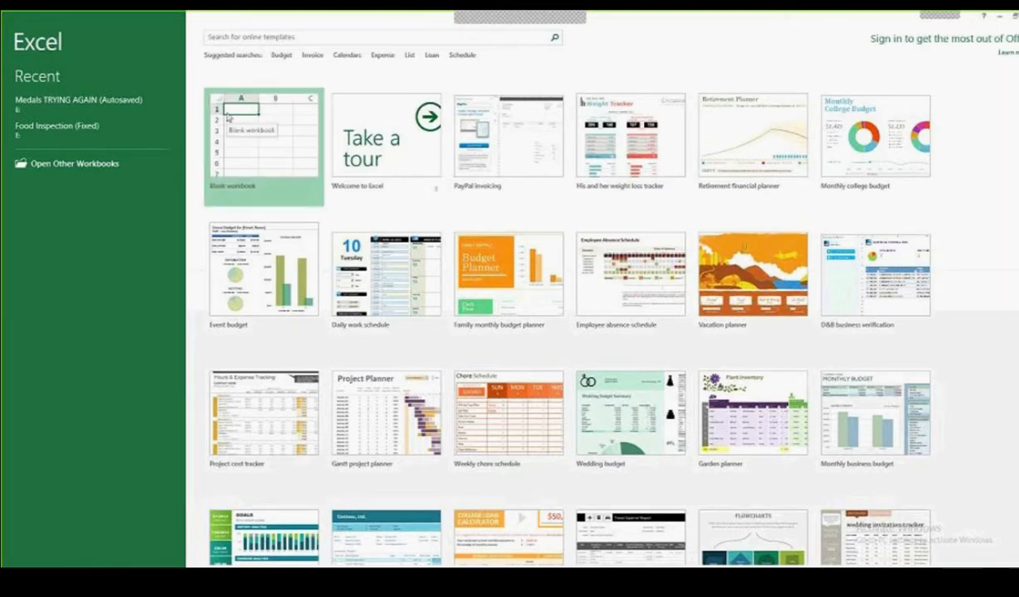
Step: Create a blank workbook and display the PowerPivot commands
left_click(264, 143)
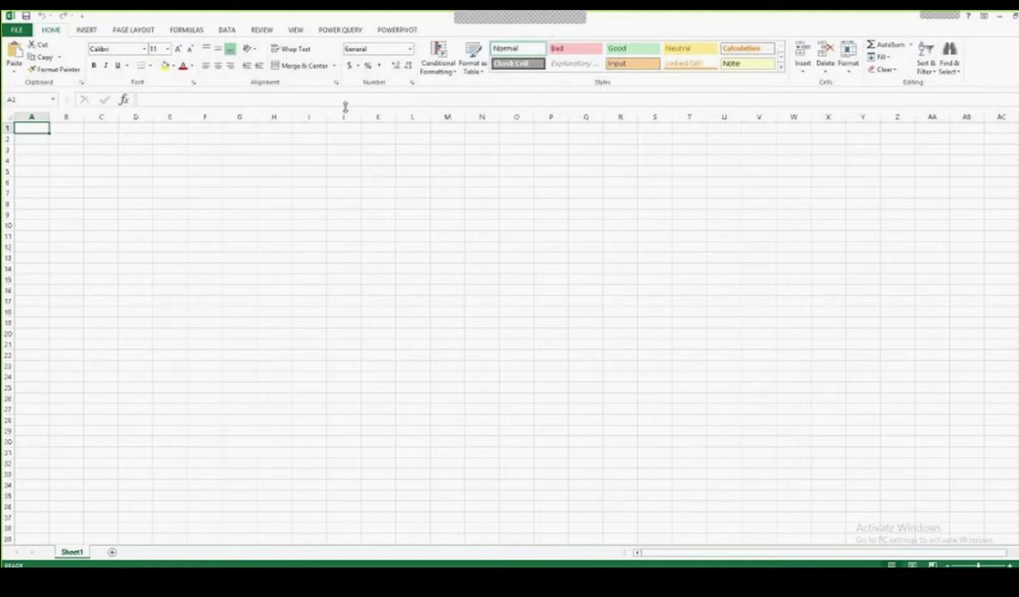
left_click(392, 31)
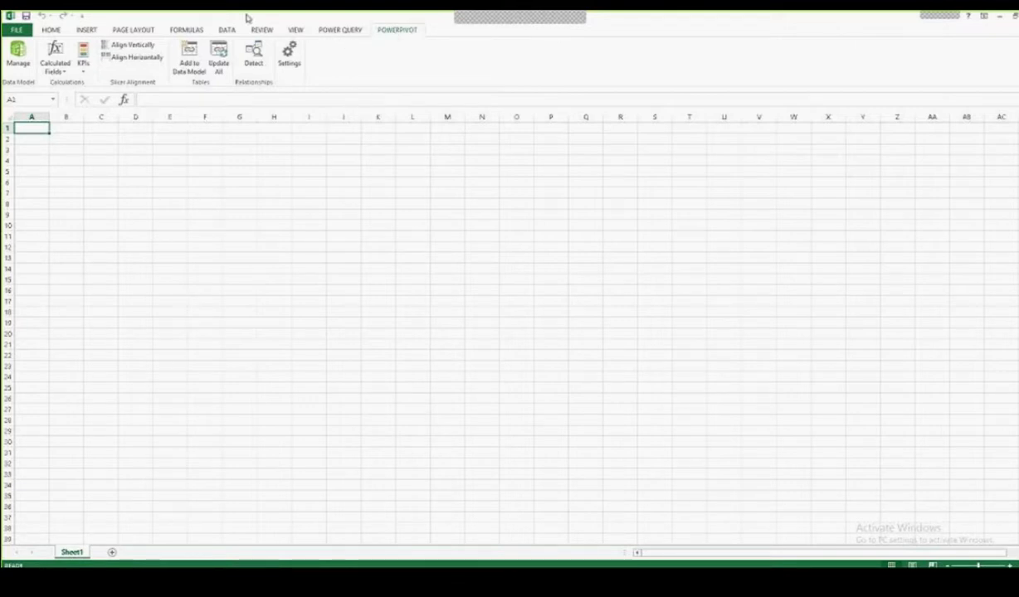
Step: Review the active PowerPivot, Power Map, Power Query and Power View add-ins in the Excel options, and close the options without changes
left_click(18, 30)
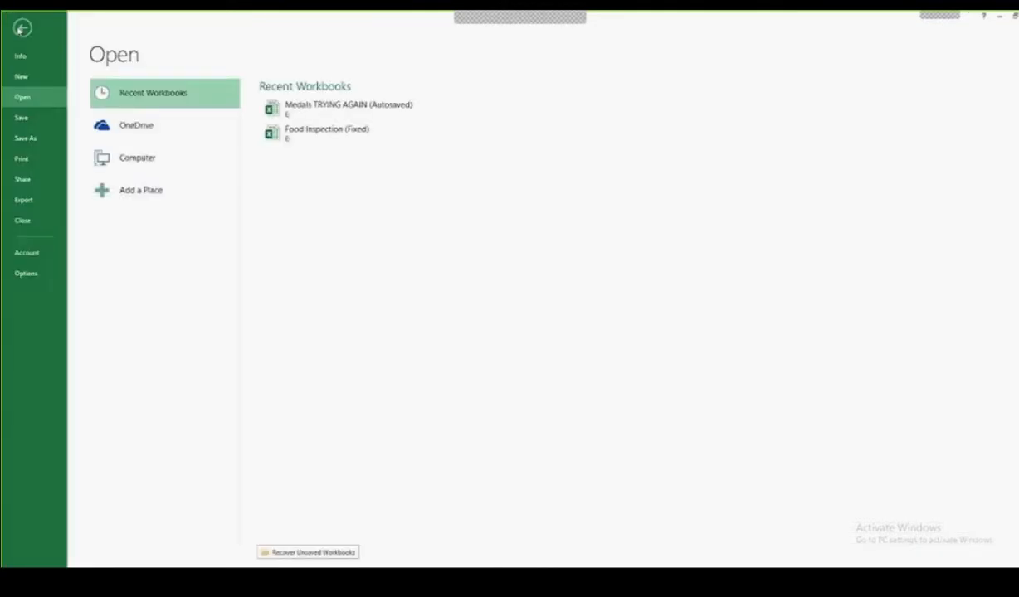
left_click(25, 270)
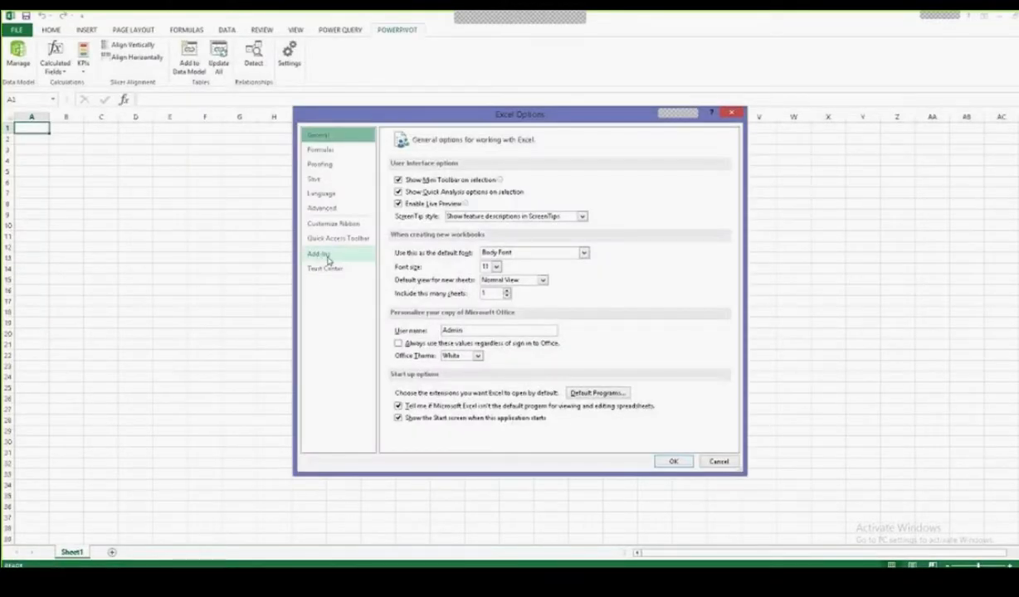
left_click(319, 256)
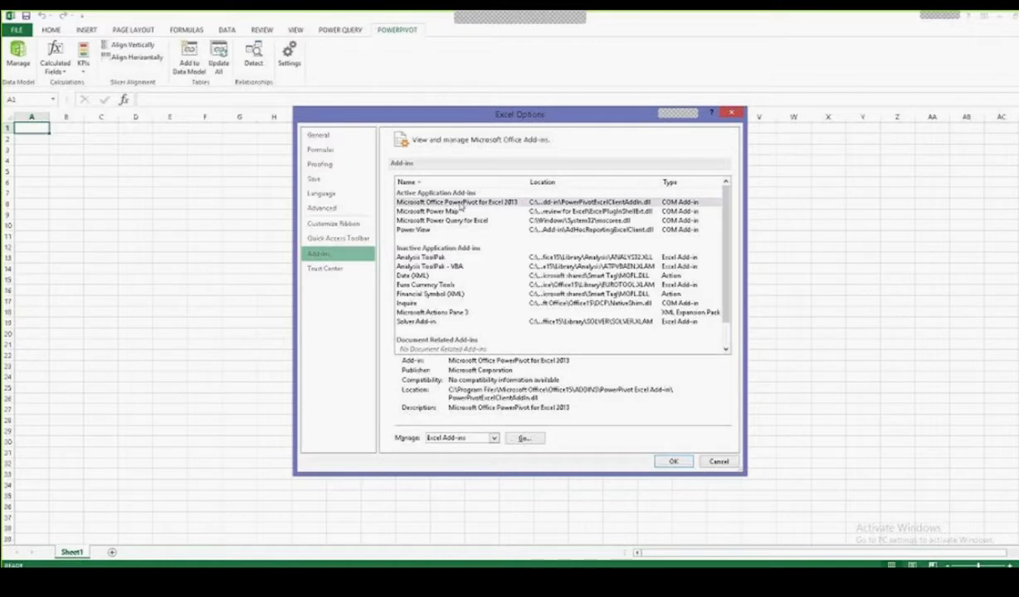
left_click(461, 203)
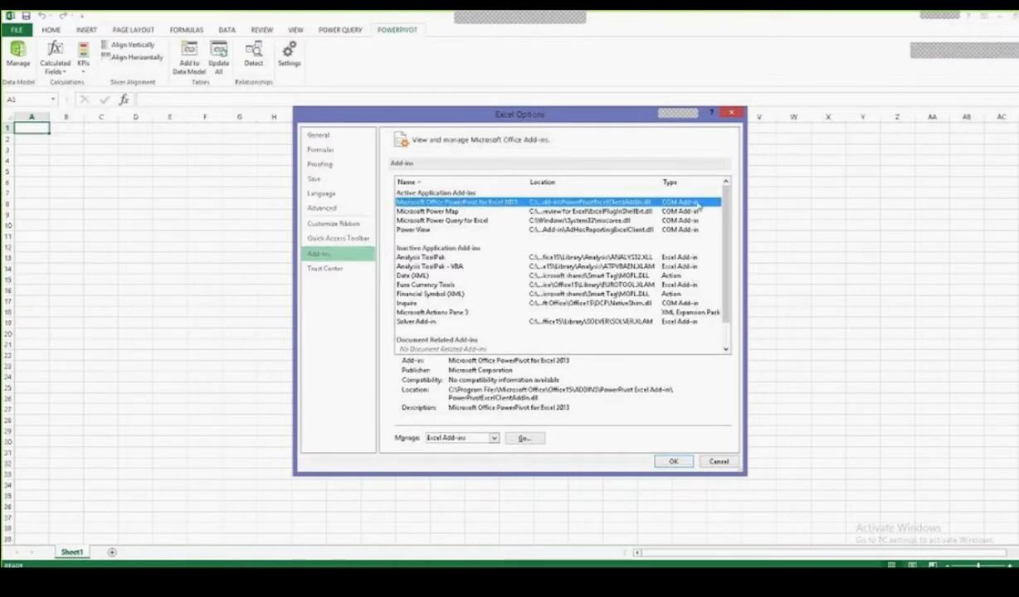
left_click(426, 231)
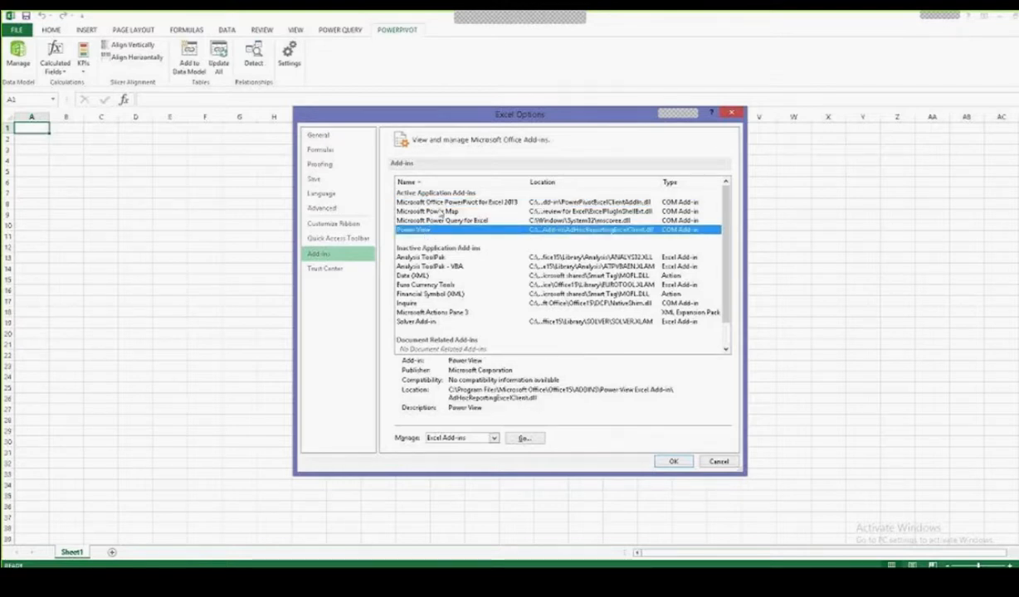
left_click(470, 223)
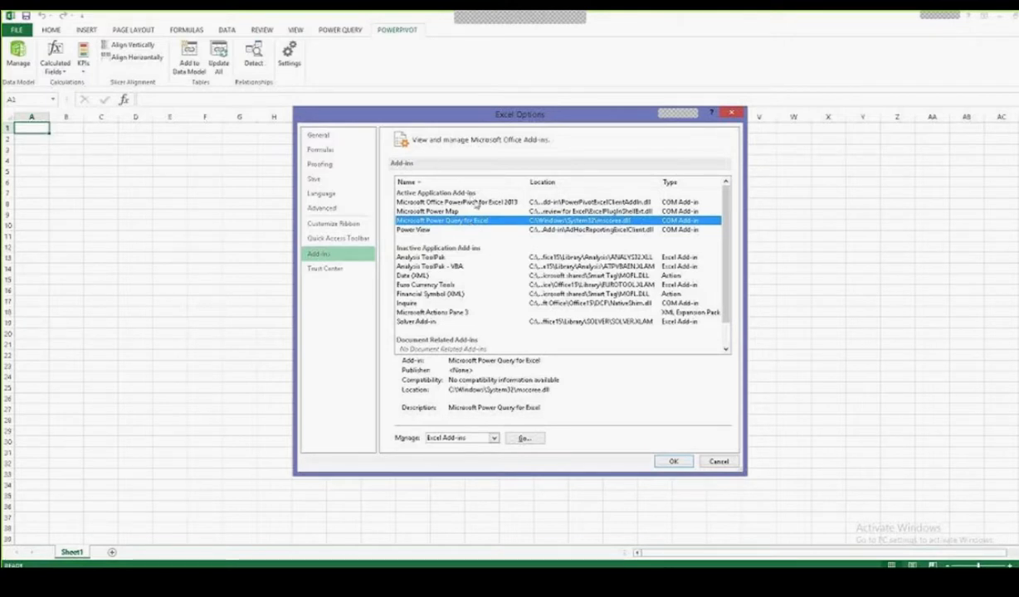
left_click(476, 203)
left_click(475, 220)
left_click(427, 211)
left_click(405, 230)
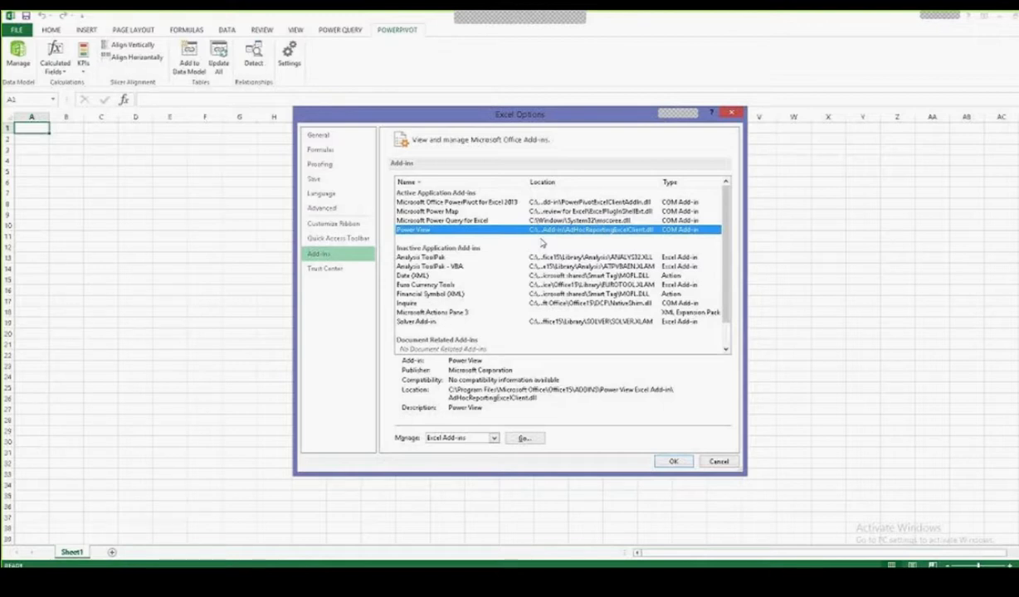
left_click(730, 112)
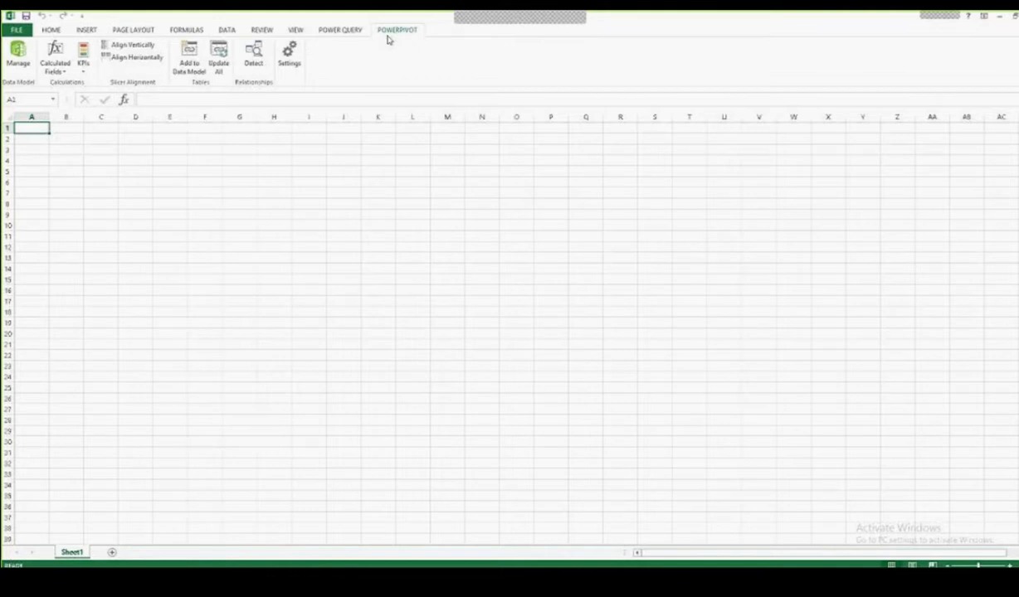
Step: Examine the Power Query import sources offered for files, databases, Azure and other sources
left_click(339, 31)
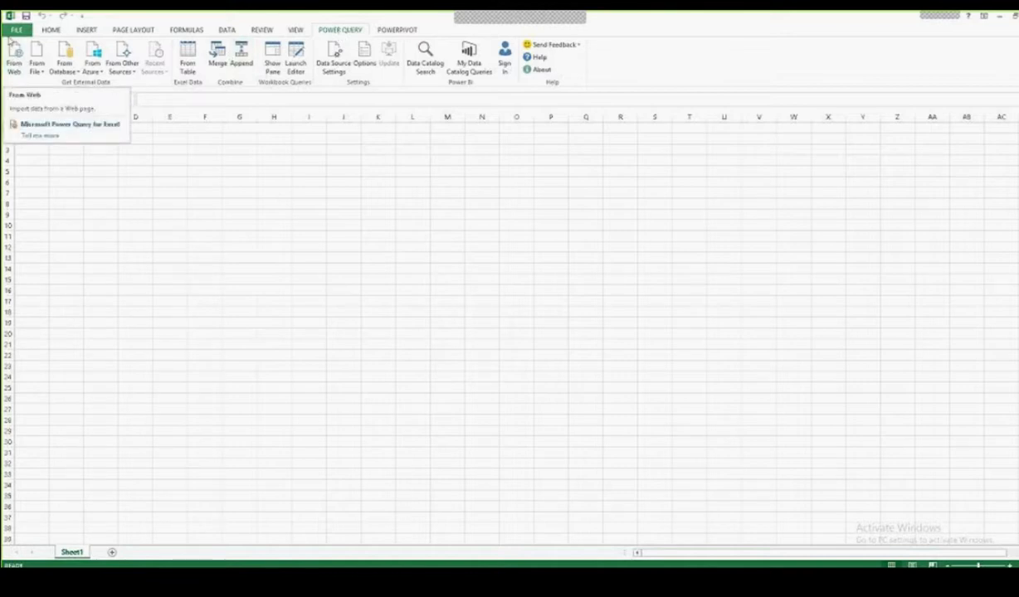
left_click(36, 71)
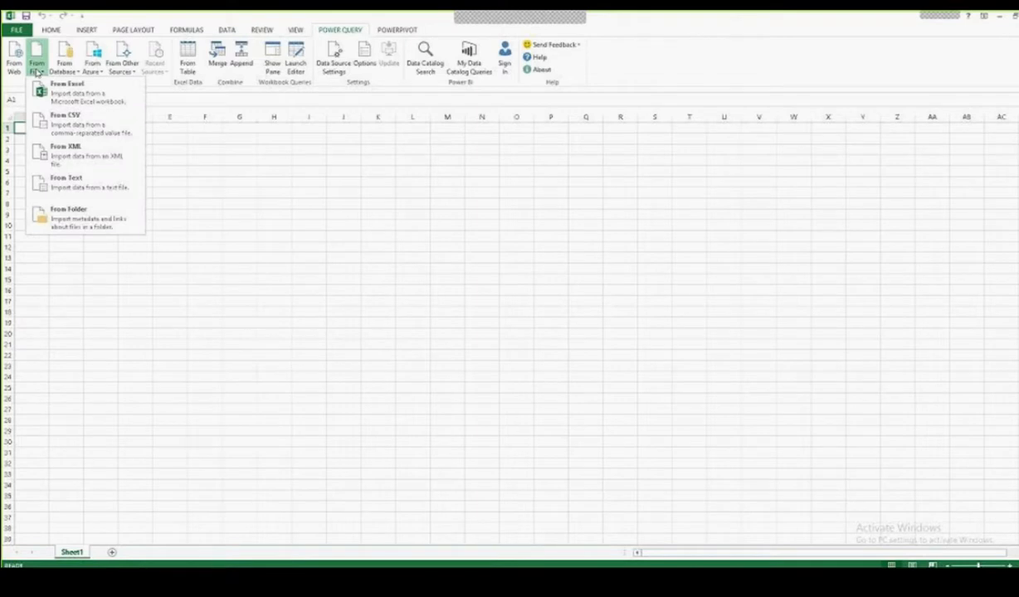
left_click(36, 72)
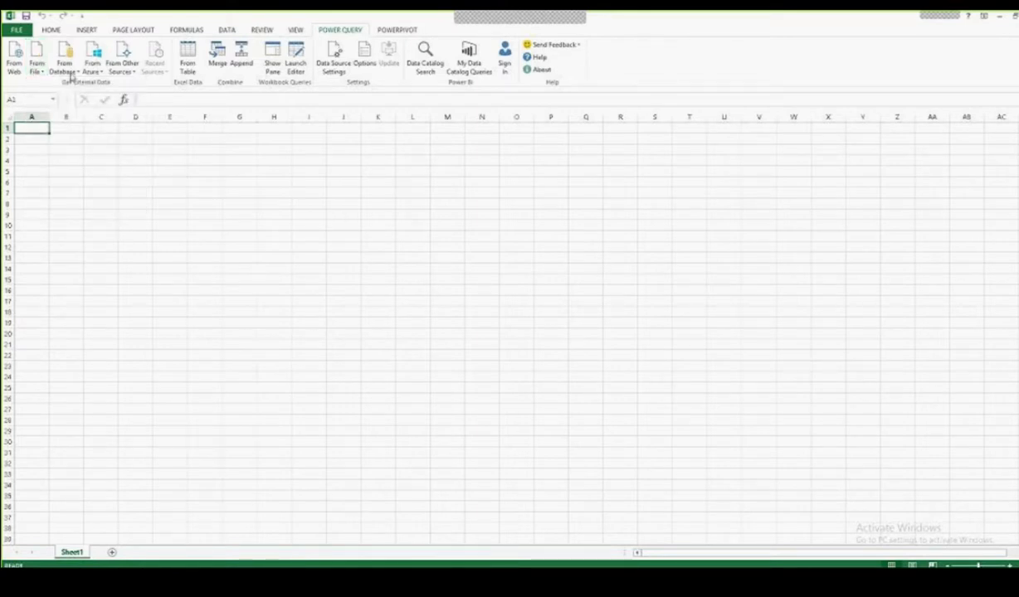
left_click(71, 71)
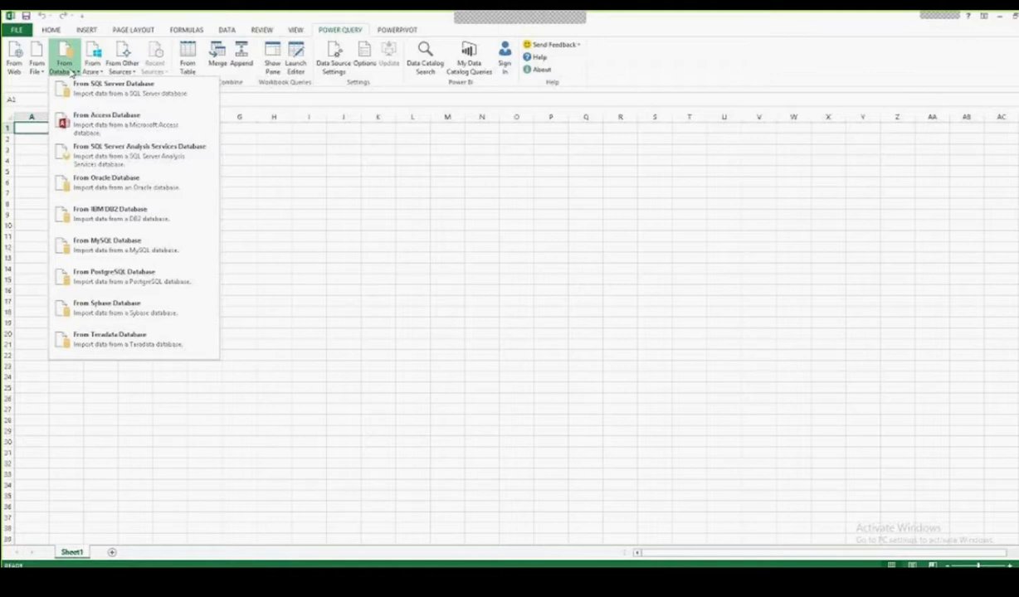
left_click(72, 71)
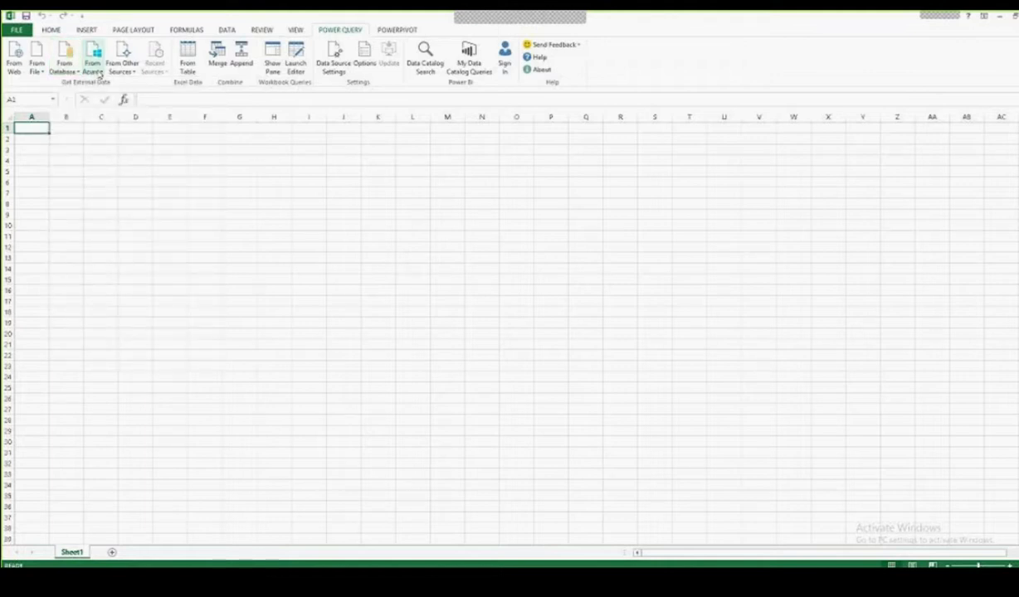
left_click(93, 72)
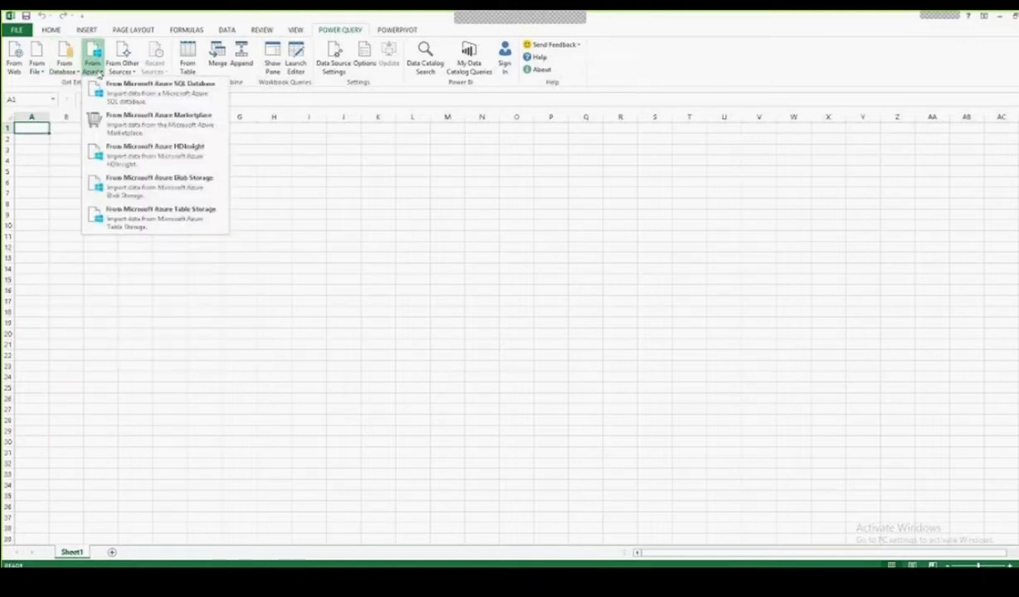
left_click(98, 74)
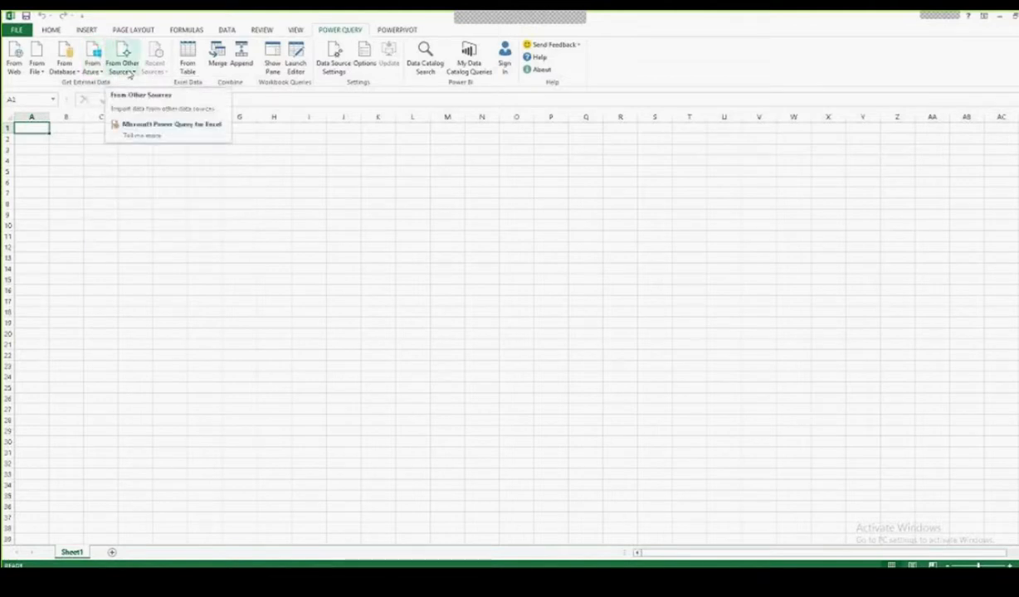
left_click(122, 72)
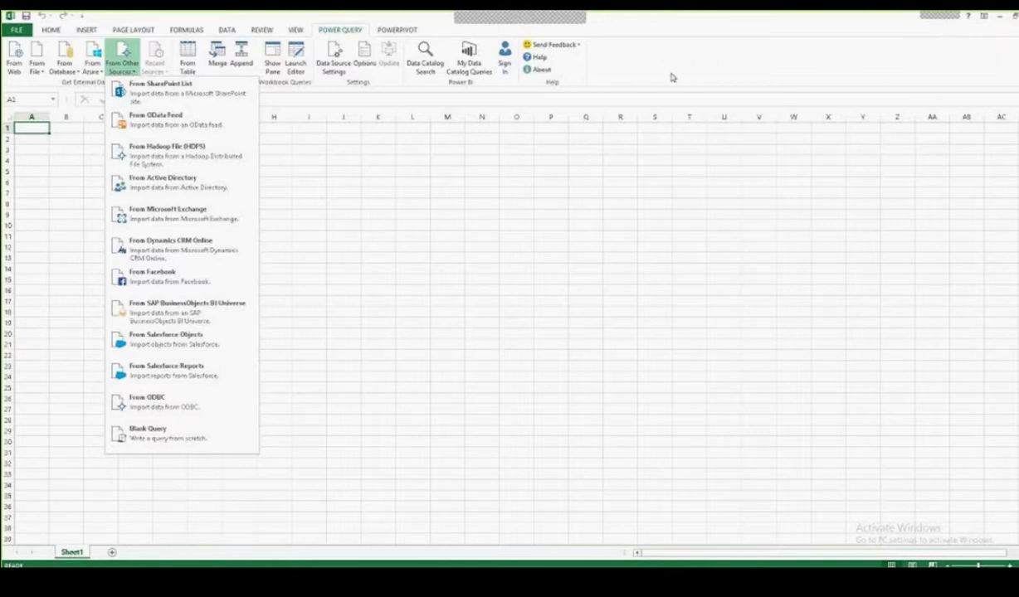
left_click(645, 75)
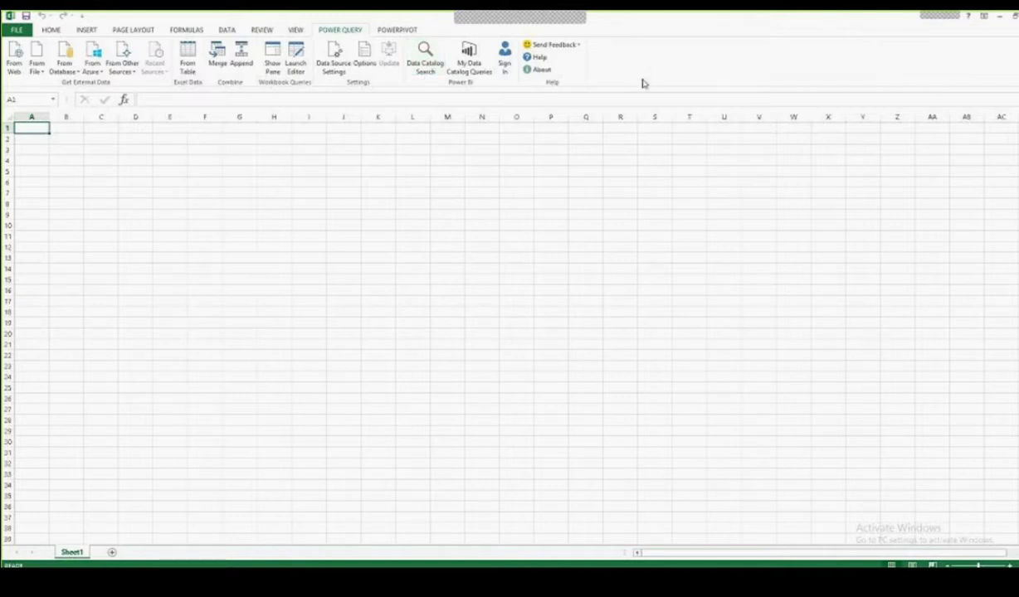
Step: Look at the Power Map launch options and the Power View report command
left_click(87, 30)
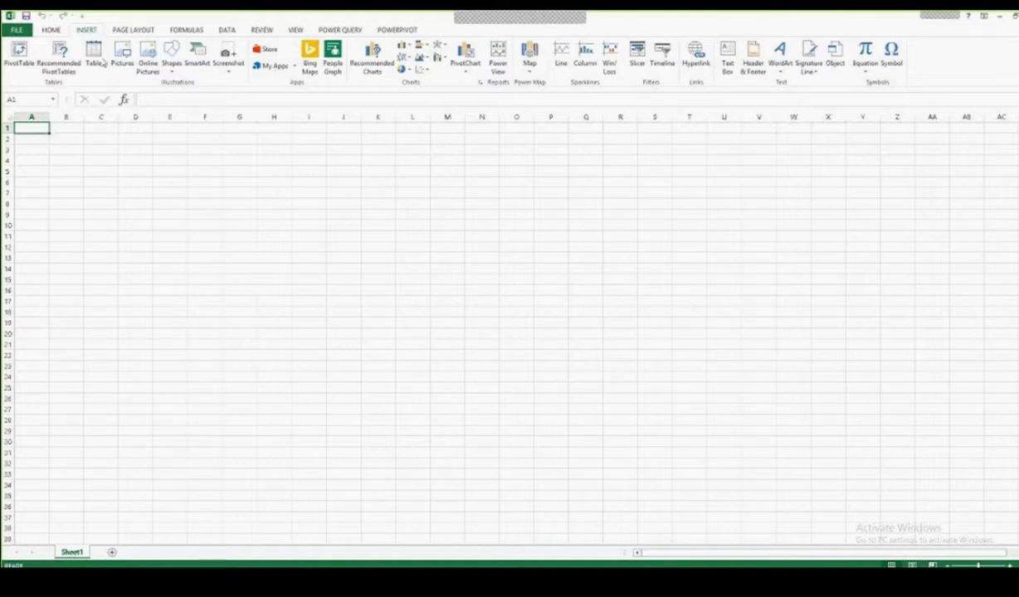
left_click(532, 72)
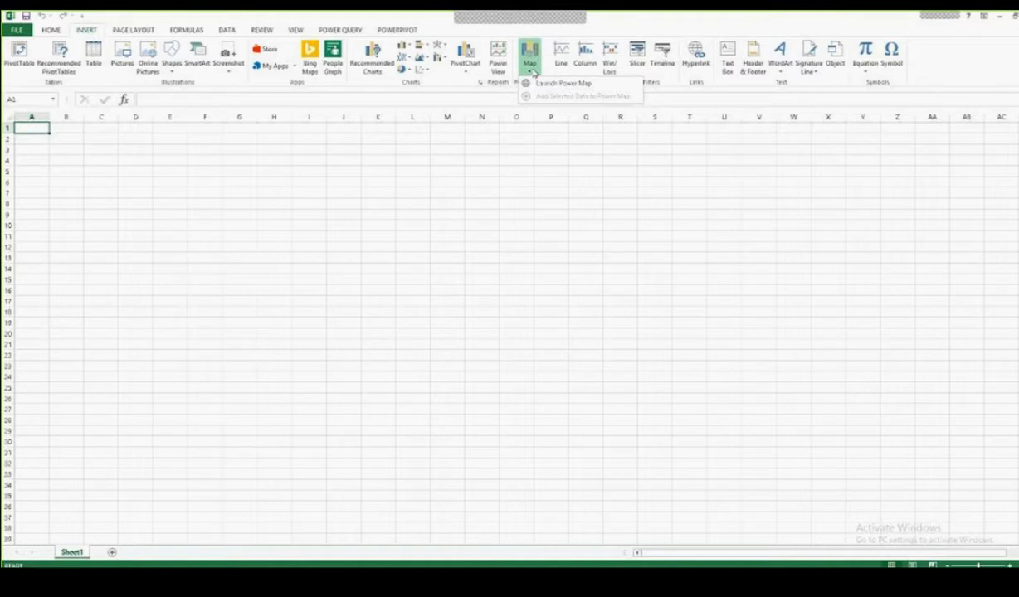
left_click(534, 73)
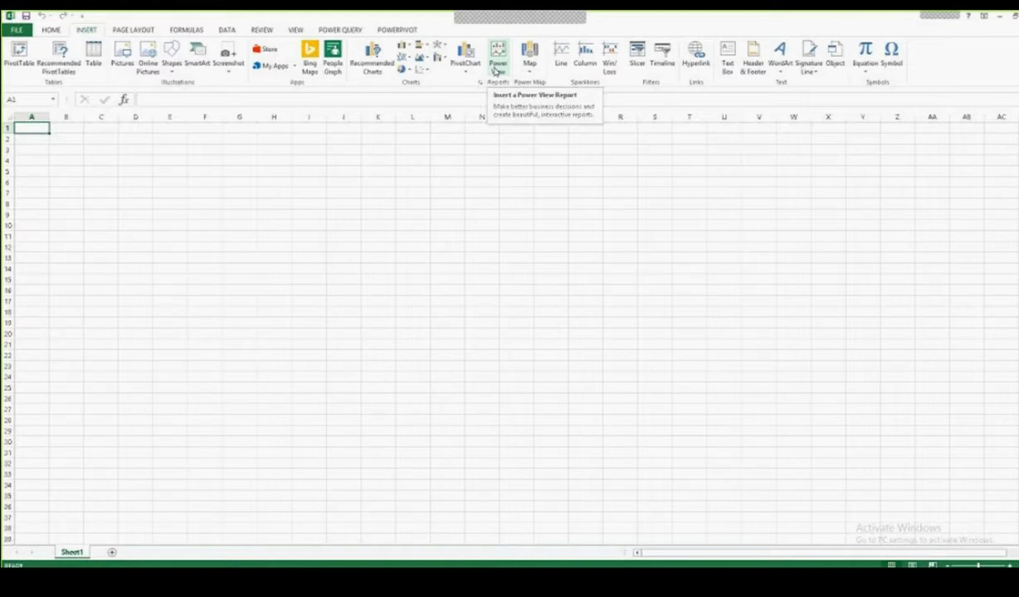
left_click(495, 66)
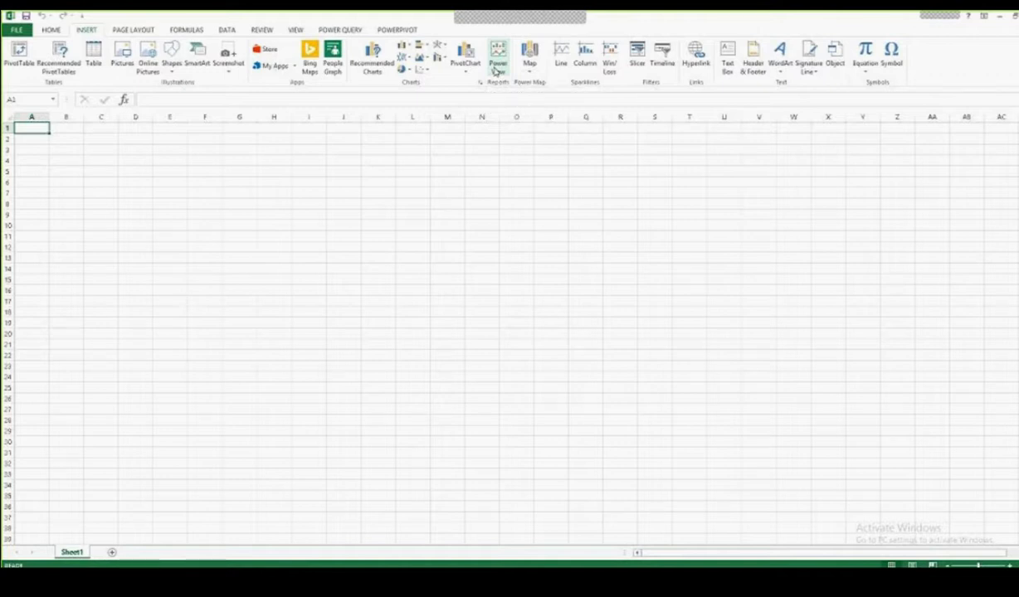
Step: Connect Power Query to the olympicmedals Access database on the Desktop and allow multiple items to be selected in the Navigator
left_click(338, 31)
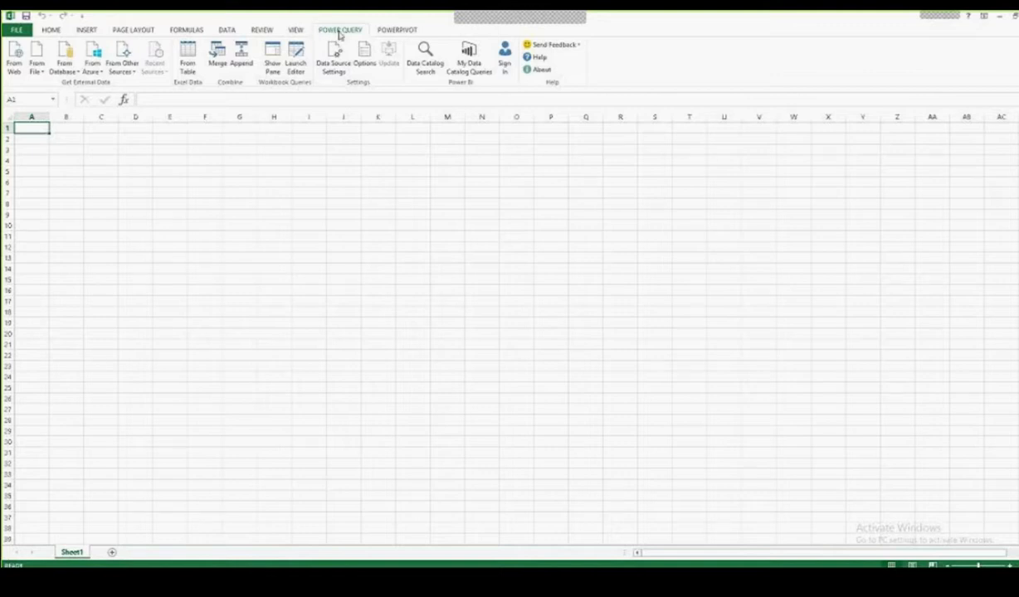
left_click(67, 69)
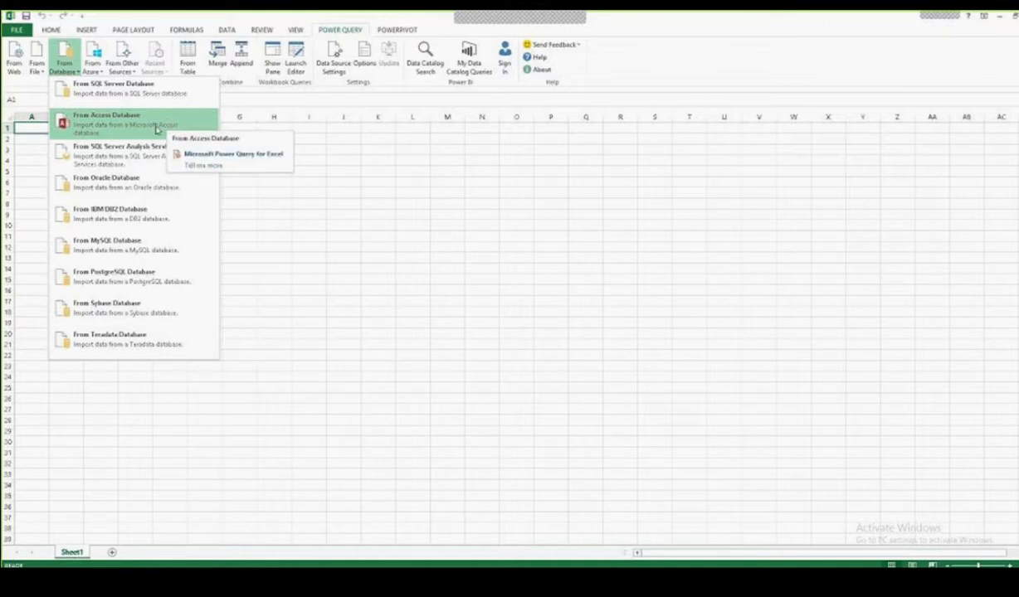
left_click(153, 130)
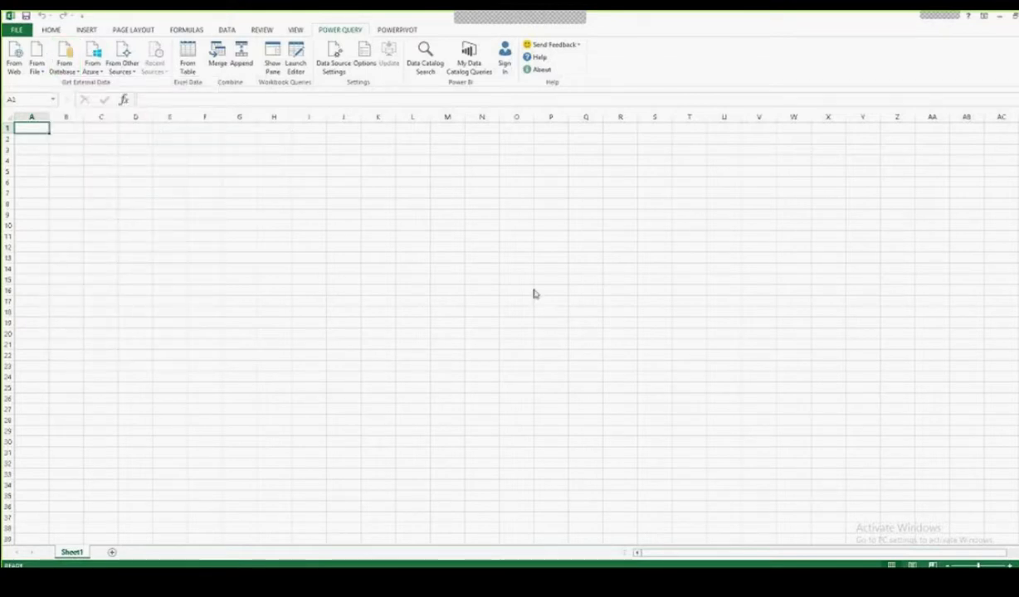
scroll(77, 117, "down", 1)
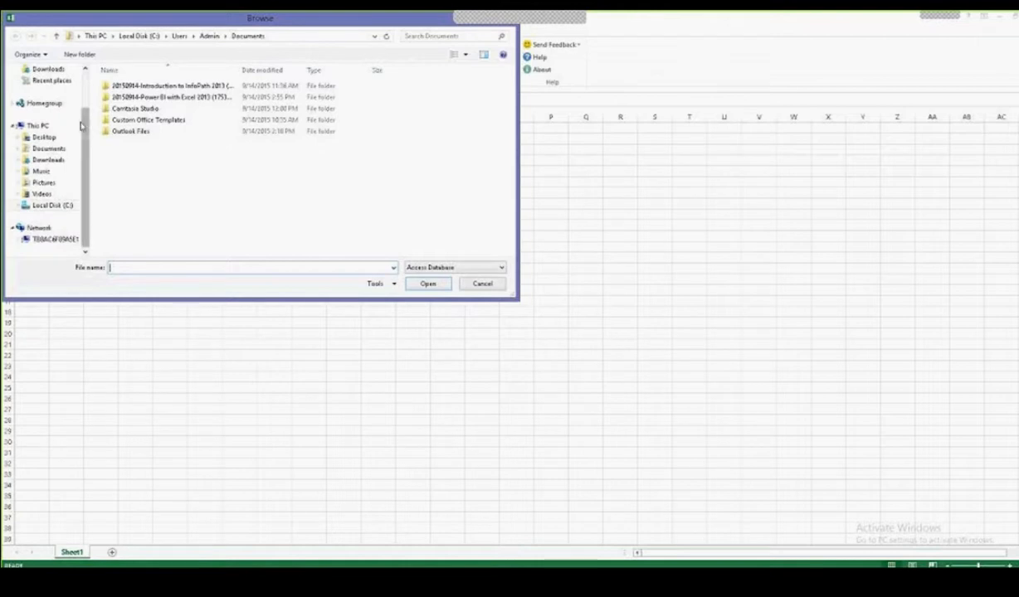
left_click(46, 137)
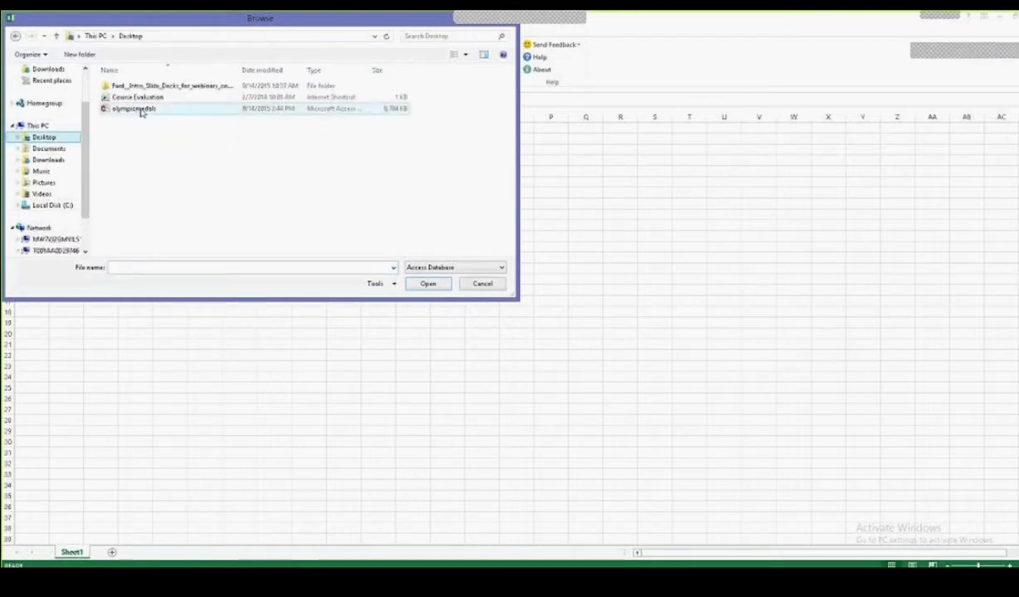
left_click(137, 108)
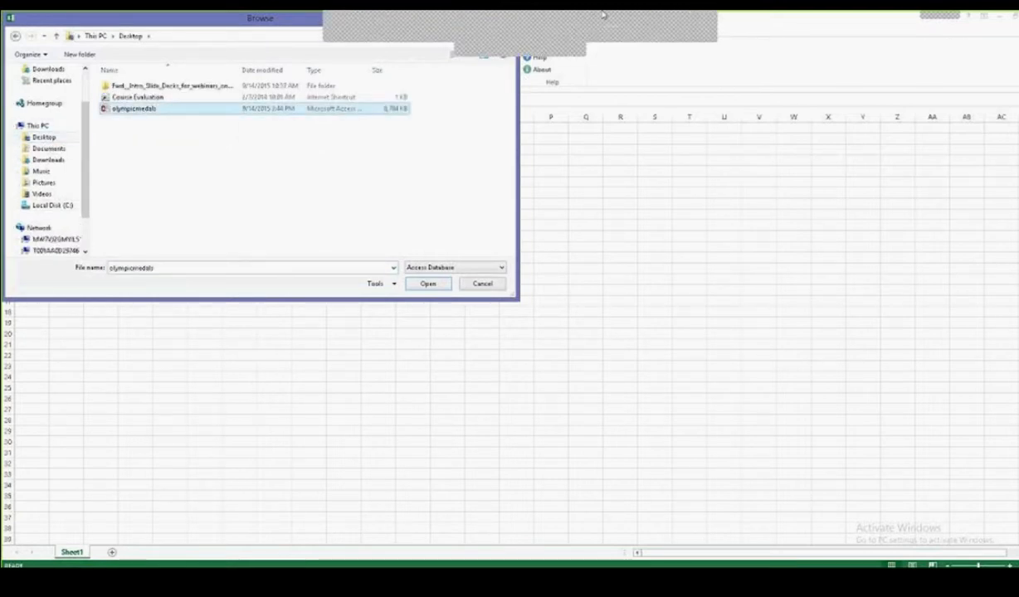
left_click(931, 154)
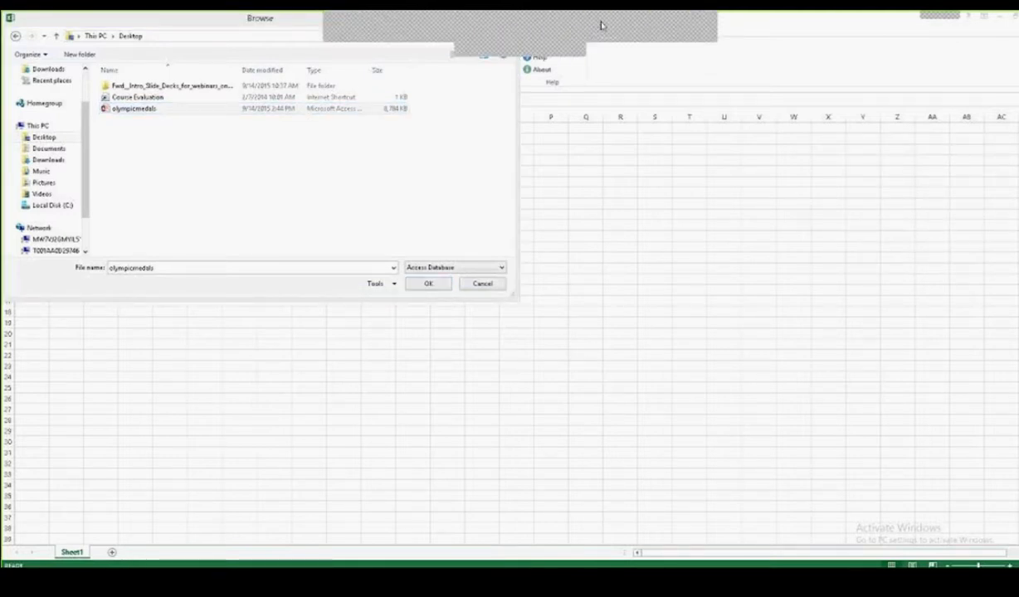
left_click(711, 39)
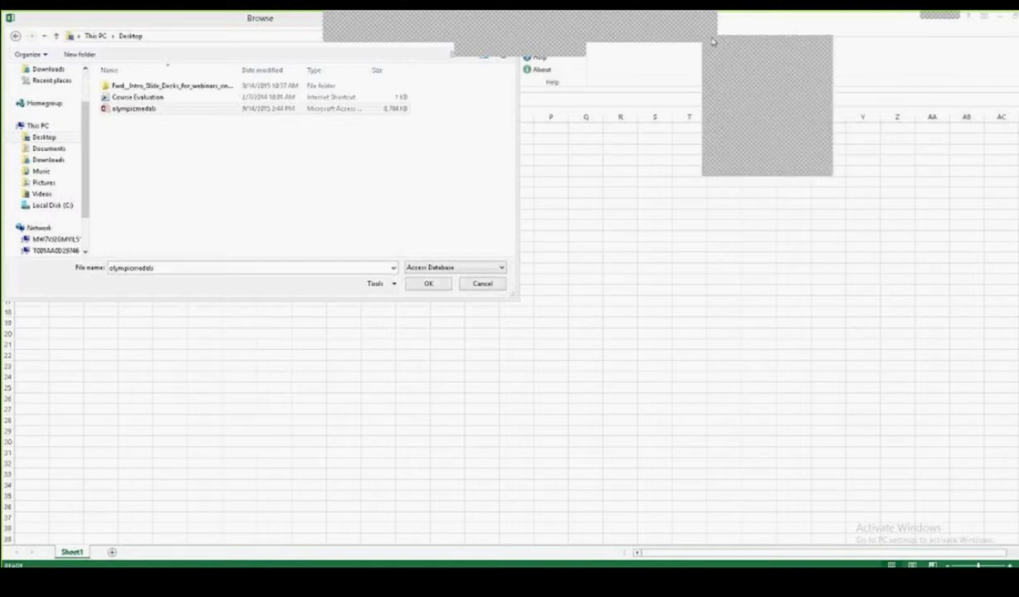
left_click(712, 42)
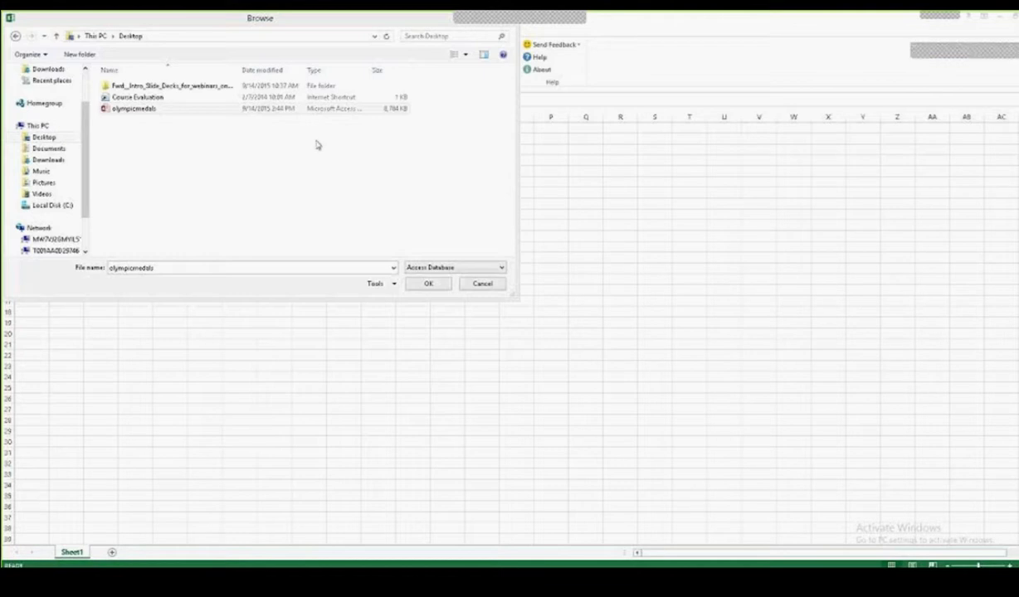
left_click(121, 108)
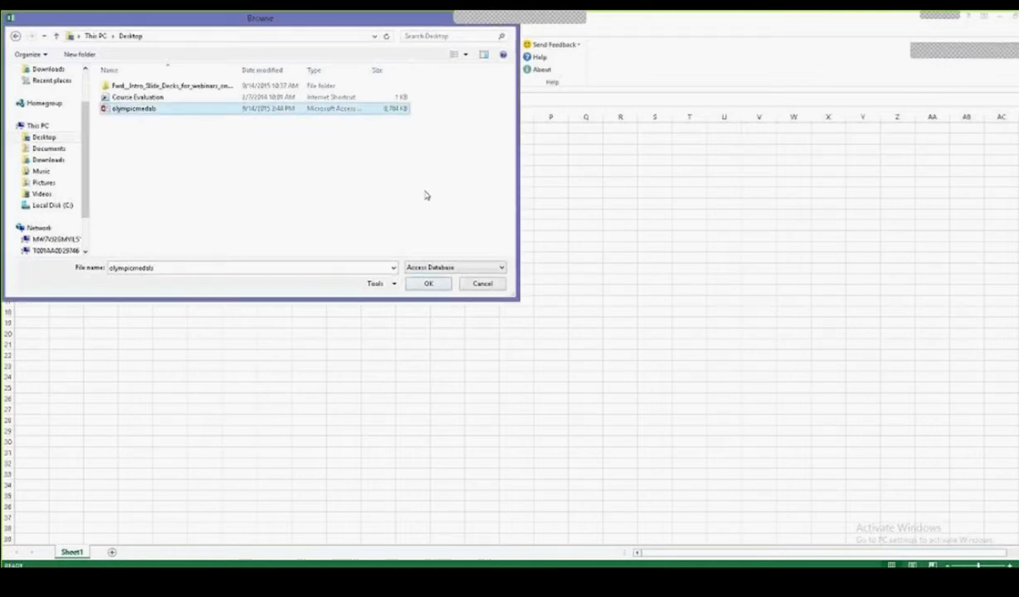
left_click(428, 284)
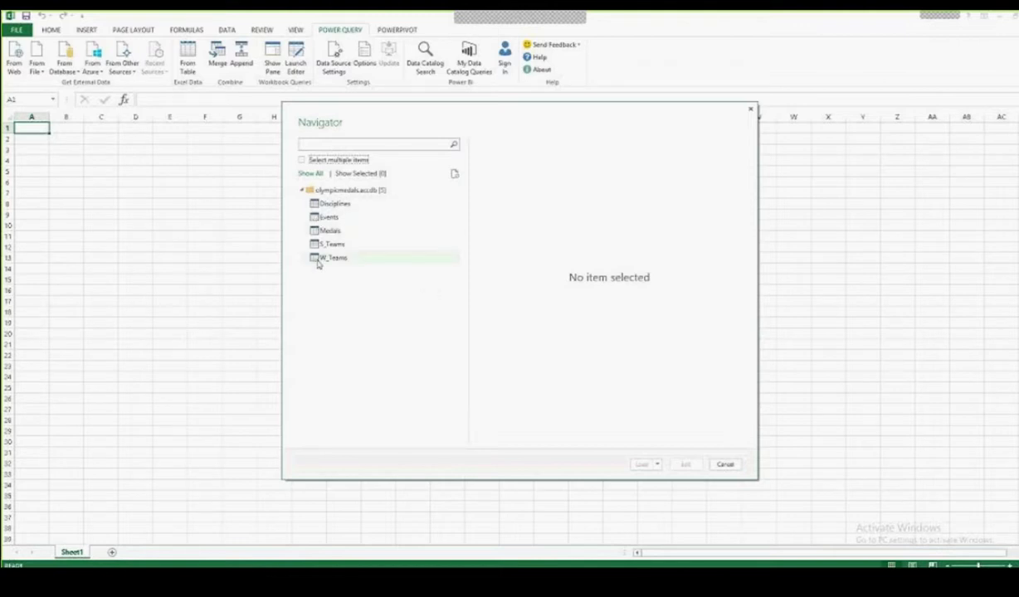
left_click(301, 159)
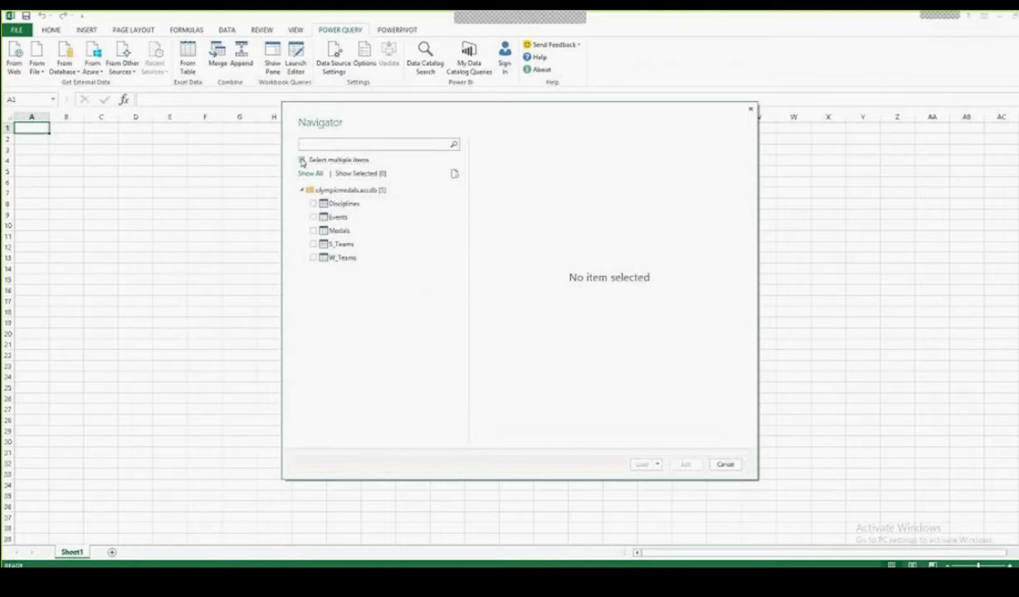
Step: Load the Disciplines, Events, Medals, S_Teams and W_Teams tables from the olympicmedals database with Power Query
left_click(313, 203)
left_click(313, 217)
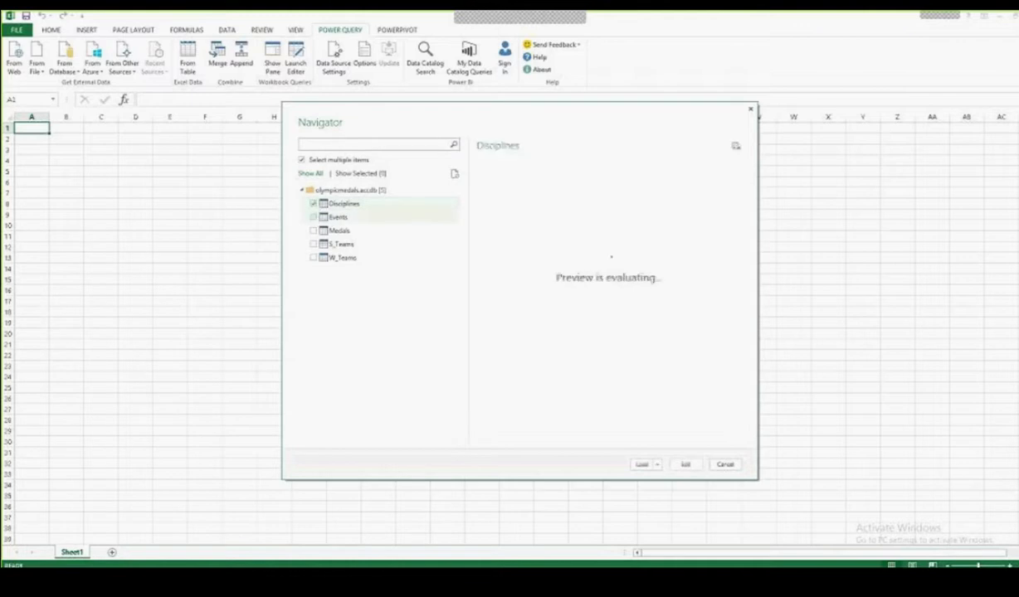
left_click(313, 230)
left_click(313, 244)
left_click(313, 257)
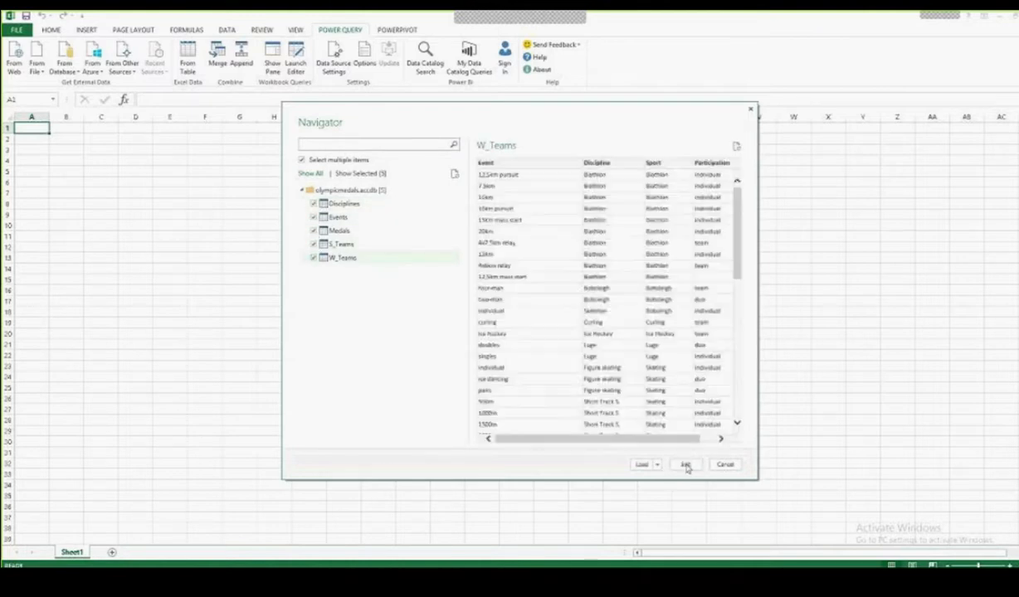
left_click(642, 469)
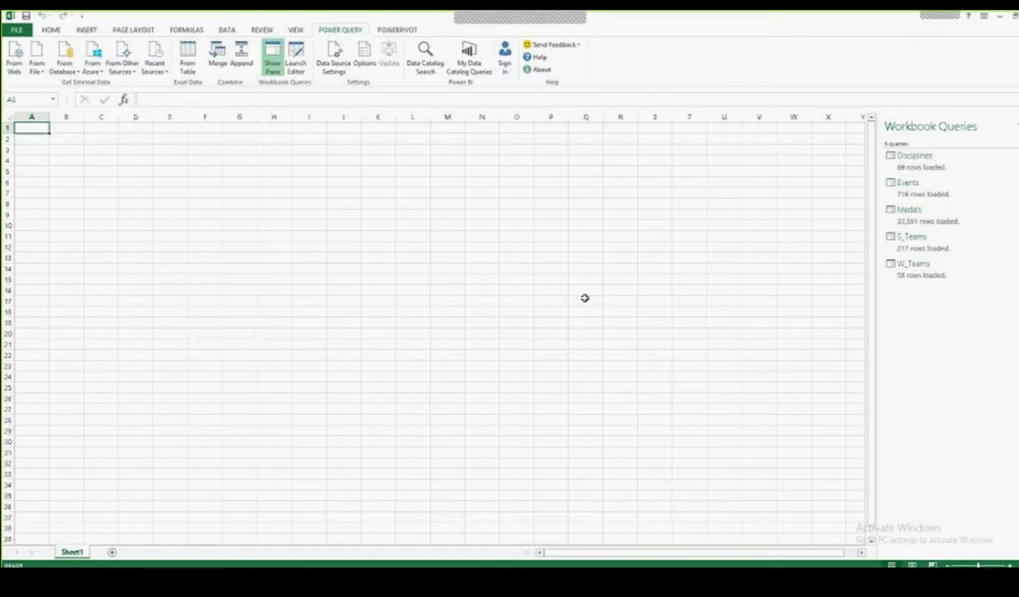
Step: Try to insert a PivotTable from a table or range into the existing worksheet without specifying a source range
left_click(86, 30)
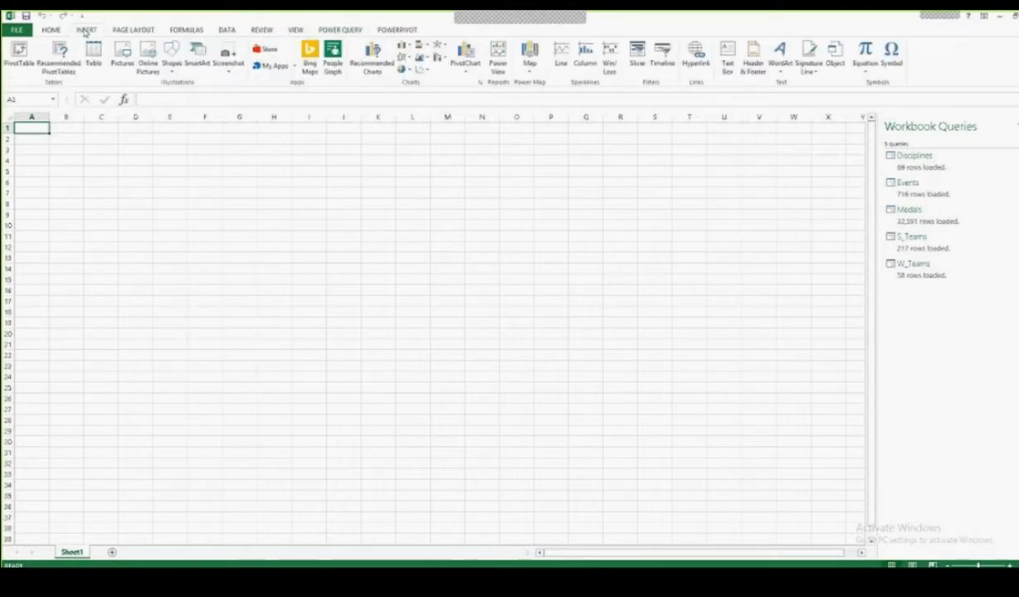
left_click(20, 58)
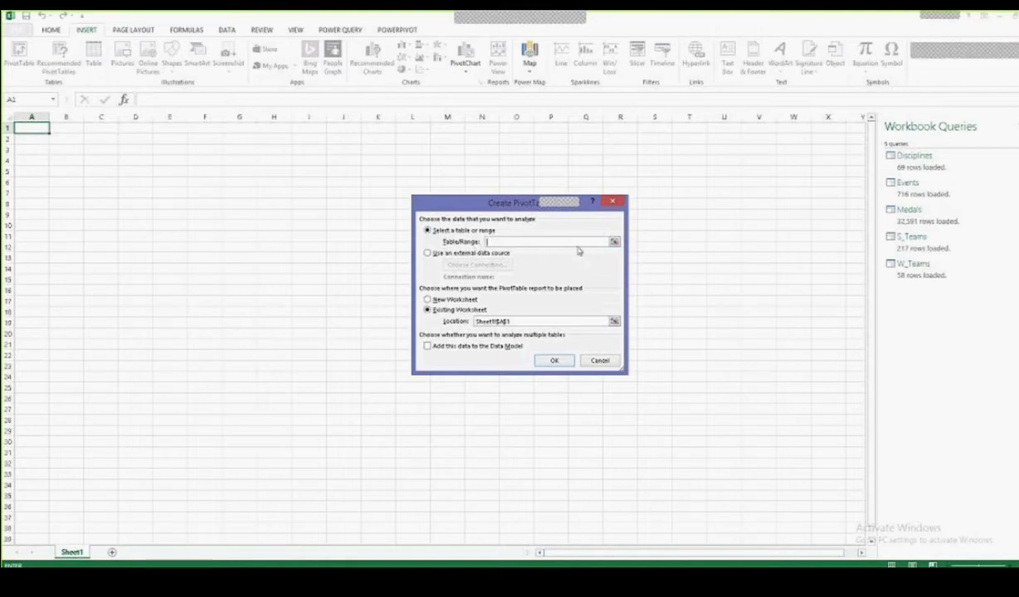
left_click(428, 252)
left_click(428, 230)
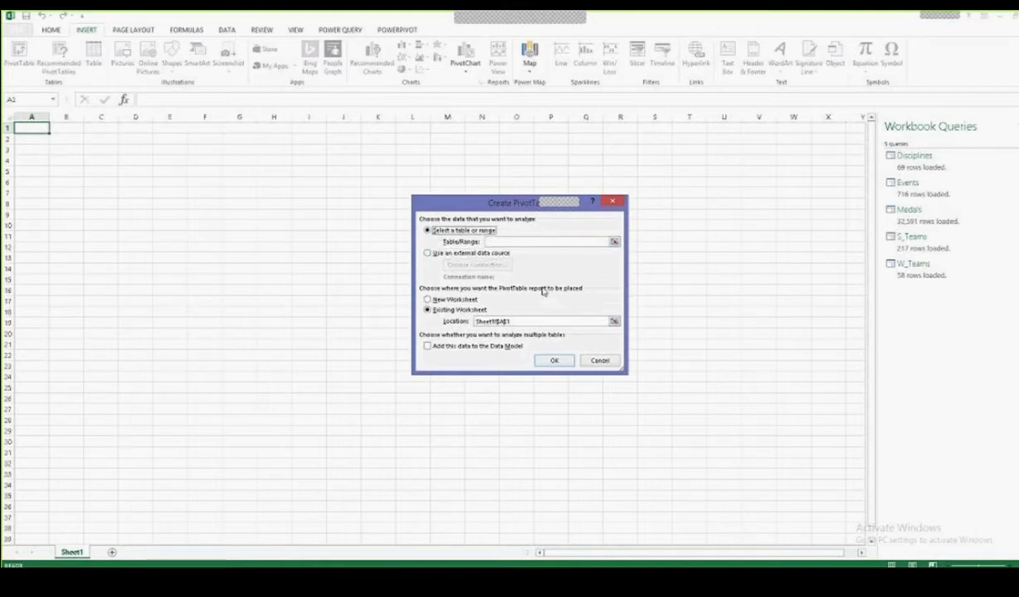
left_click(554, 361)
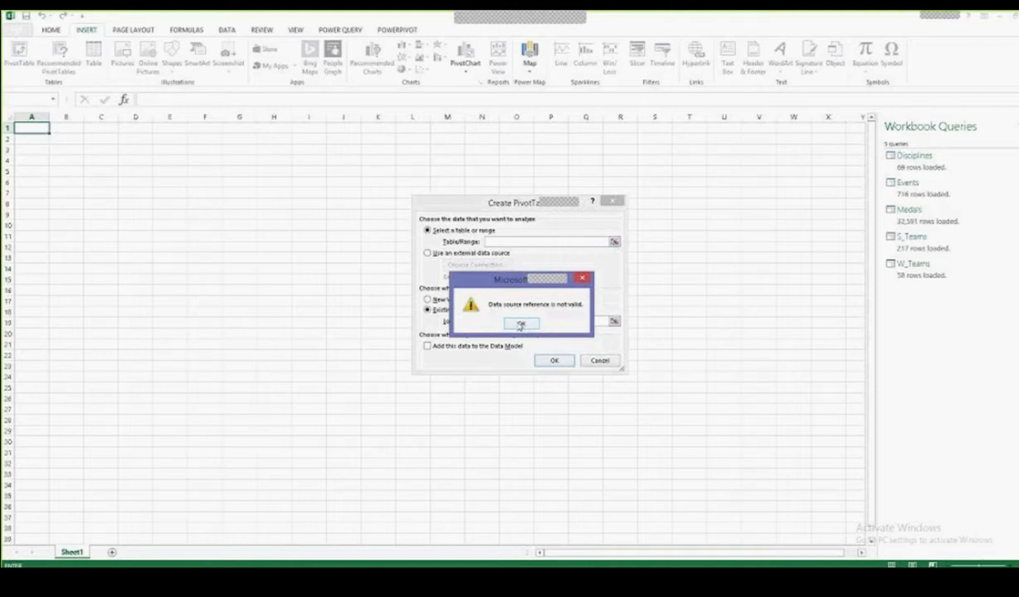
left_click(523, 324)
left_click(596, 360)
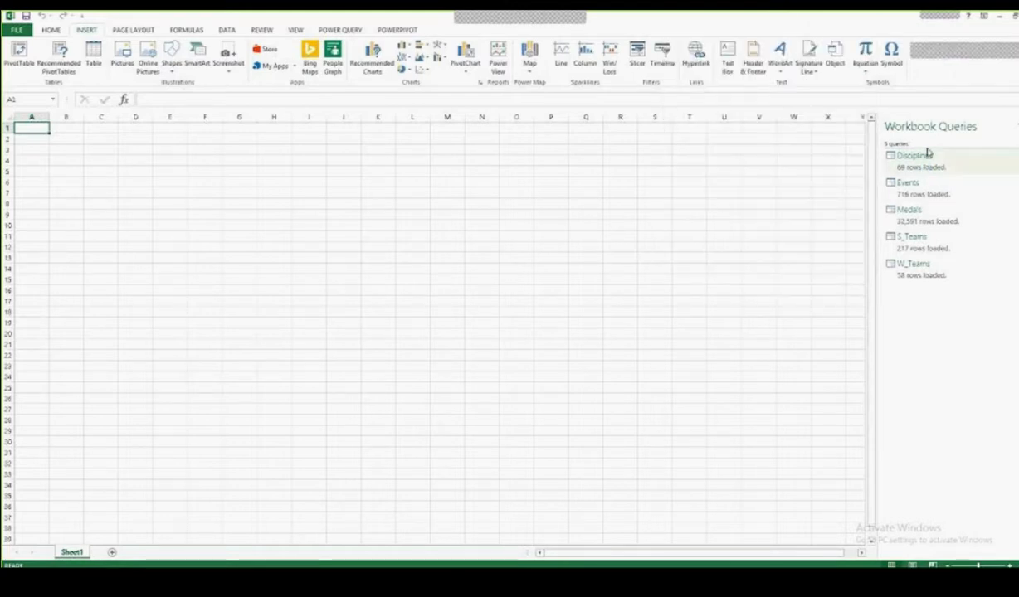
Step: Load the Disciplines query as a table in a new worksheet and rename that sheet Disciplines
mouse_move(922, 164)
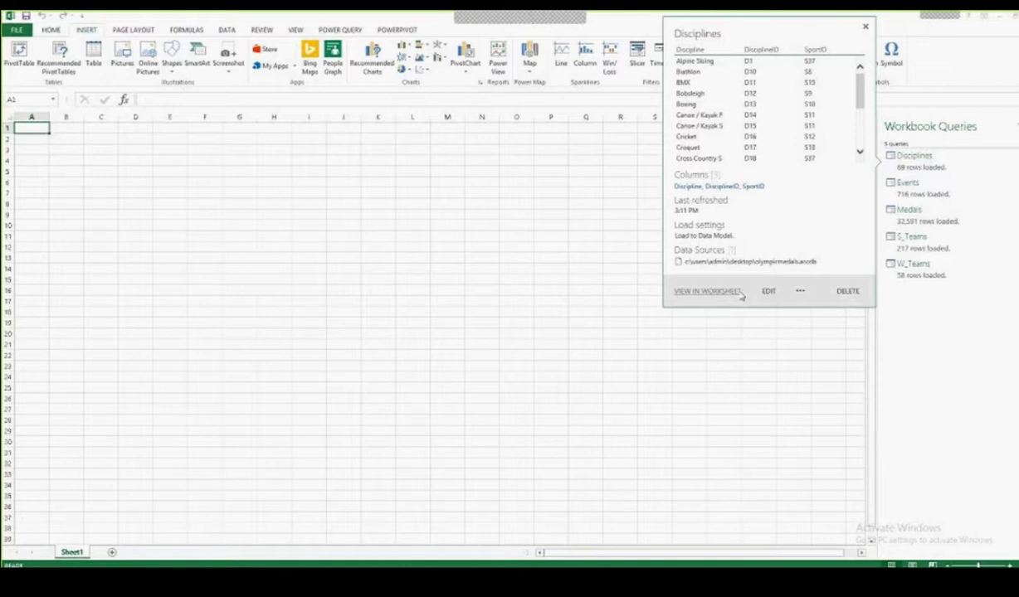
left_click(799, 292)
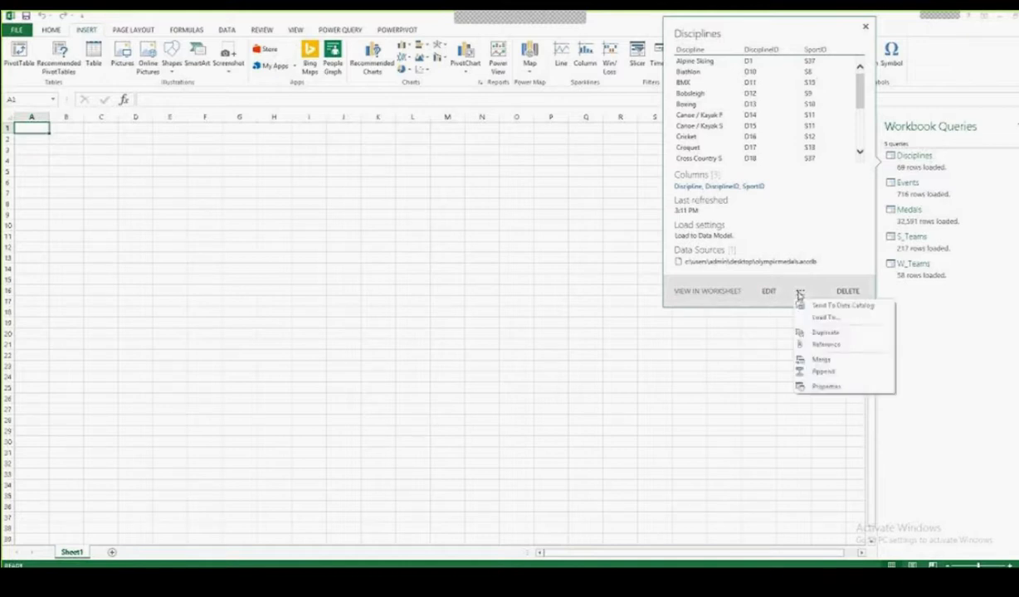
left_click(831, 319)
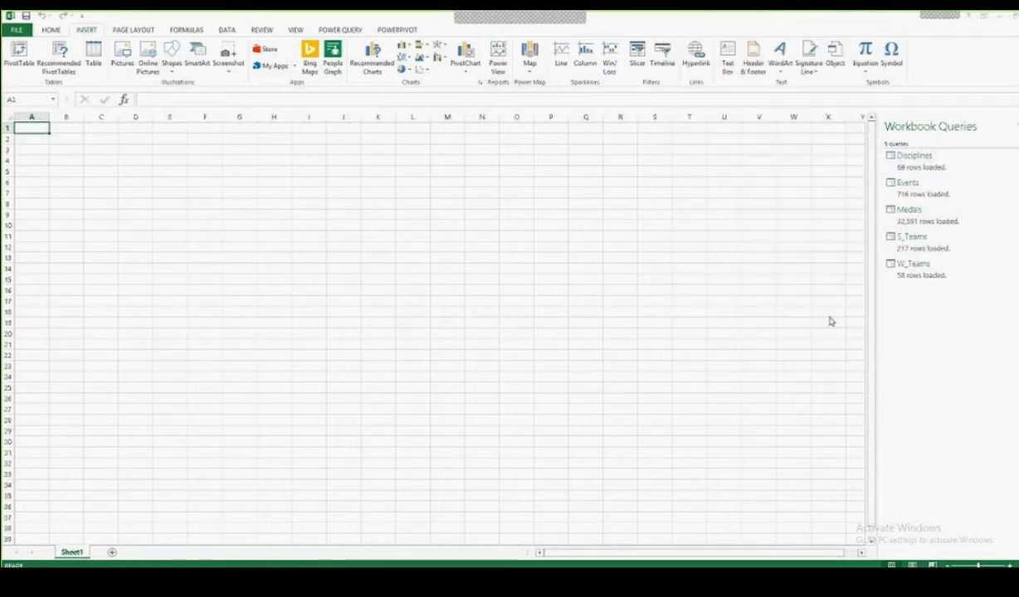
left_click(453, 252)
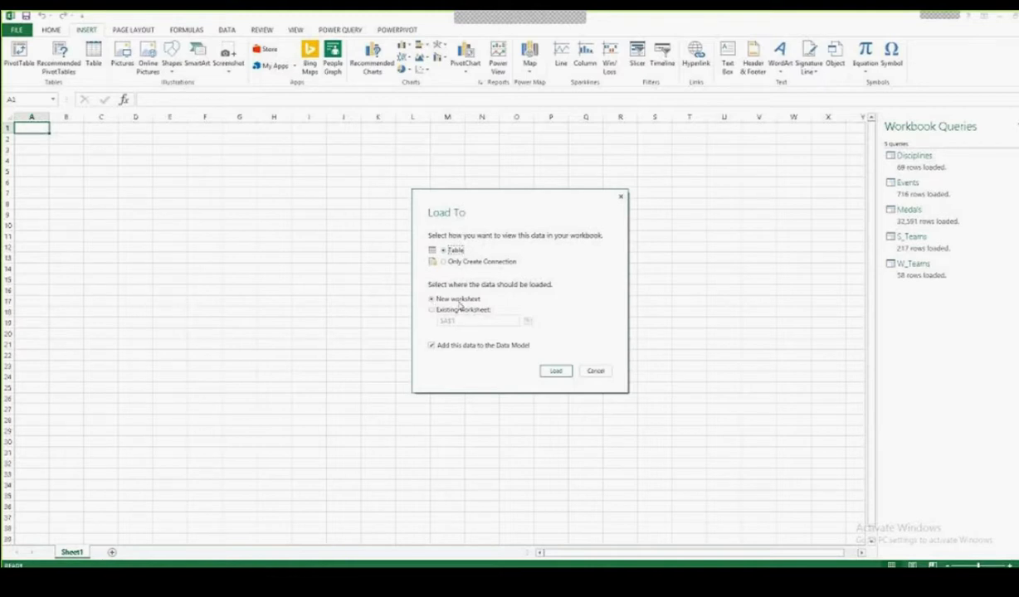
left_click(556, 373)
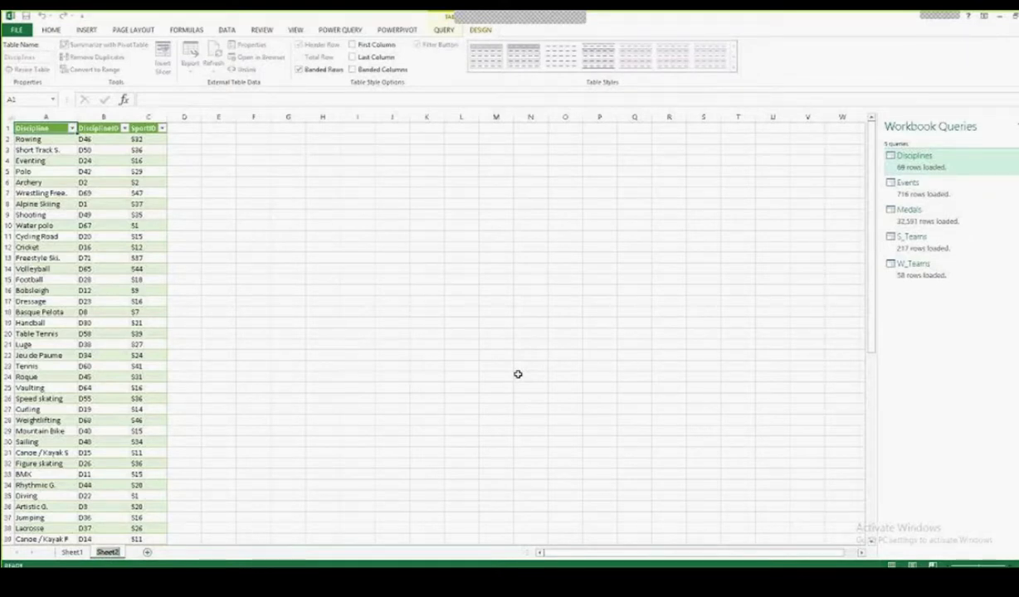
type("Disciplines")
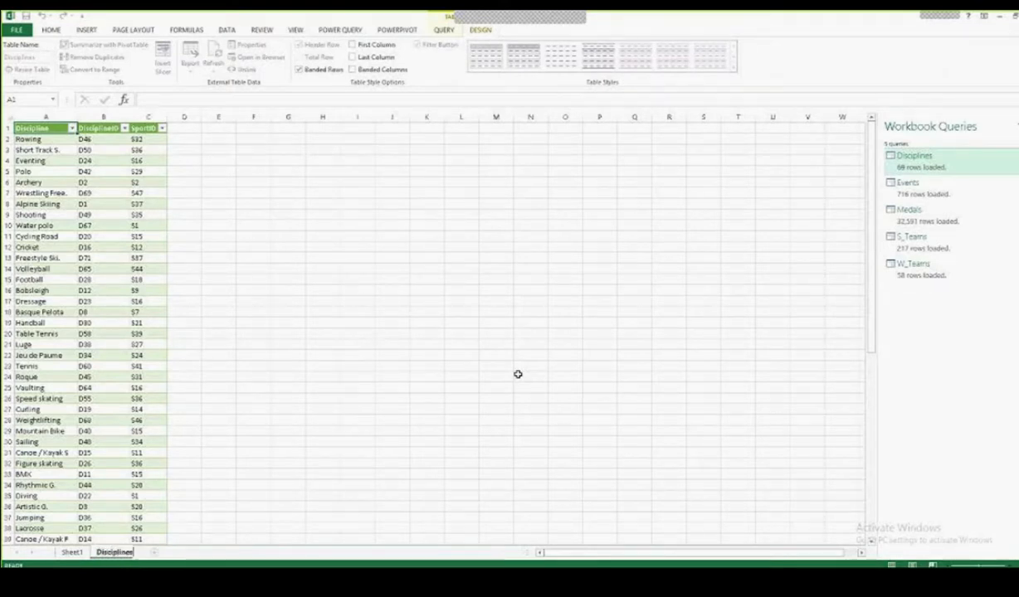
key("Return")
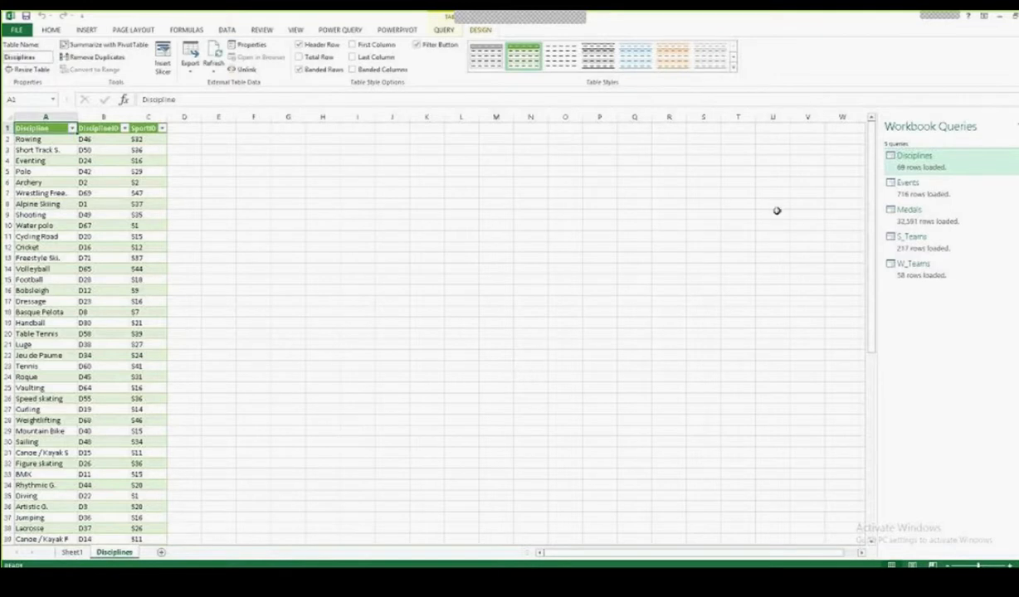
left_click(912, 190)
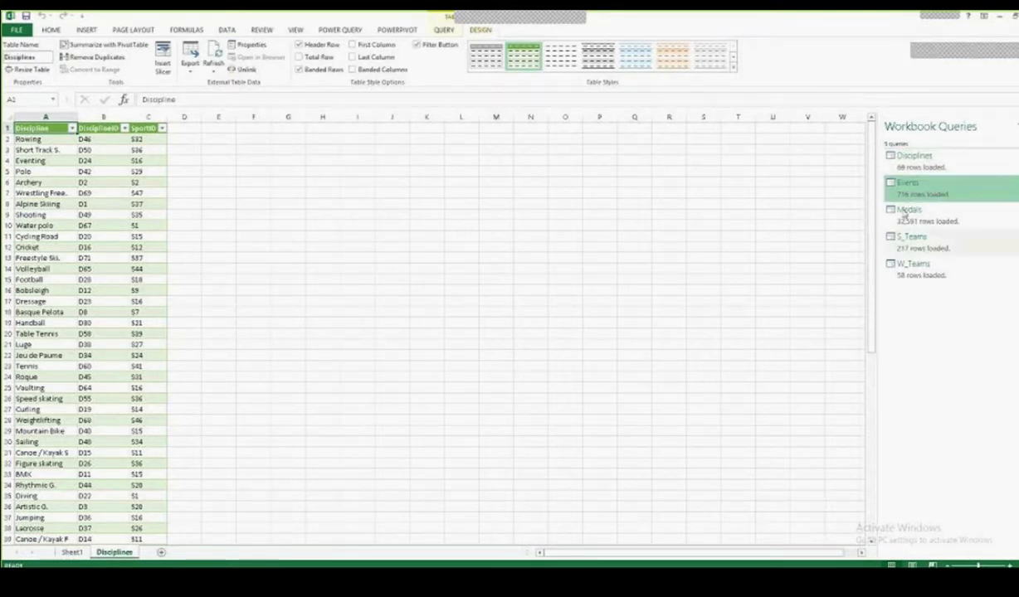
mouse_move(906, 194)
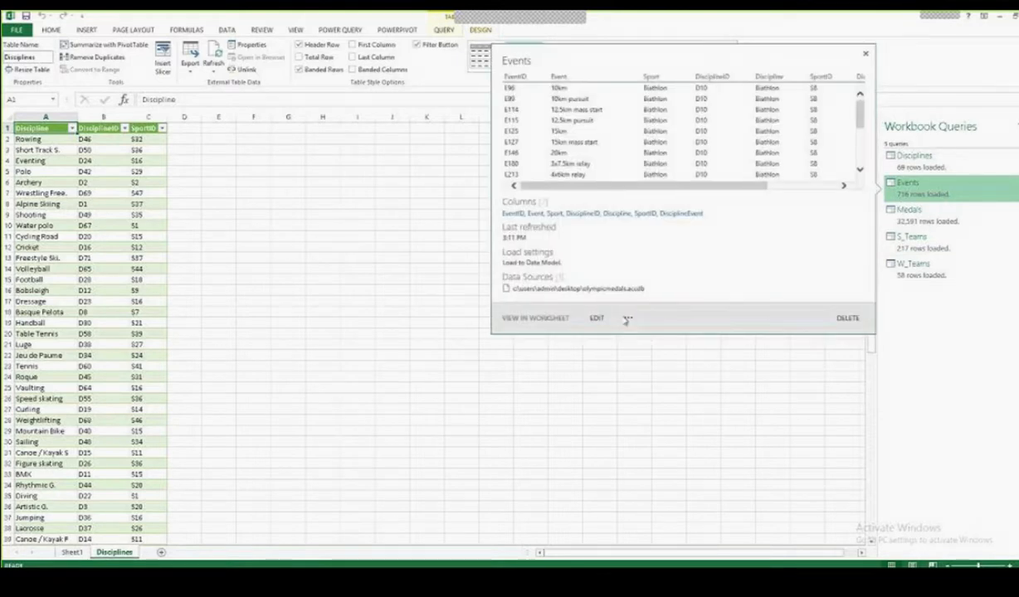
left_click(628, 318)
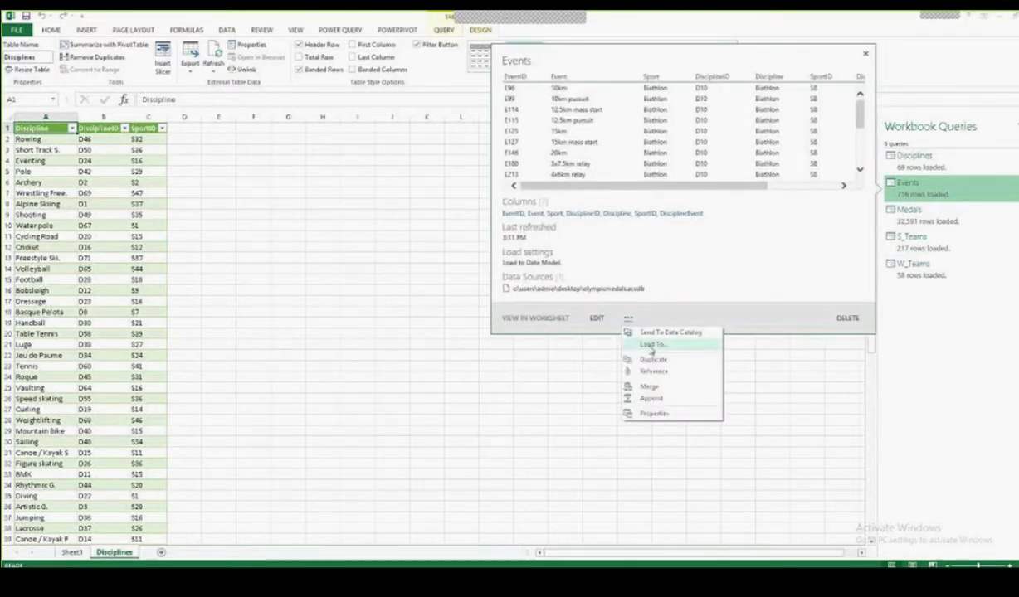
left_click(296, 161)
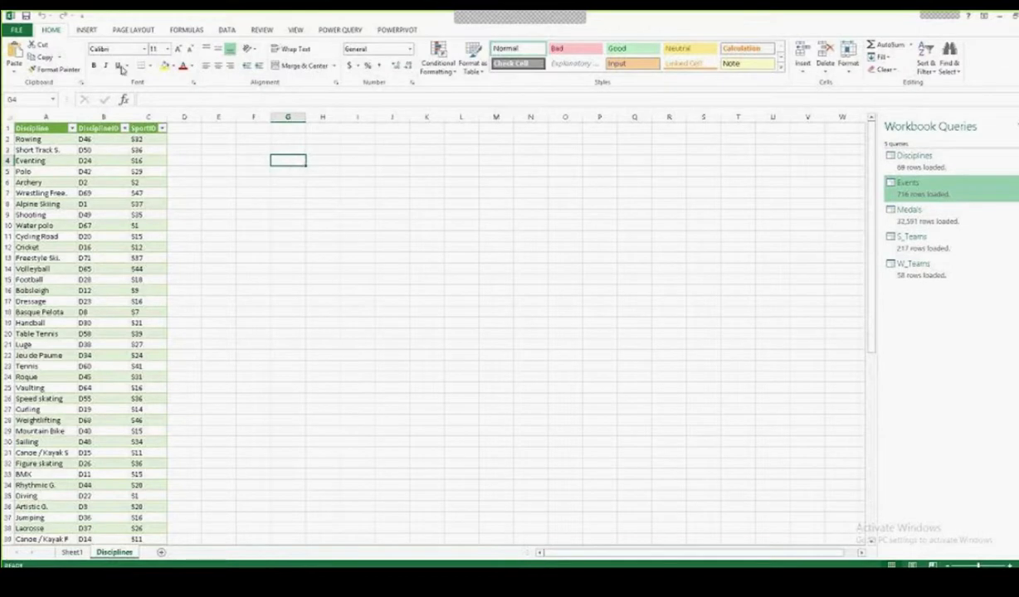
Step: Close the current workbook without saving and create a new blank workbook
left_click(24, 32)
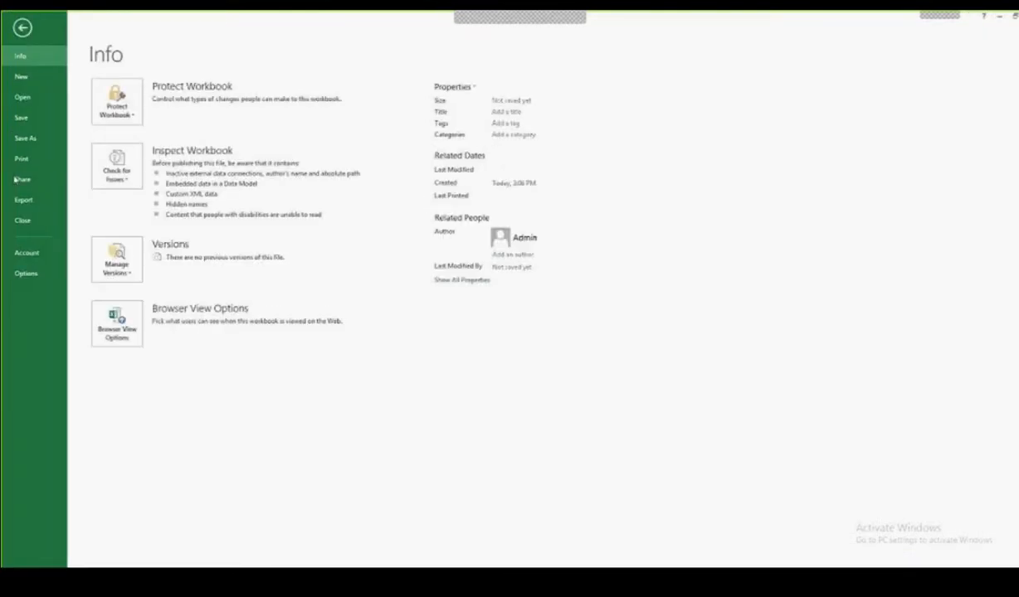
left_click(23, 220)
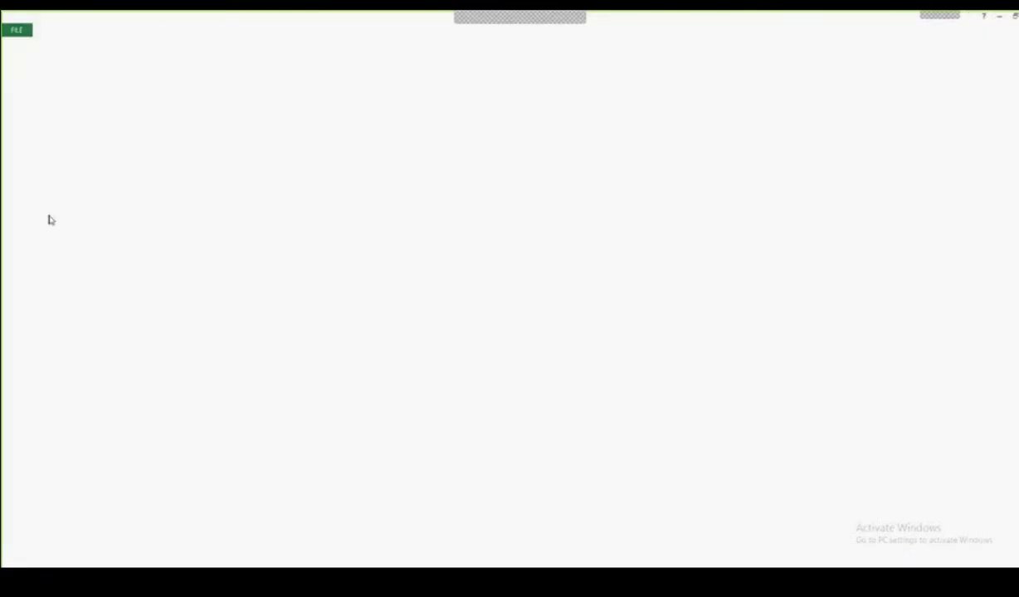
left_click(512, 301)
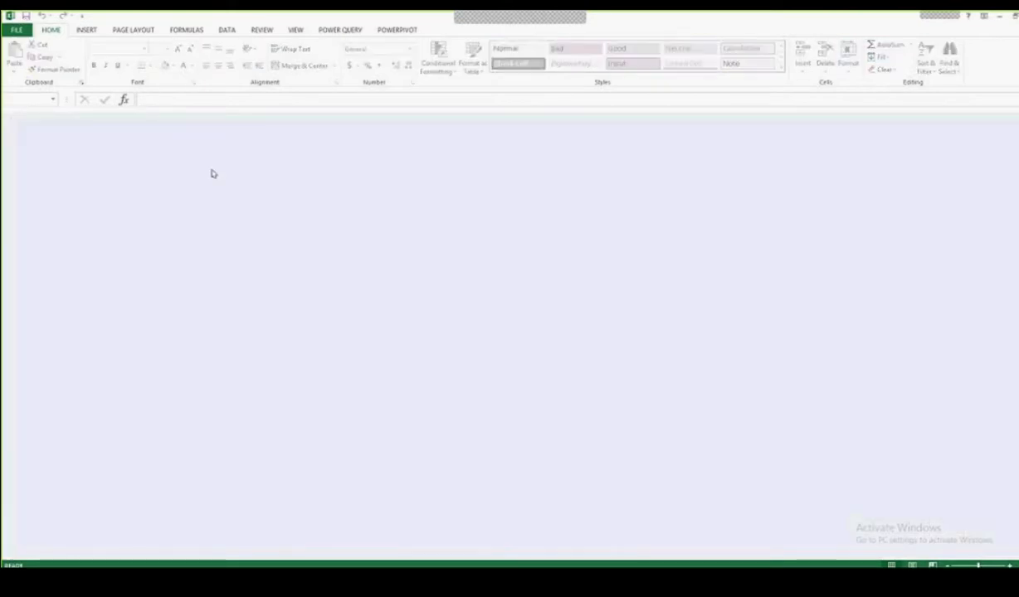
left_click(17, 31)
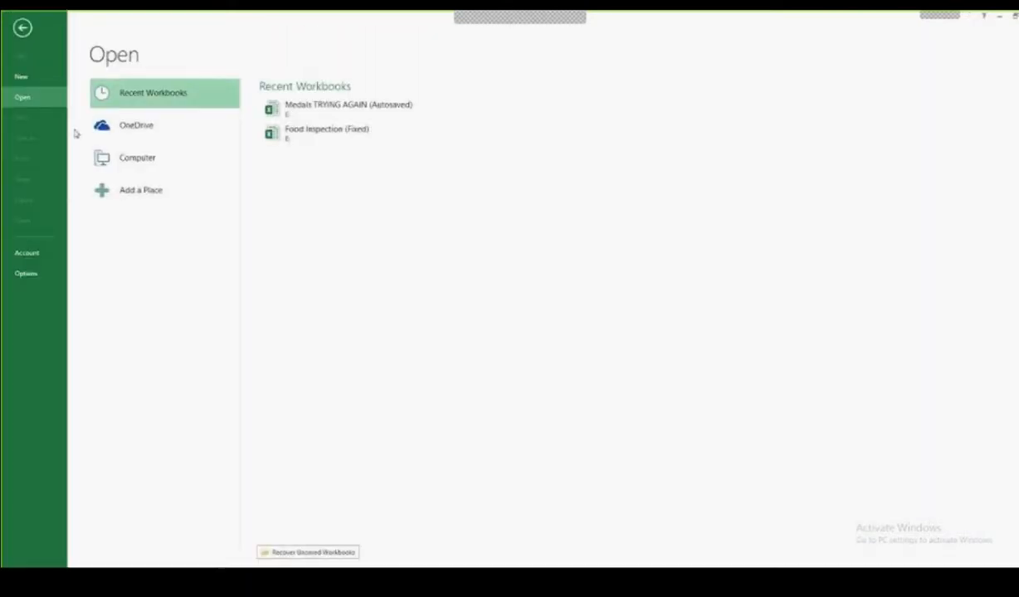
left_click(21, 77)
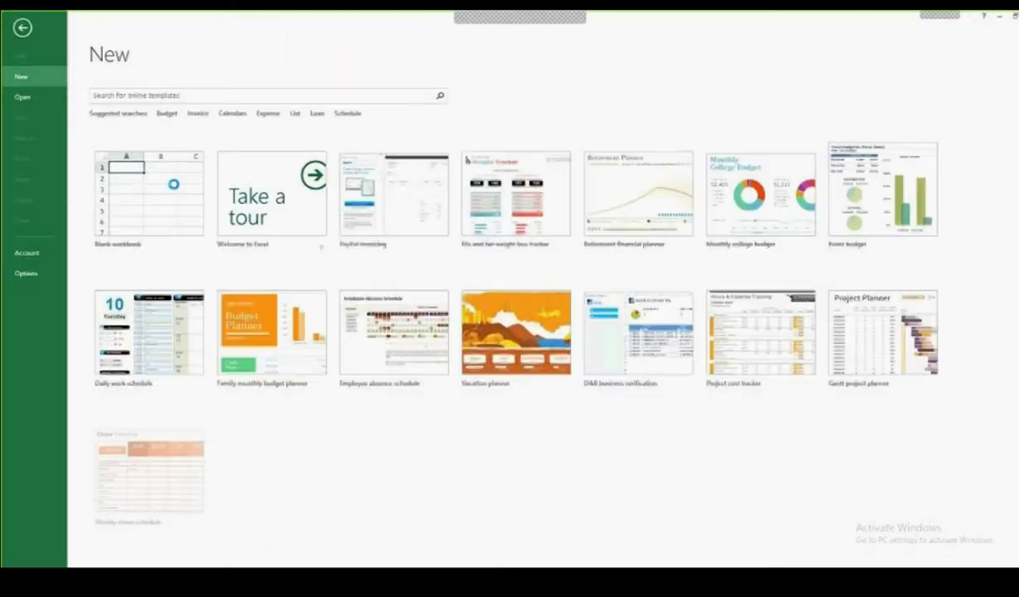
left_click(154, 166)
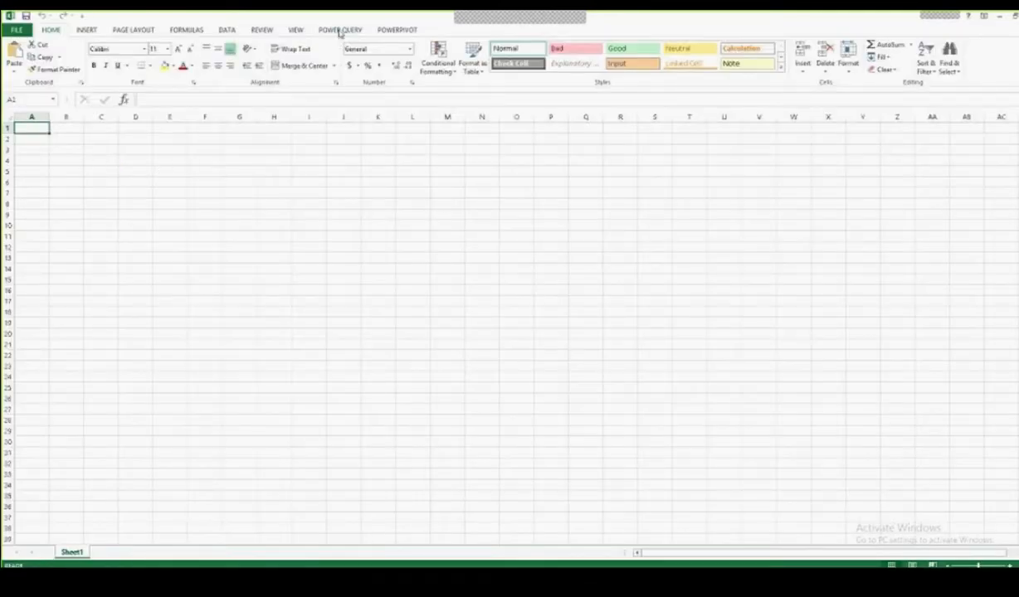
Step: Connect to the olympicmedals Access database on the Desktop with Excel's standard external data import, accepting the default link properties
left_click(339, 30)
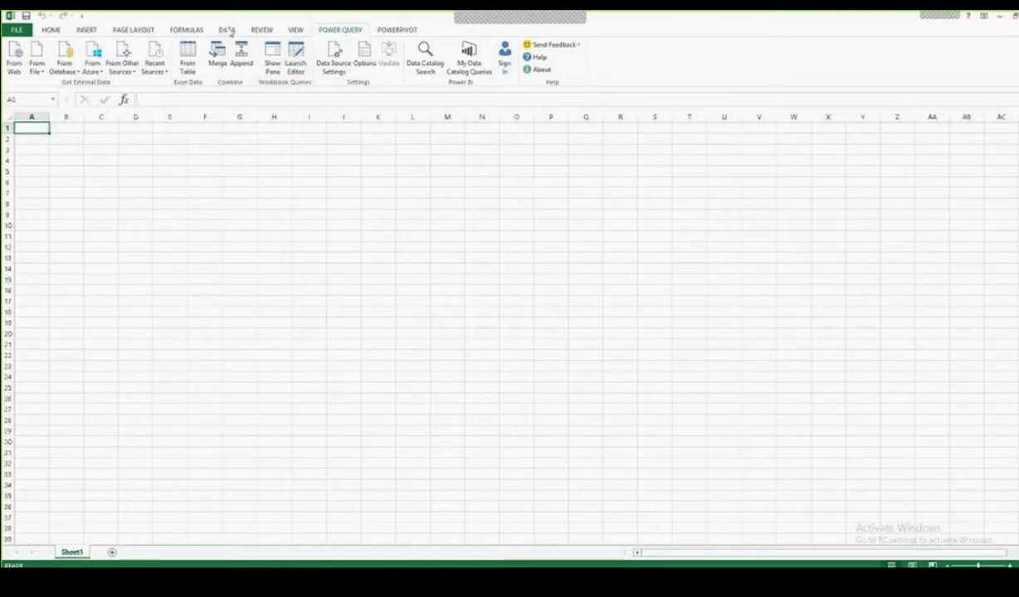
left_click(227, 30)
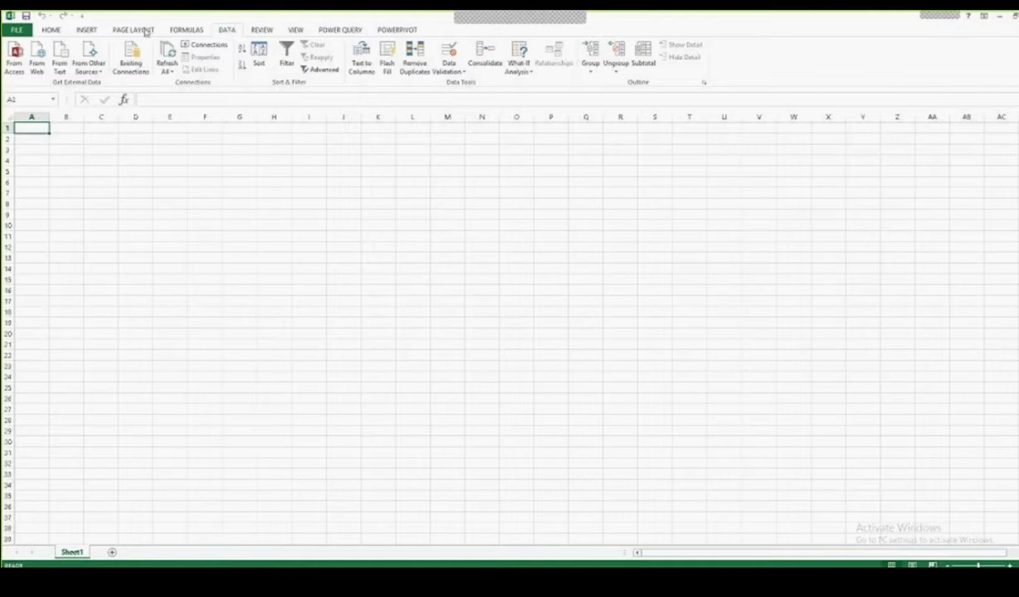
left_click(14, 58)
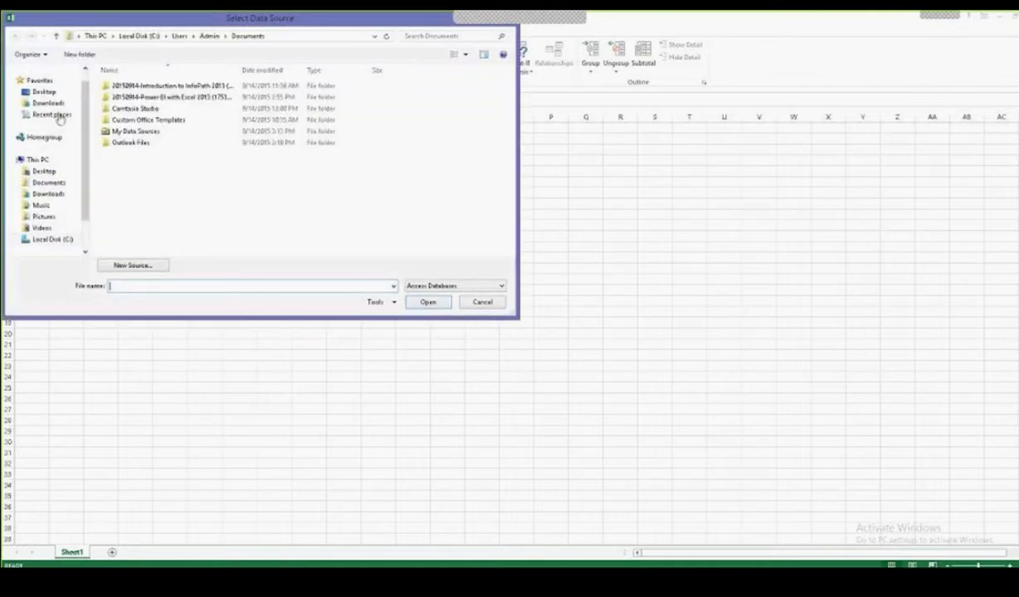
left_click(44, 91)
left_click(48, 103)
left_click(44, 91)
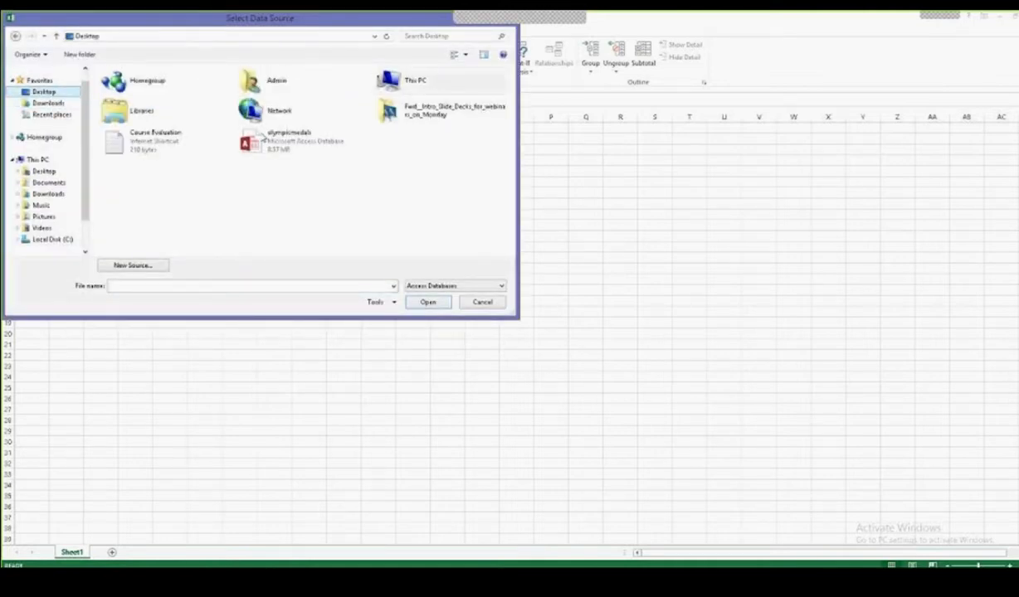
left_click(302, 141)
left_click(428, 303)
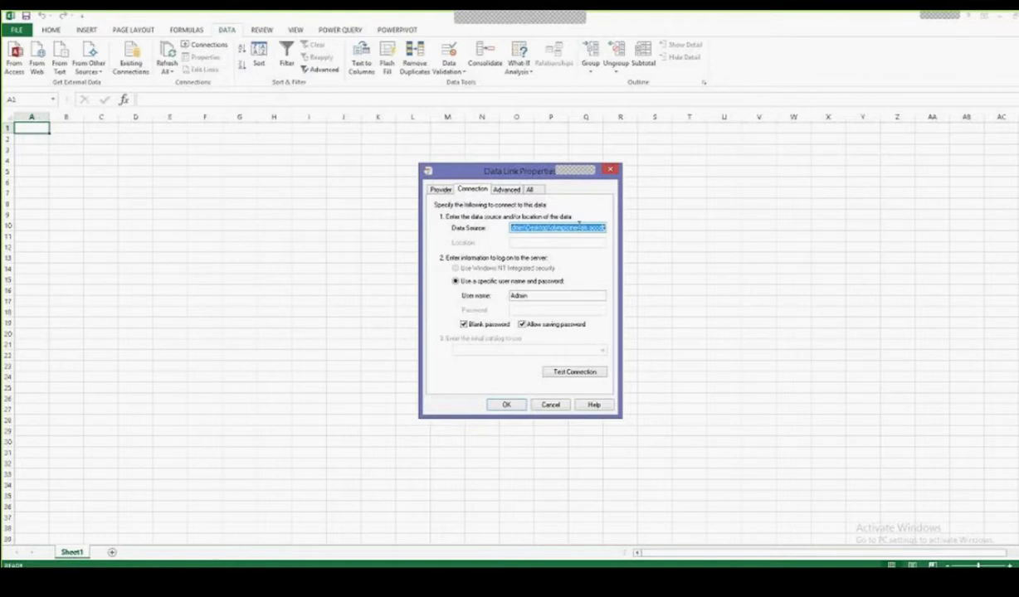
left_click(506, 404)
left_click(480, 346)
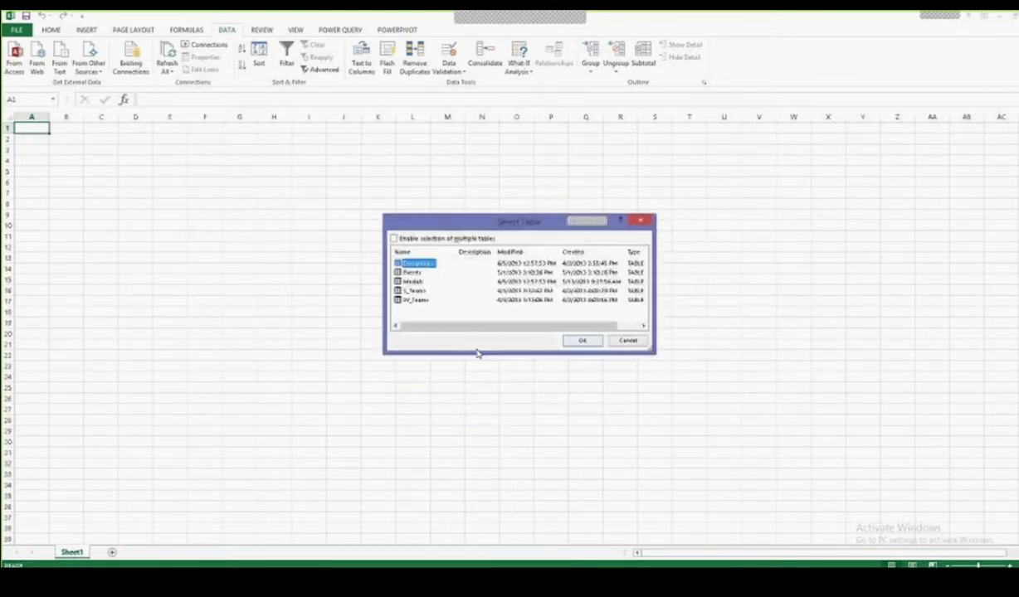
Step: Enable multiple table selection and import all five database tables as a PivotTable Report at cell A1 of the existing worksheet
left_click(394, 238)
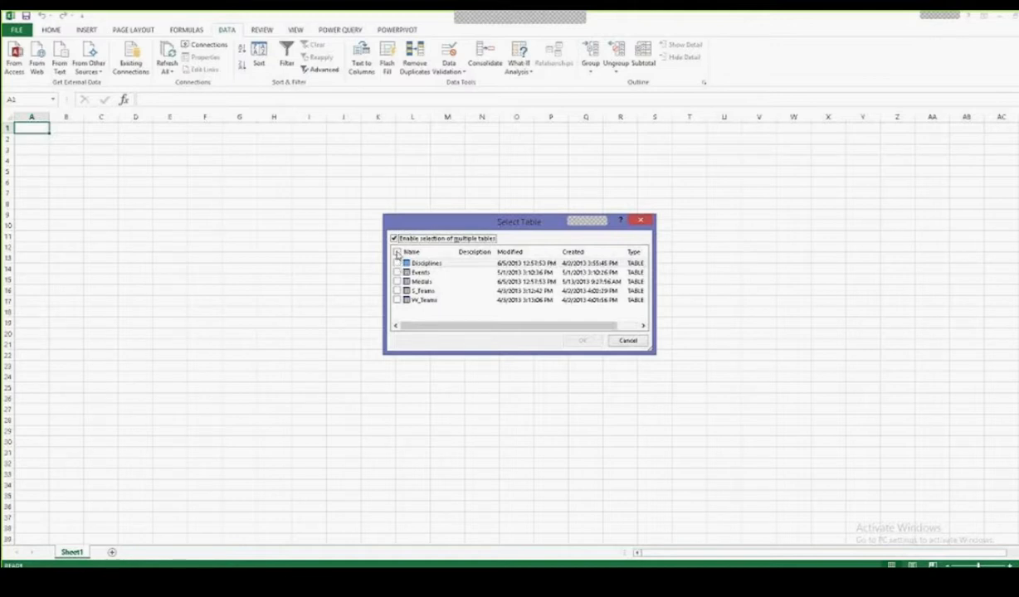
left_click(396, 251)
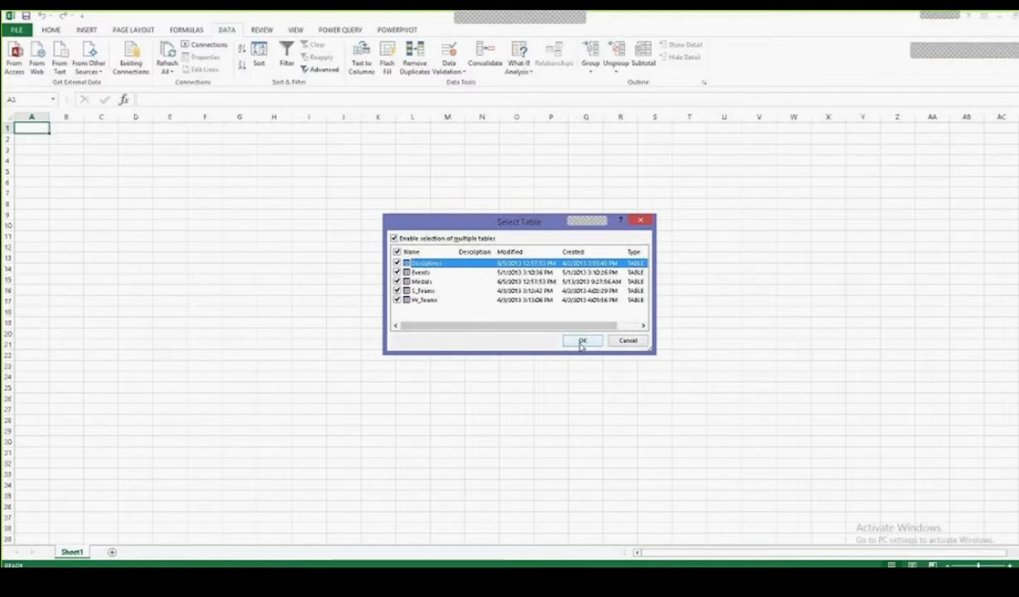
left_click(582, 342)
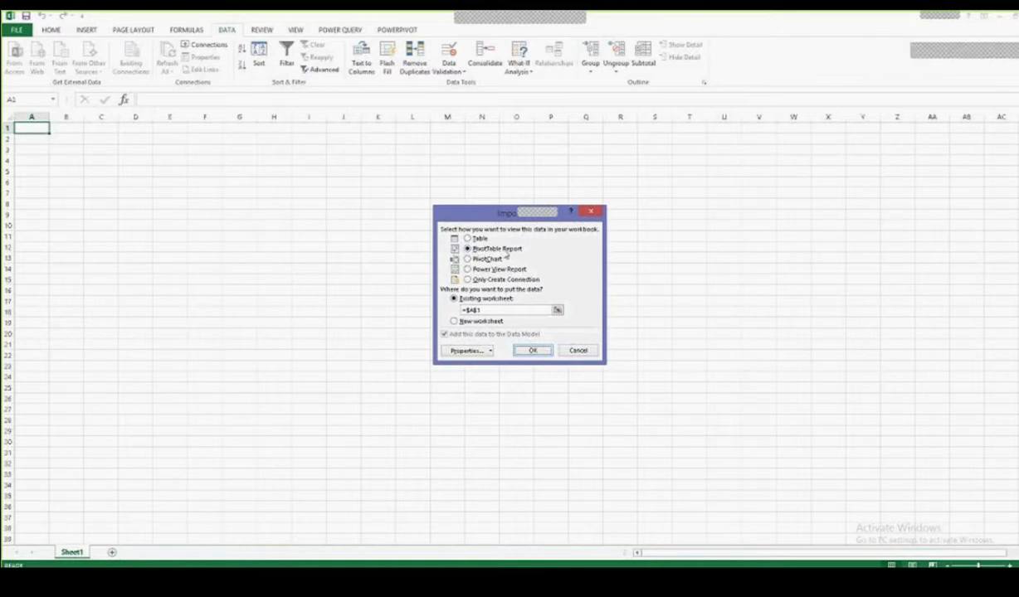
left_click(534, 351)
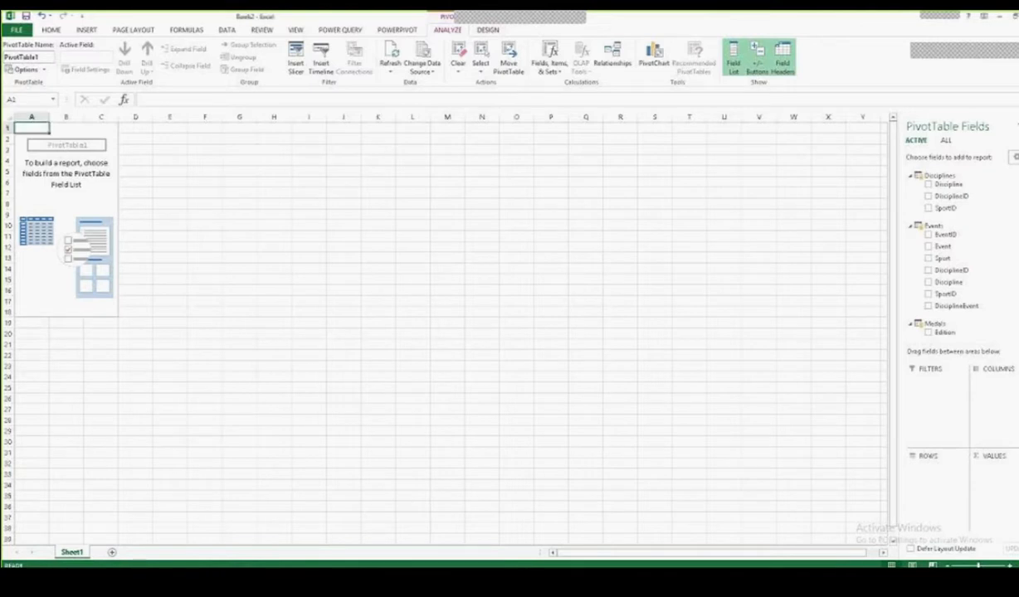
Step: Add the NOC_CountryRegion field of the Medals table to the PivotTable's Columns area
scroll(962, 253, "down", 8)
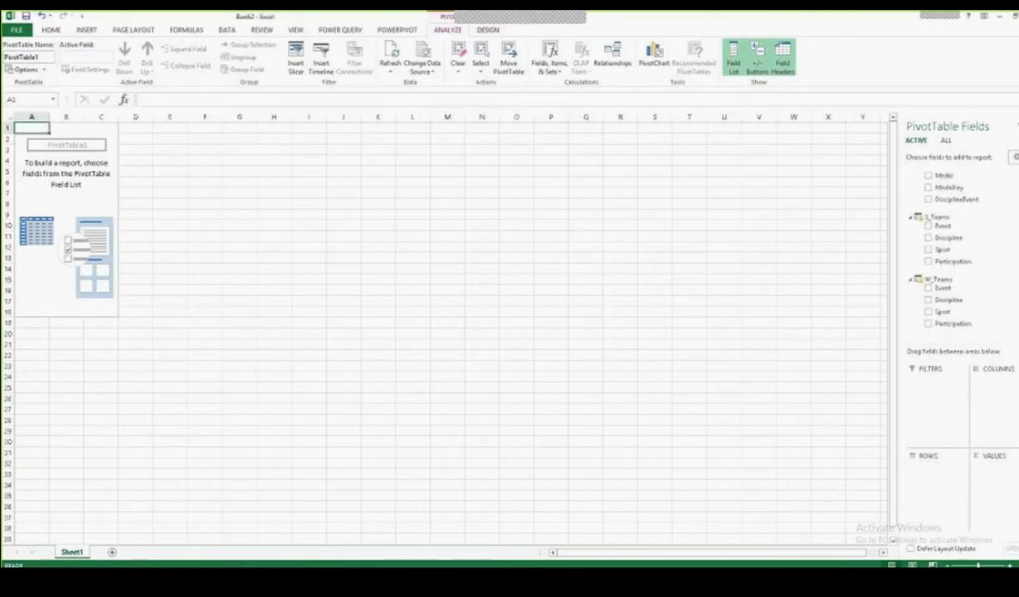
scroll(962, 253, "up", 8)
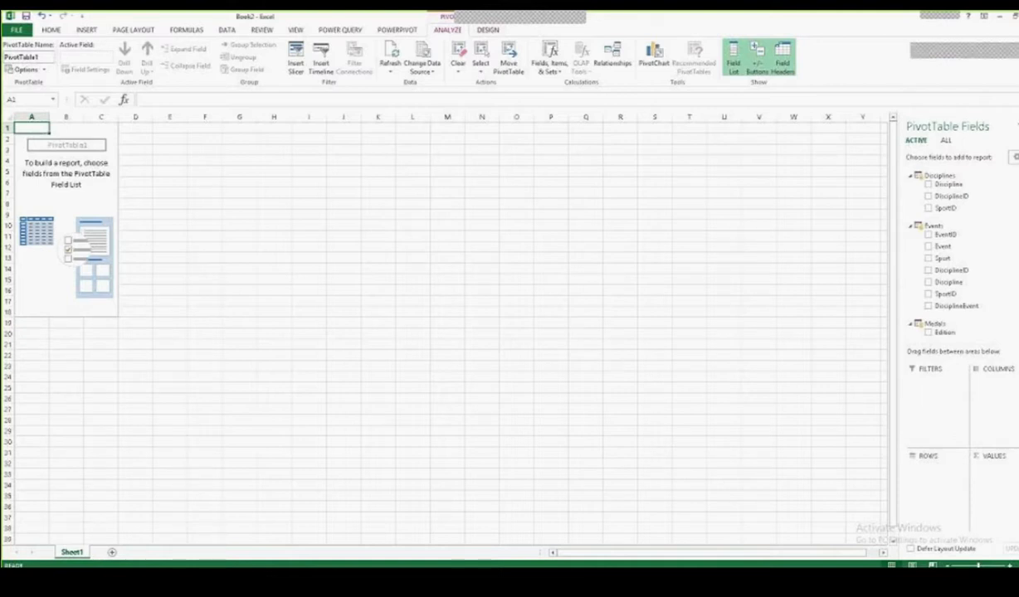
scroll(946, 248, "down", 1)
scroll(972, 254, "down", 3)
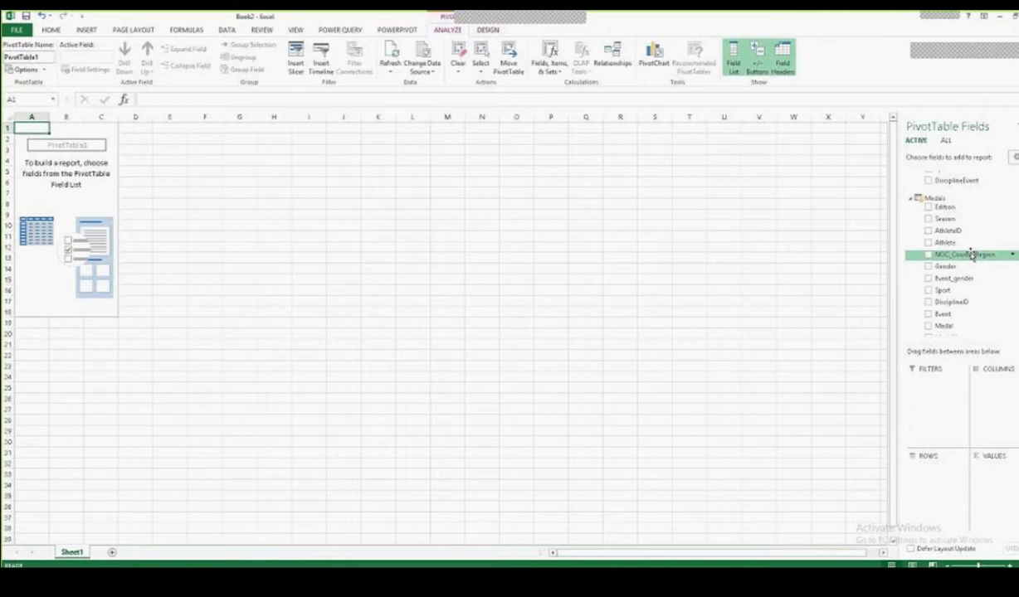
left_click_drag(971, 255, 994, 391)
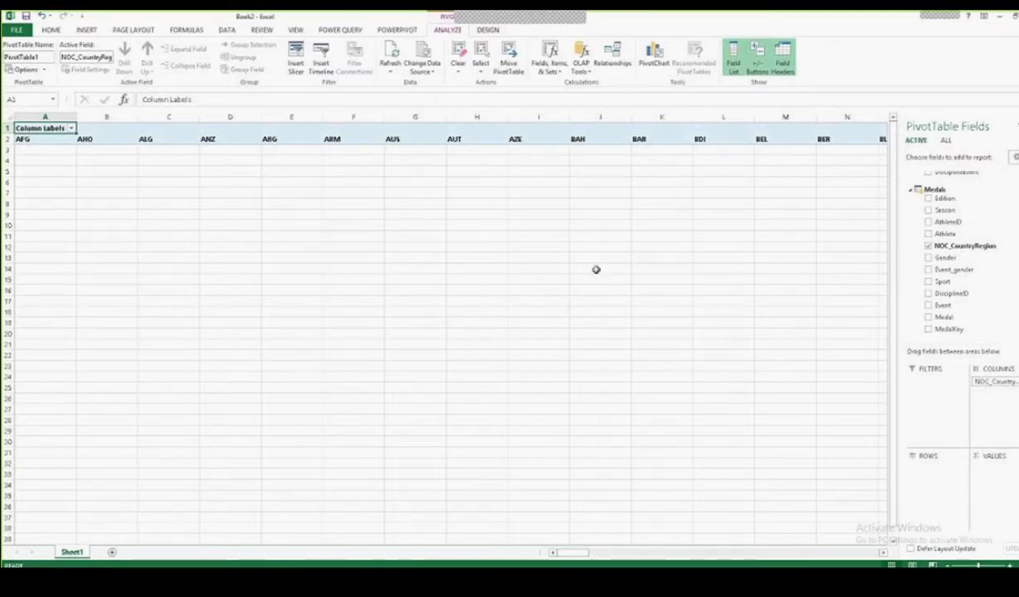
Step: Collapse the Medals table in the field list and add Discipline from the Disciplines table to the Rows area
left_click(910, 190)
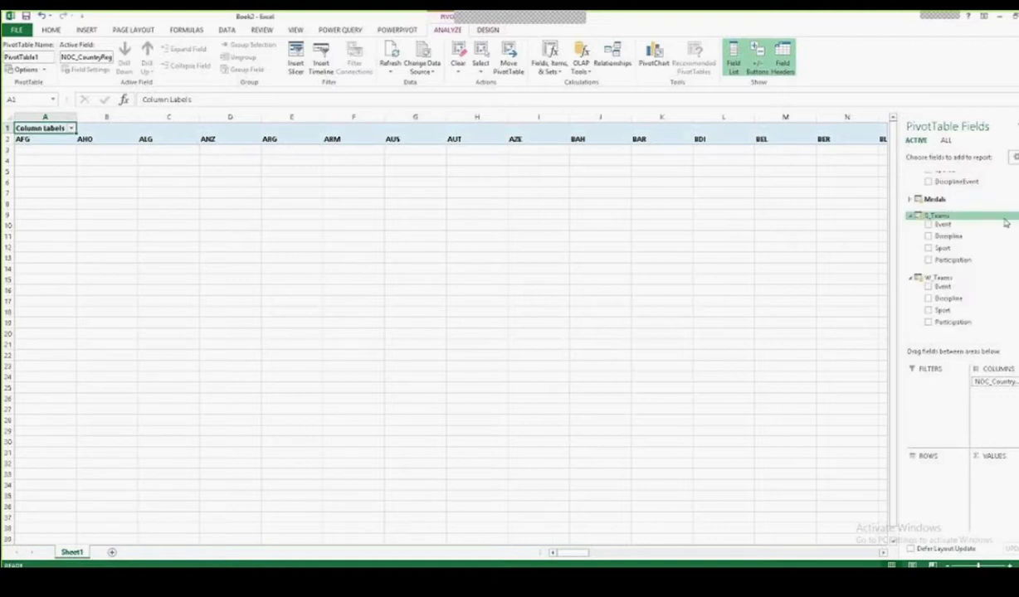
scroll(954, 216, "up", 3)
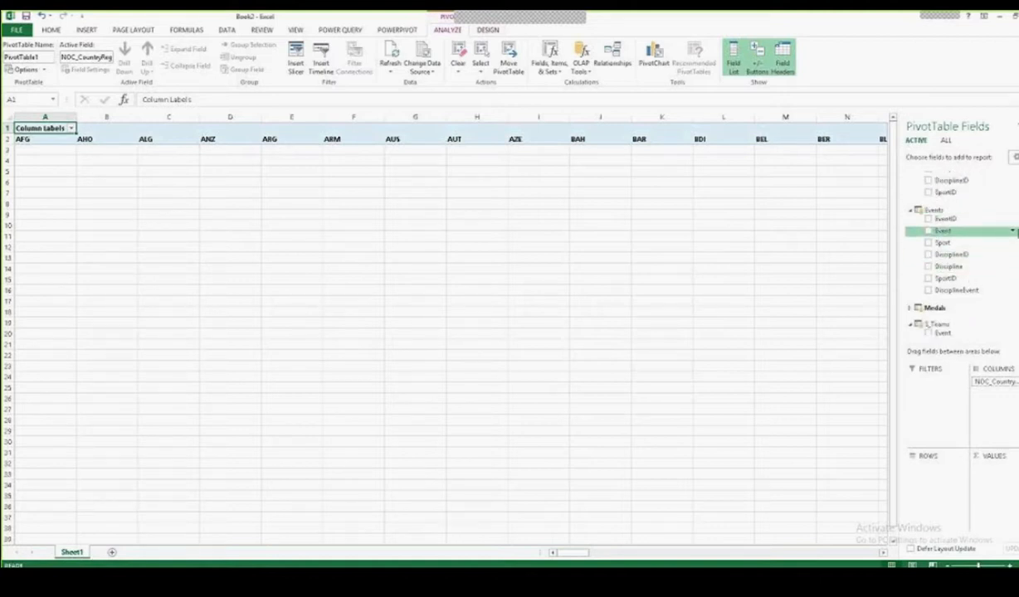
scroll(979, 241, "up", 1)
left_click_drag(954, 184, 940, 485)
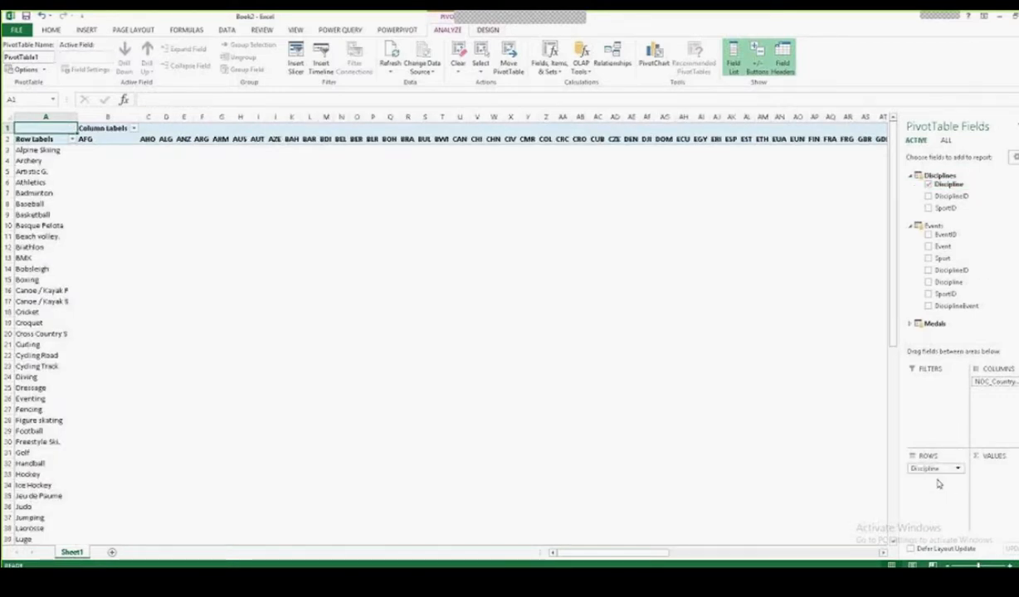
Step: Filter the row labels to show only Archery, Diving, Fencing, Figure skating and Speed skating
left_click(72, 140)
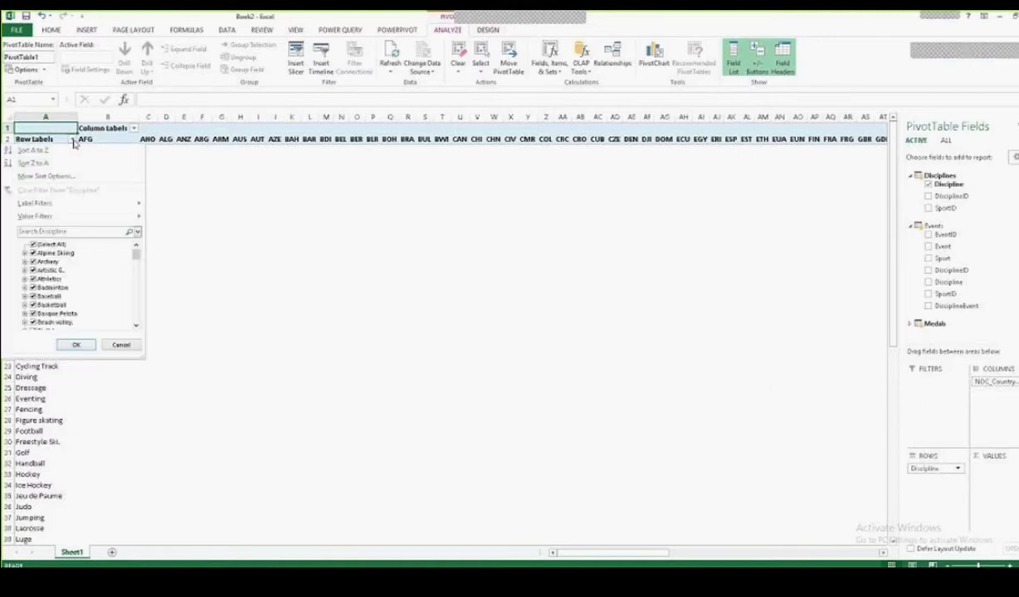
left_click(32, 245)
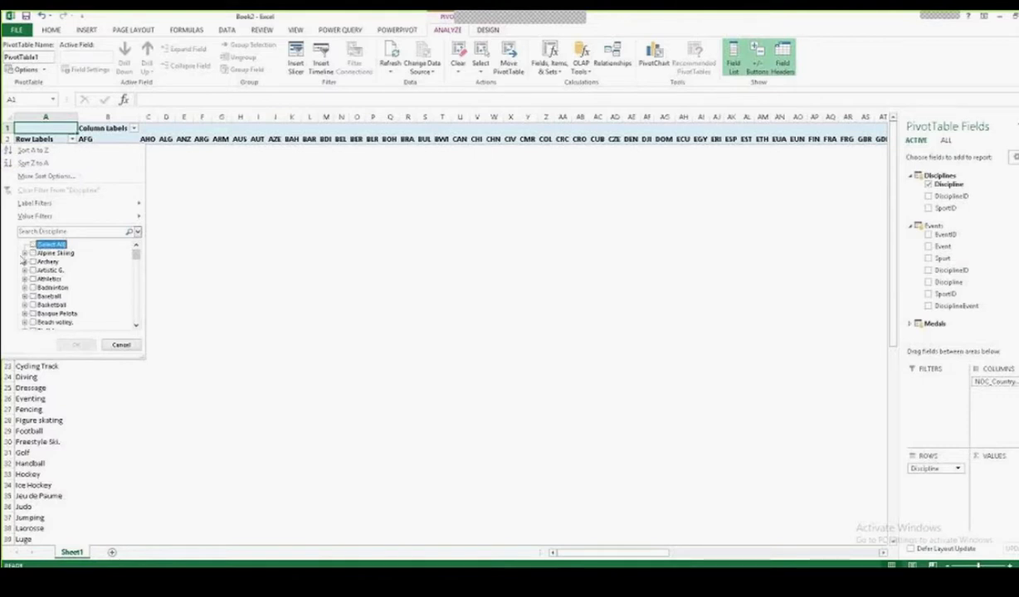
left_click(33, 261)
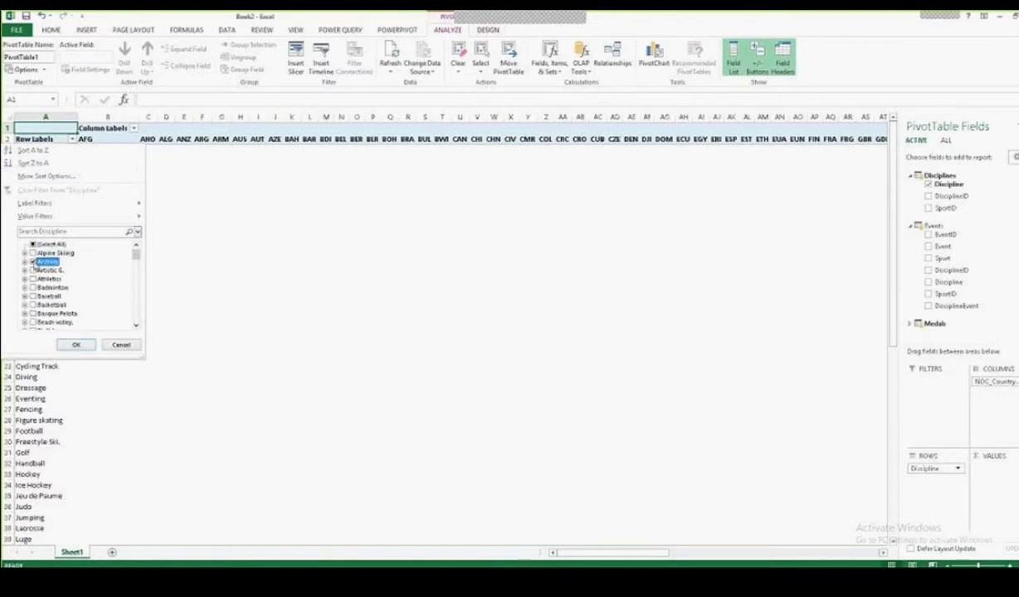
left_click(137, 326)
left_click(137, 325)
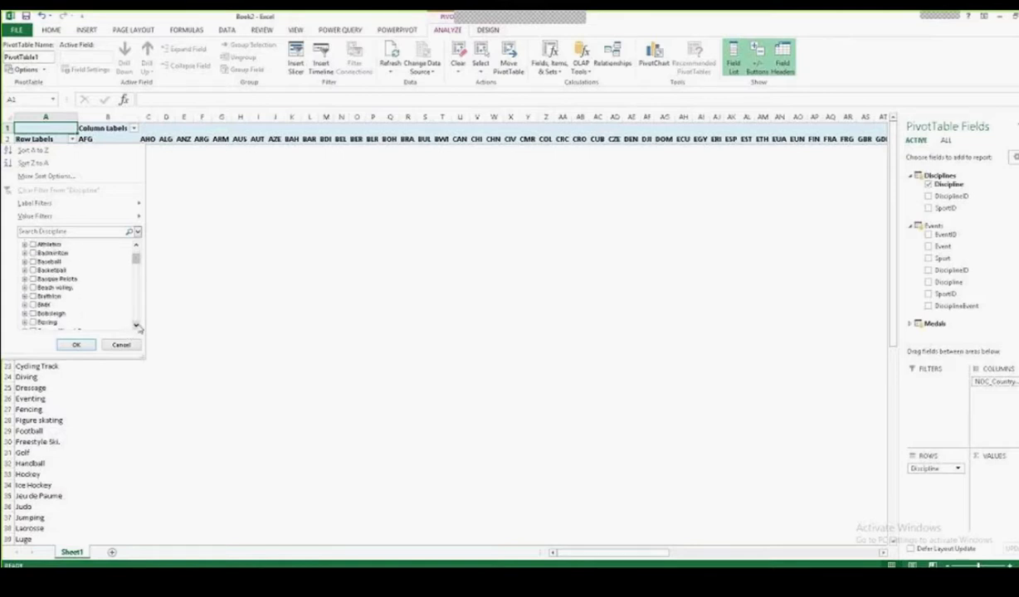
left_click(137, 325)
left_click(136, 325)
left_click(137, 325)
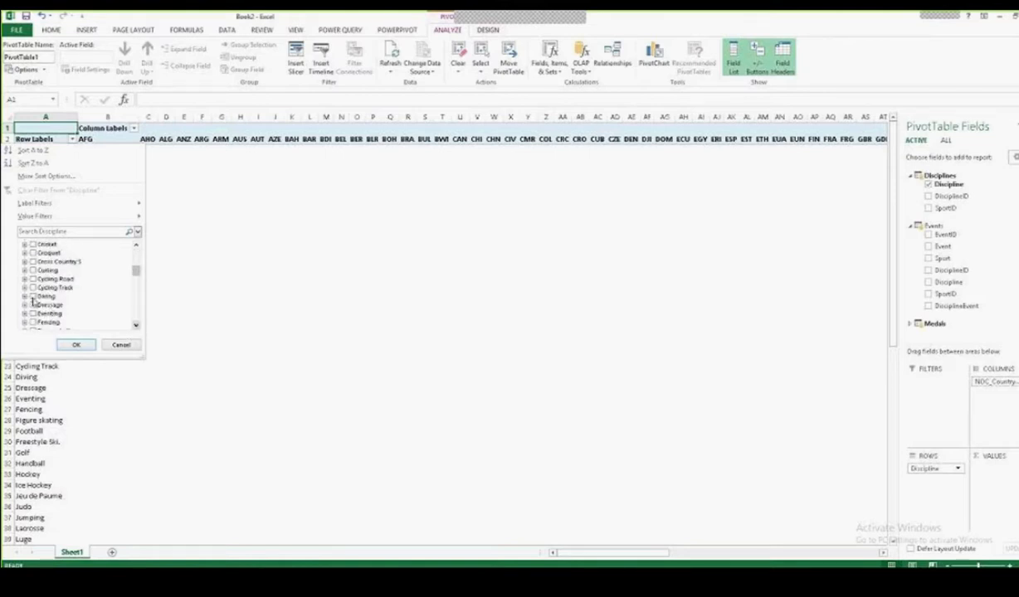
left_click(33, 296)
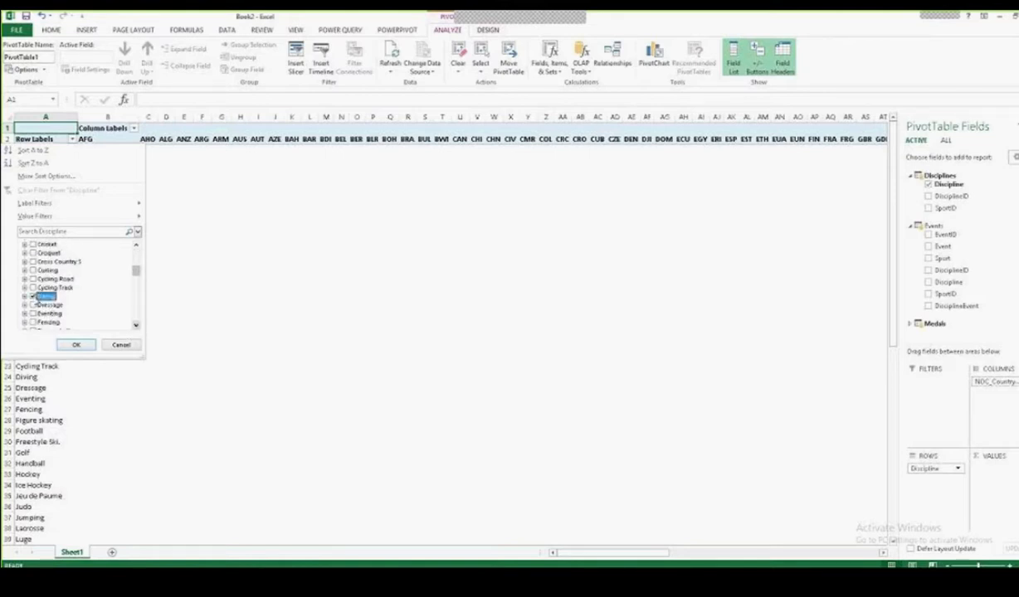
left_click(137, 326)
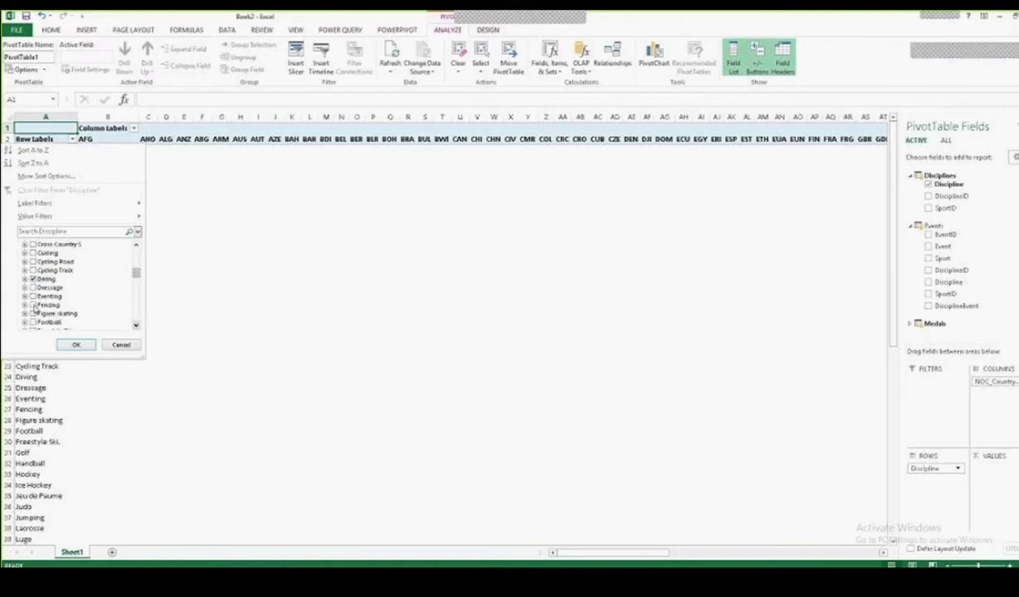
left_click(33, 304)
left_click(33, 313)
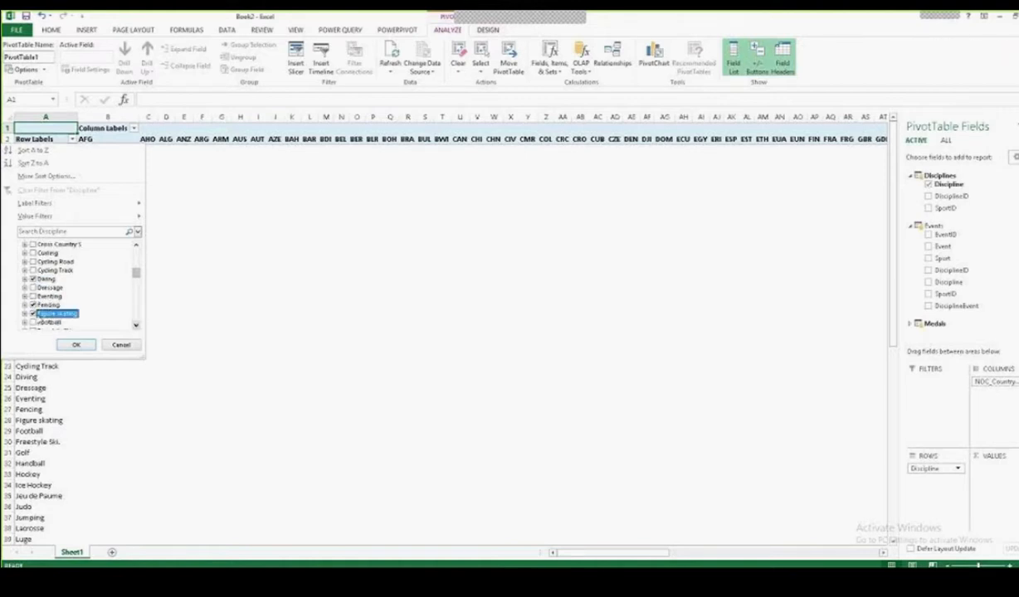
left_click(137, 326)
left_click_drag(137, 326, 137, 326)
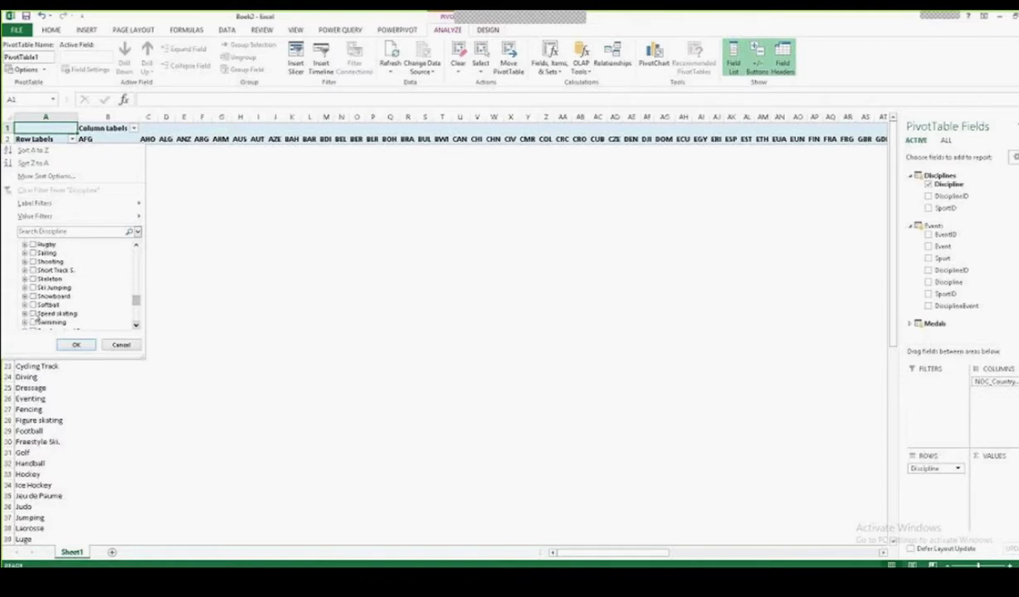
left_click(74, 342)
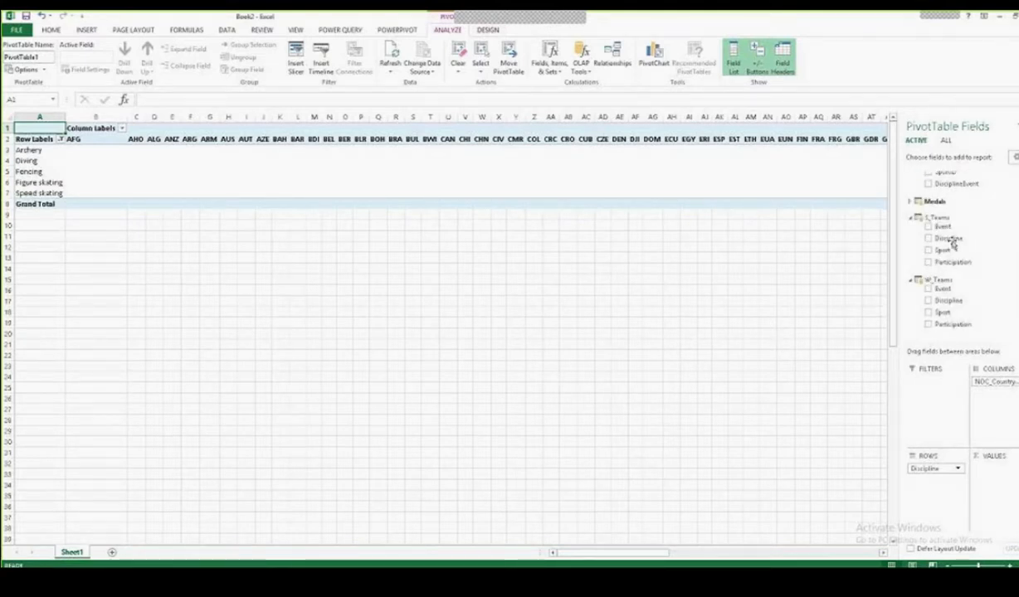
Step: Add the Medal field of the Medals table to both the Values area and the Filters area
left_click(910, 201)
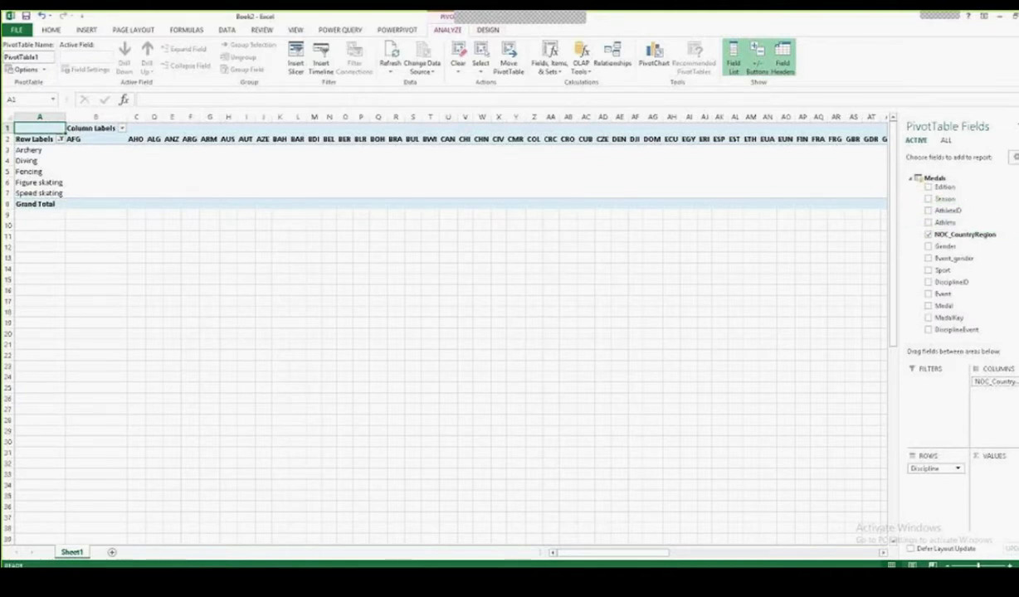
scroll(916, 313, "down", 1)
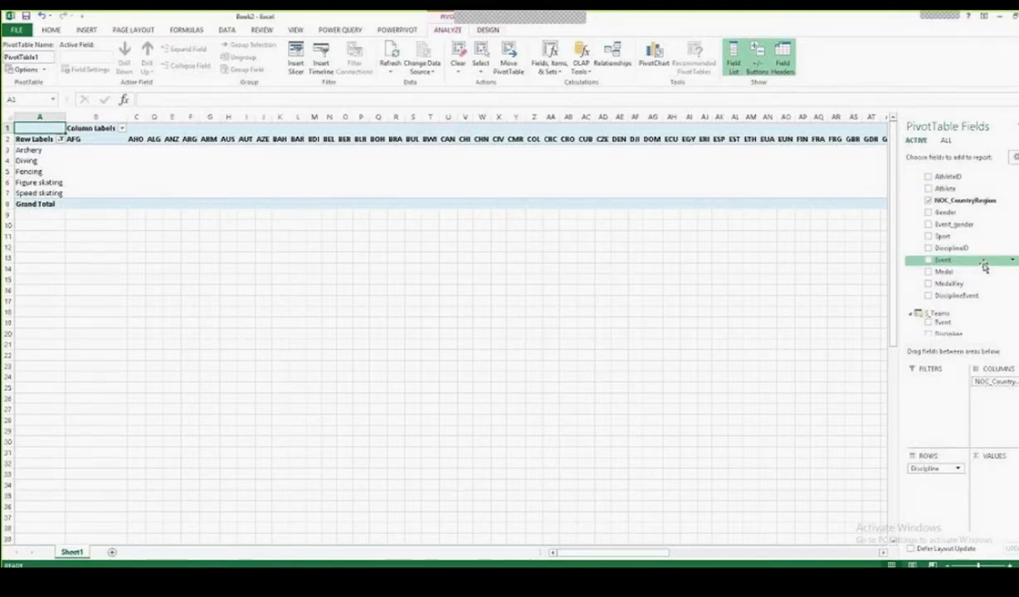
left_click_drag(955, 274, 1007, 484)
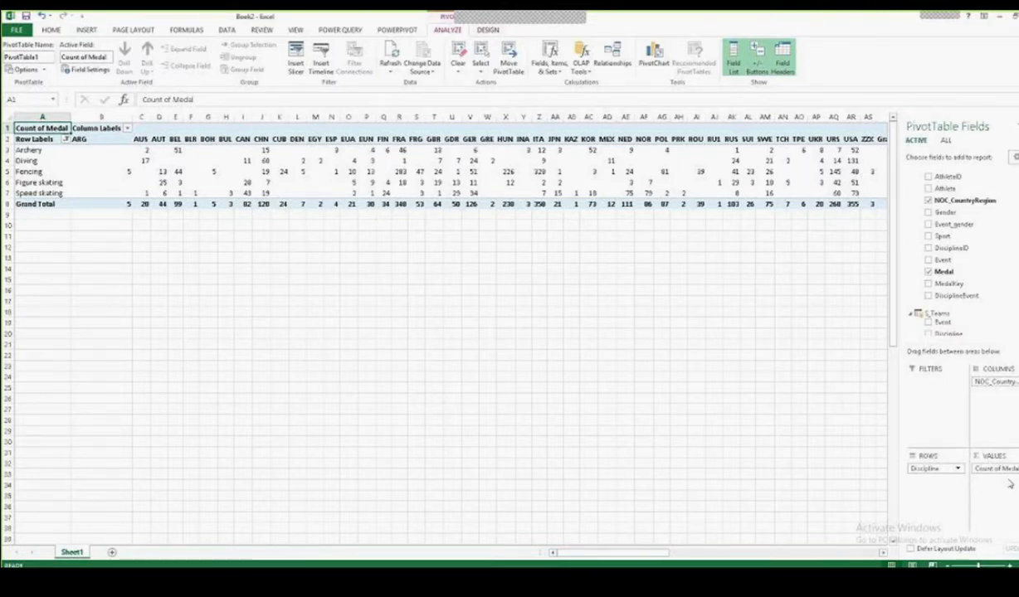
scroll(971, 274, "down", 3)
scroll(950, 296, "down", 3)
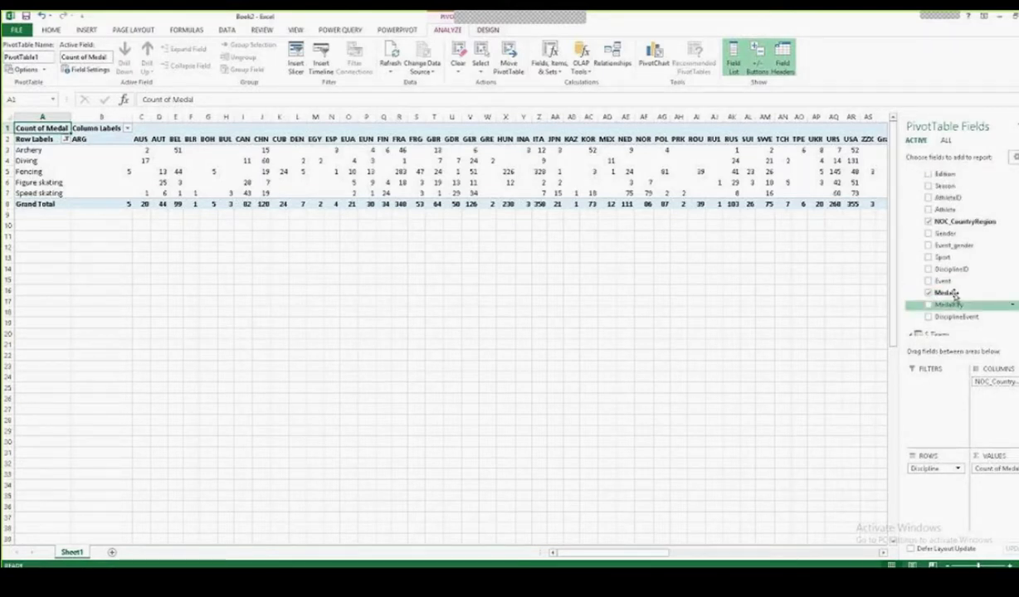
left_click_drag(950, 297, 926, 403)
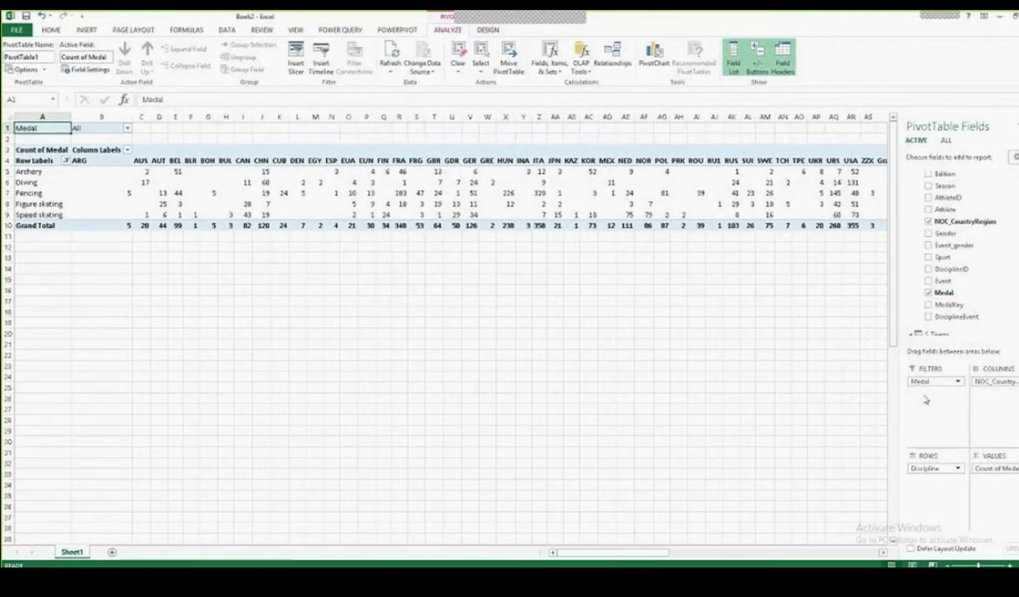
Step: Examine which medal types the Medal report filter offers, leaving the filter set to All
left_click(126, 128)
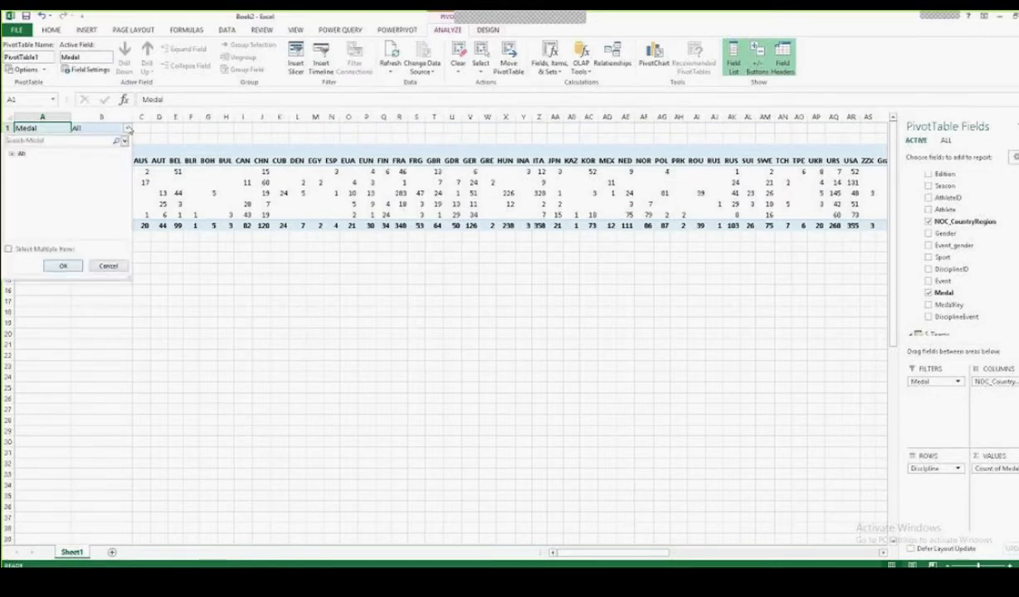
left_click(11, 155)
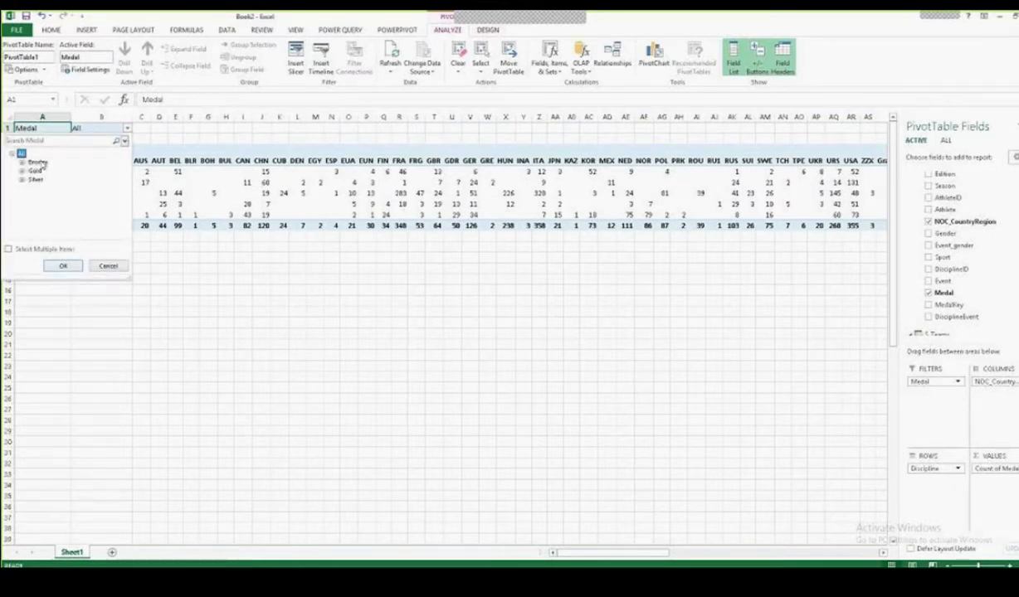
left_click(108, 266)
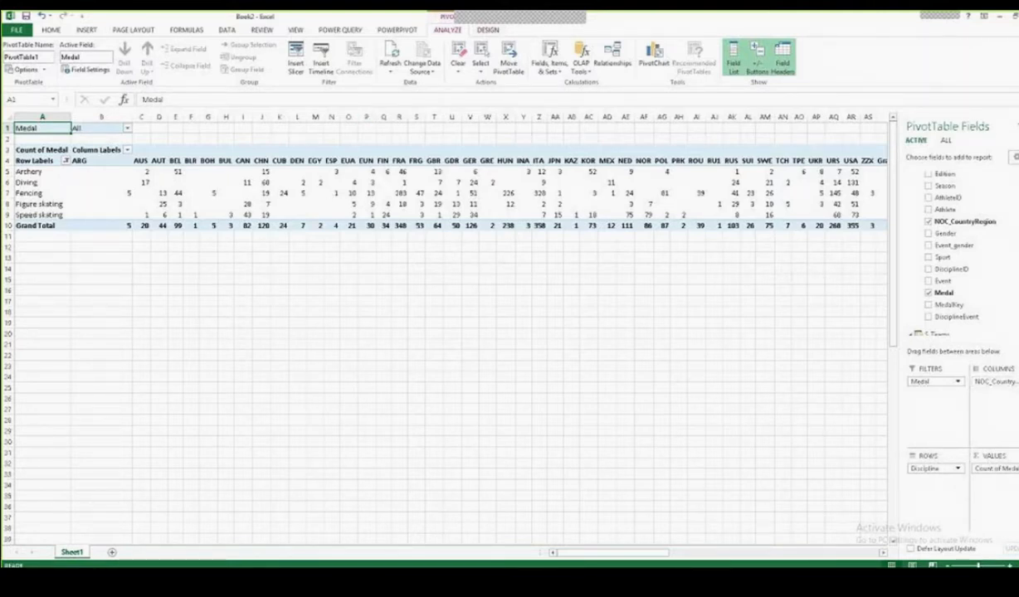
left_click(995, 382)
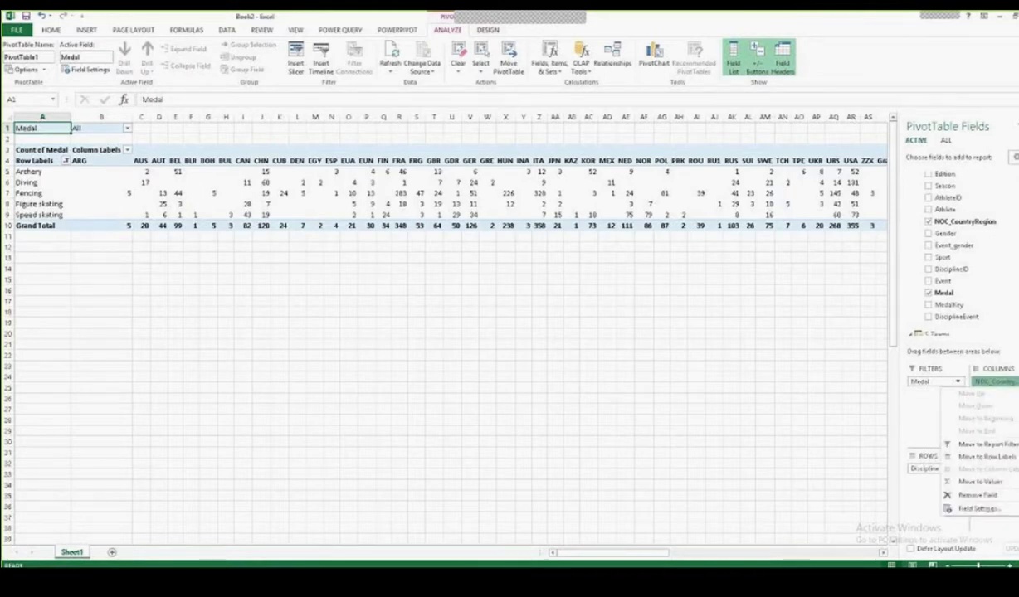
left_click(978, 508)
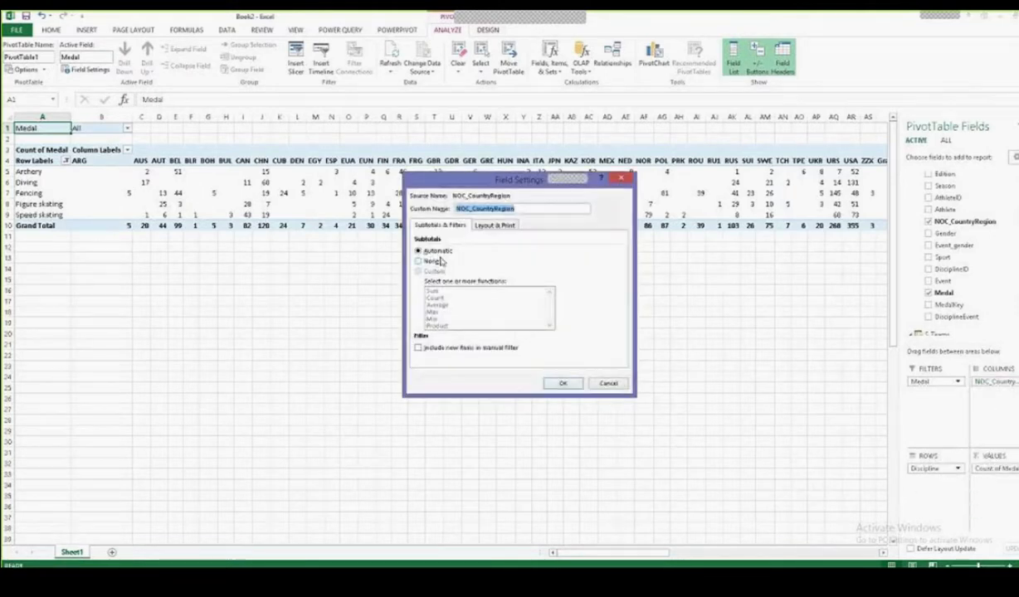
left_click(608, 384)
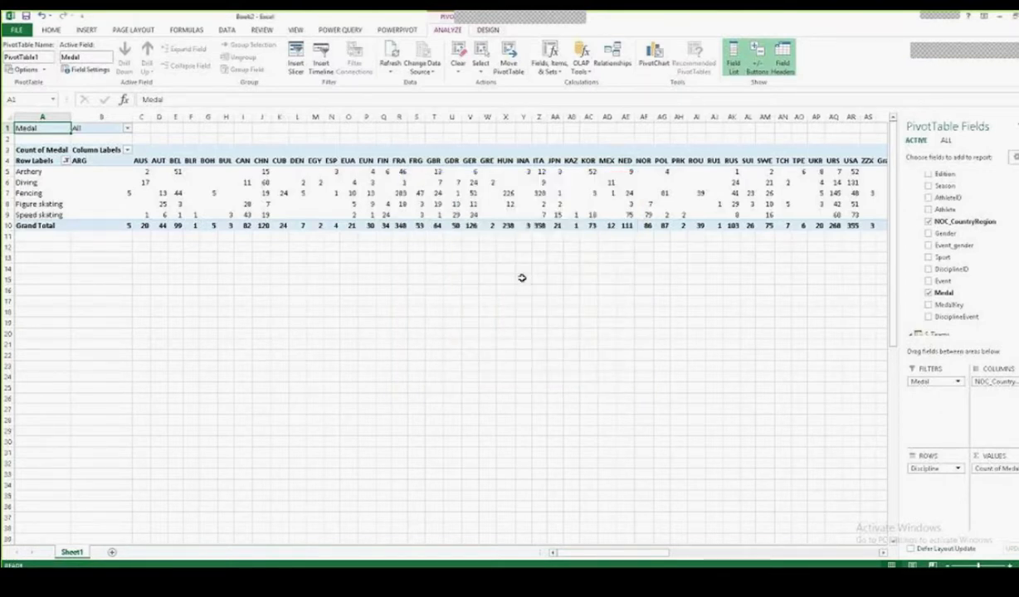
Step: Apply a greater-than value filter on Count of Medal to the NOC_CountryRegion column labels, keeping only the ten countries with the most medals
left_click(126, 149)
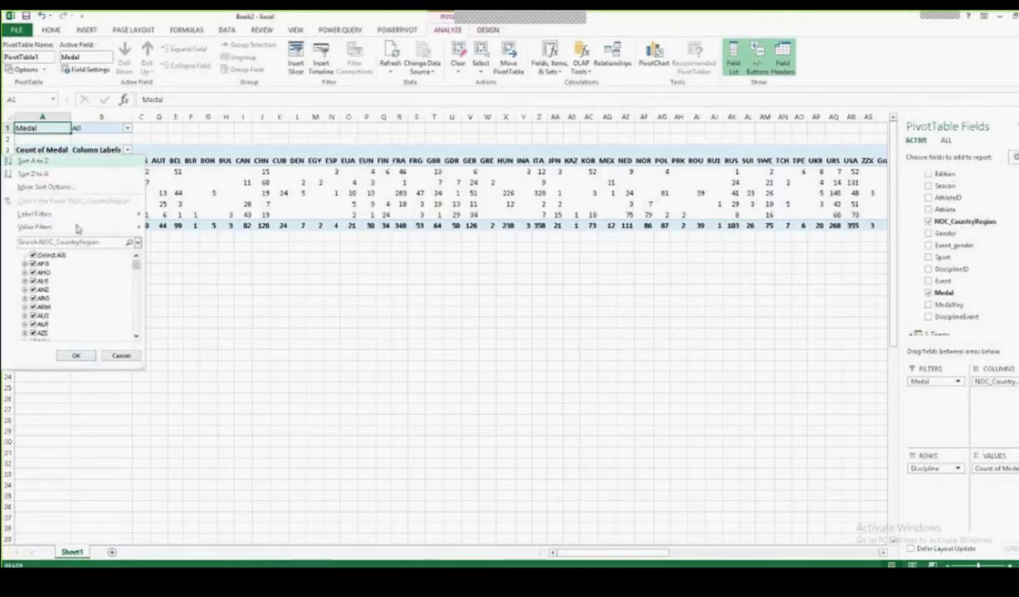
mouse_move(103, 227)
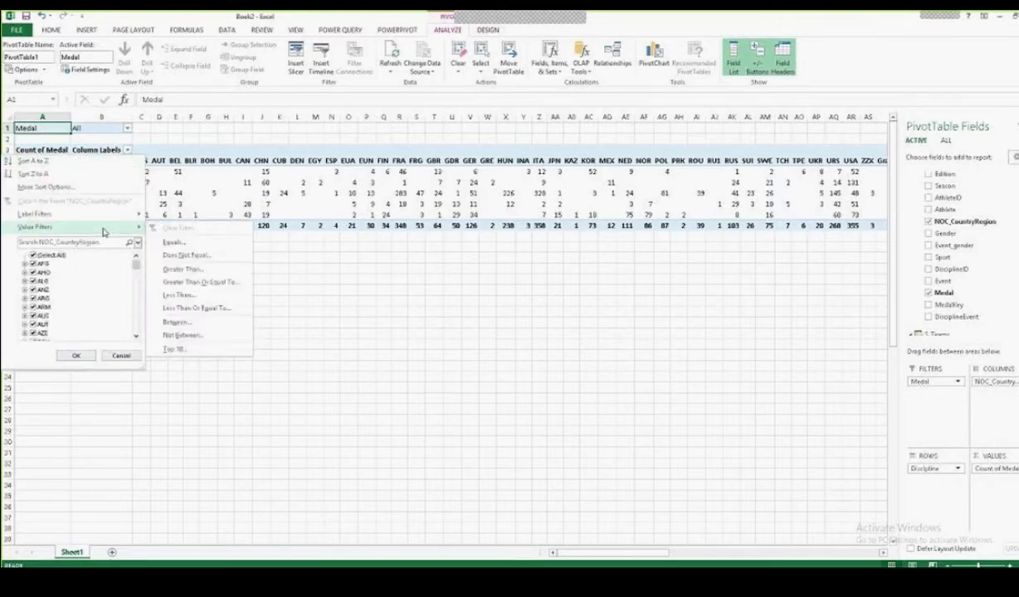
left_click(184, 270)
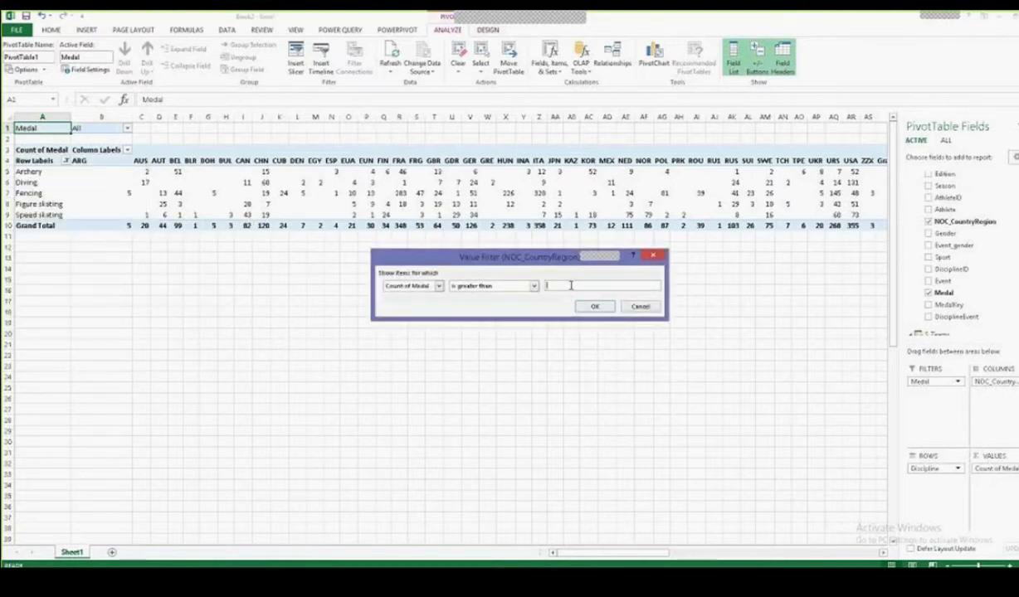
type("10")
left_click(593, 307)
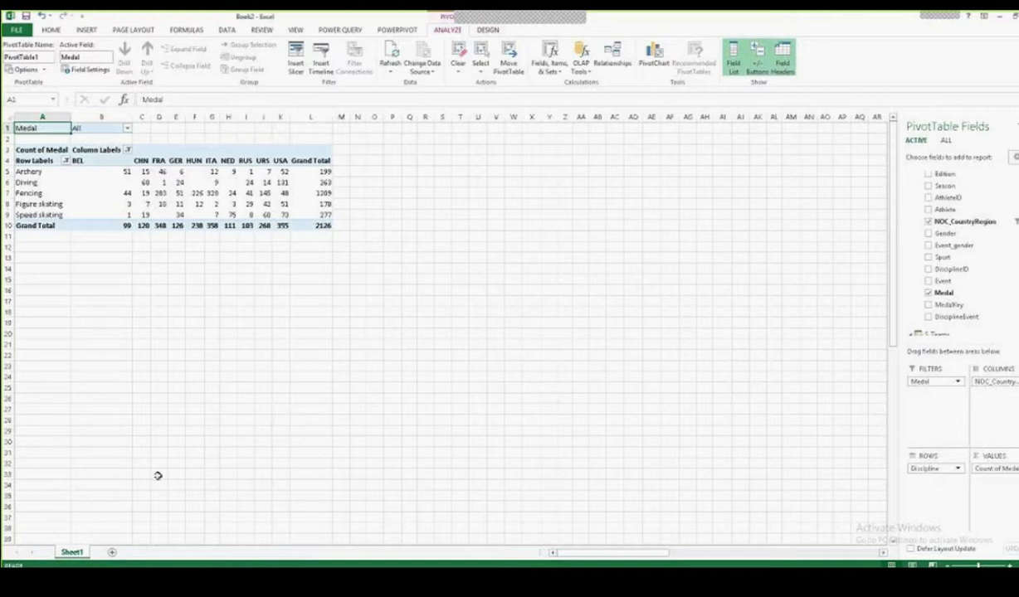
Step: Add a new worksheet and rename it Sports
left_click(112, 553)
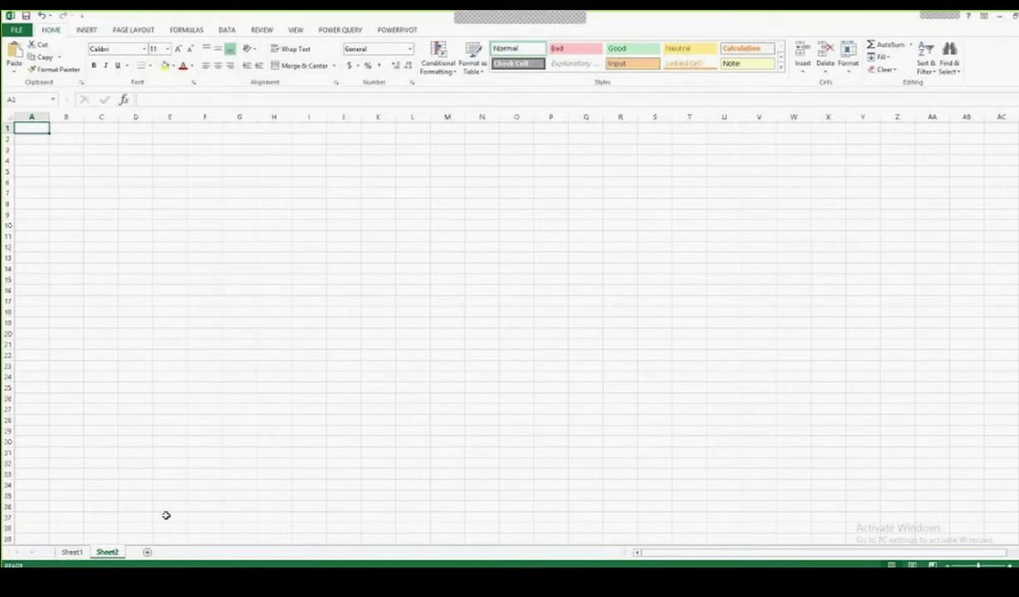
double_click(101, 553)
key("BackSpace")
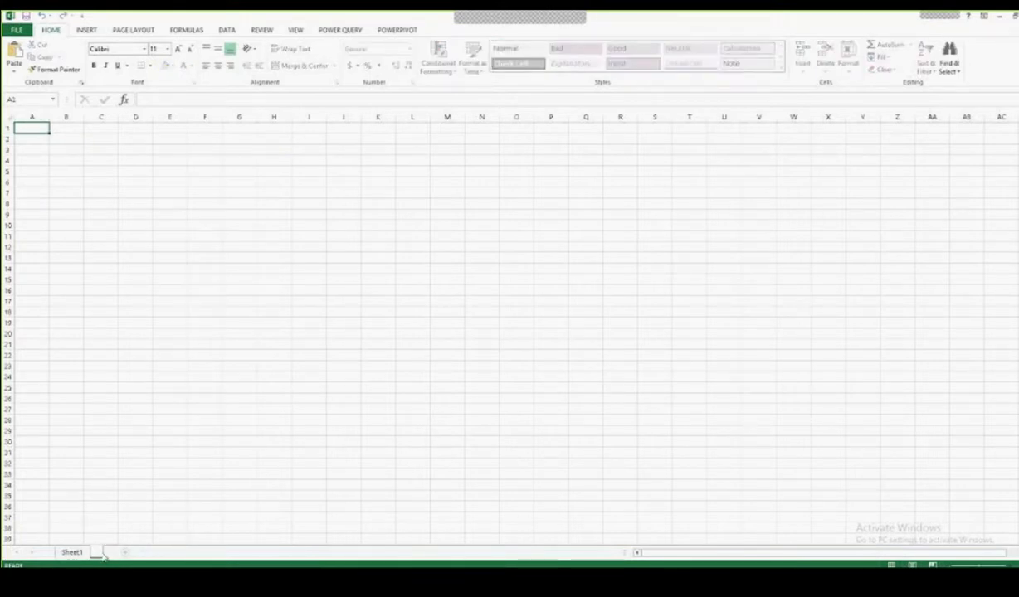
type("Sa")
type("orts")
key("Return")
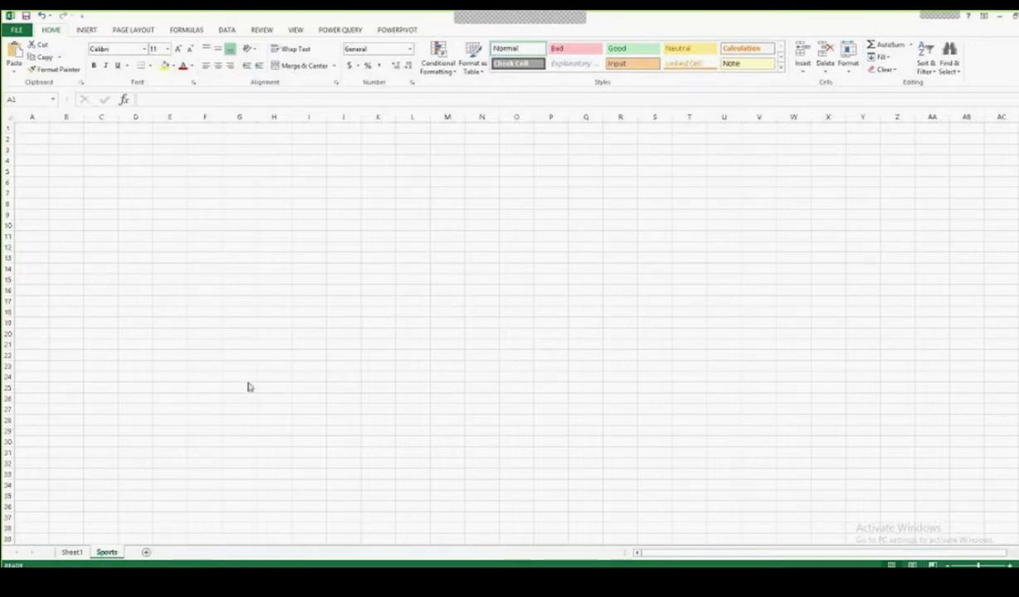
Step: Try to open the olympicsports workbook from the Desktop folder in File Explorer
key("super+e")
double_click(336, 198)
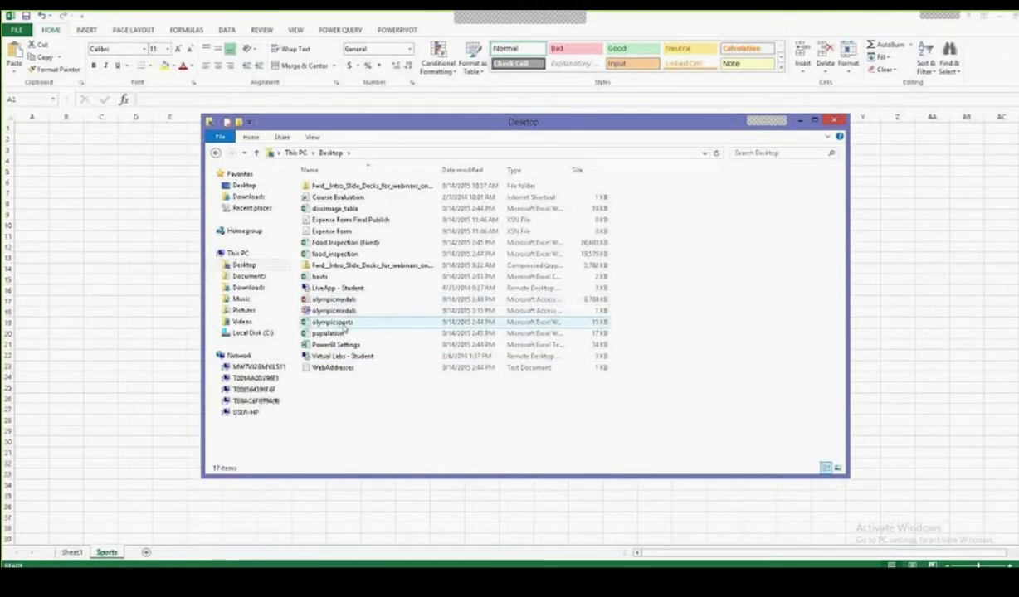
left_click(345, 326)
double_click(345, 326)
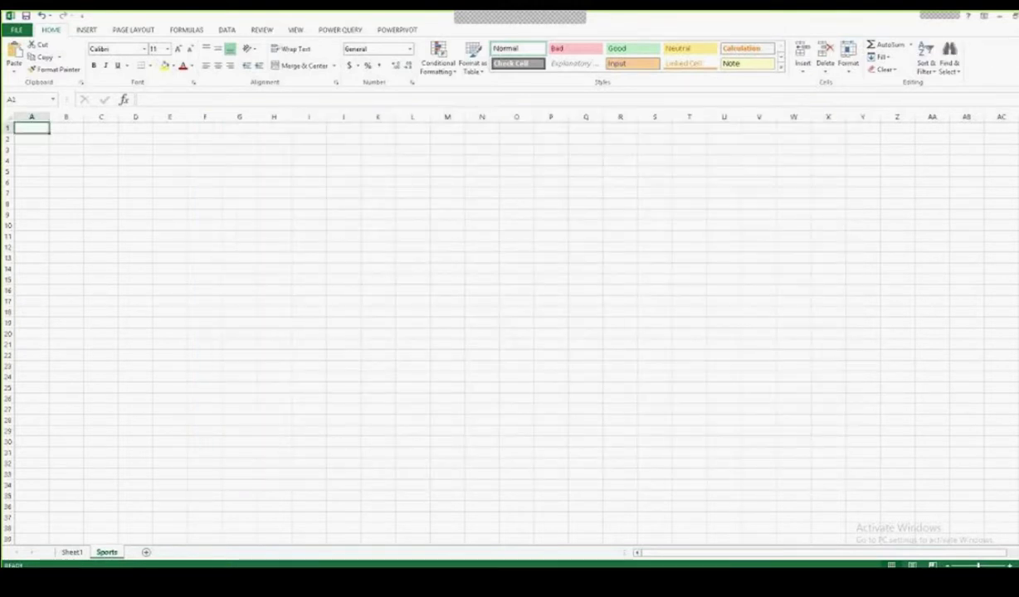
left_click(127, 290)
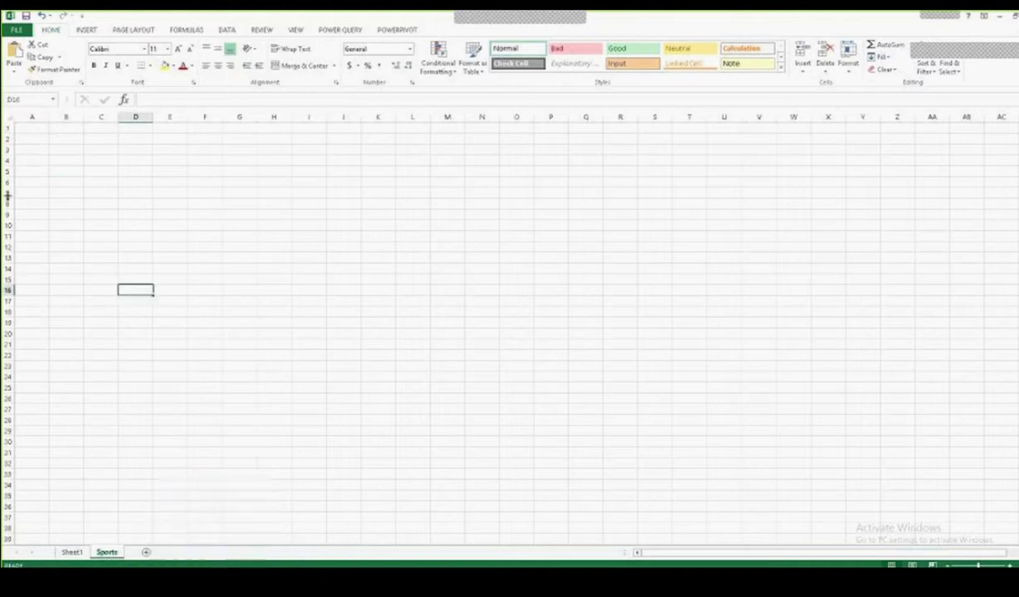
left_click(31, 128)
Step: Open the olympicsports workbook from the computer's Desktop folder and enable editing for it
left_click(16, 30)
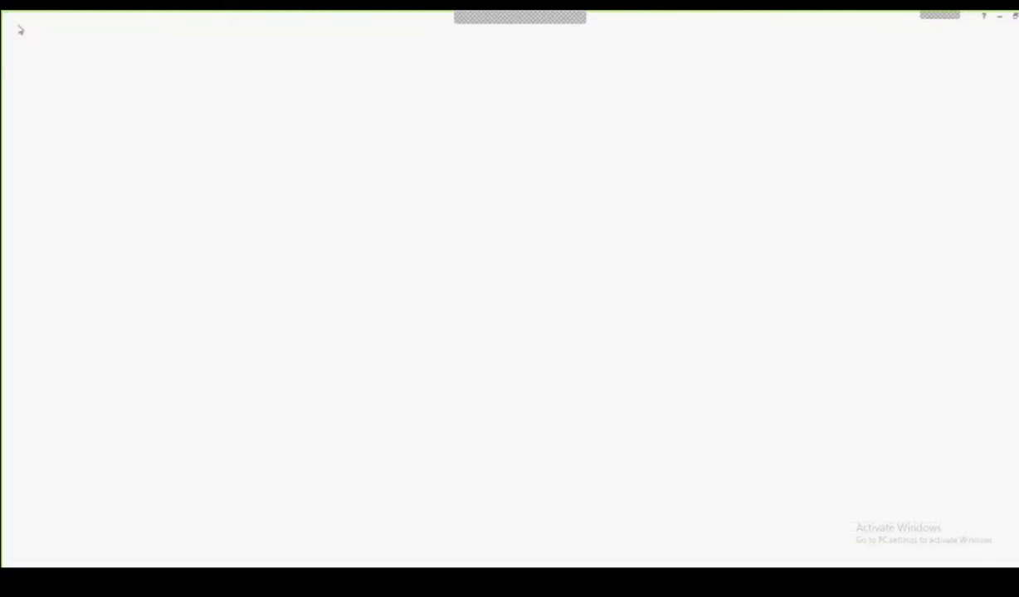
left_click(30, 96)
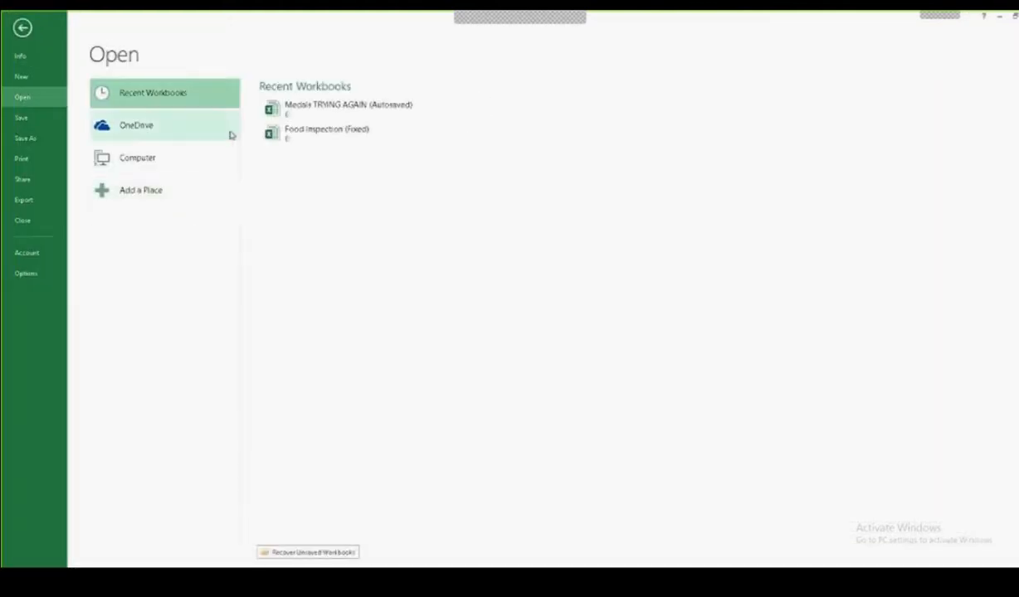
left_click(146, 158)
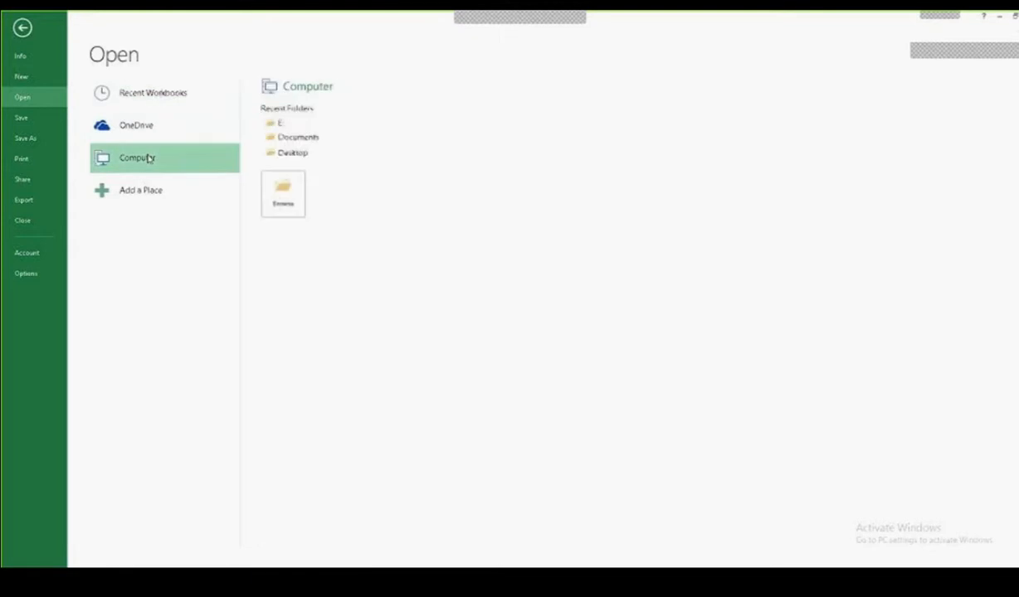
left_click(306, 155)
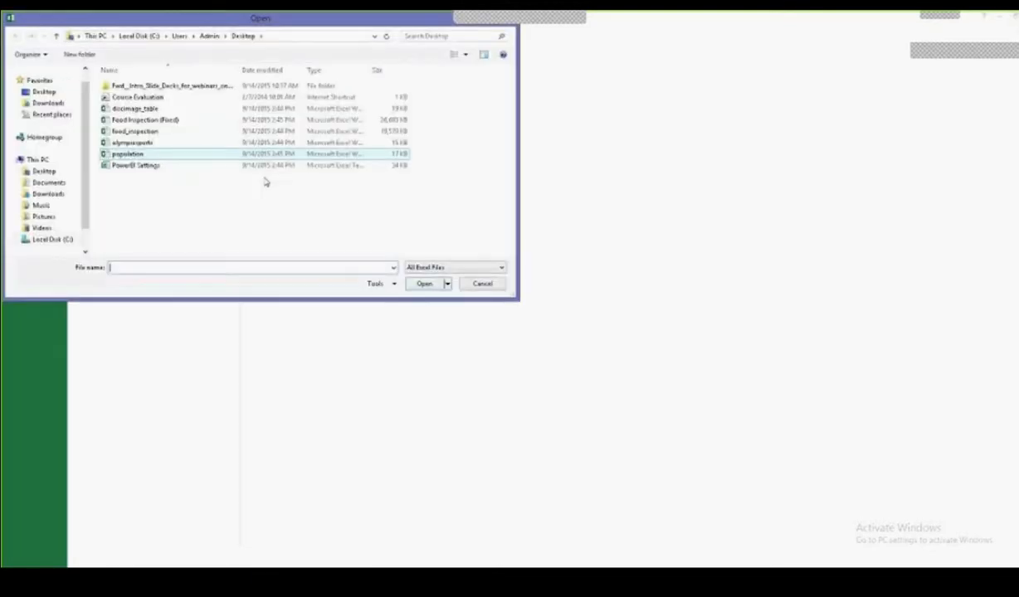
left_click(137, 143)
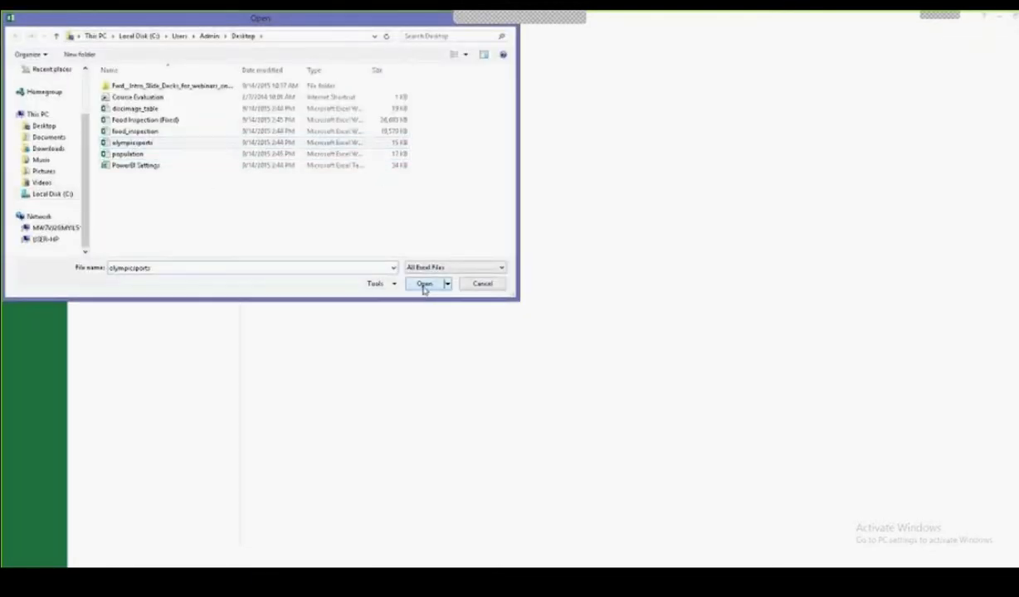
left_click(423, 283)
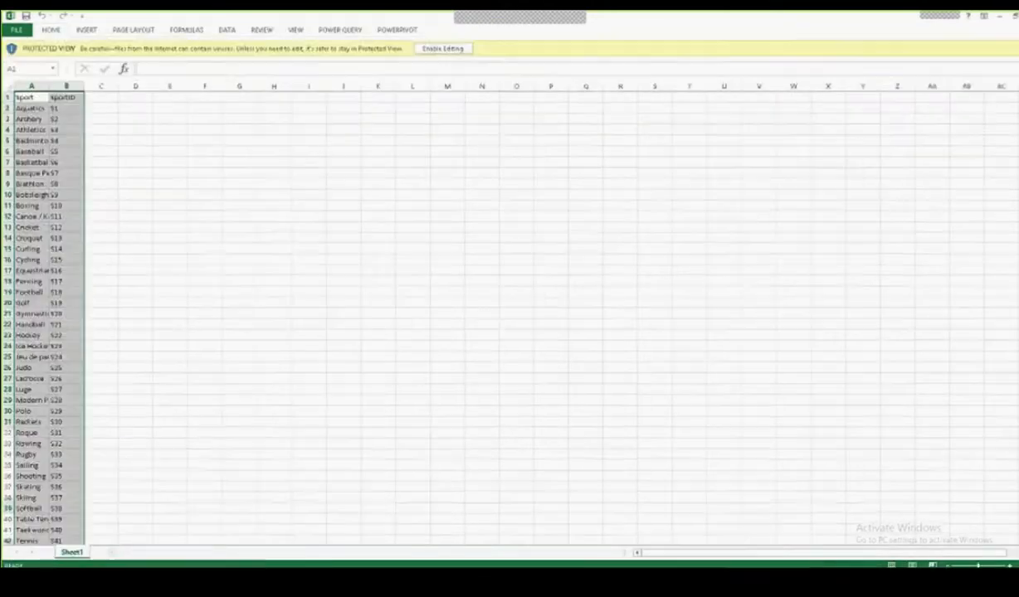
left_click(442, 48)
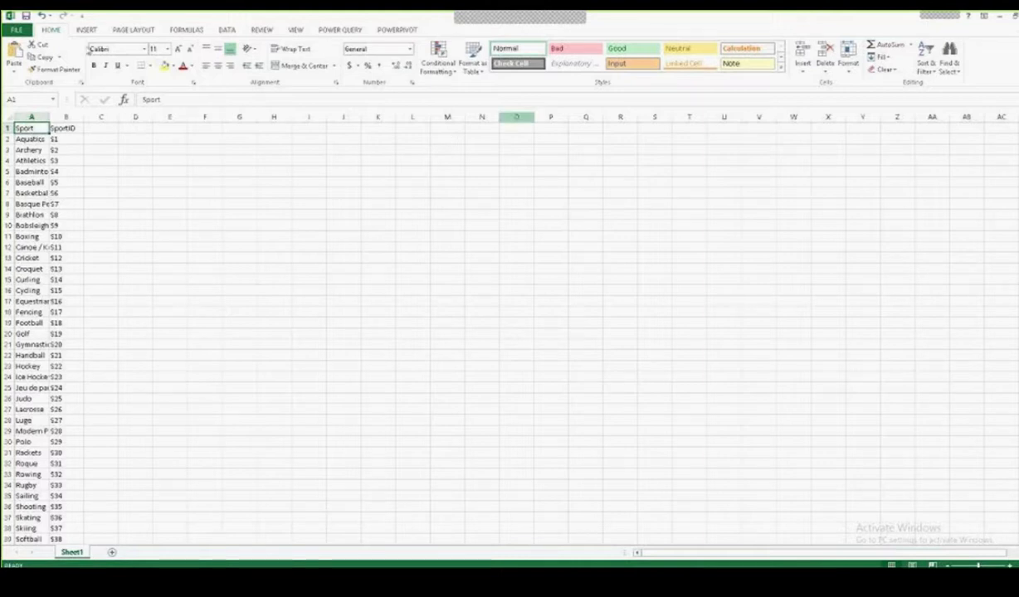
Step: Select the whole Sport and SportID list with Go To Special's Current region option and copy it
left_click(949, 63)
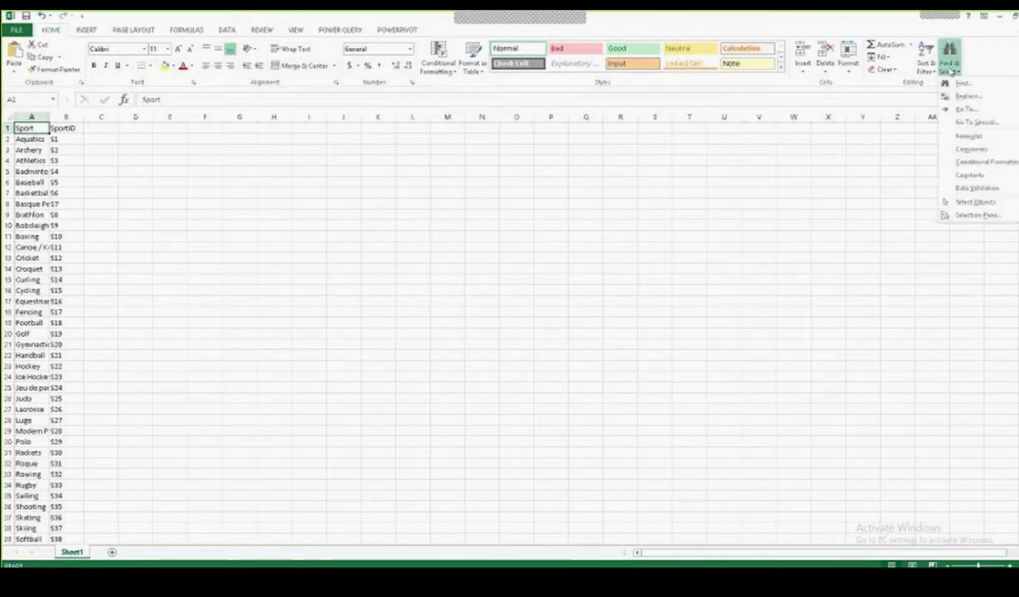
left_click(976, 122)
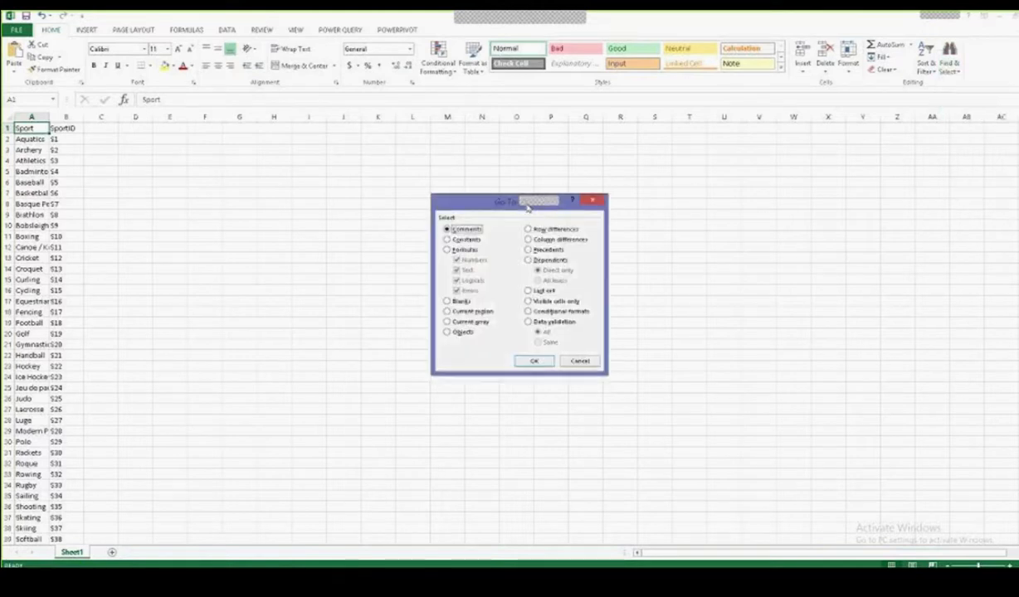
left_click(448, 311)
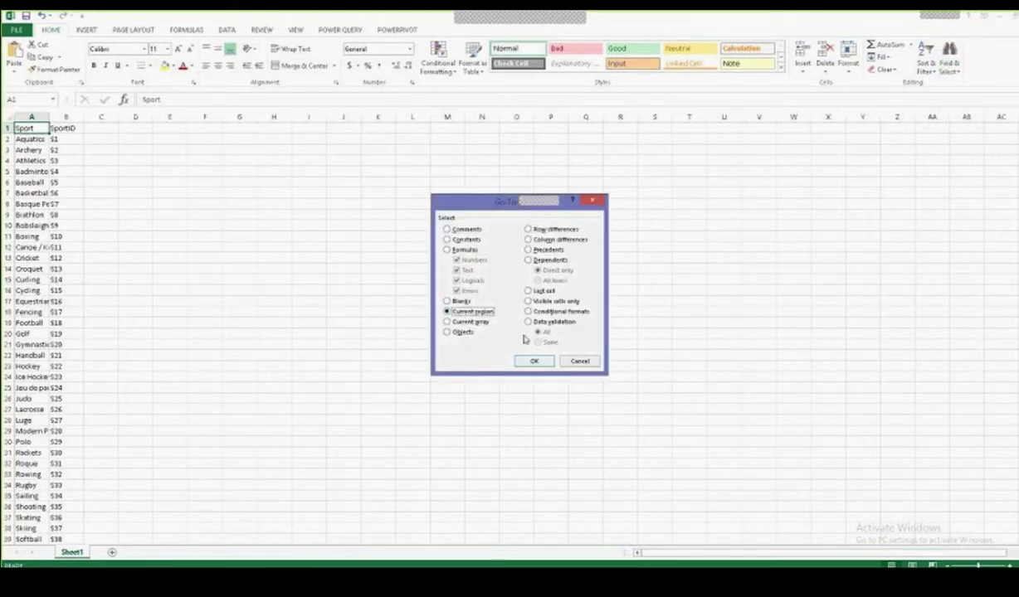
key("Return")
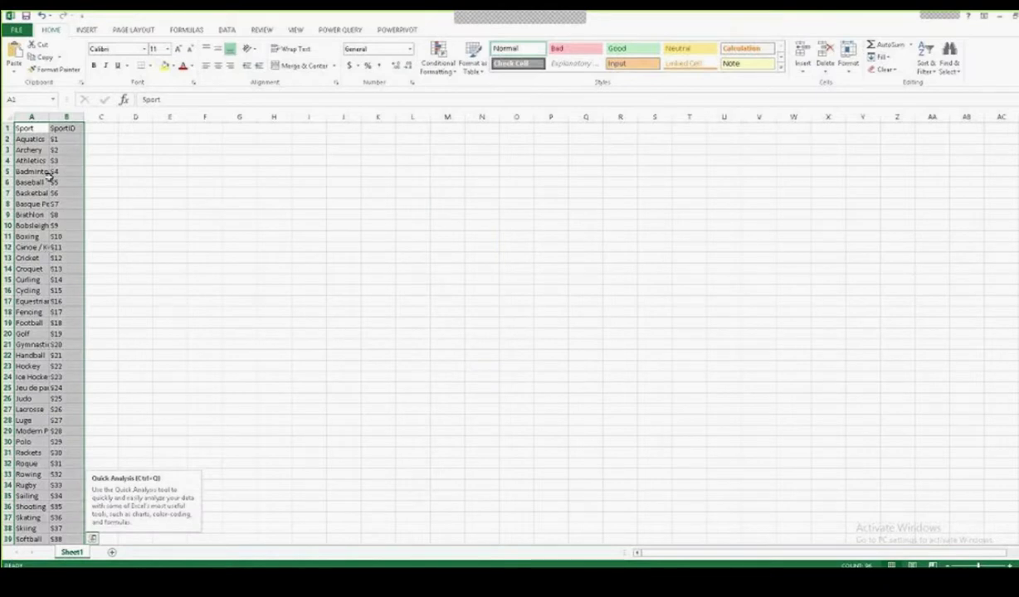
left_click(44, 57)
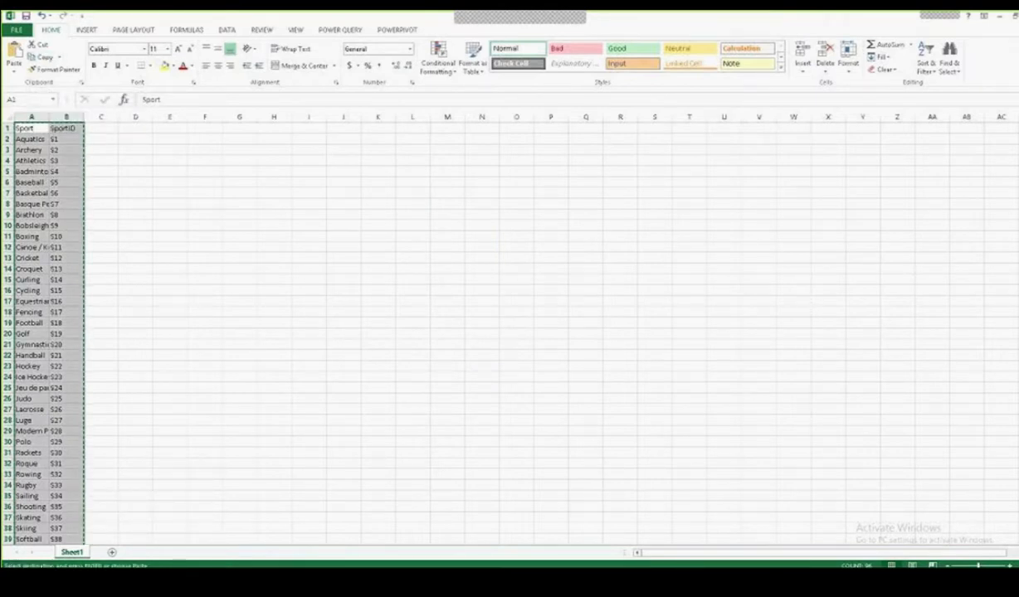
Step: Paste the copied list at cell A1 of the Sports worksheet in the medals workbook and autofit column A
left_click(213, 581)
left_click(154, 514)
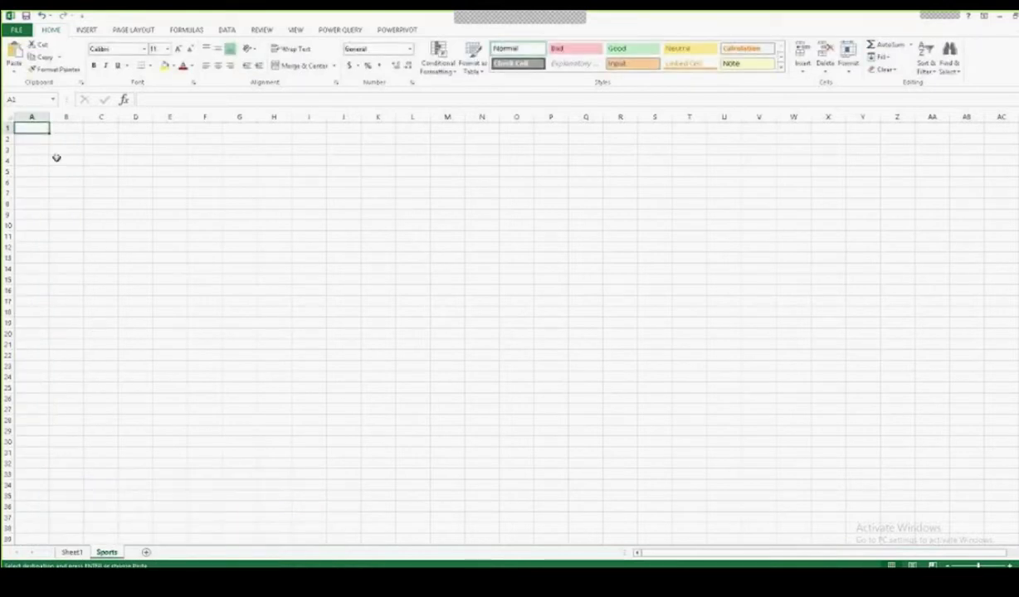
left_click(14, 52)
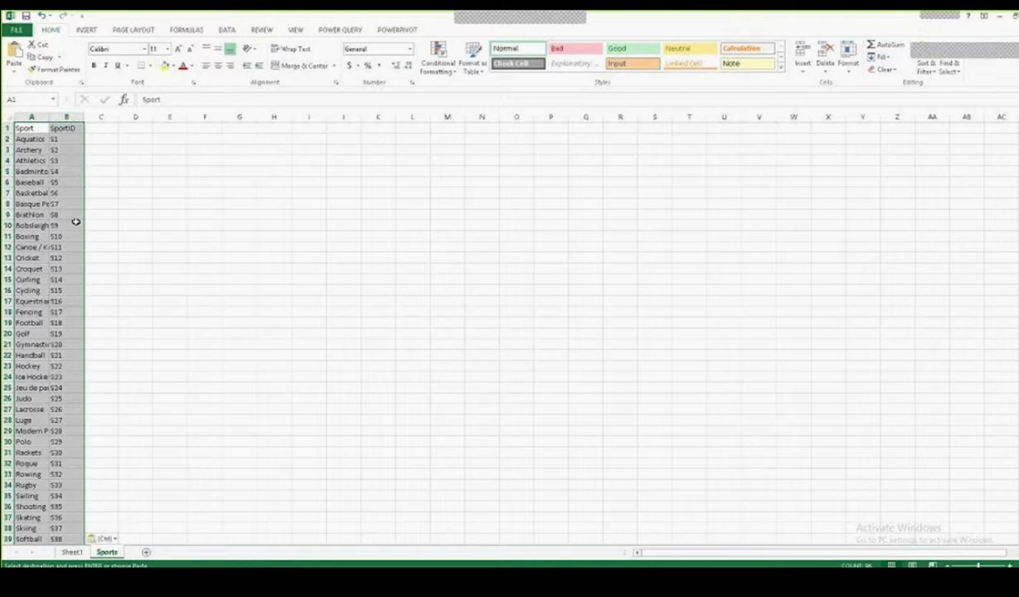
double_click(49, 117)
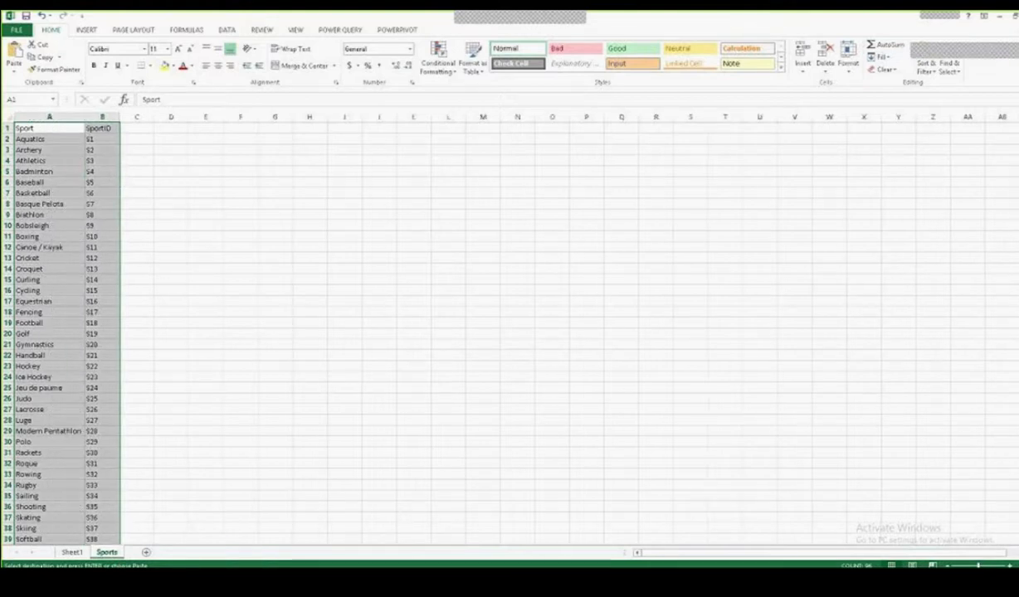
left_click(50, 204)
left_click(95, 214)
left_click(71, 271)
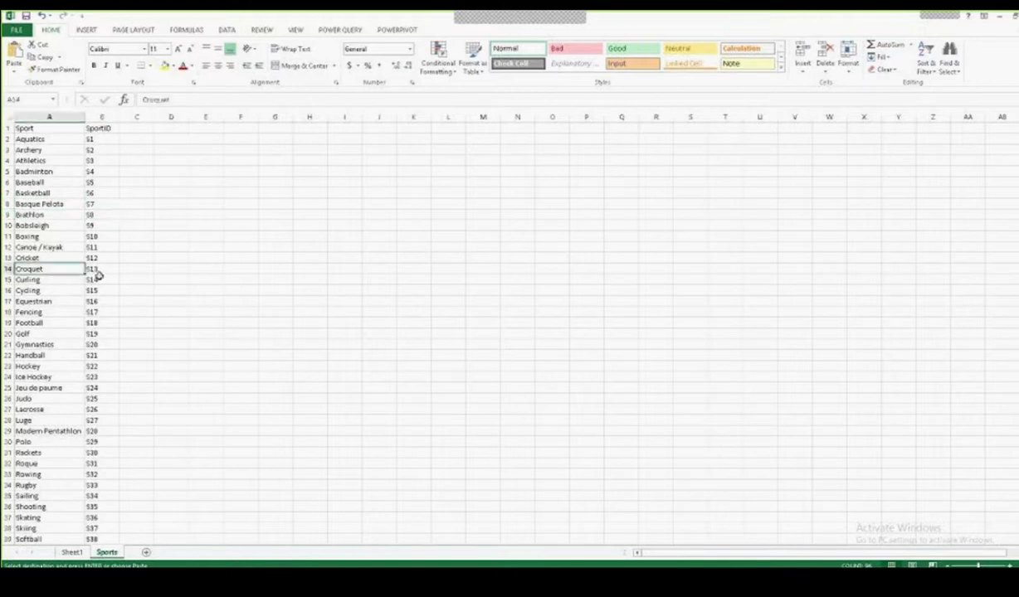
left_click(98, 280)
Step: Format the Sport and SportID list as a table with headers, using a blue medium table style
left_click(37, 128)
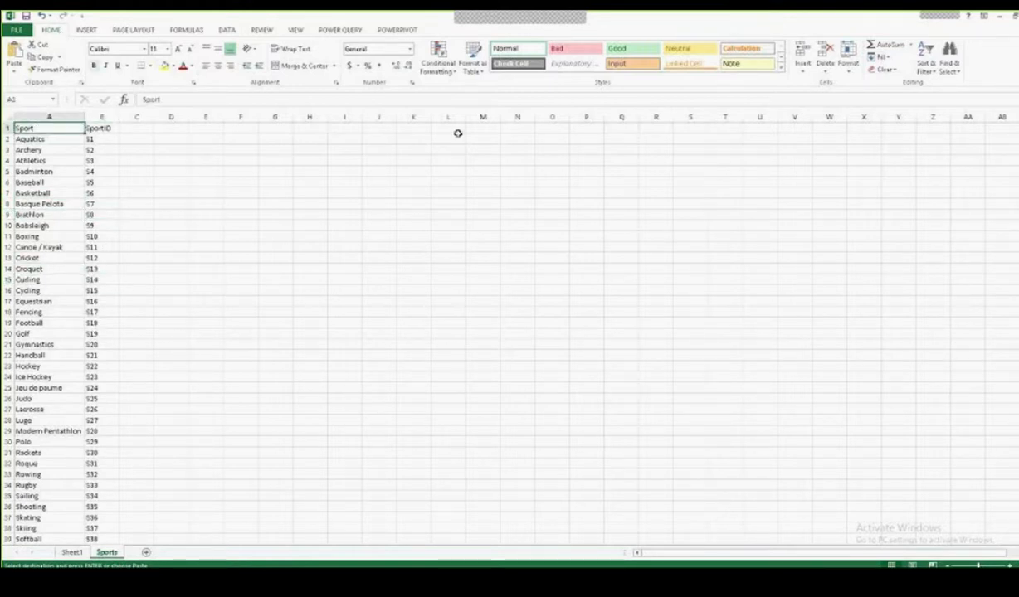
left_click(473, 68)
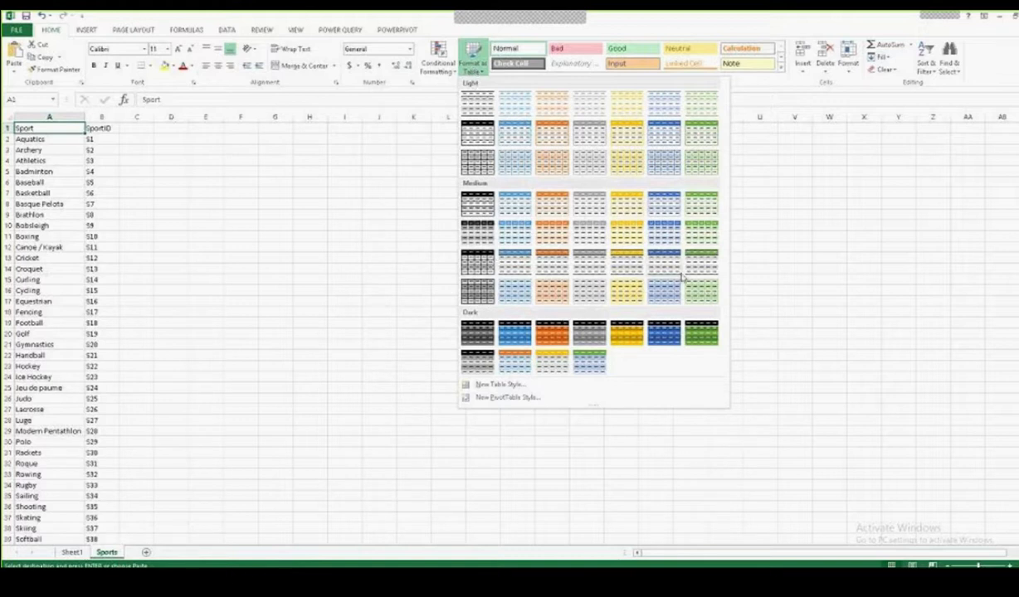
left_click(516, 263)
left_click(478, 292)
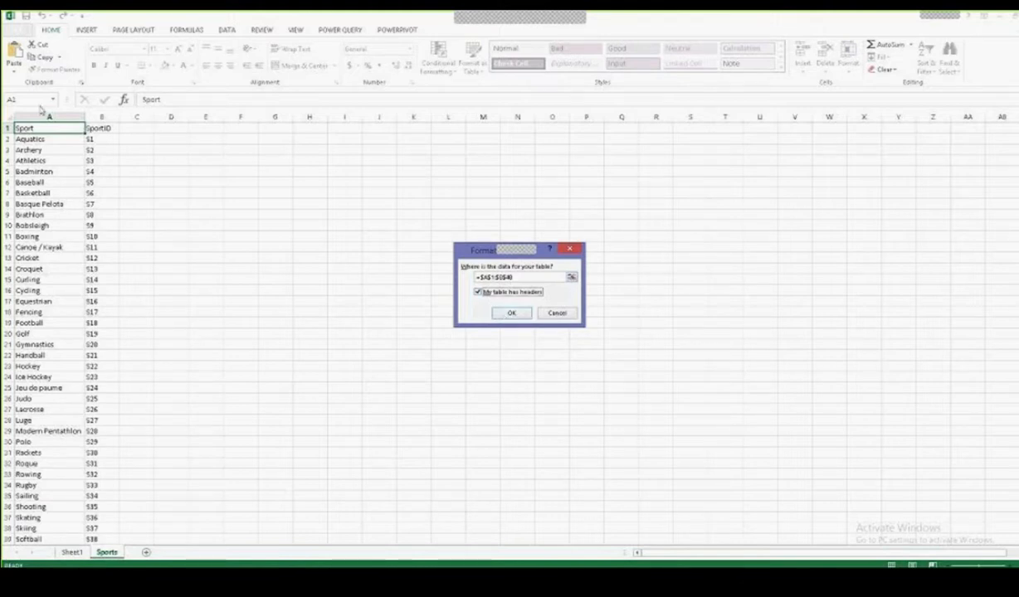
left_click(512, 314)
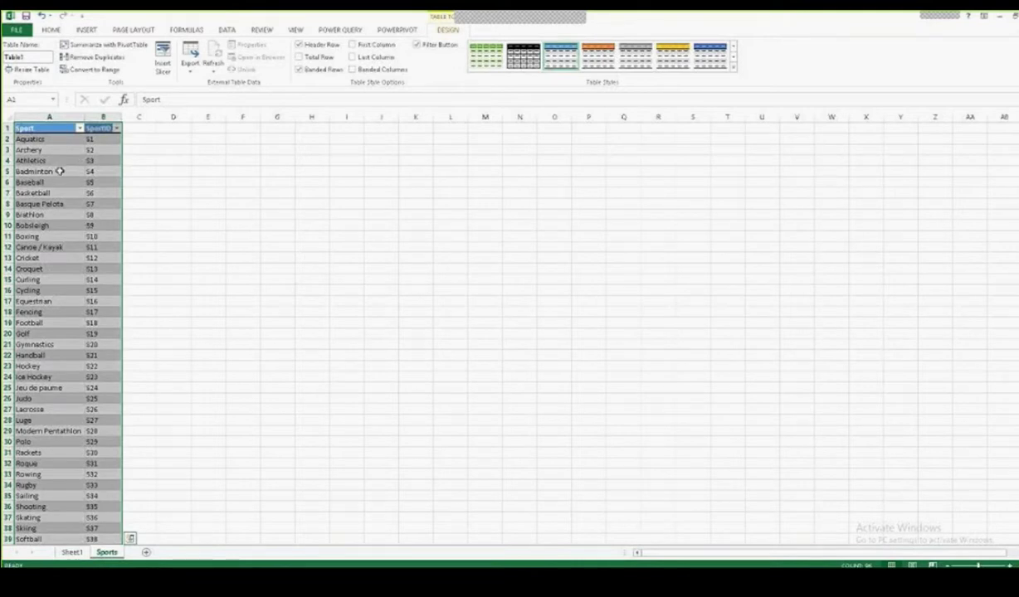
Step: Rename the new table as Sports
left_click(34, 56)
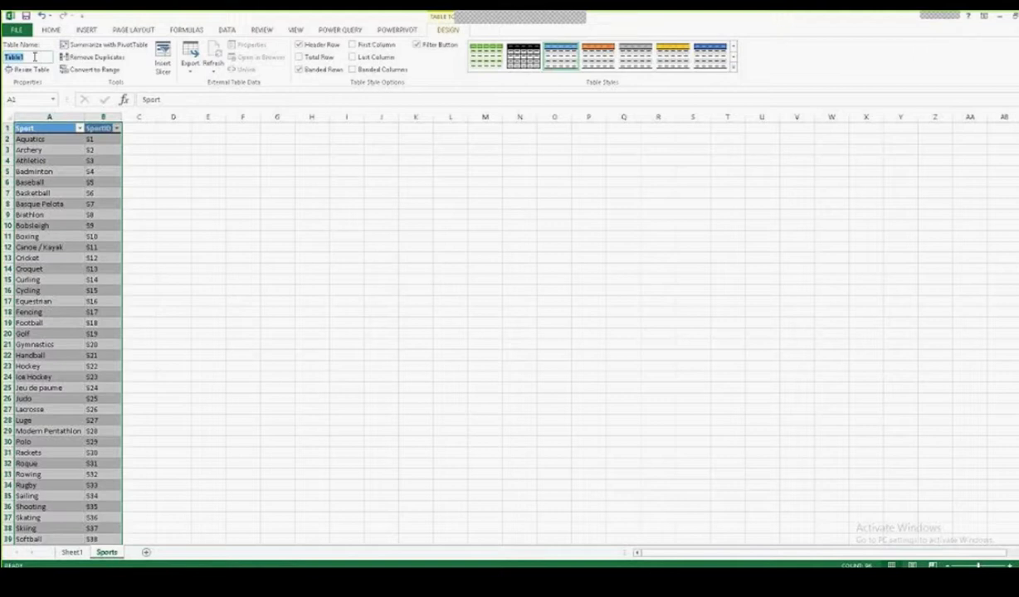
type("Sports")
right_click(32, 55)
left_click(90, 163)
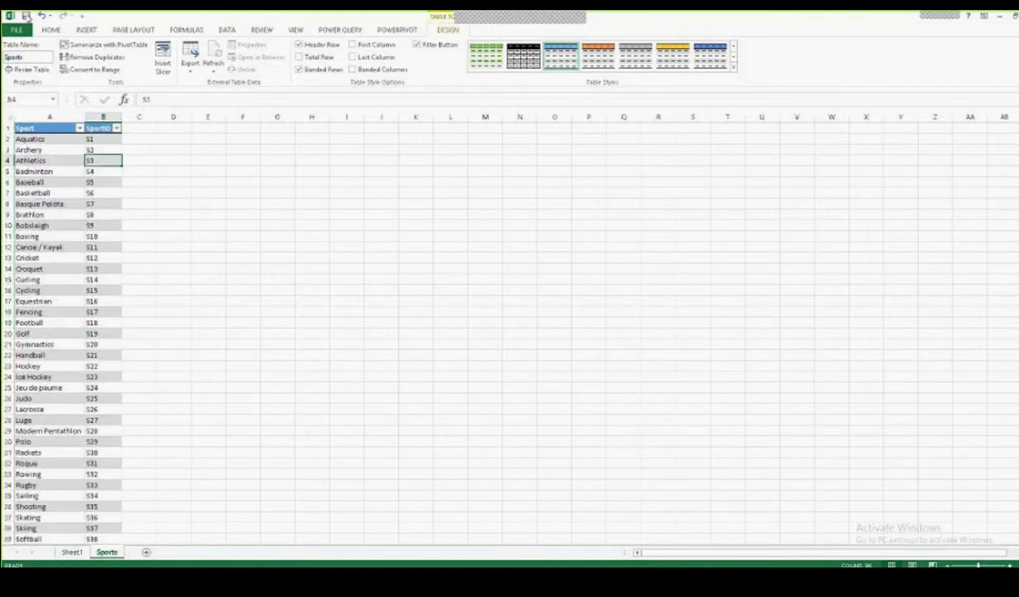
Step: Save the workbook to the Desktop as PowerBI Example
left_click(26, 15)
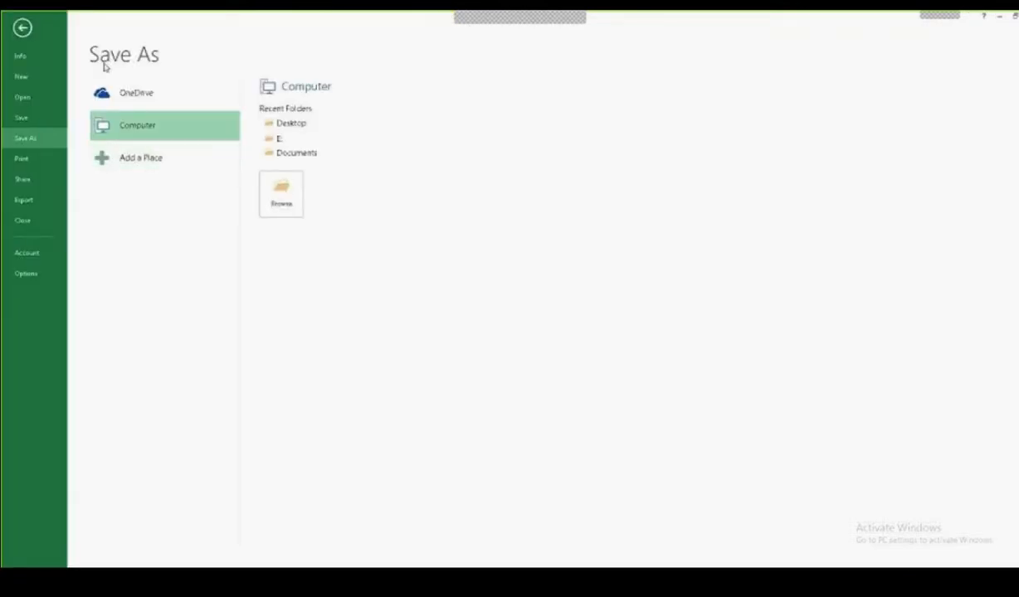
left_click(296, 122)
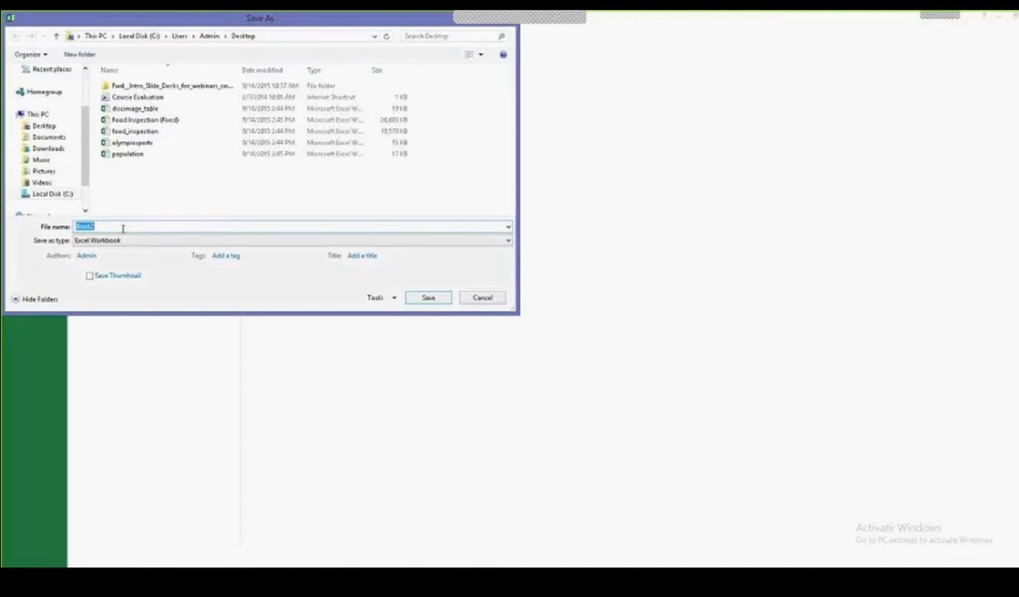
type("PowerB")
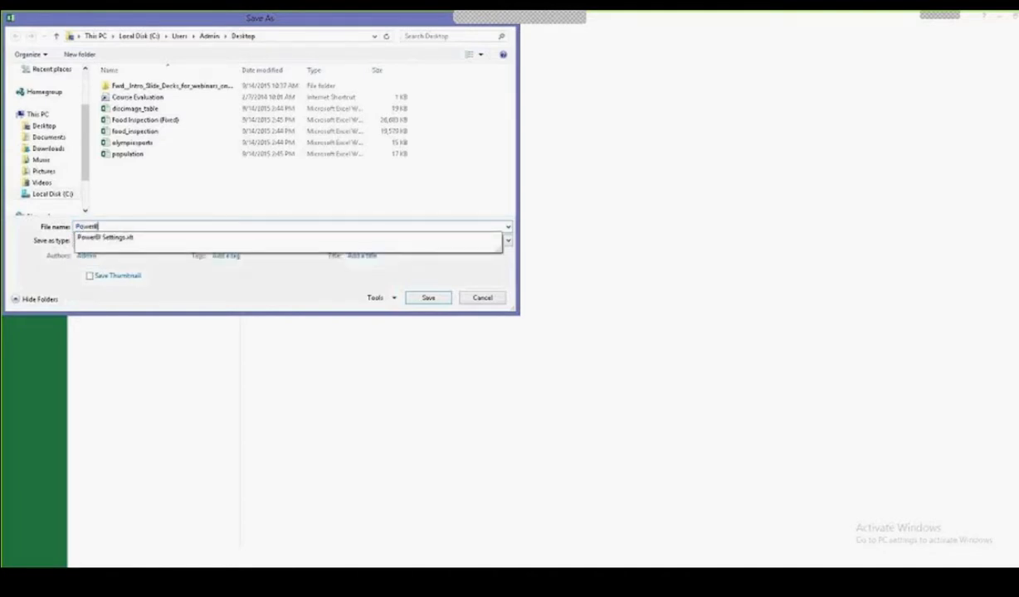
type("I Exam")
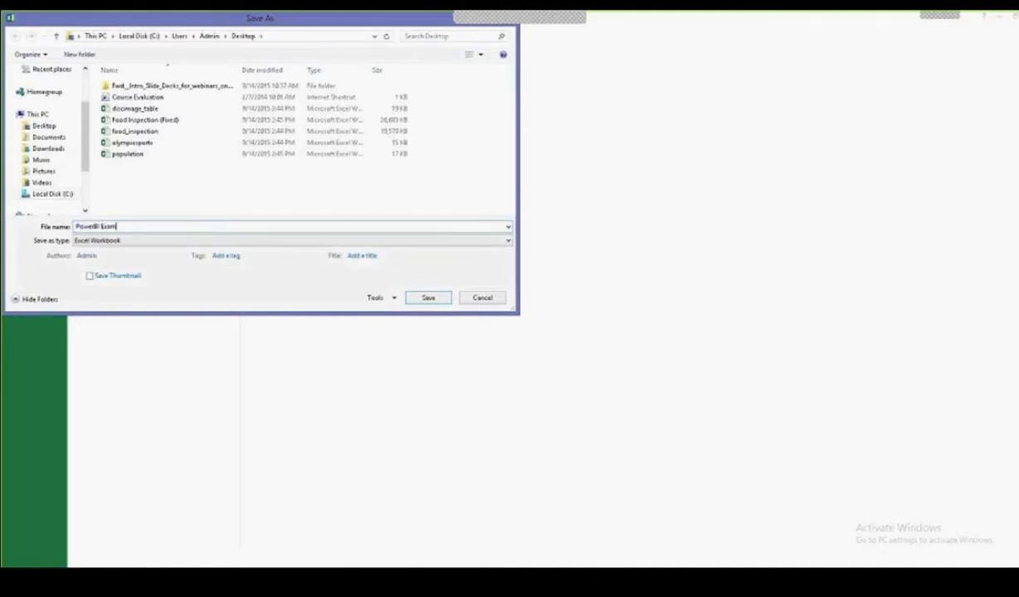
type("ple")
key("Return")
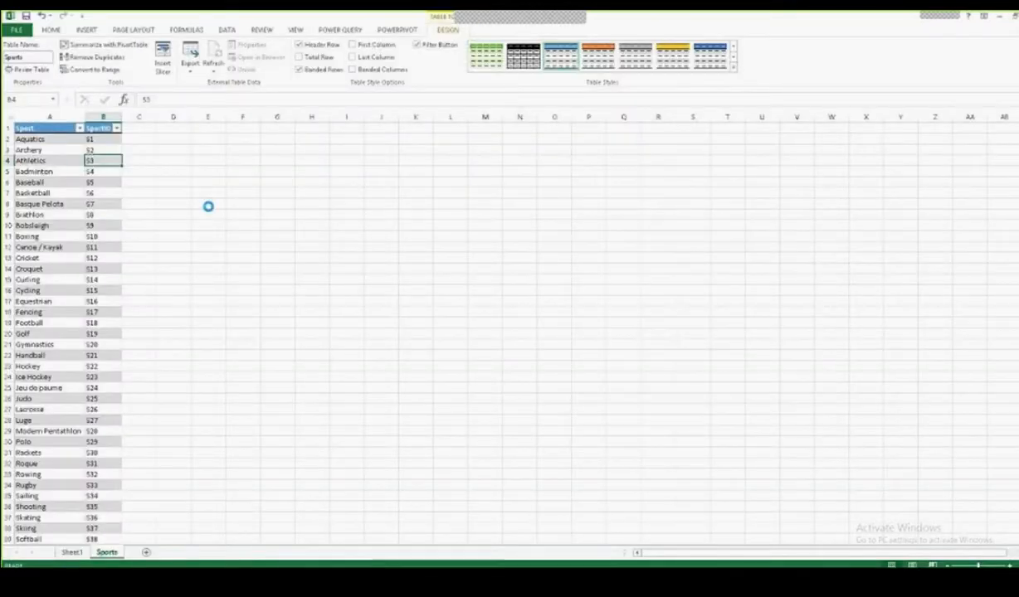
Step: Add a new worksheet to the workbook and open the hosts CSV file from the Desktop, with all file types listed
left_click(146, 553)
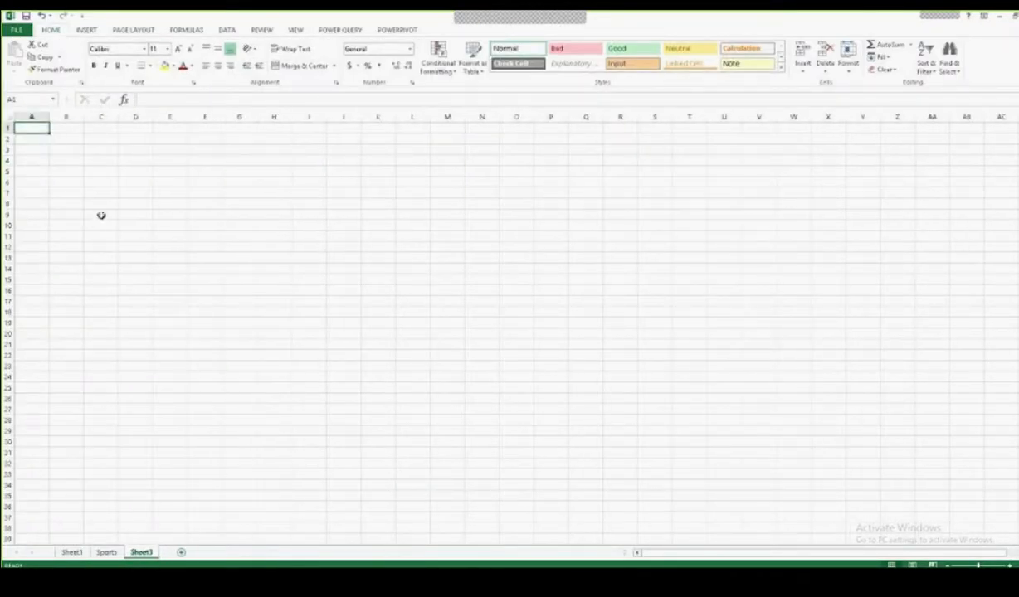
left_click(14, 31)
left_click(22, 97)
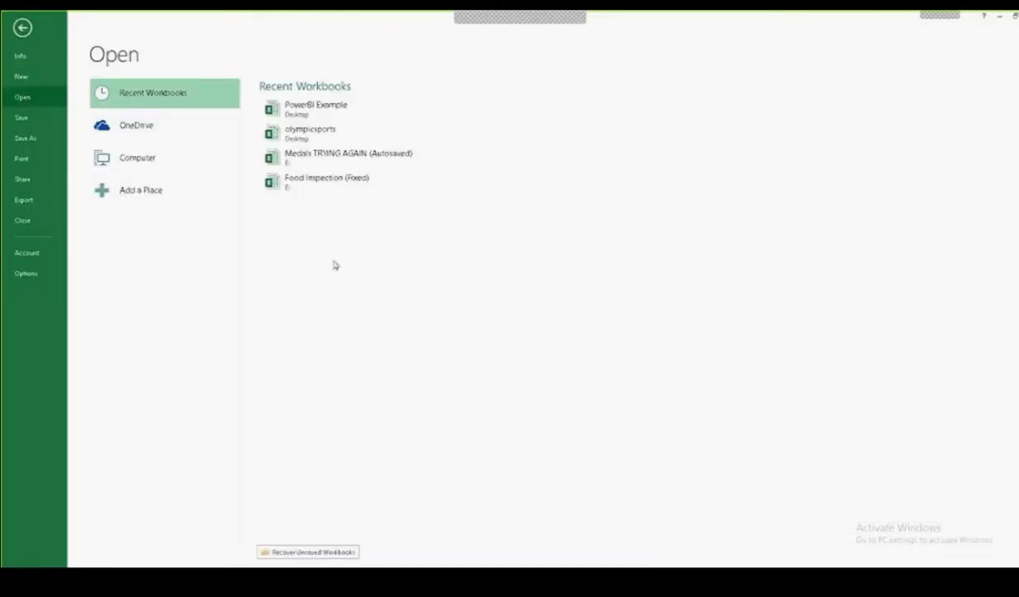
left_click(162, 162)
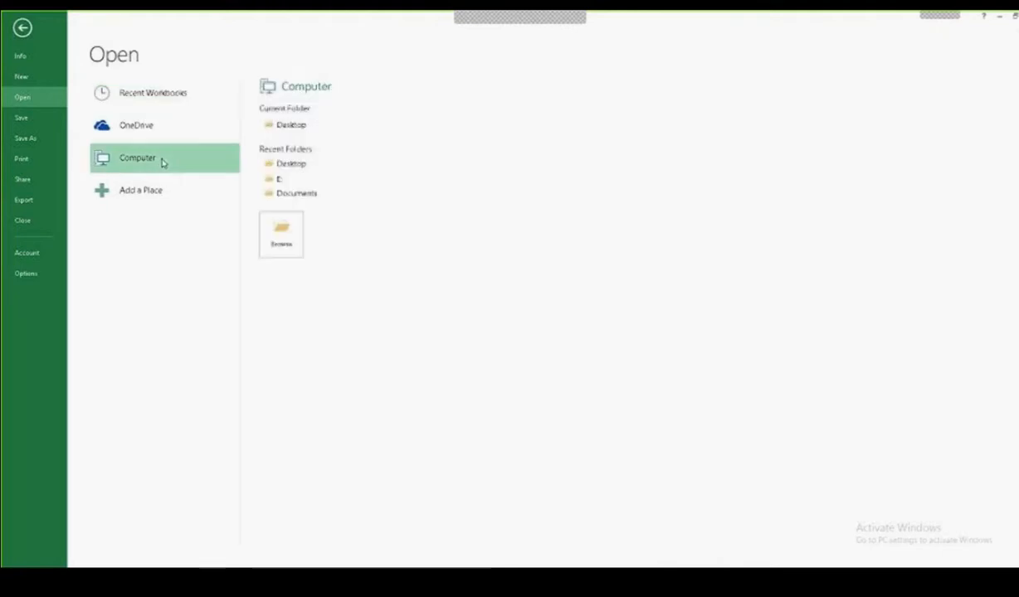
left_click(293, 164)
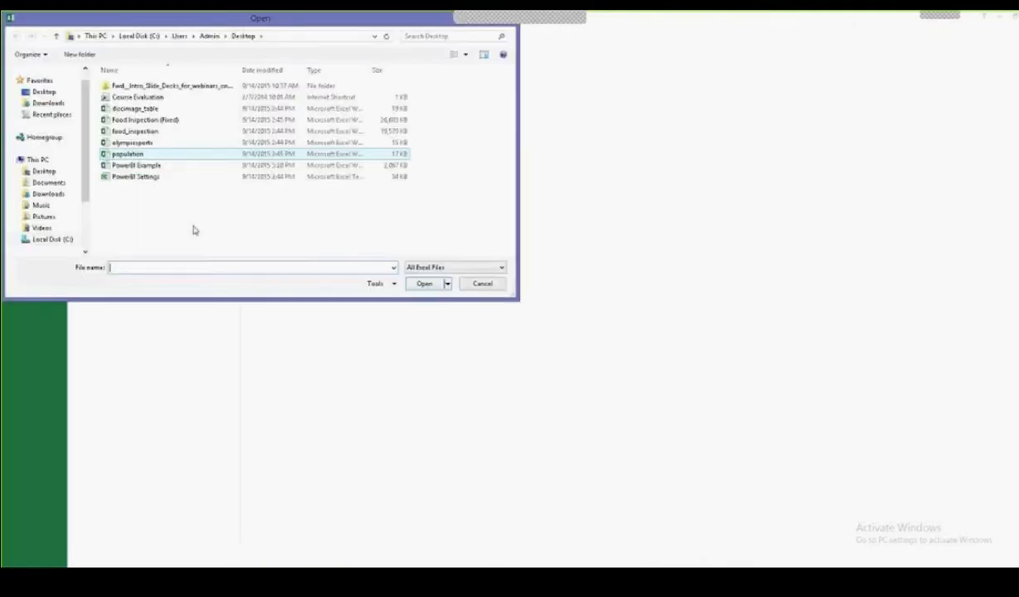
left_click(466, 268)
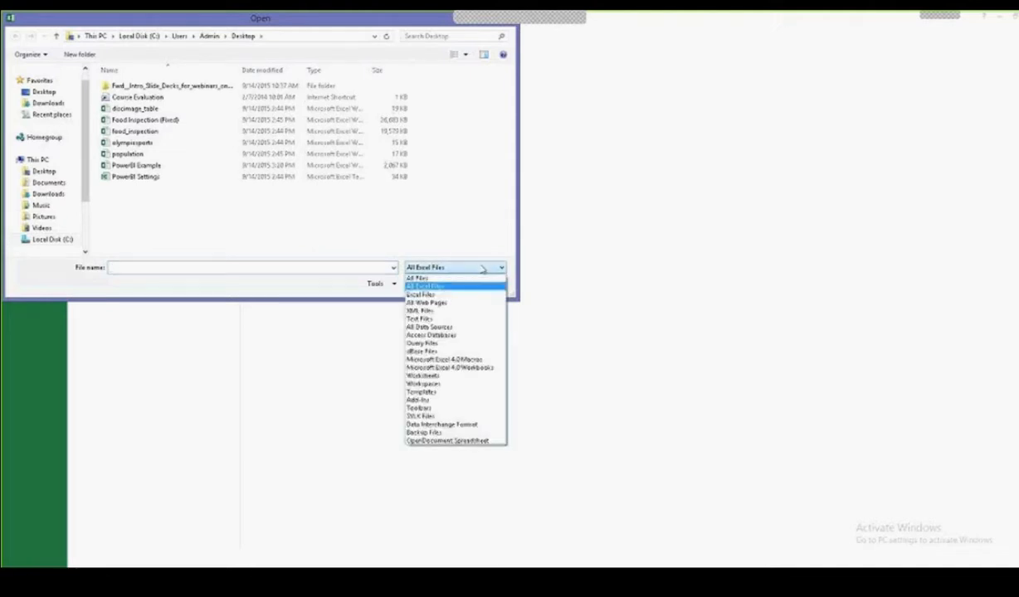
left_click(418, 278)
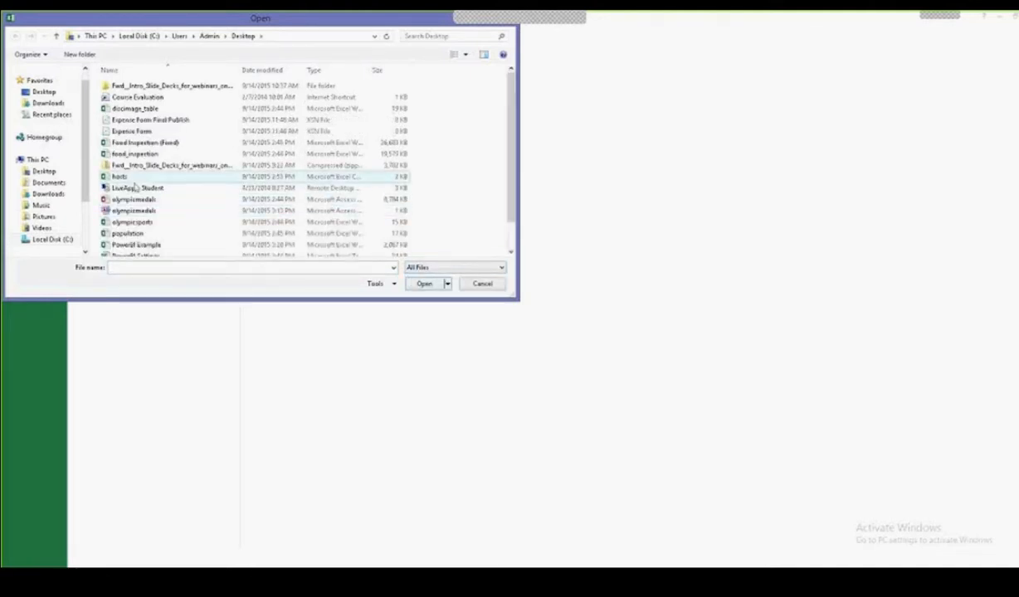
left_click(123, 177)
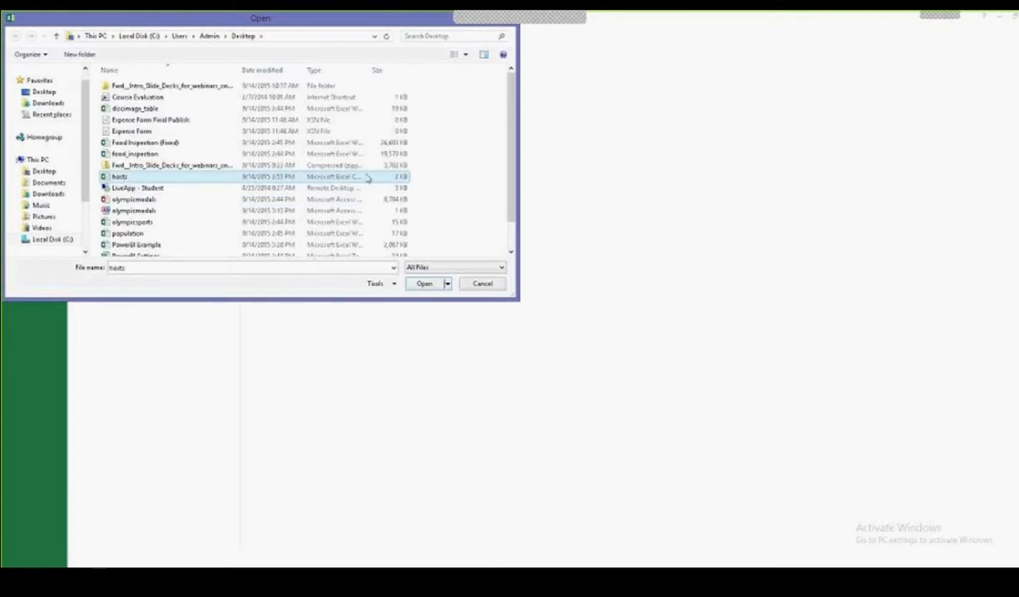
left_click(424, 284)
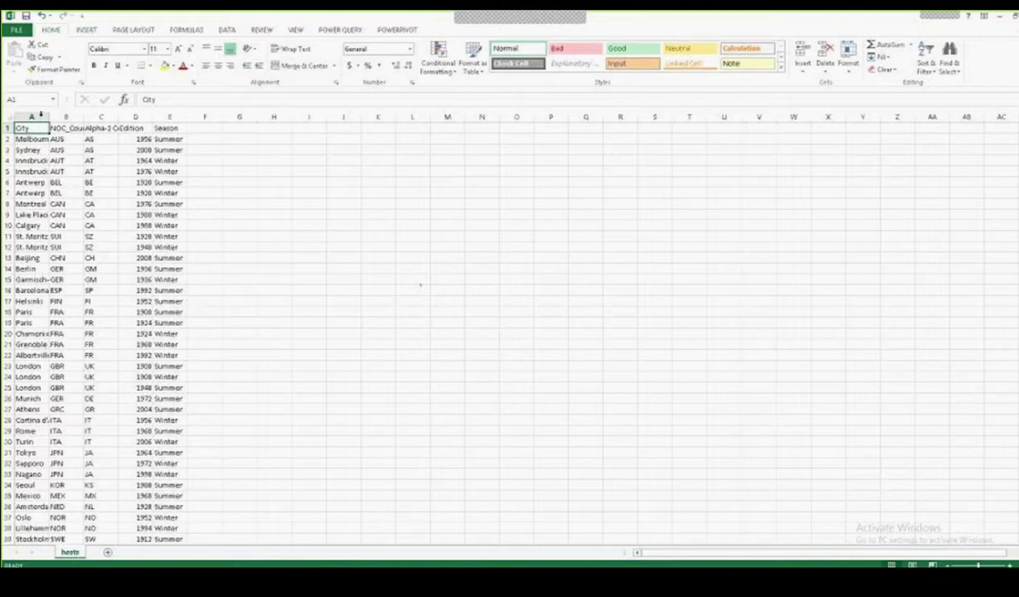
Step: Select the current region of the hosts data using Go To Special and copy it
left_click(948, 71)
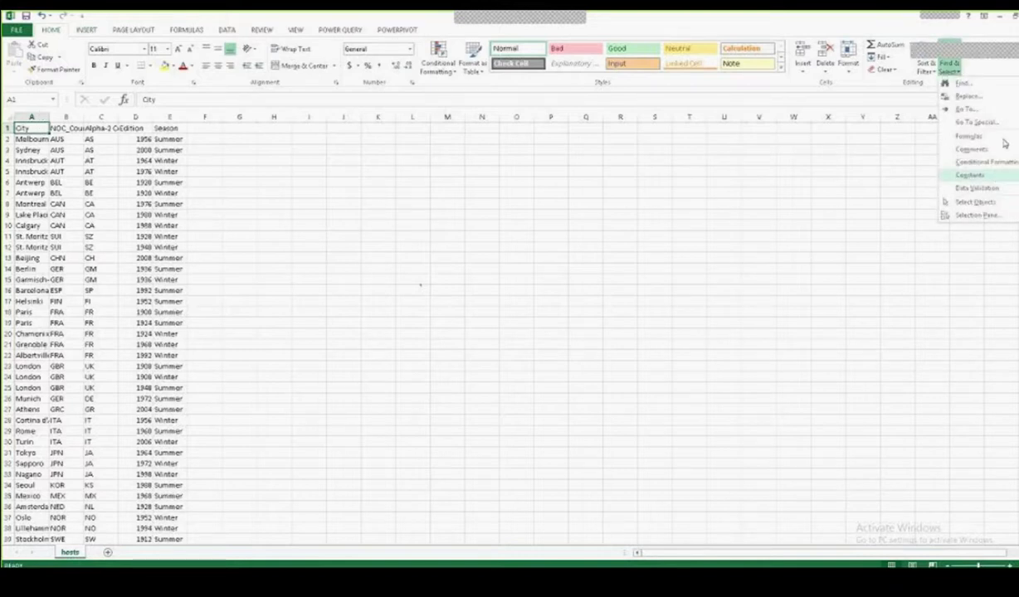
left_click(971, 122)
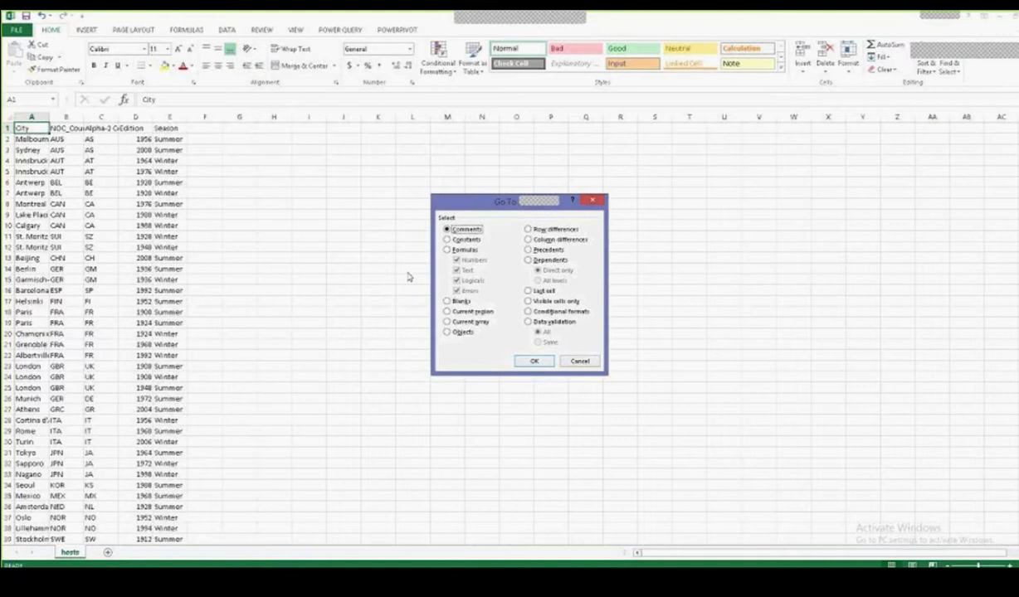
left_click(464, 312)
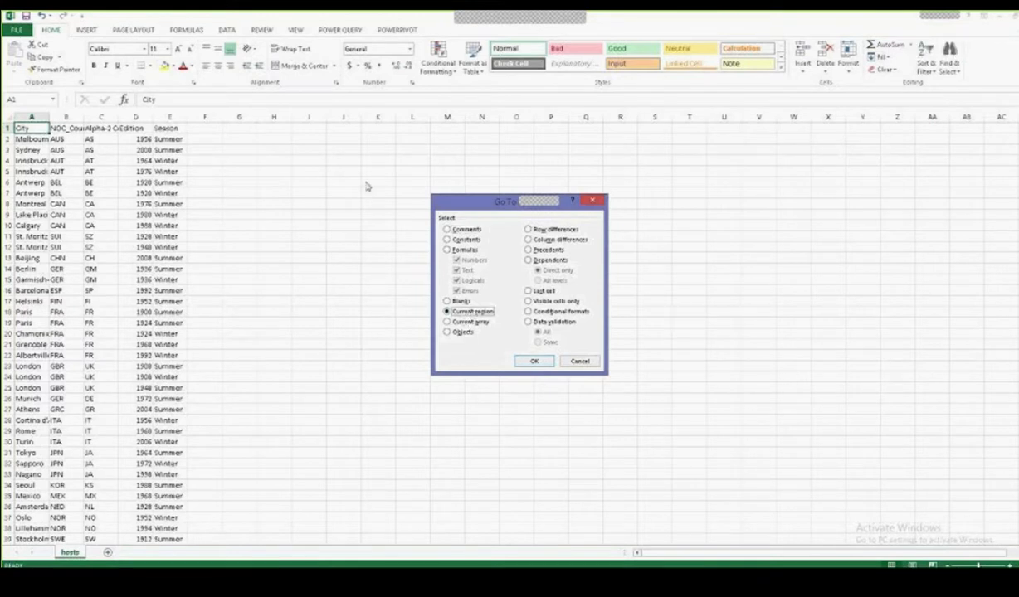
left_click(532, 361)
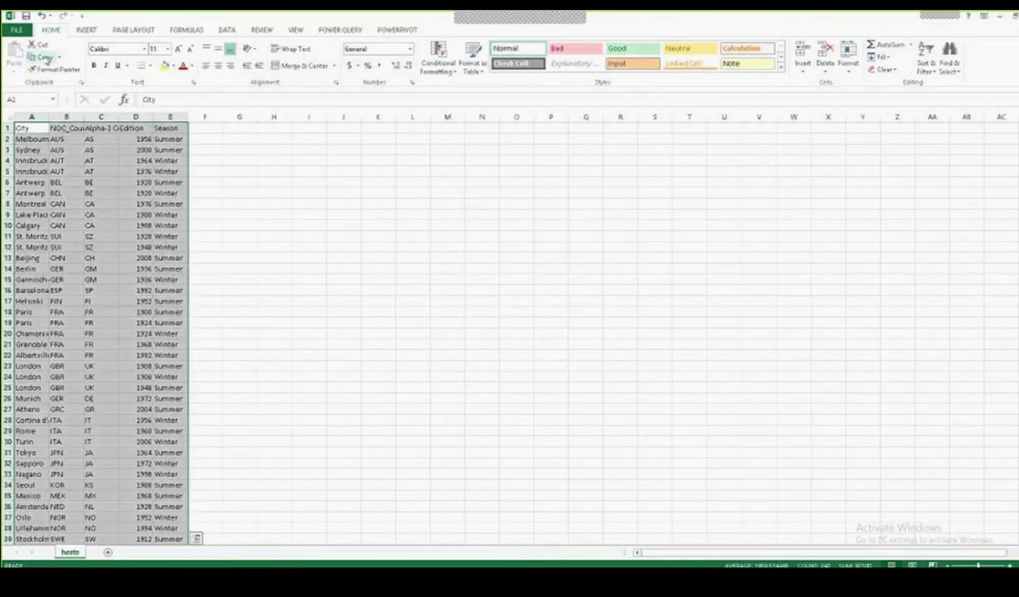
left_click(46, 58)
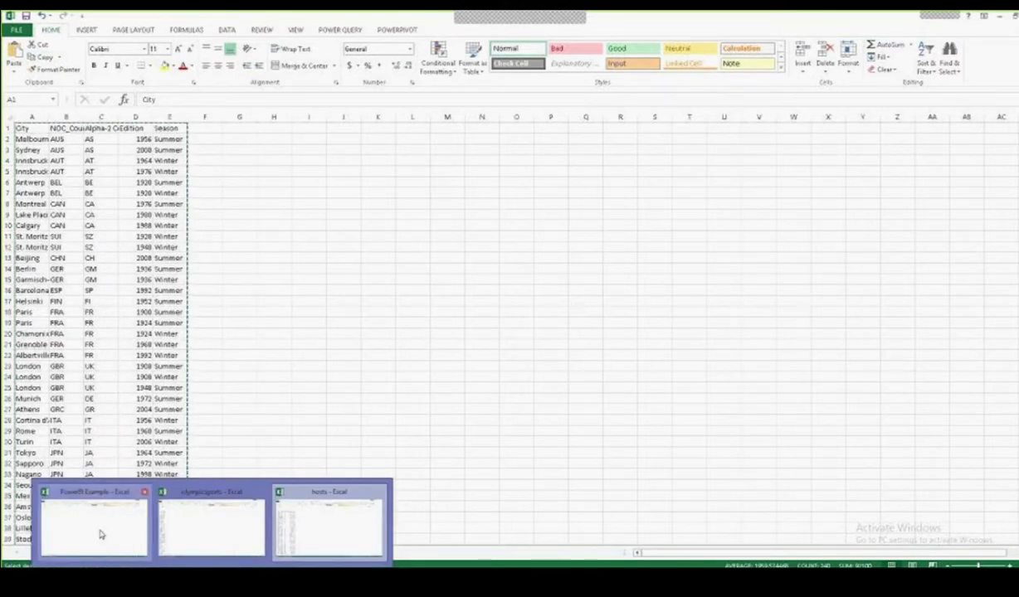
Step: In the PowerBI Example workbook, rename the new worksheet as Hosts and paste the copied data at cell A1
left_click(100, 536)
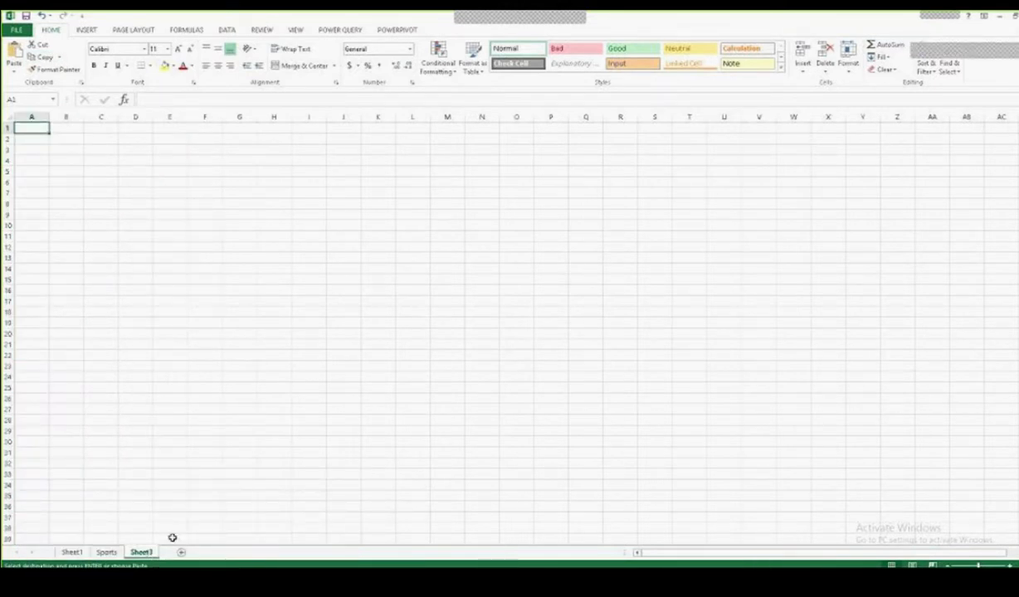
double_click(141, 552)
key("BackSpace")
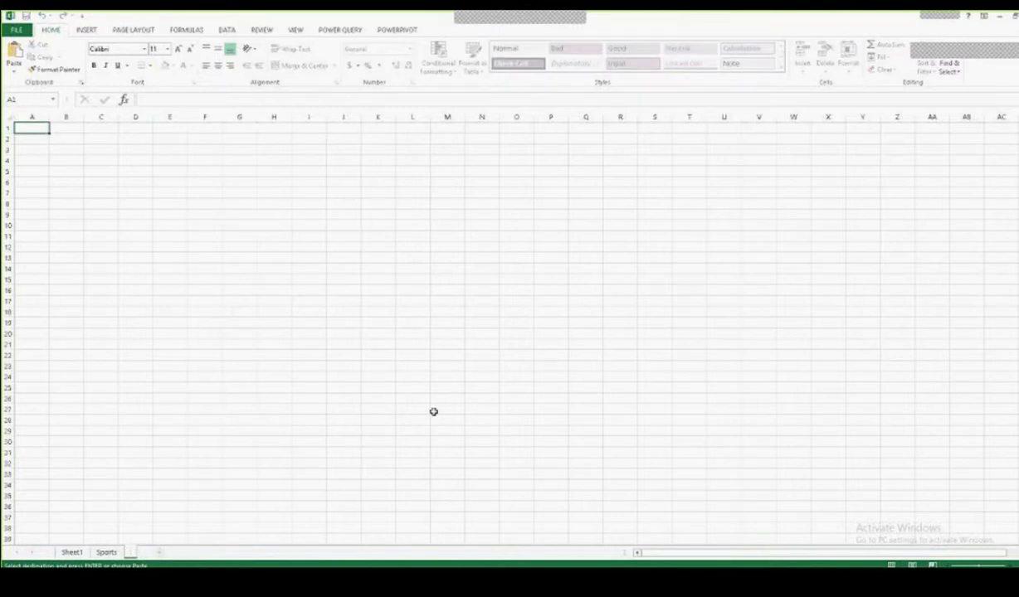
type("Hotels")
key("Return")
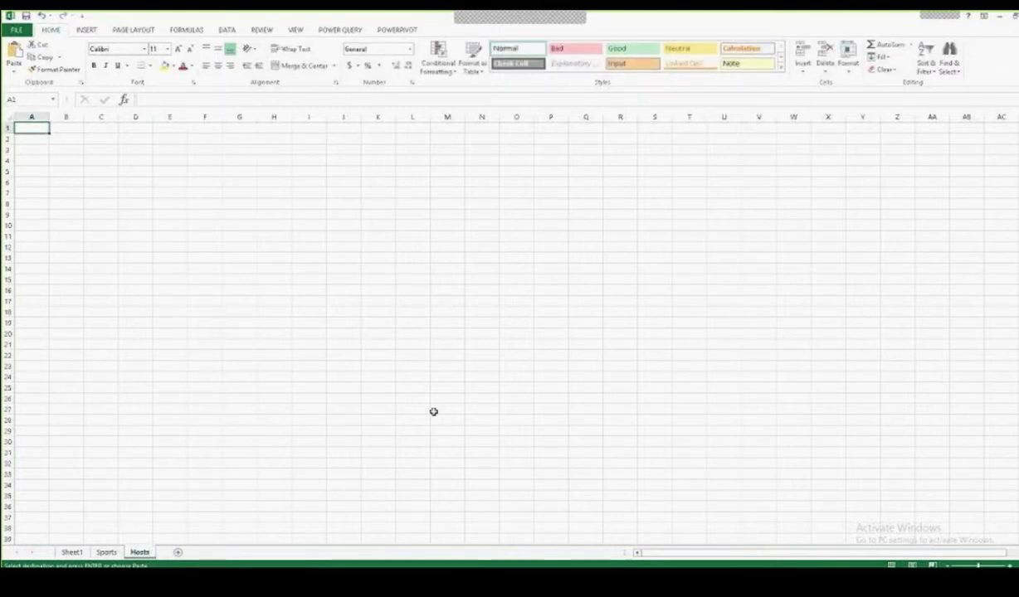
key("ctrl+v")
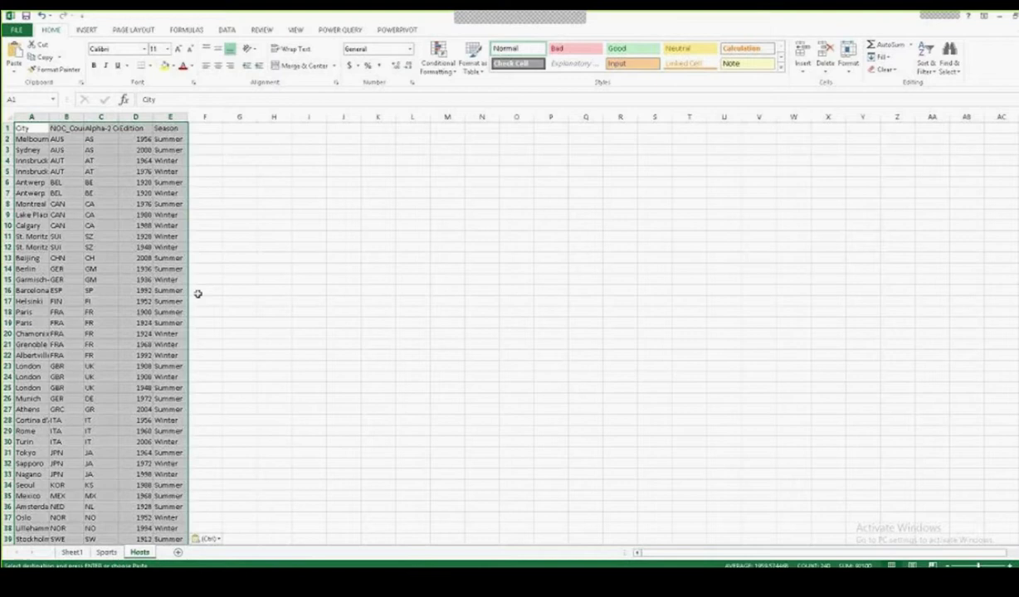
Step: Format the pasted host city list as a table with headers, using a blue medium table style
left_click(36, 137)
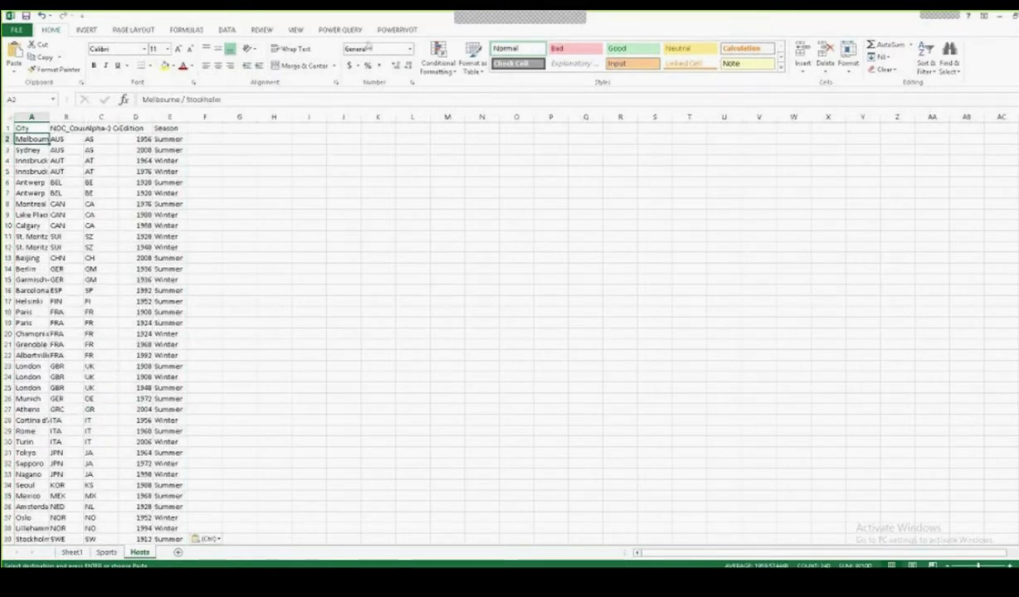
left_click(472, 60)
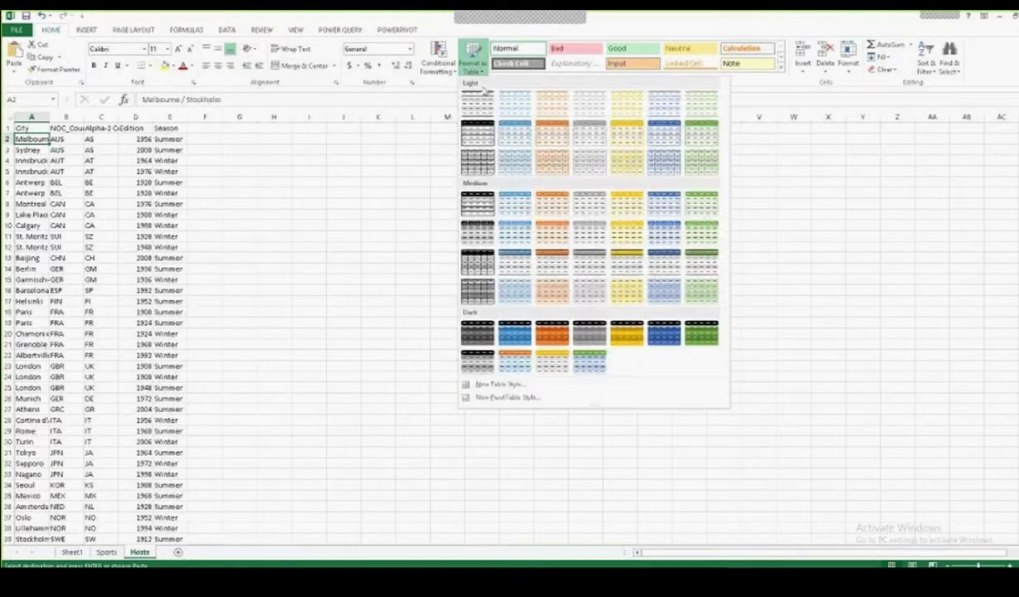
left_click(516, 263)
key("Return")
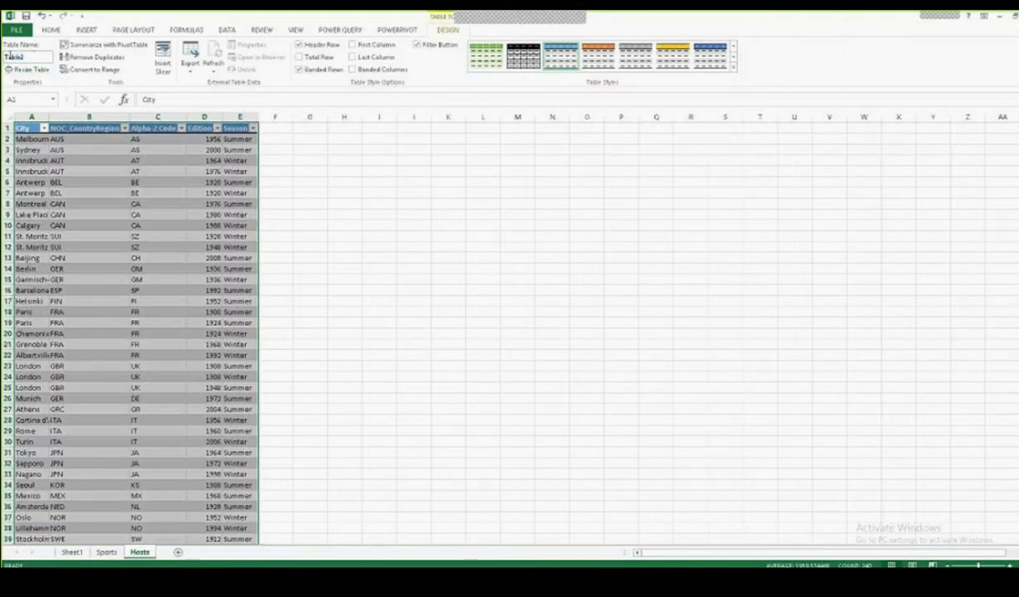
Step: Rename the host city table as Hosts
double_click(14, 57)
type("Hosts")
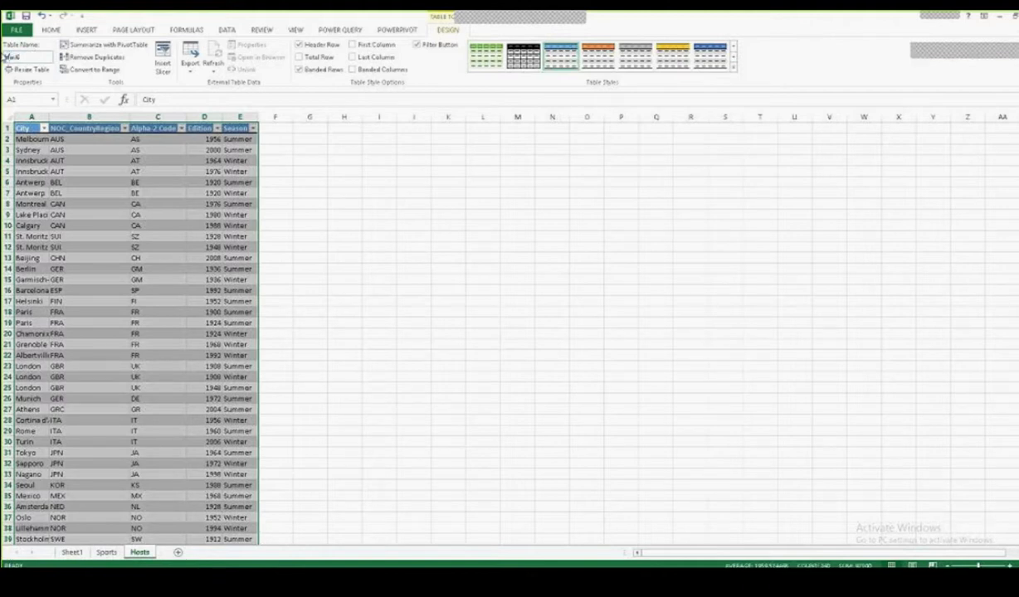
key("Return")
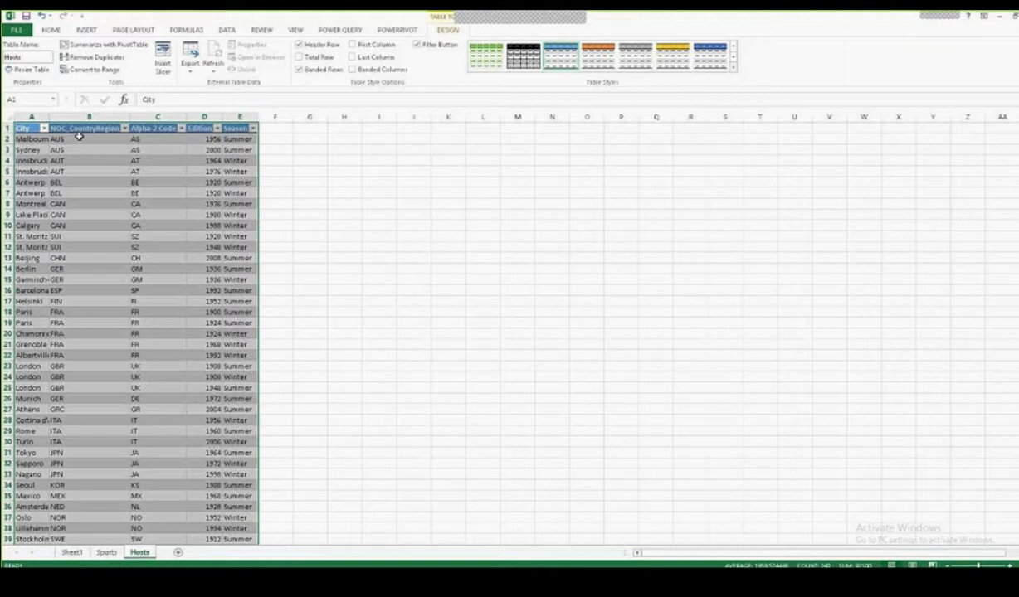
Step: Format the Edition column of the Hosts table as Number with no decimal places
left_click(199, 139)
left_click(52, 29)
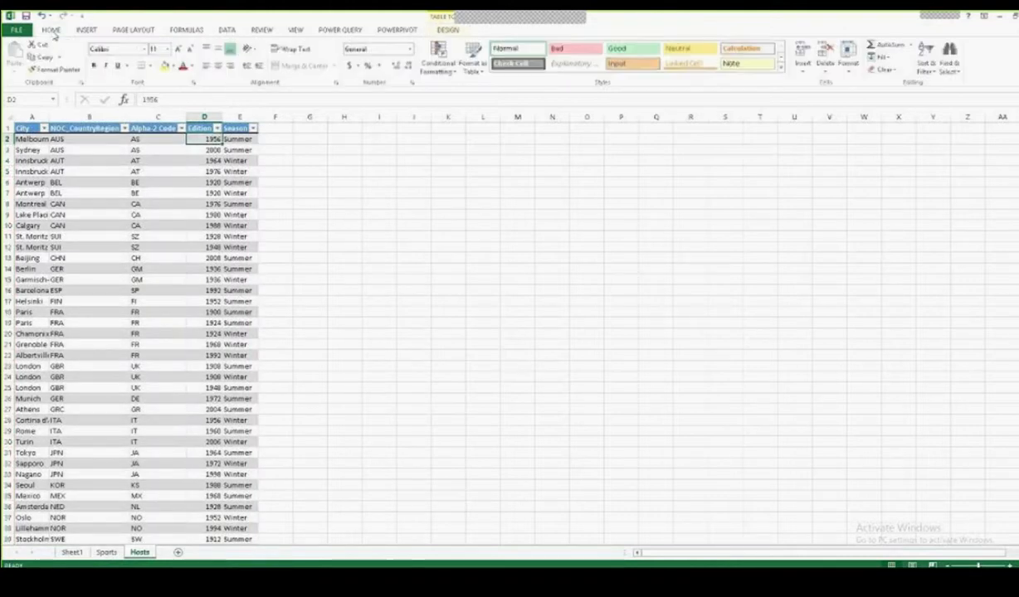
left_click(209, 215)
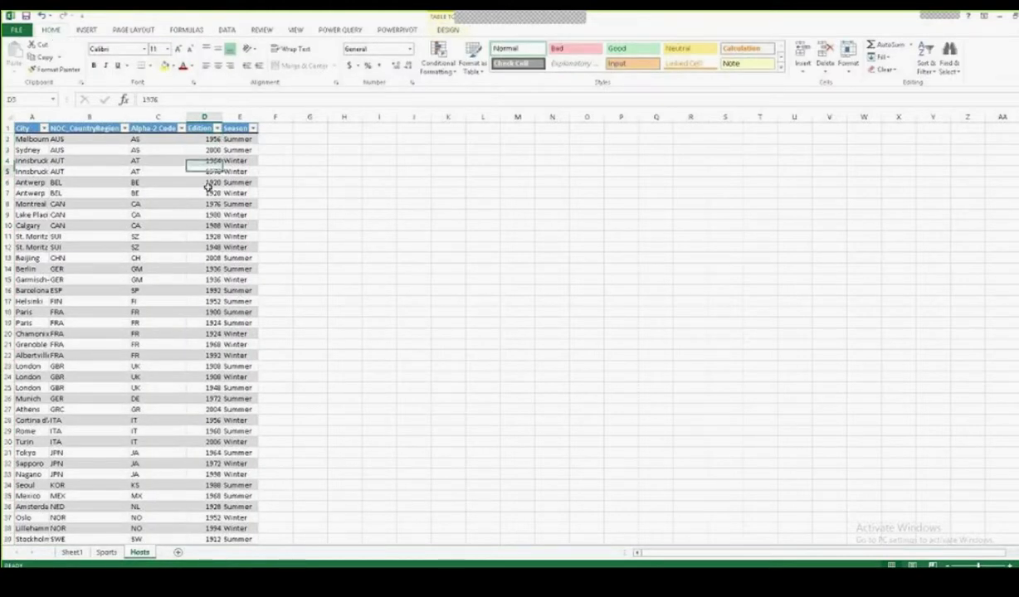
left_click(201, 152)
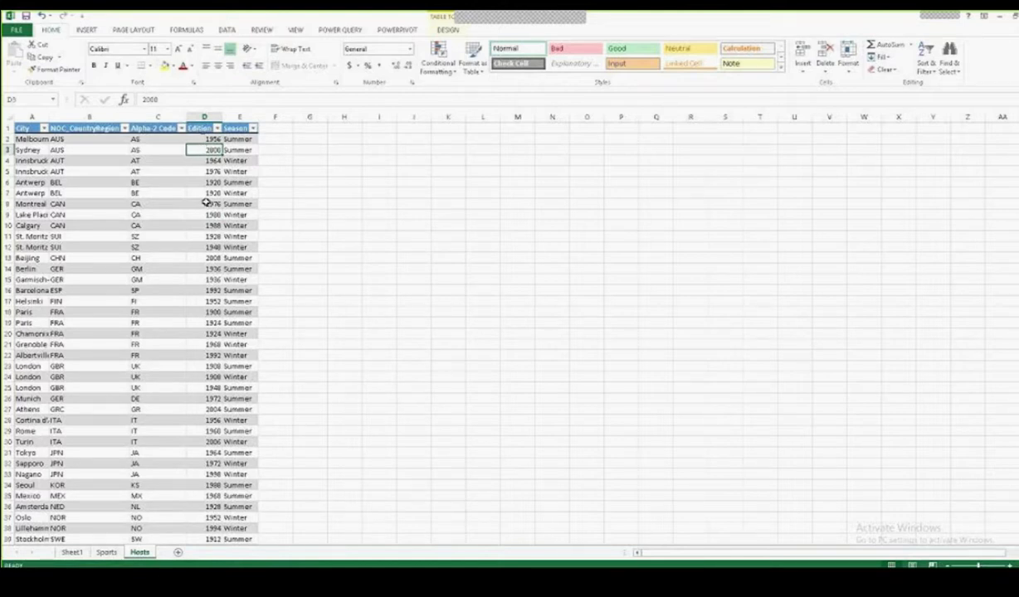
left_click(204, 117)
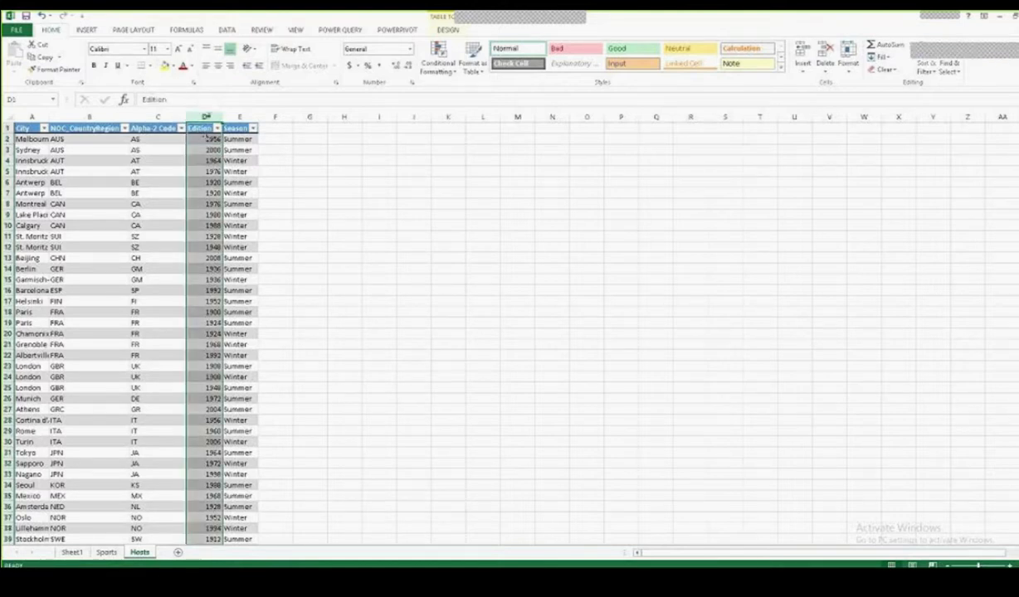
left_click(409, 52)
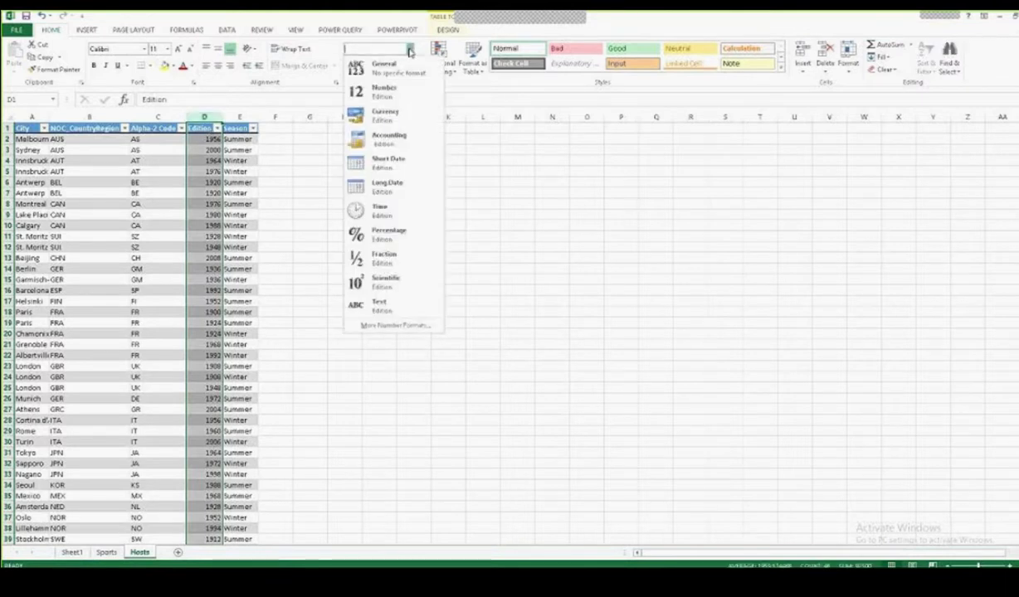
left_click(382, 93)
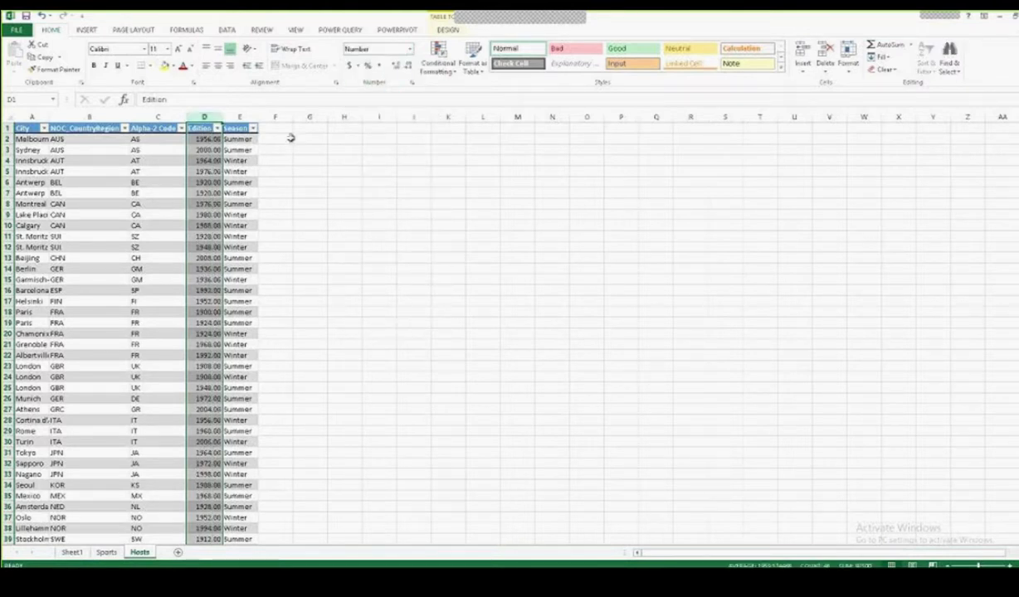
left_click(408, 66)
left_click(407, 68)
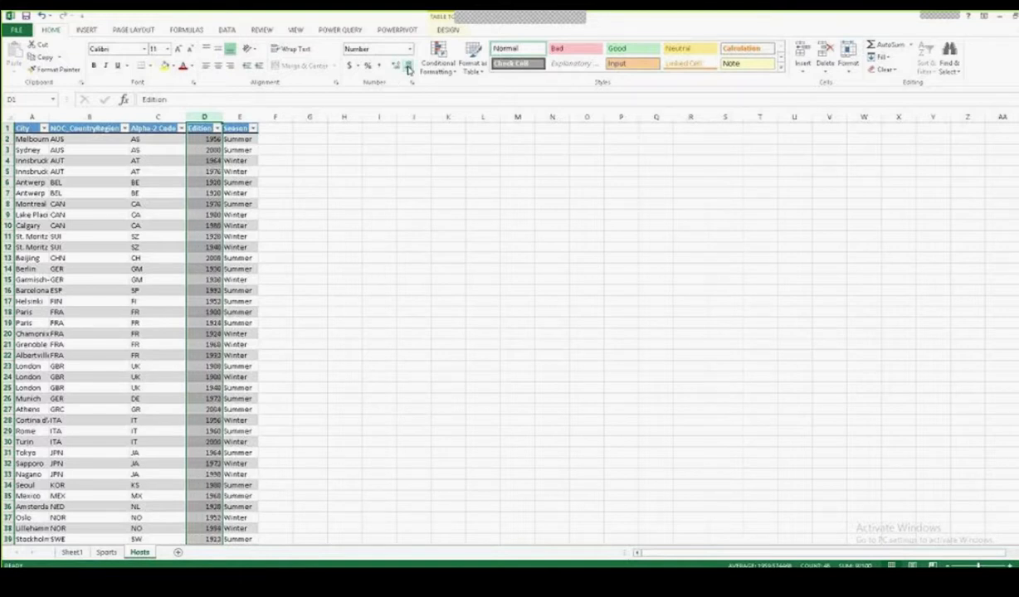
left_click(207, 139)
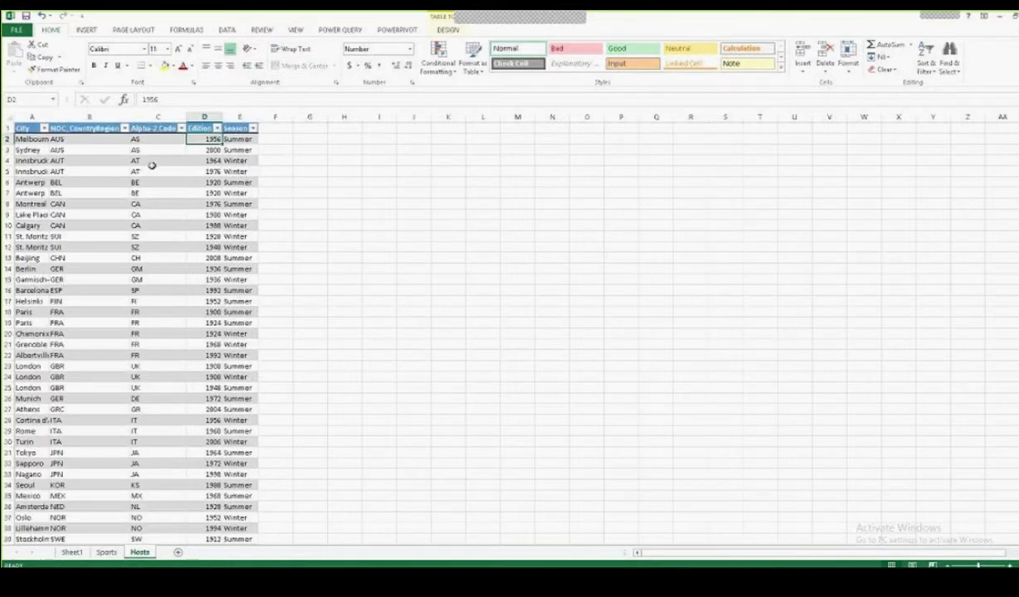
left_click(140, 138)
left_click(105, 157)
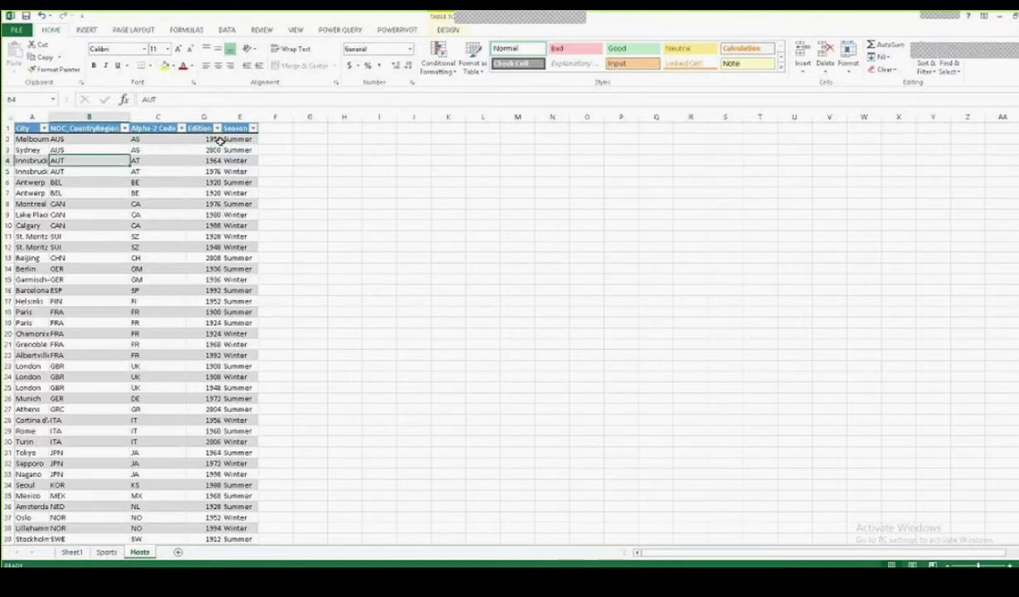
Step: Return to the PivotTable on Sheet1 and collapse the Disciplines, Events, Medals, S_Teams and W_Teams tables in its field list
left_click(106, 553)
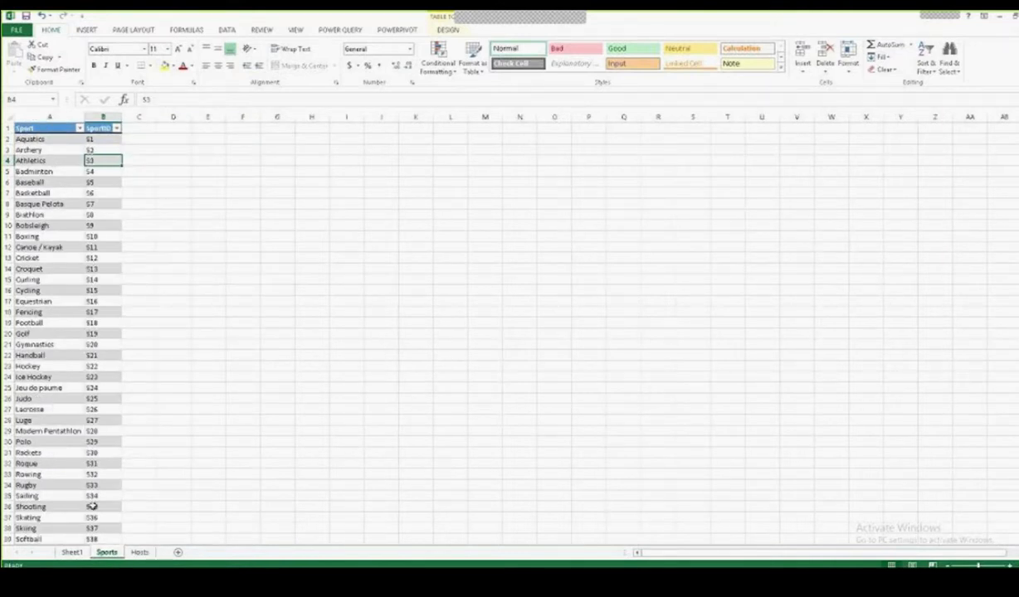
left_click(71, 552)
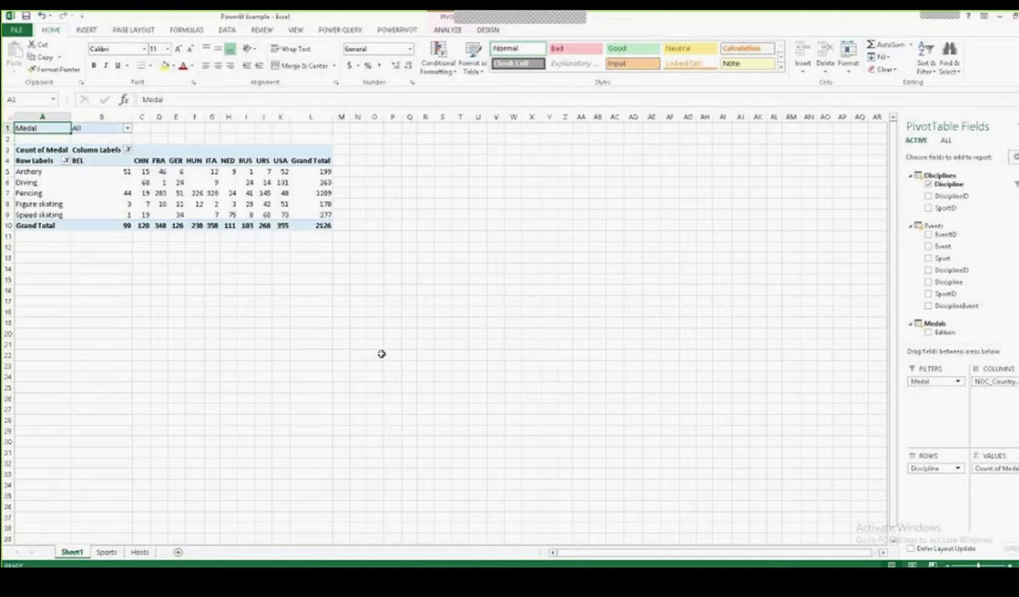
left_click(910, 176)
left_click(910, 191)
left_click(910, 208)
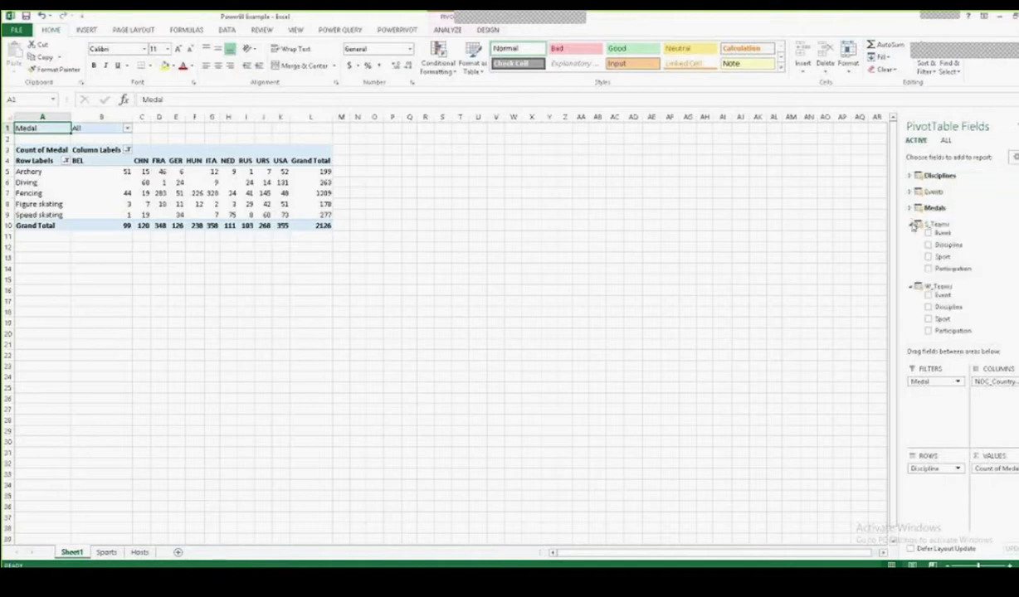
left_click(910, 224)
left_click(910, 240)
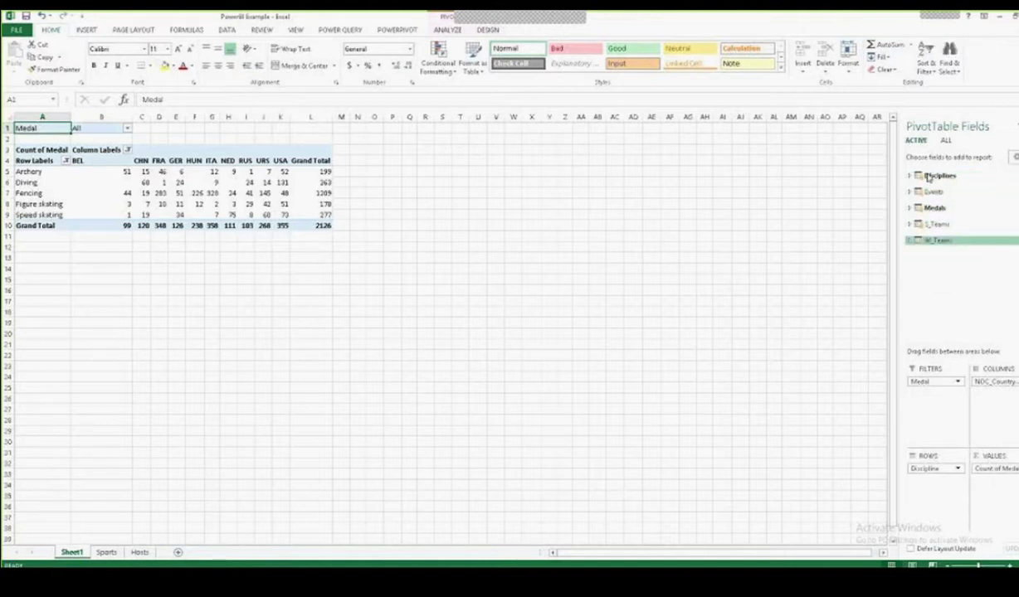
Step: Show all workbook tables in the PivotTable field list and add Sport to the rows above Discipline
left_click(947, 140)
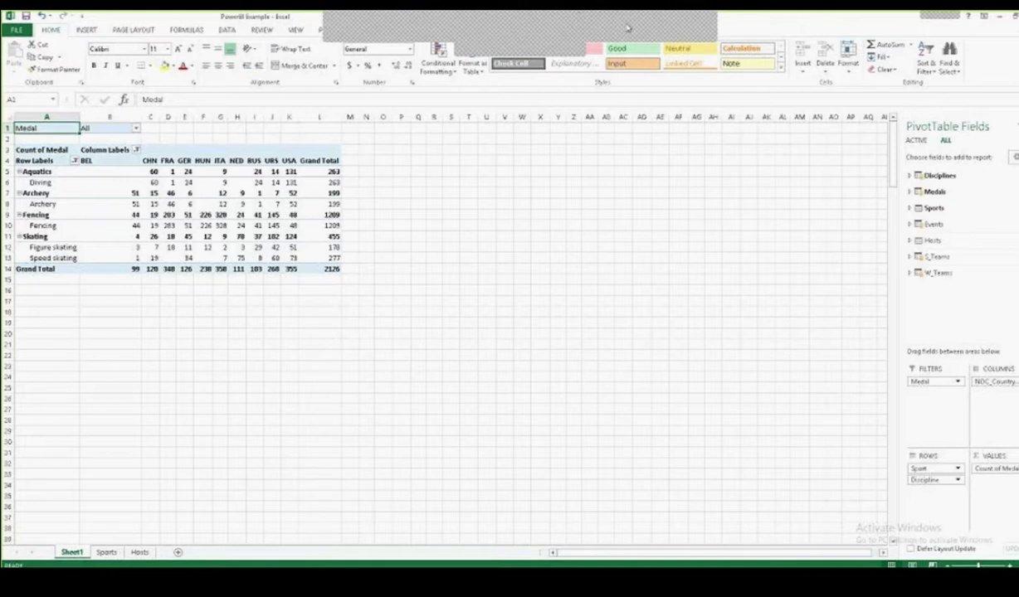
left_click(701, 24)
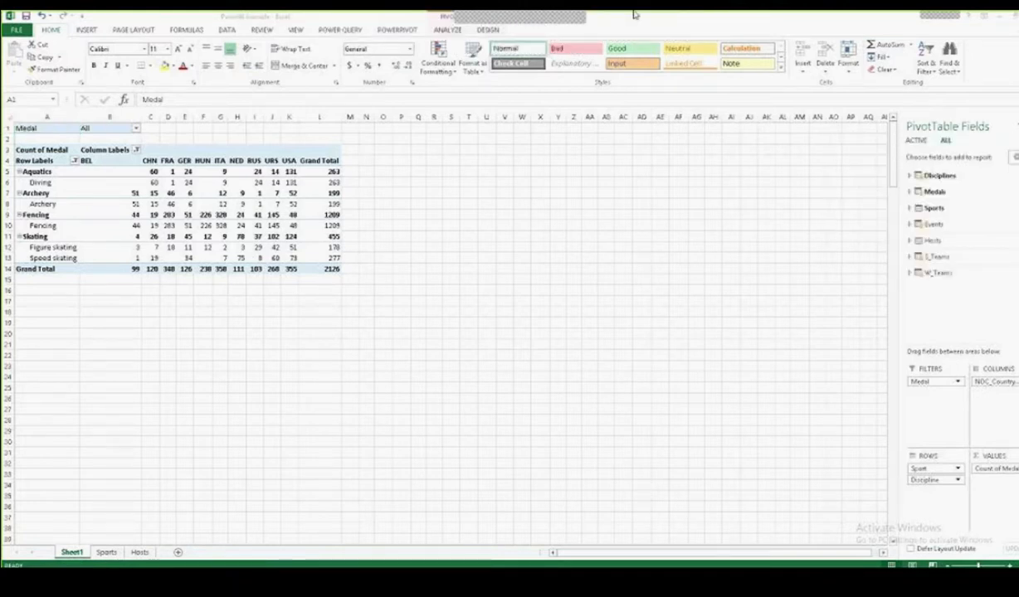
left_click(709, 28)
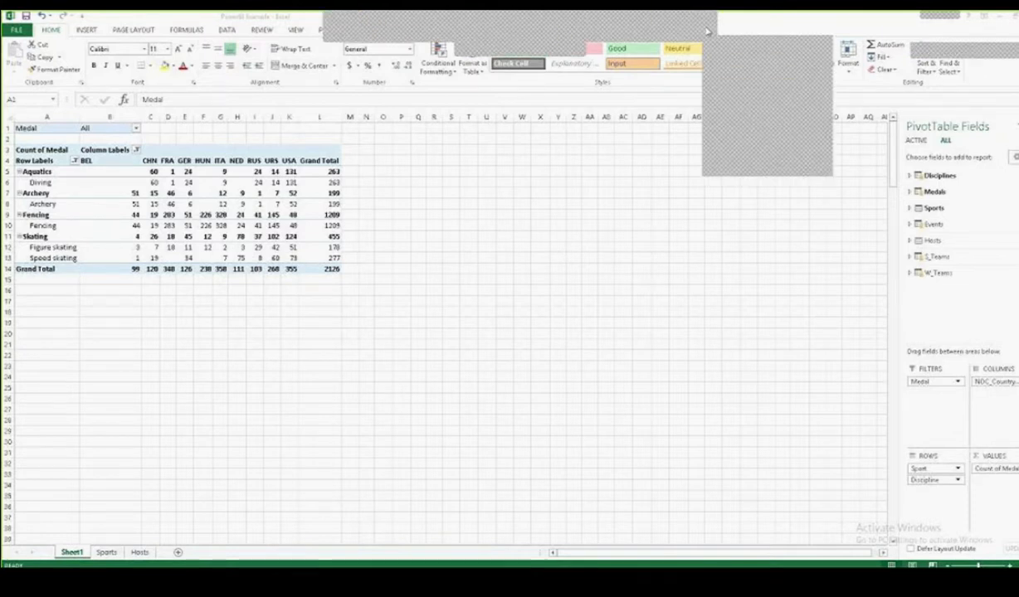
left_click(722, 52)
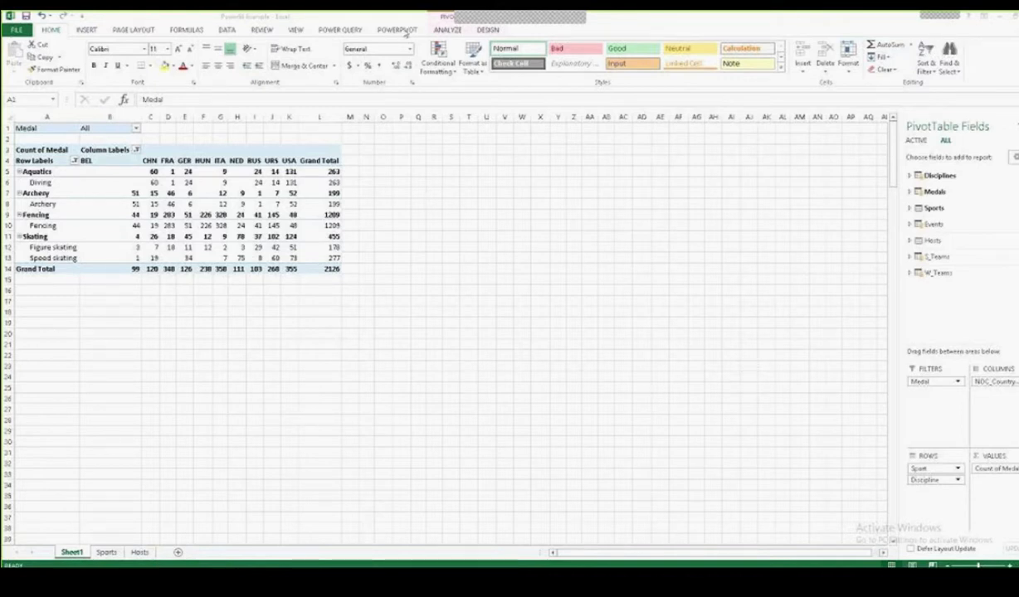
Step: Examine the Disciplines, Events, Medals, S_Teams, W_Teams and Sports tables in the Power Pivot data model, and close its window
left_click(399, 32)
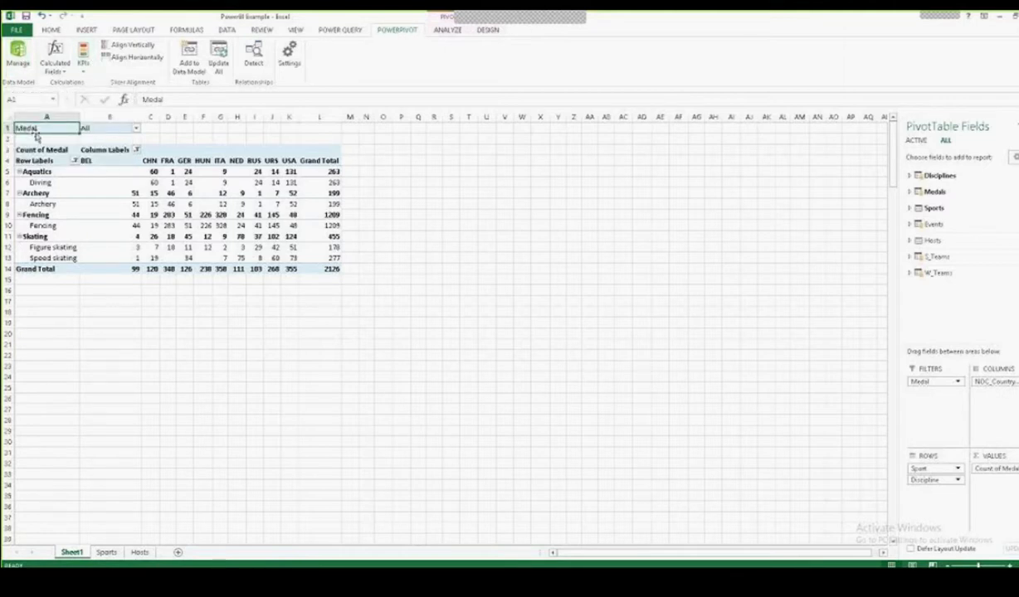
left_click(25, 64)
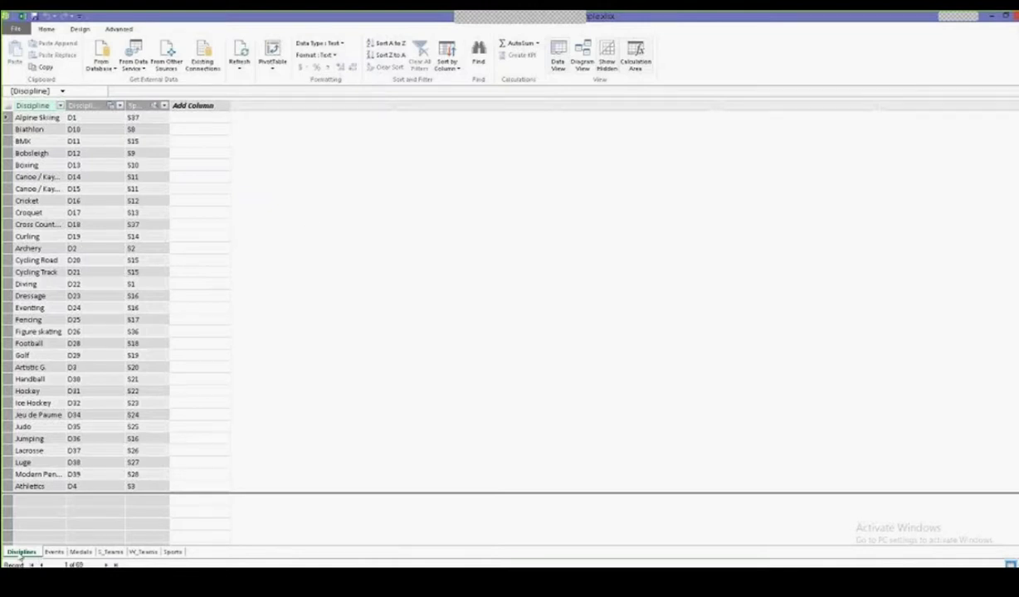
left_click(53, 551)
left_click(80, 554)
left_click(108, 555)
left_click(140, 556)
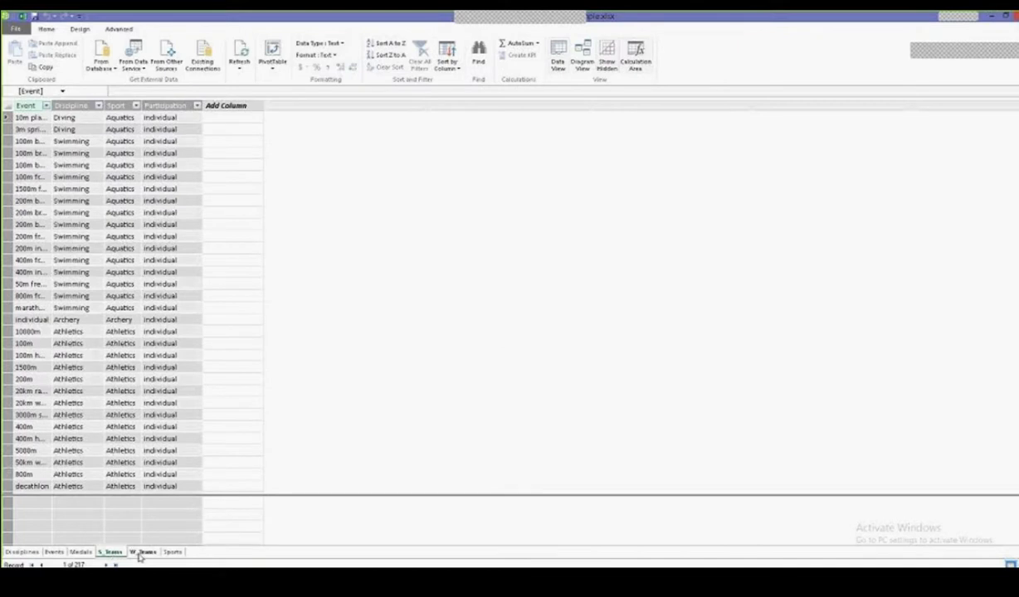
left_click(141, 553)
left_click(171, 553)
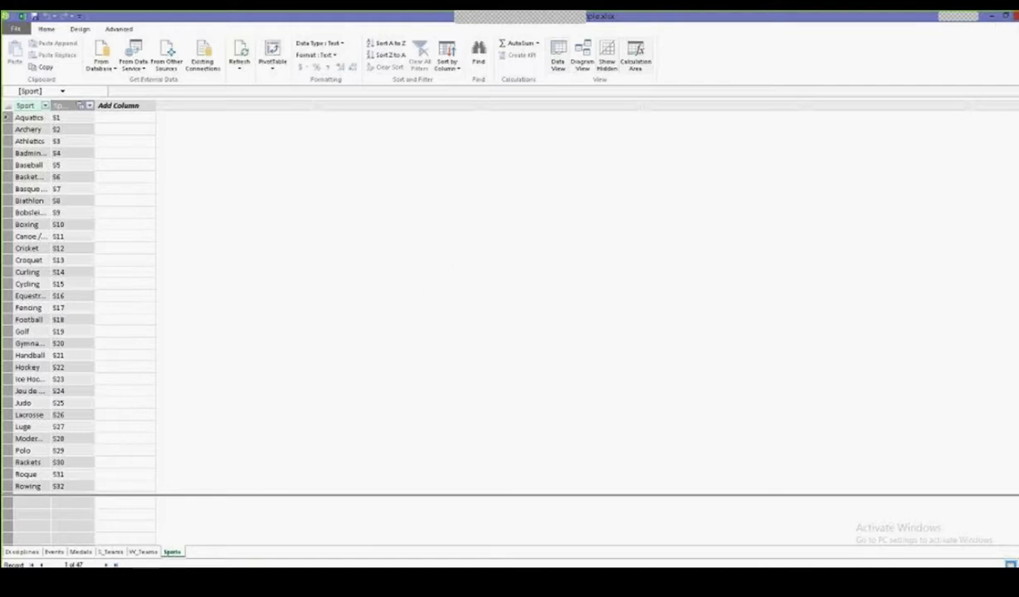
left_click(1015, 16)
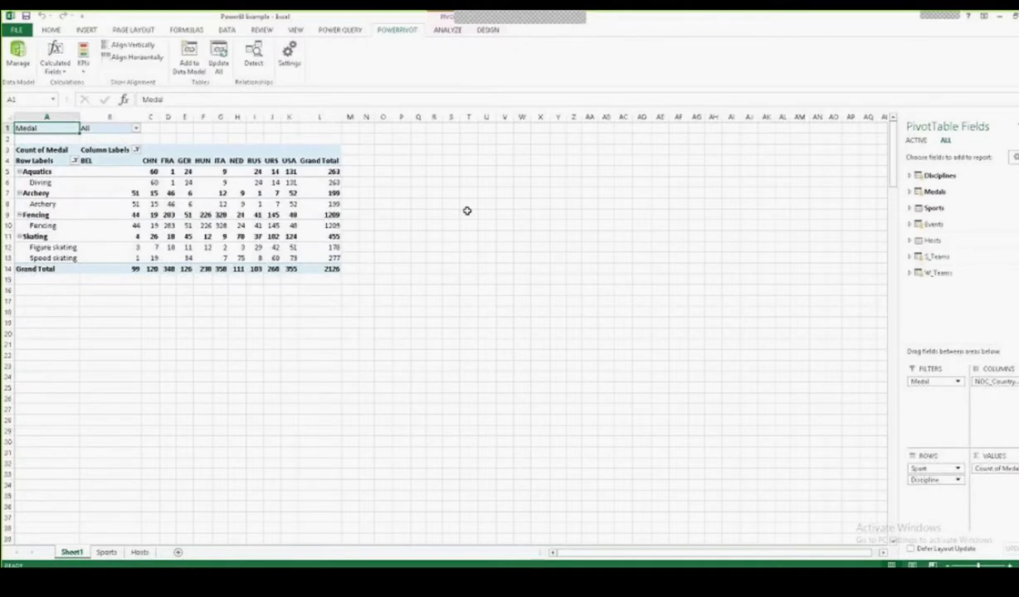
Step: Add the Hosts table to the data model and look through the Sports, W_Teams, S_Teams, Medals and Events tables beside it
left_click(139, 554)
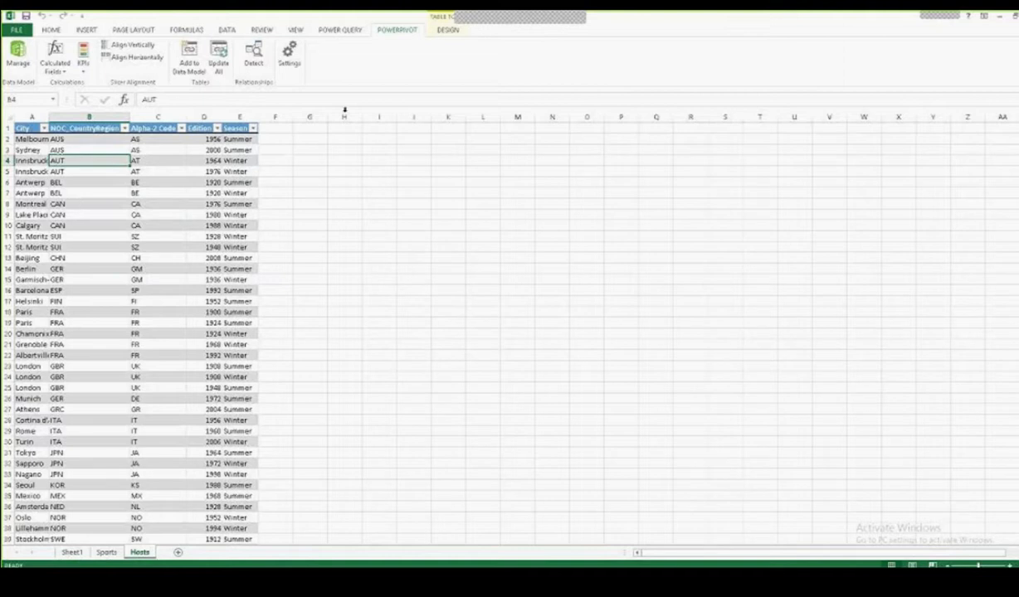
left_click(189, 72)
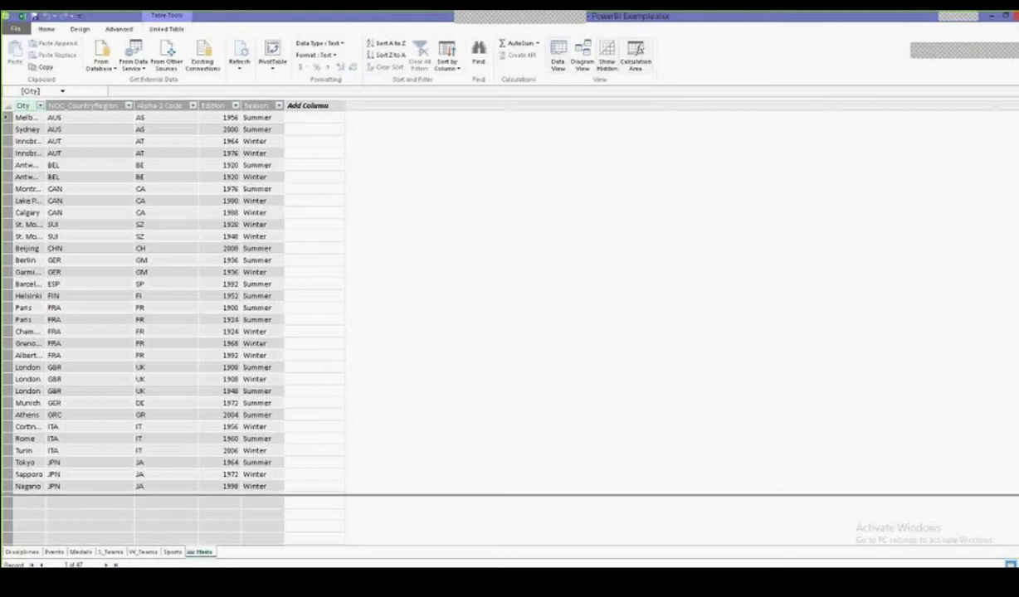
left_click(170, 554)
left_click(139, 554)
left_click(108, 554)
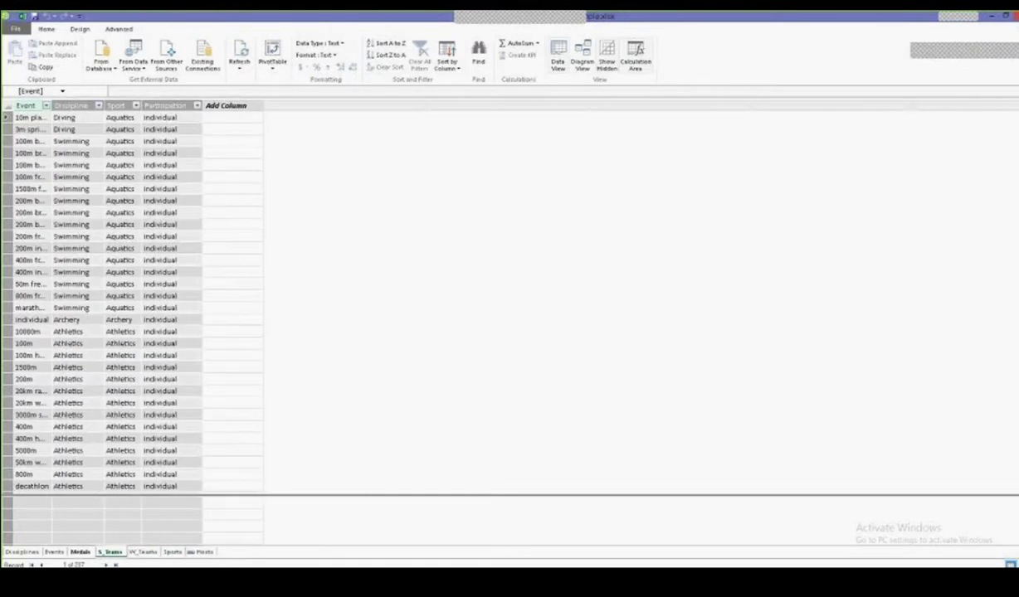
left_click(79, 554)
left_click(55, 553)
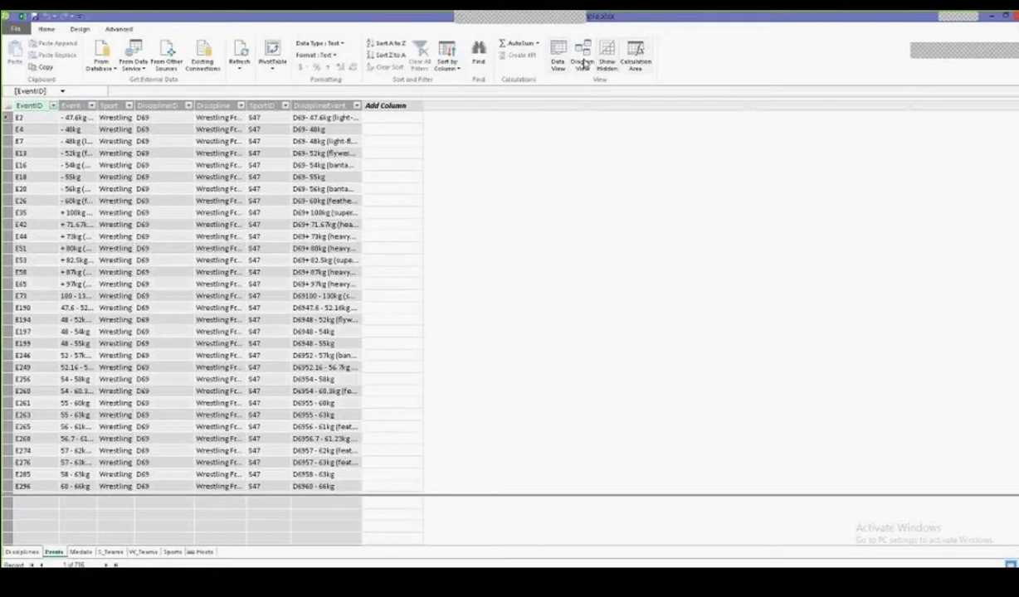
Step: Switch to the relationship diagram, group Events, S_Teams and W_Teams nearer to Medals, and enlarge Events to show all its fields
left_click(584, 63)
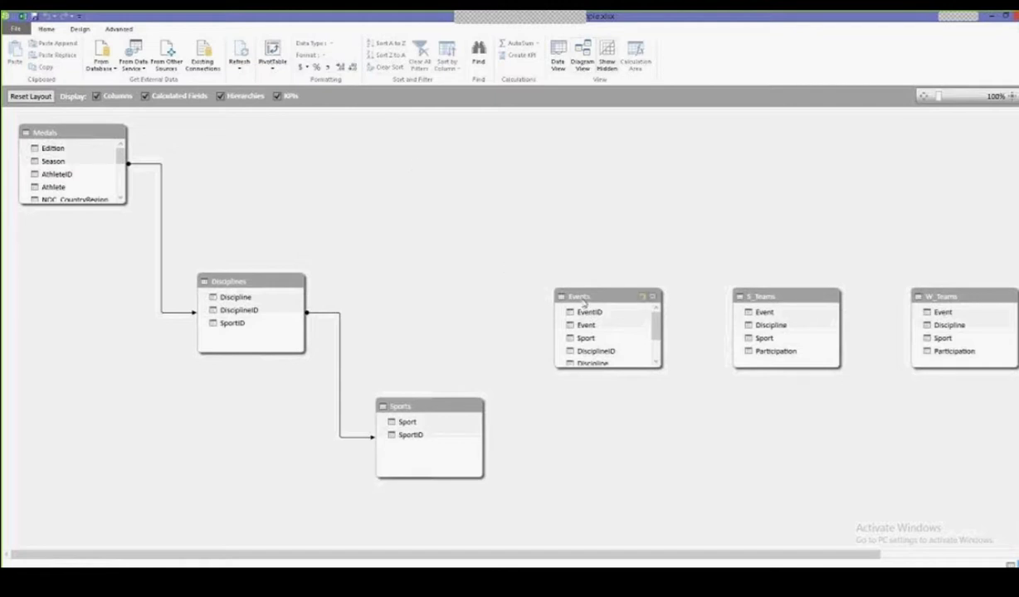
left_click_drag(590, 297, 441, 134)
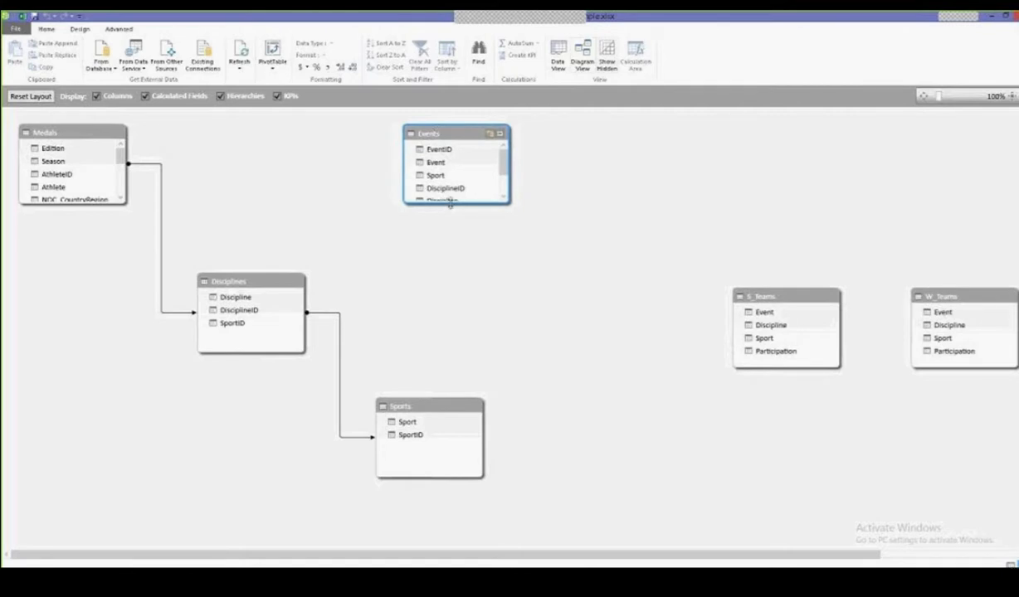
left_click_drag(448, 203, 448, 241)
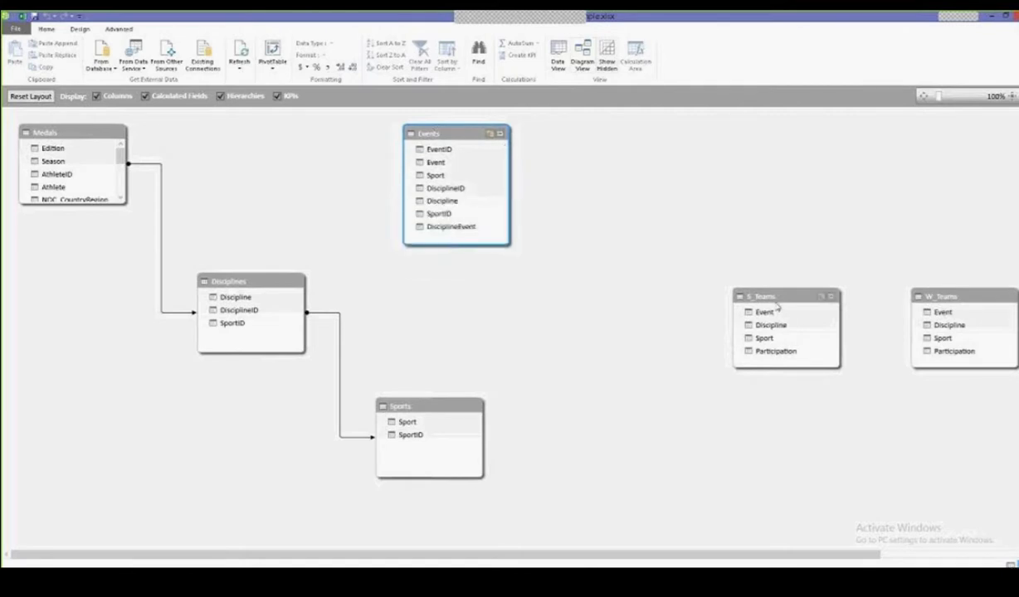
left_click_drag(747, 296, 567, 121)
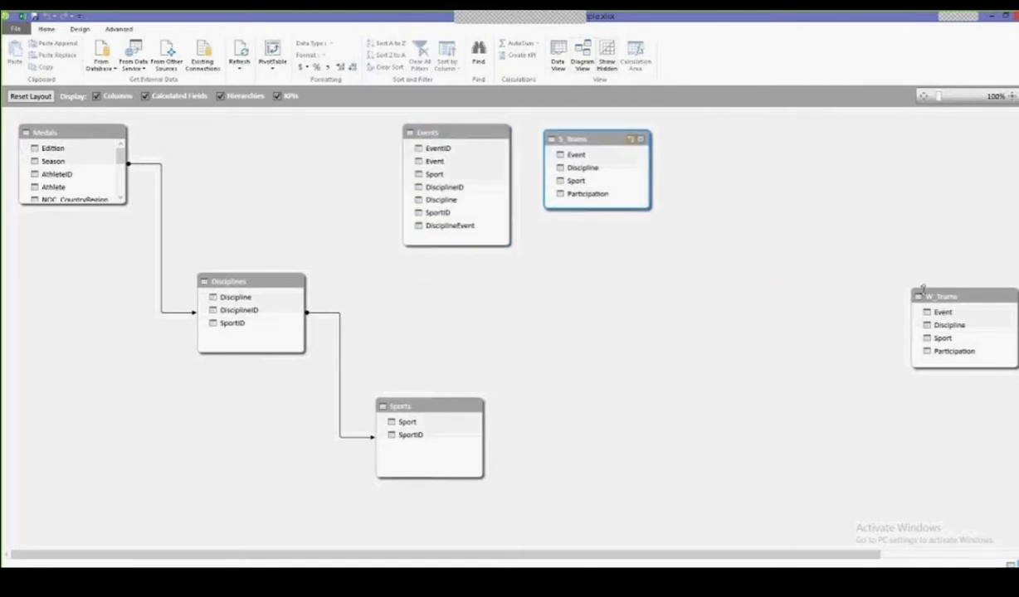
left_click(776, 306)
left_click_drag(921, 296, 566, 233)
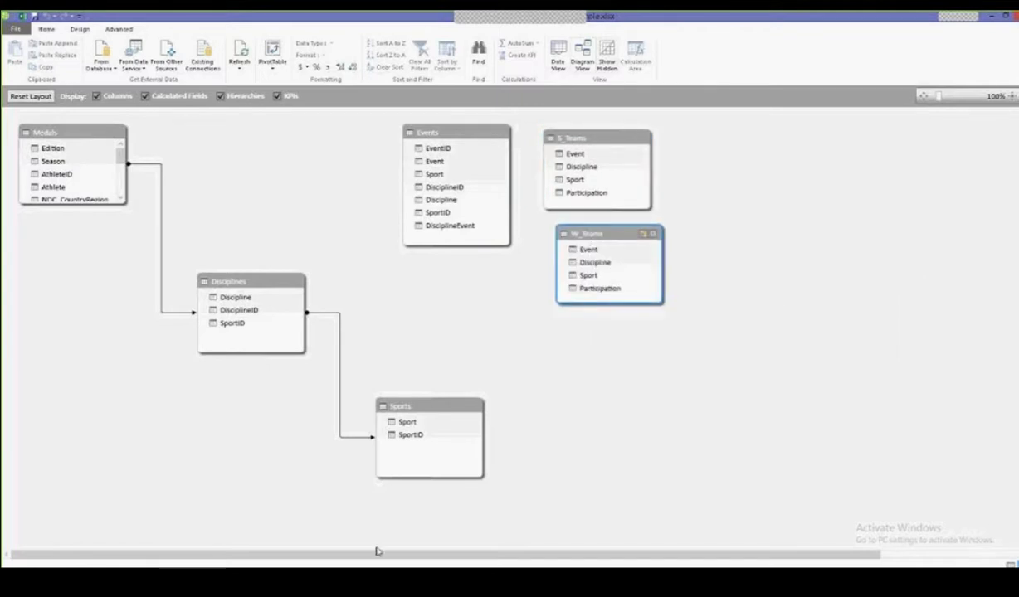
Step: Move the Hosts table directly below W_Teams in the diagram and enlarge it to show all its fields
left_click_drag(778, 554, 936, 554)
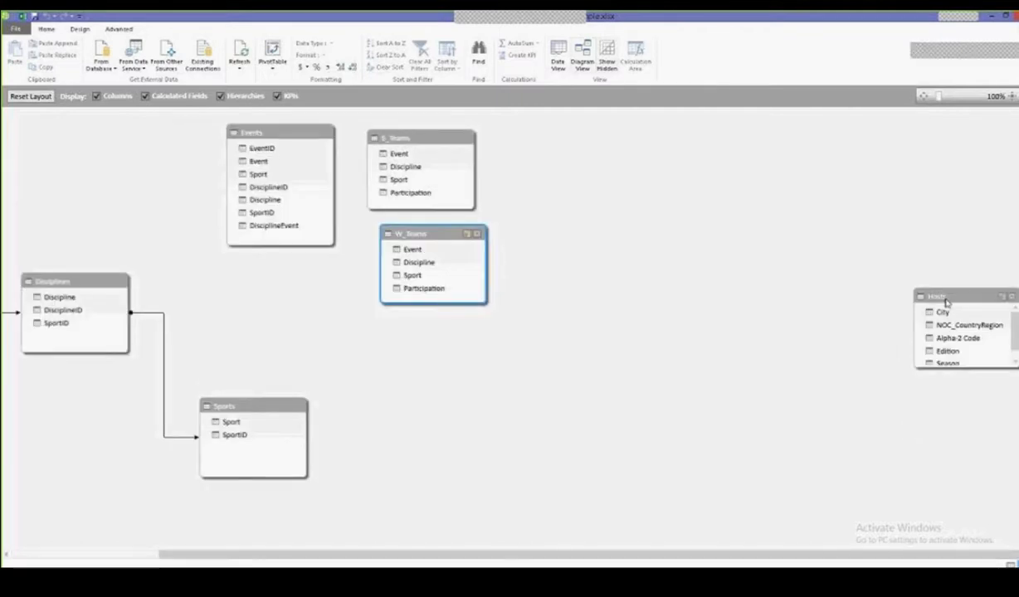
left_click_drag(944, 295, 517, 380)
left_click_drag(256, 379, 415, 328)
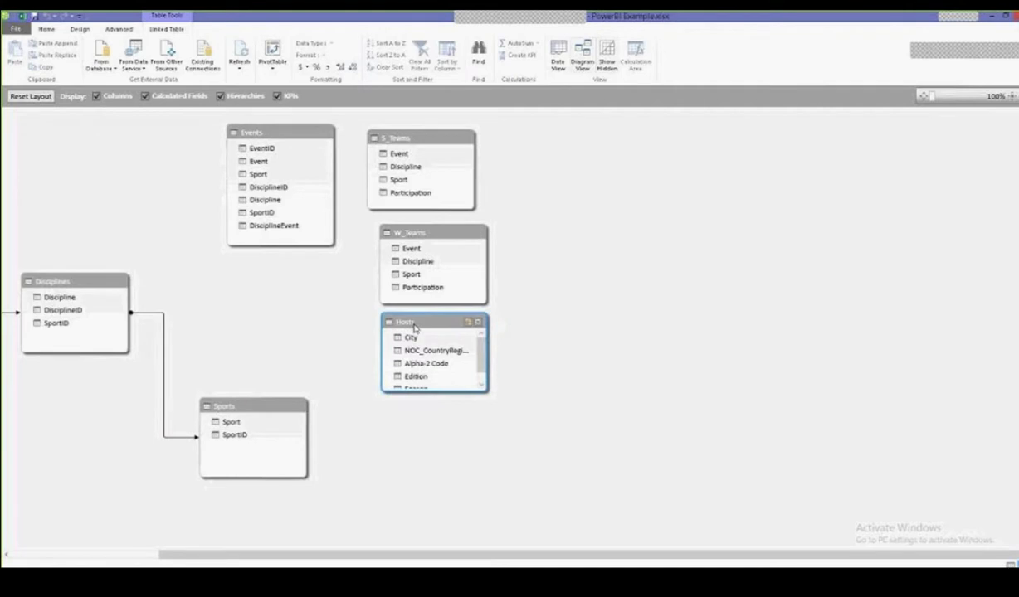
mouse_move(610, 392)
left_mouse_down()
mouse_move(609, 447)
mouse_move(610, 407)
left_mouse_up()
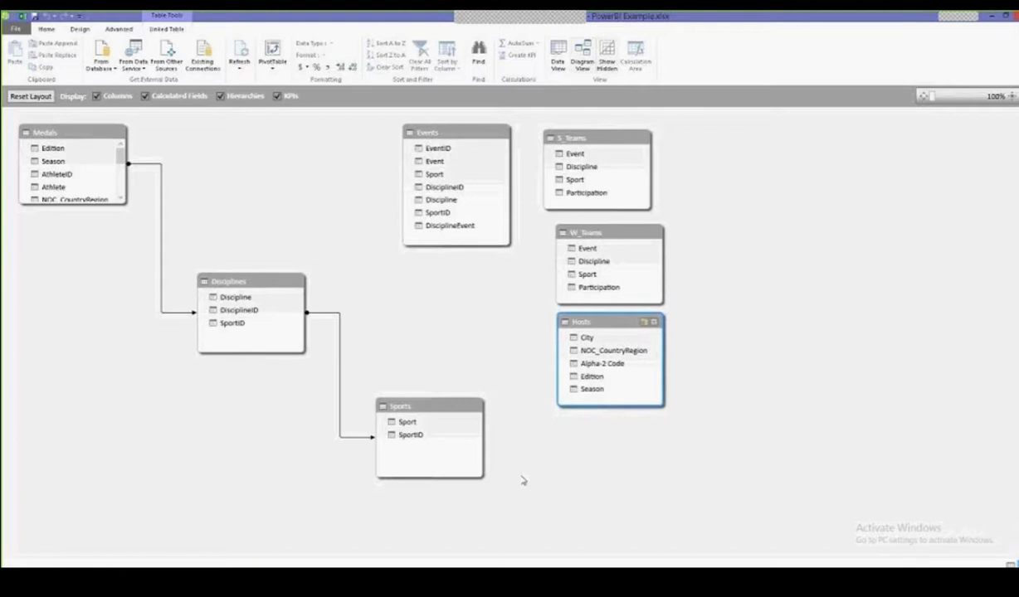
Step: Enlarge the Medals table to show all its fields and relate Events to Medals through their DisciplineEvent fields
left_click_drag(70, 204, 73, 326)
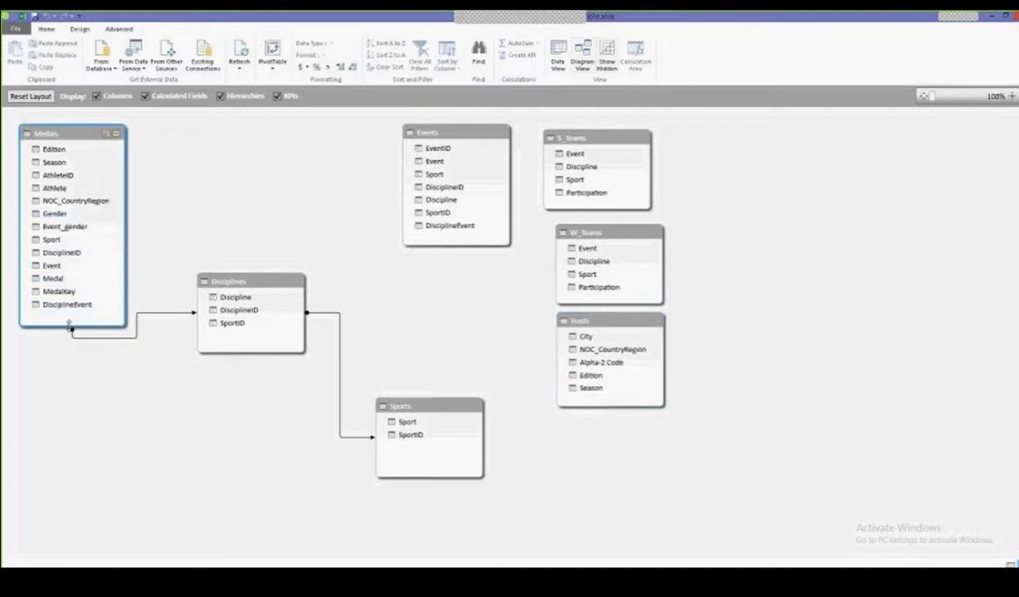
left_click(77, 305)
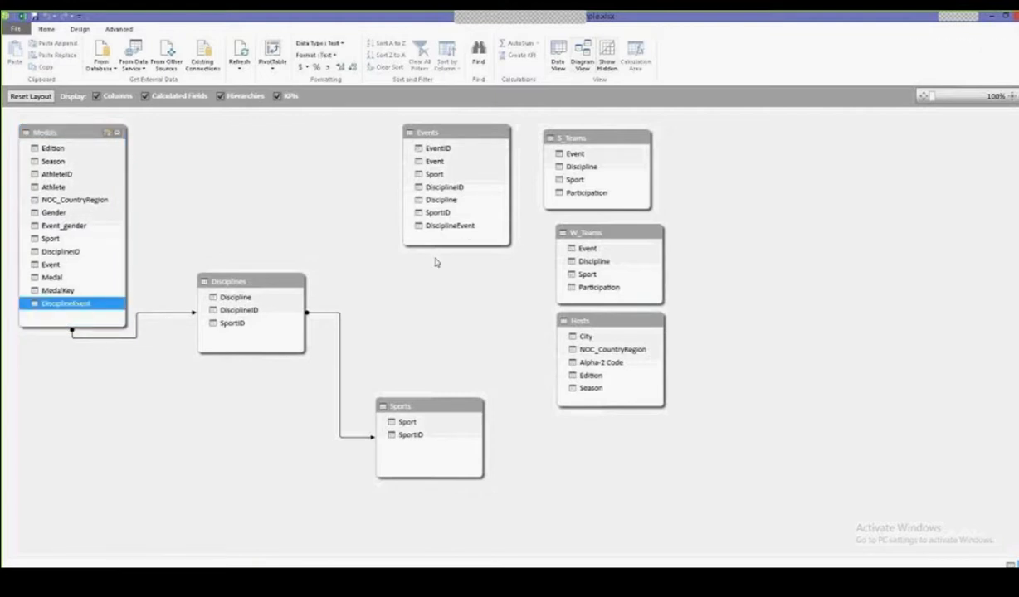
left_click(470, 225)
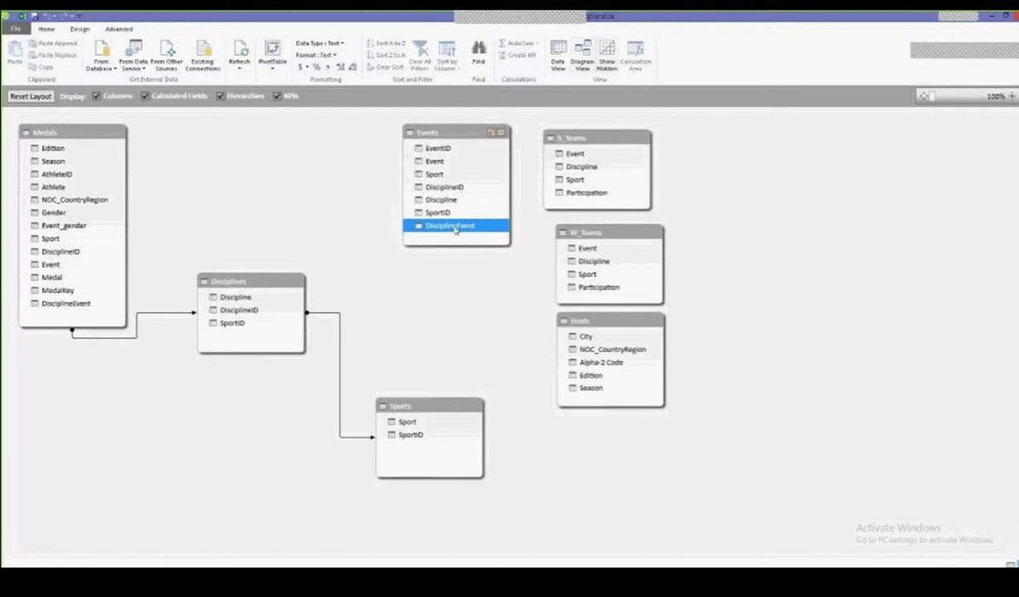
left_click_drag(455, 230, 77, 312)
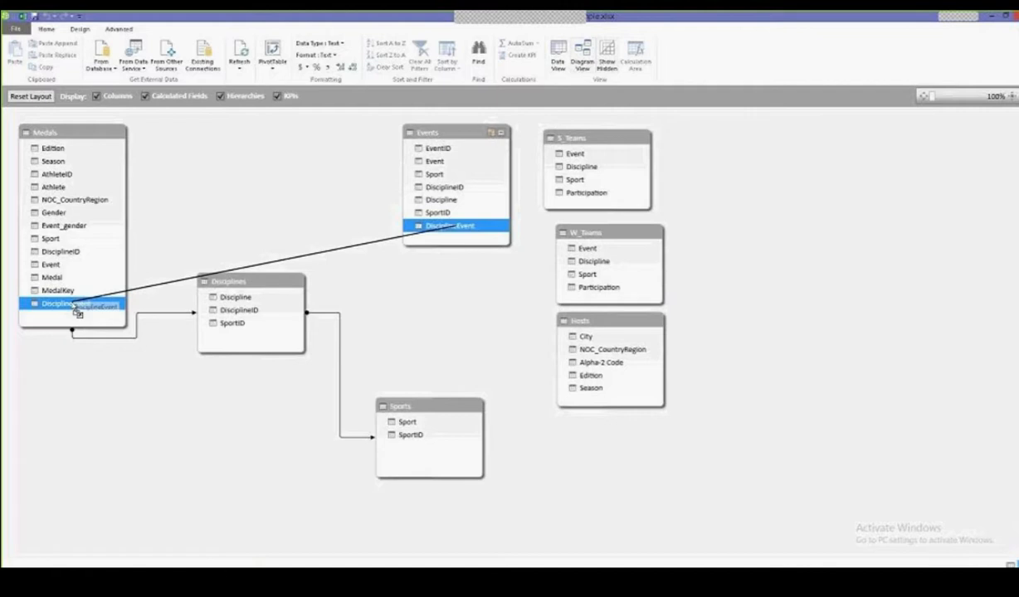
left_click_drag(77, 312, 75, 307)
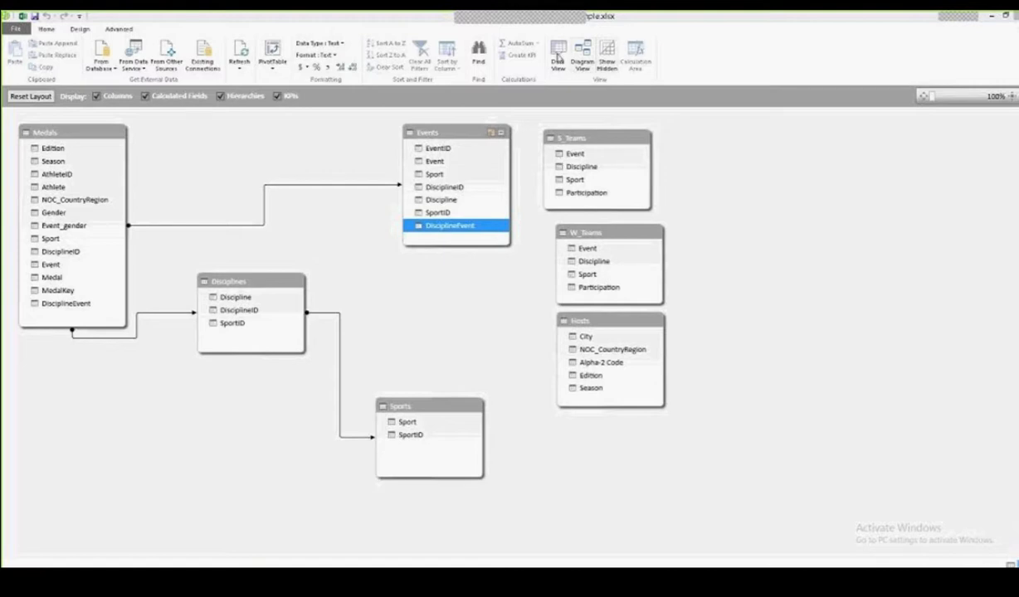
Step: Return from the diagram to the table data and select the empty new column of the Hosts table
left_click(556, 55)
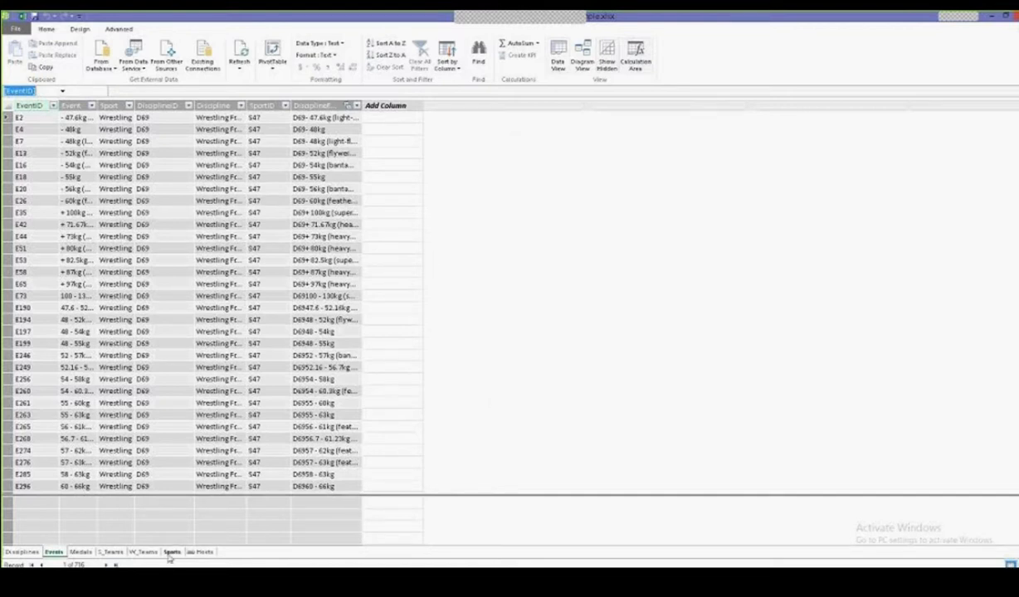
left_click(200, 553)
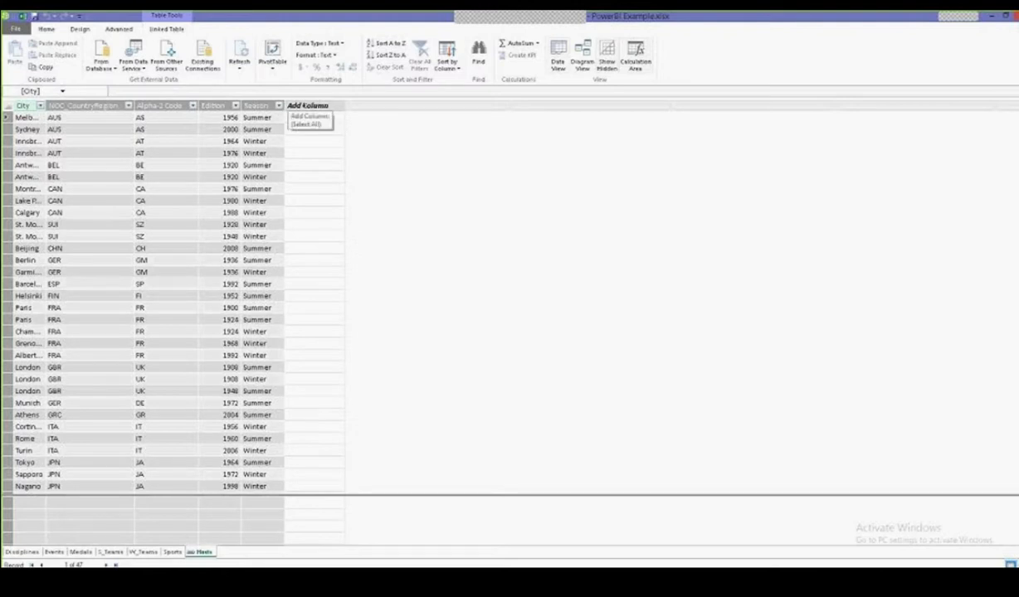
left_click(307, 106)
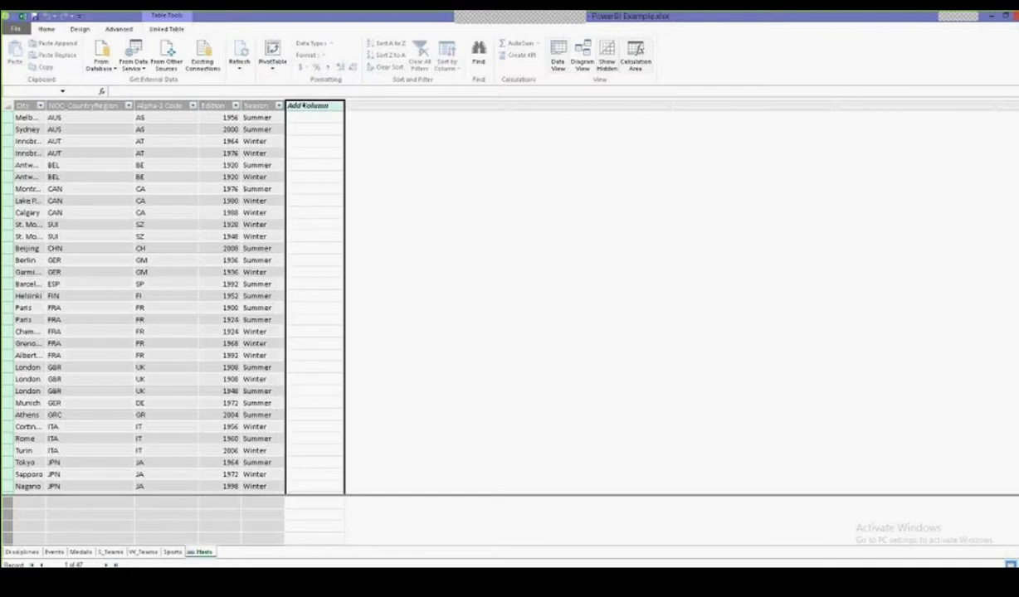
left_click(135, 93)
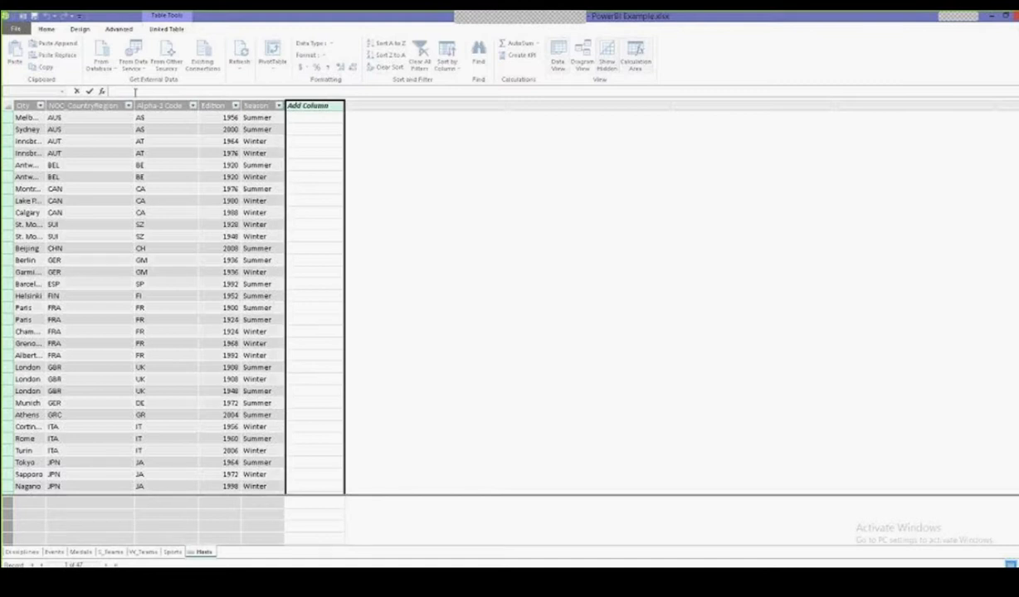
left_click(309, 118)
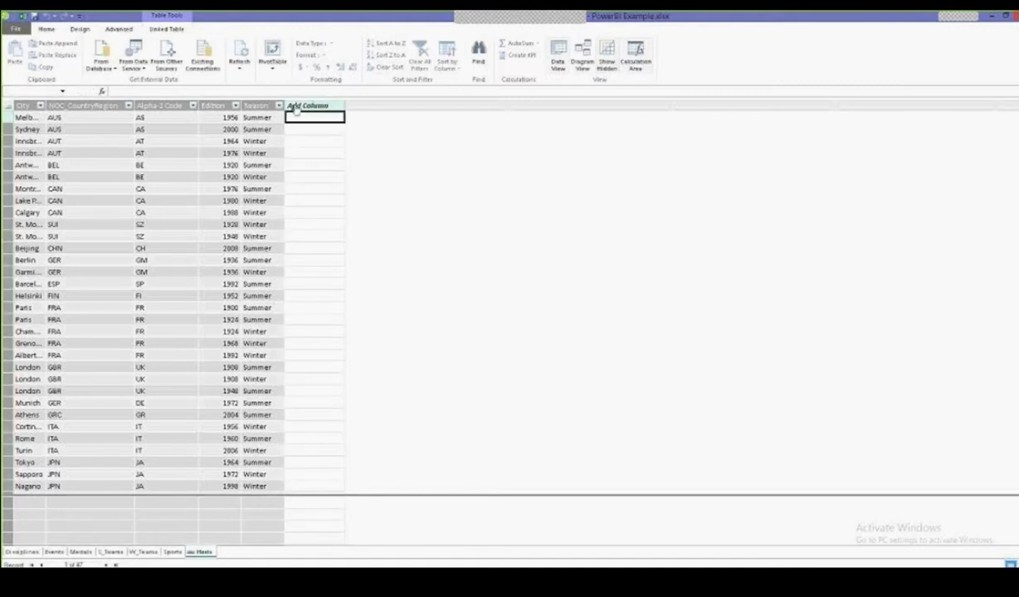
left_click(117, 90)
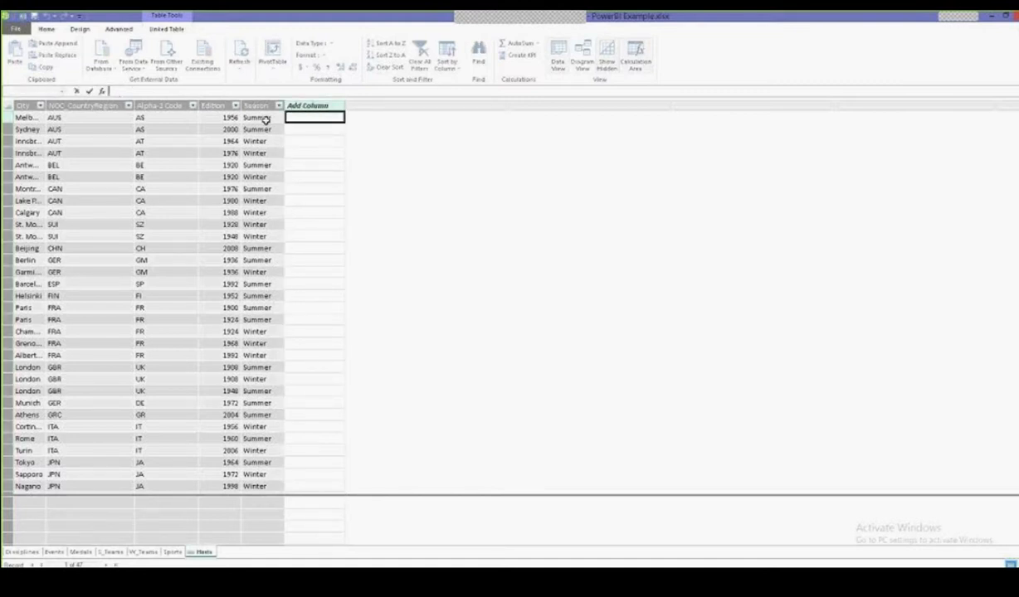
left_click(307, 106)
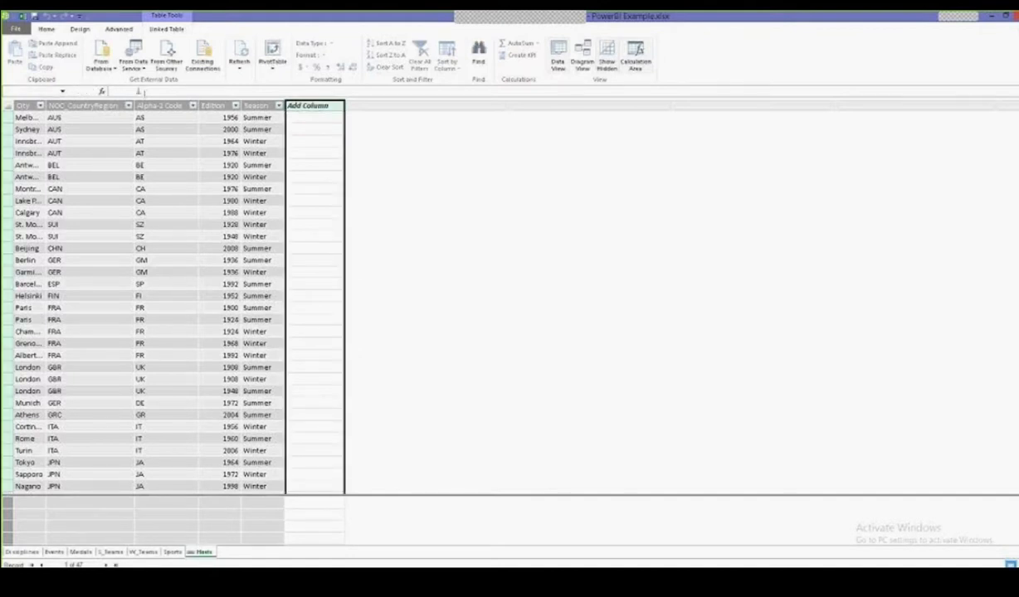
Step: Create a calculated column in the Hosts table with the formula =CONCATENATE([Edition],[Season])
left_click(139, 91)
type("=")
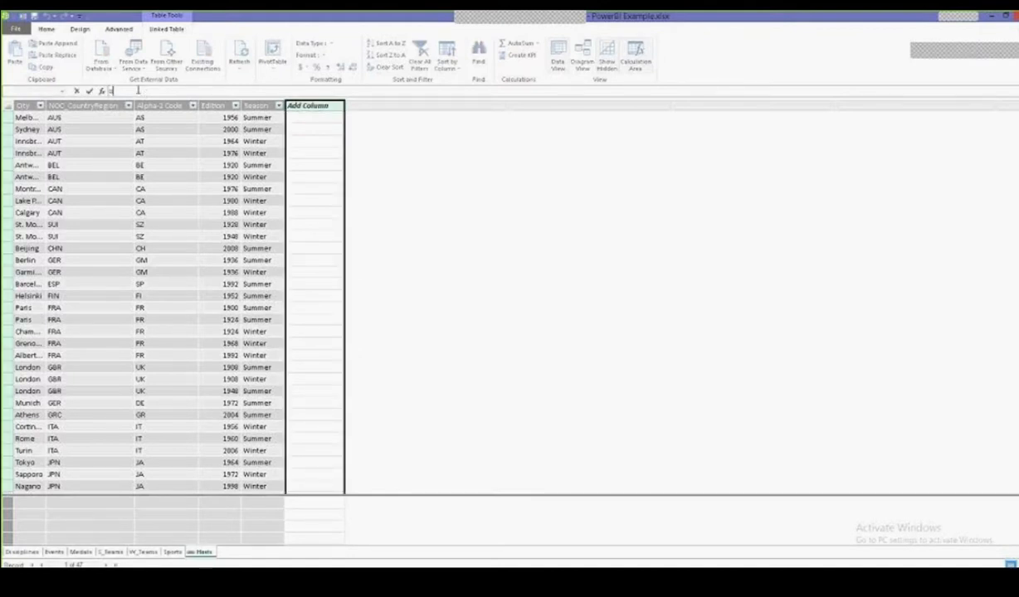
type("[")
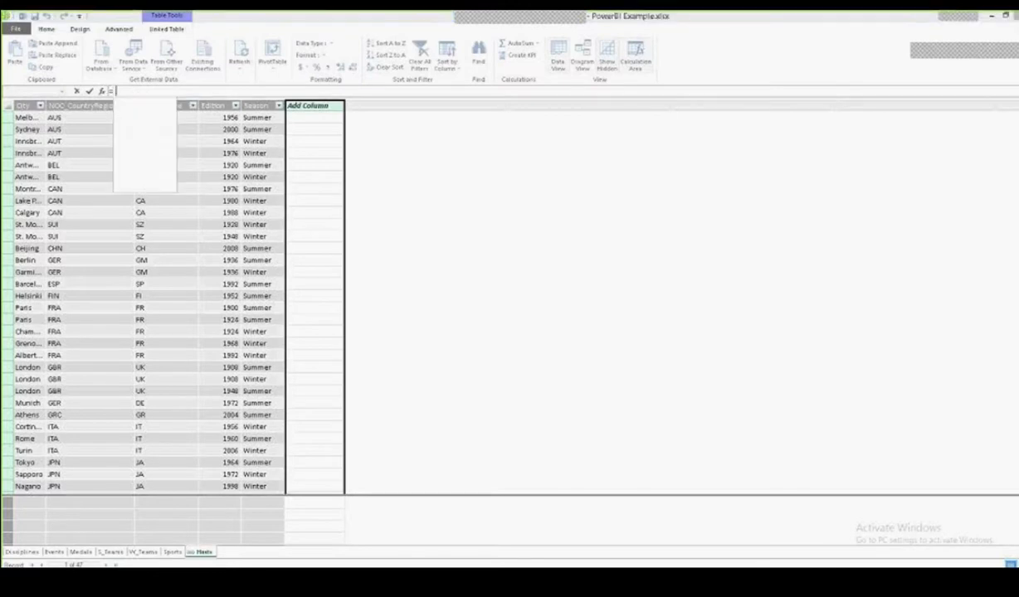
type("CONCATENATE(")
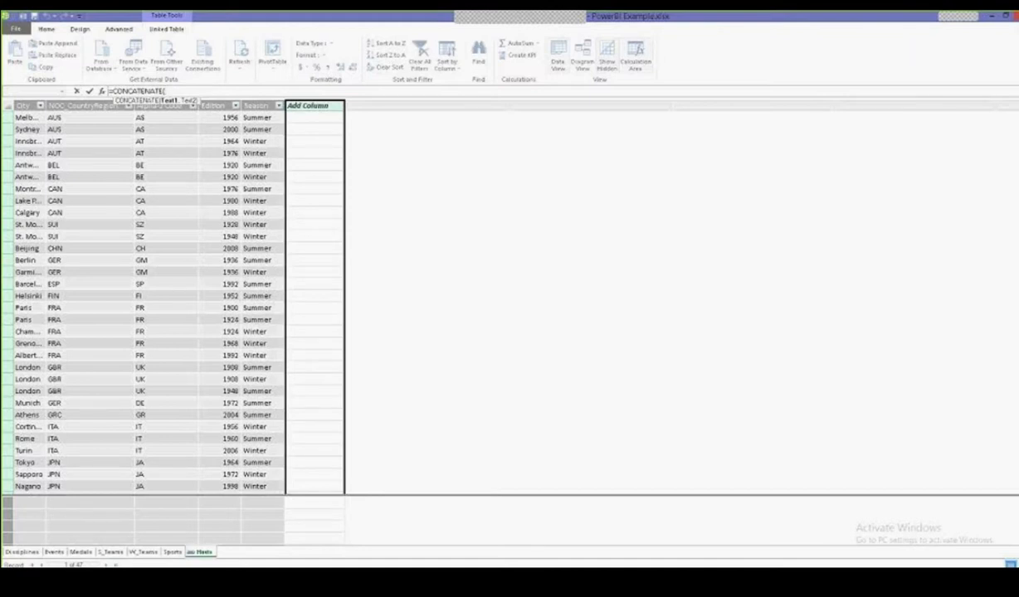
type("[e")
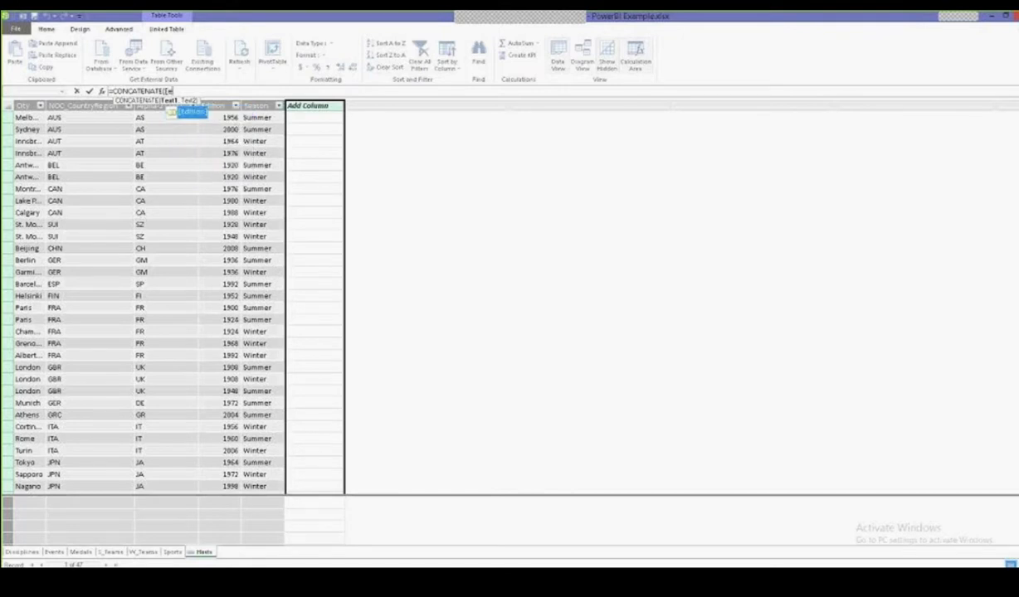
key("Tab")
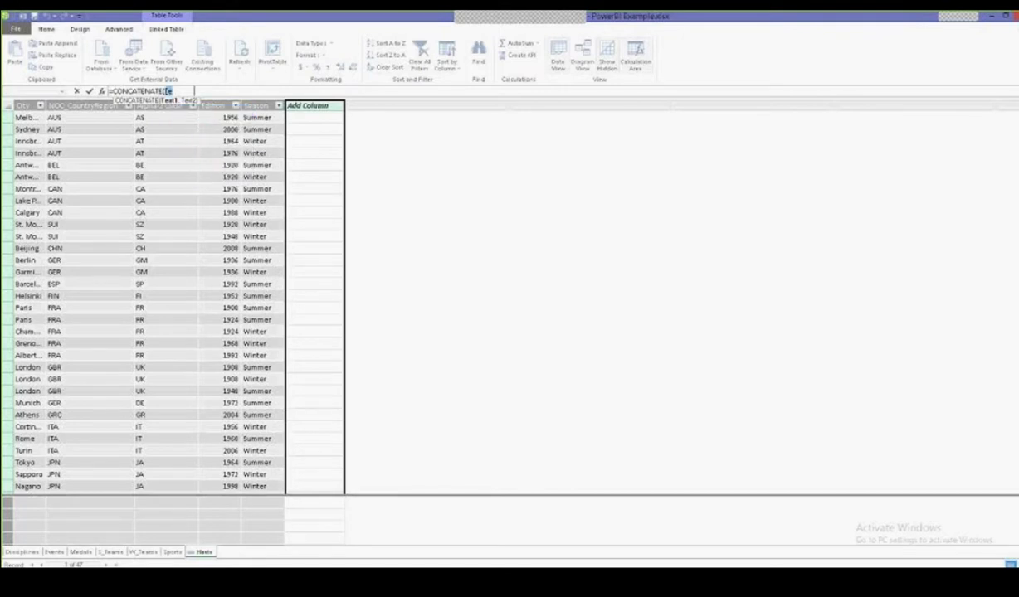
type(",")
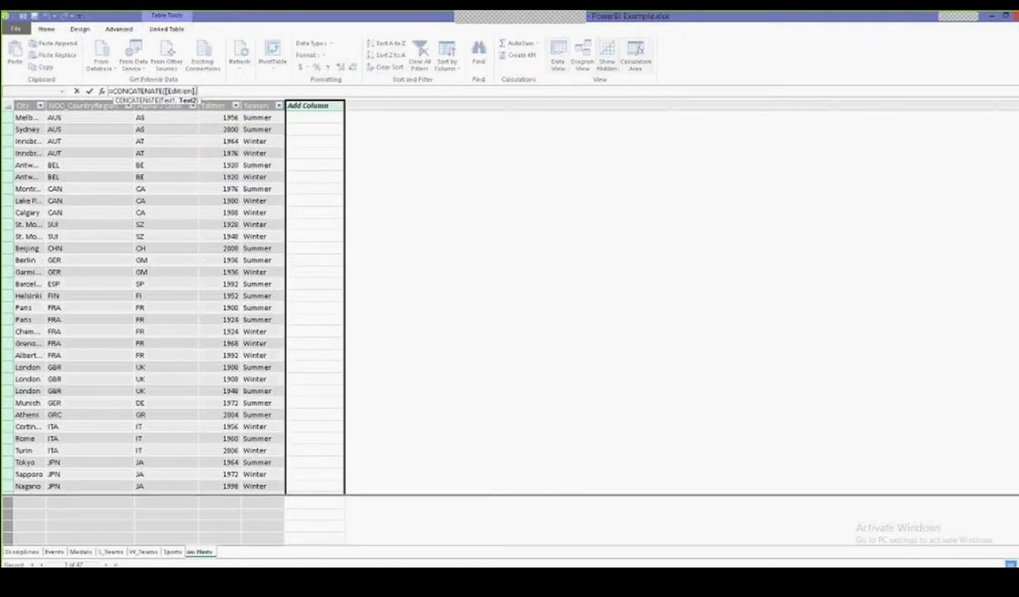
type("[")
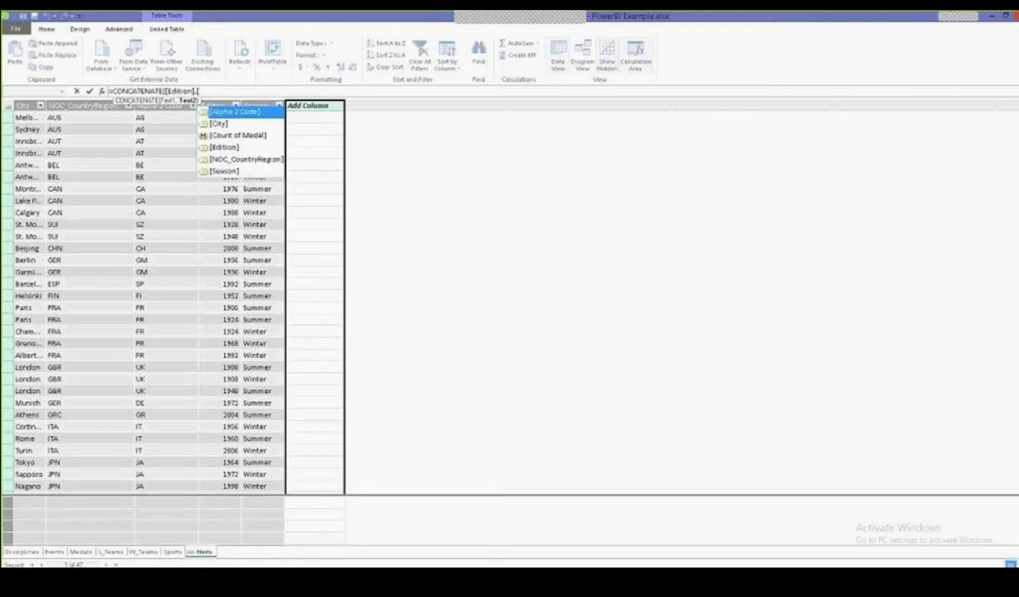
type("Seas")
key("Tab")
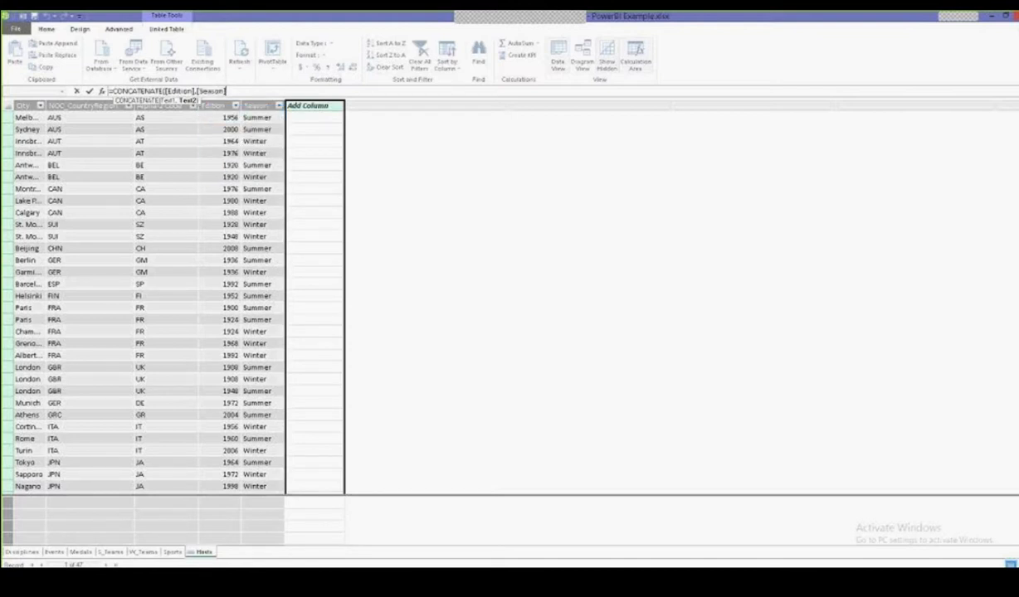
type(")")
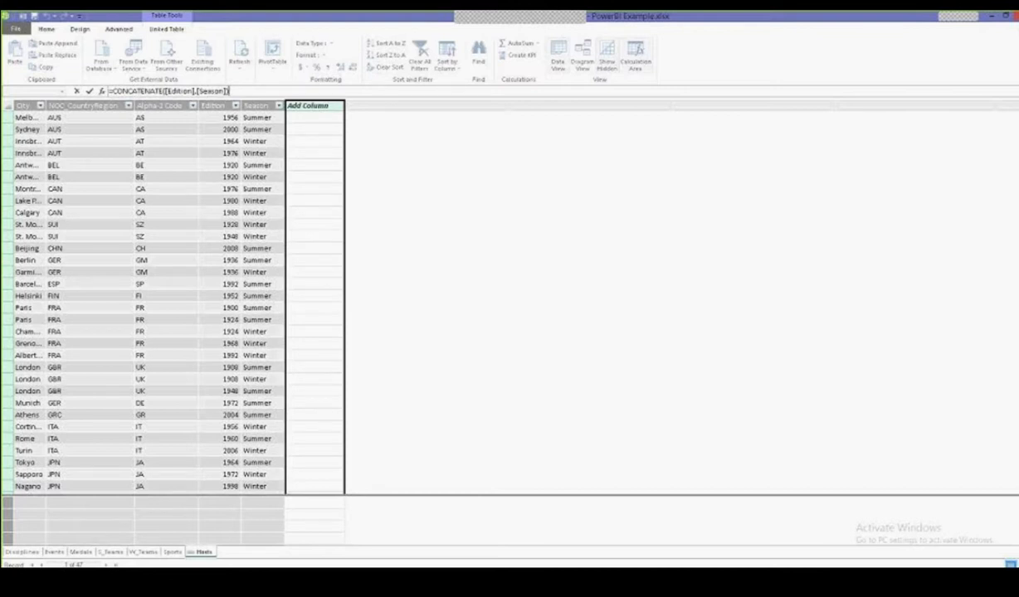
key("Return")
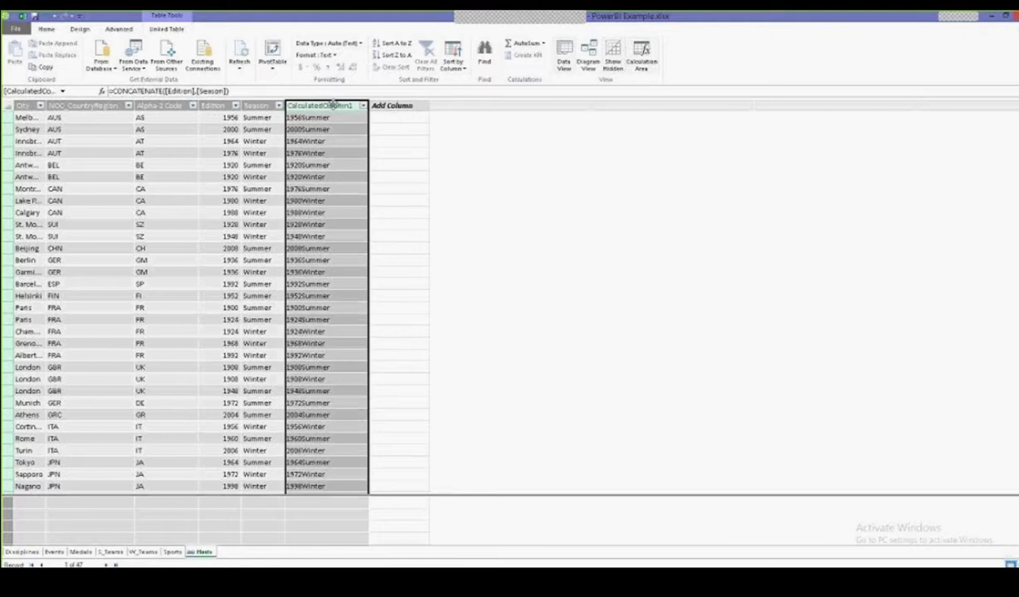
Step: Rename the Hosts table's calculated column as EditionID
right_click(335, 105)
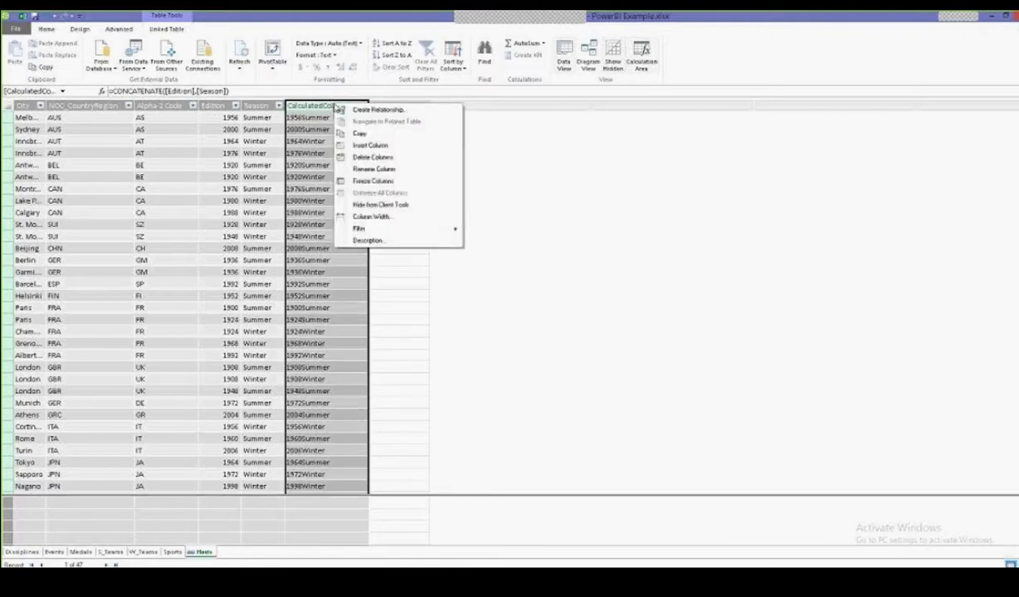
left_click(373, 170)
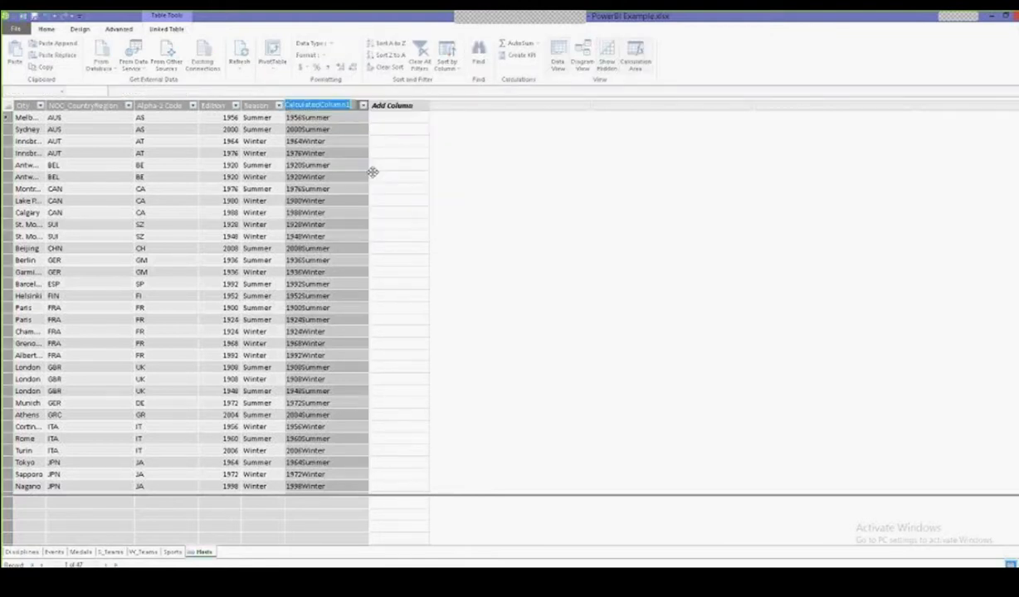
type("Cd")
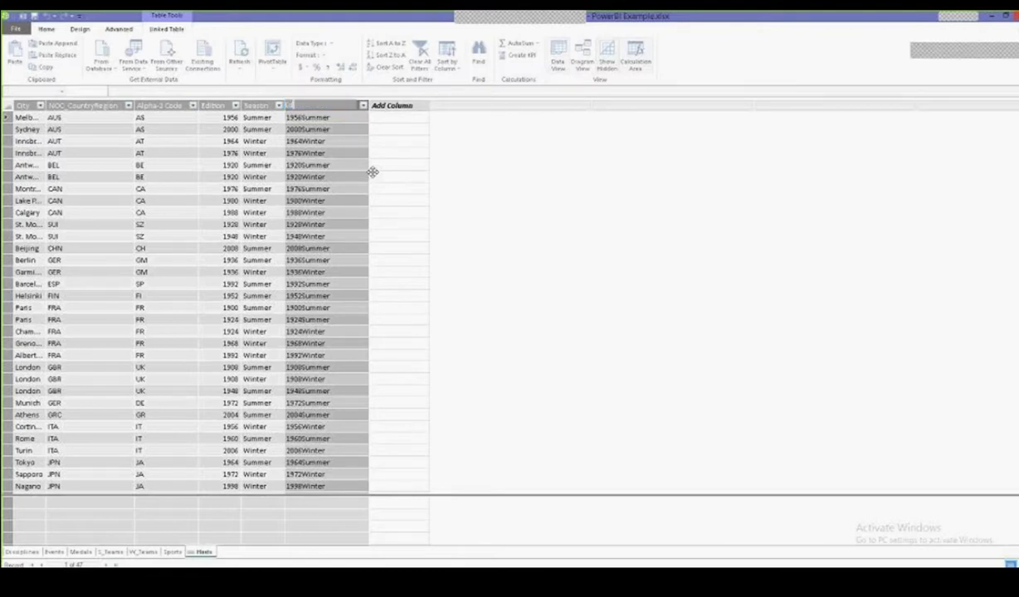
type("itionID")
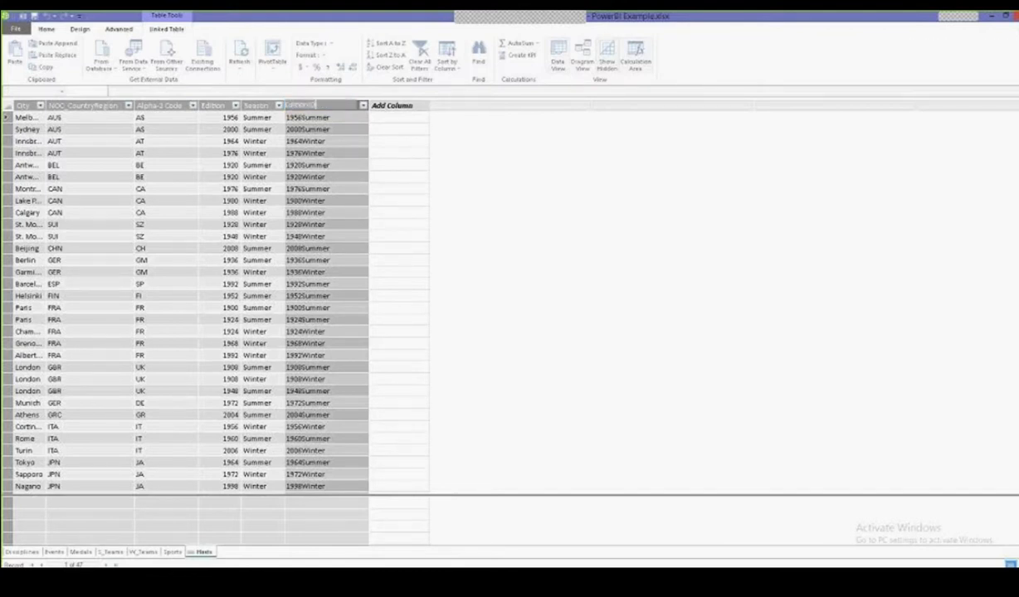
key("Return")
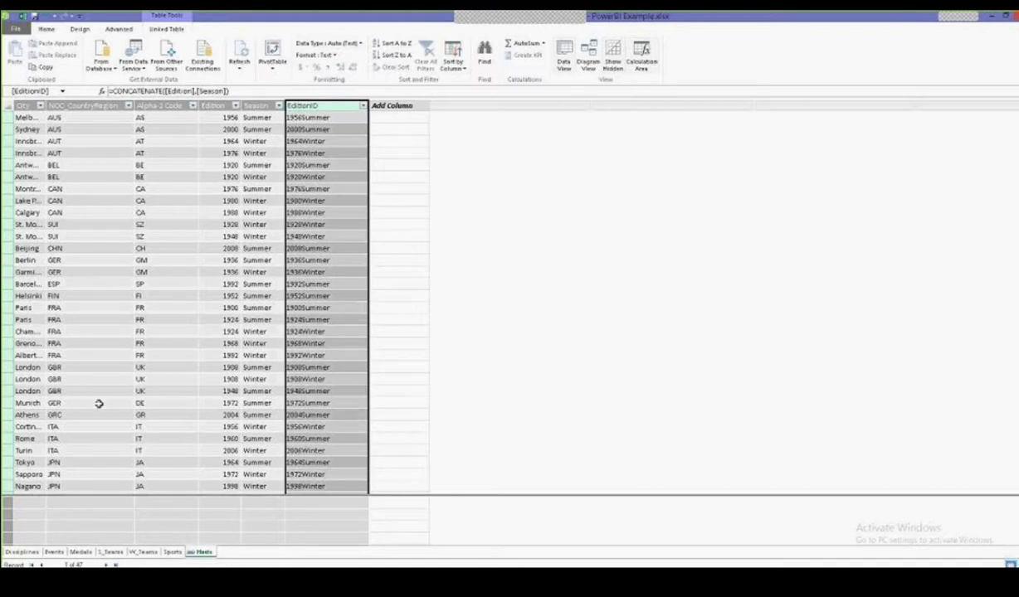
Step: Open the Medals table and examine the date values in its Edition column
left_click(83, 553)
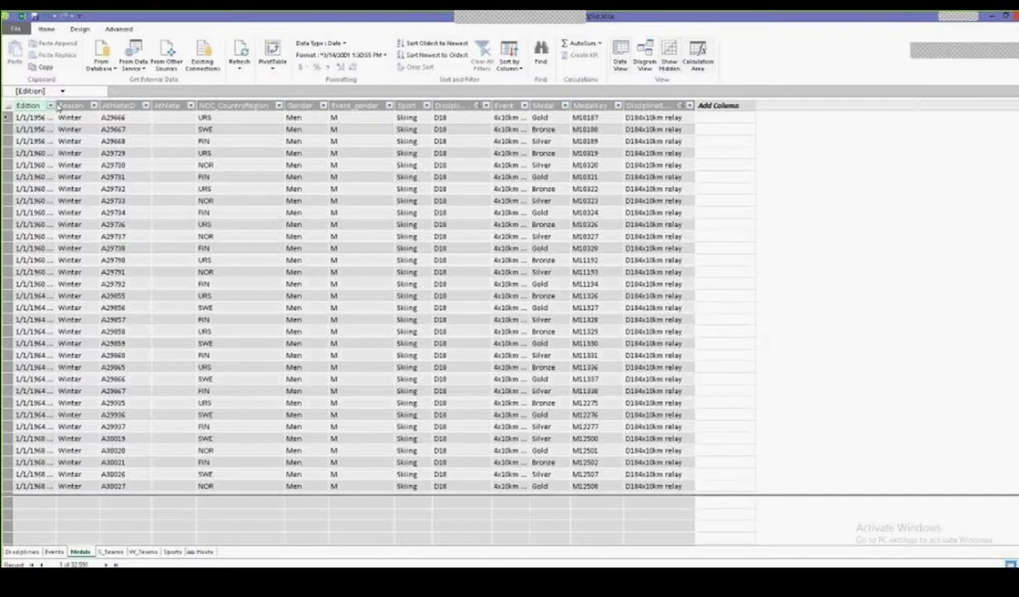
left_click(34, 117)
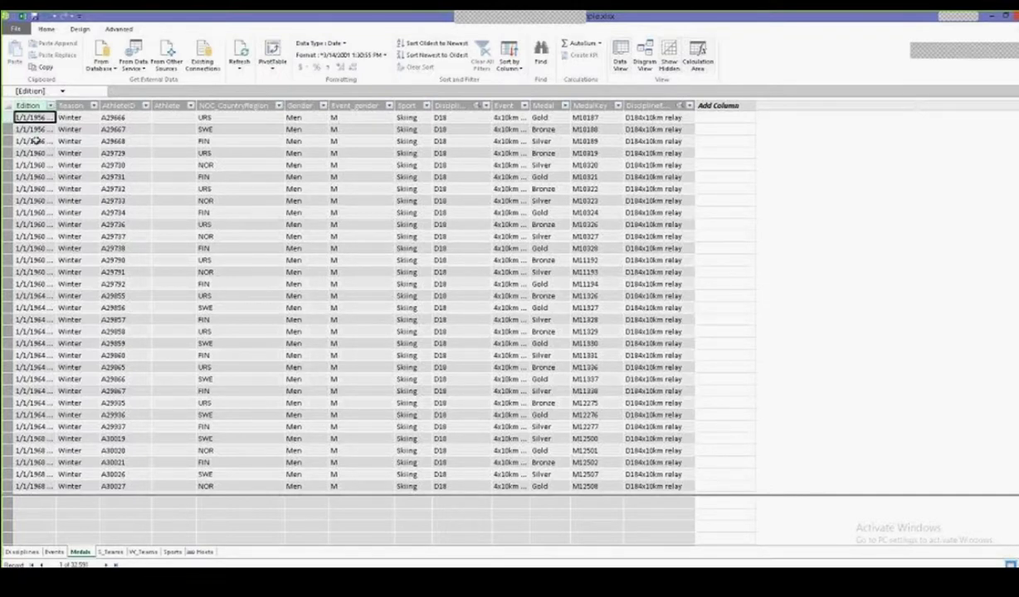
left_click(33, 164)
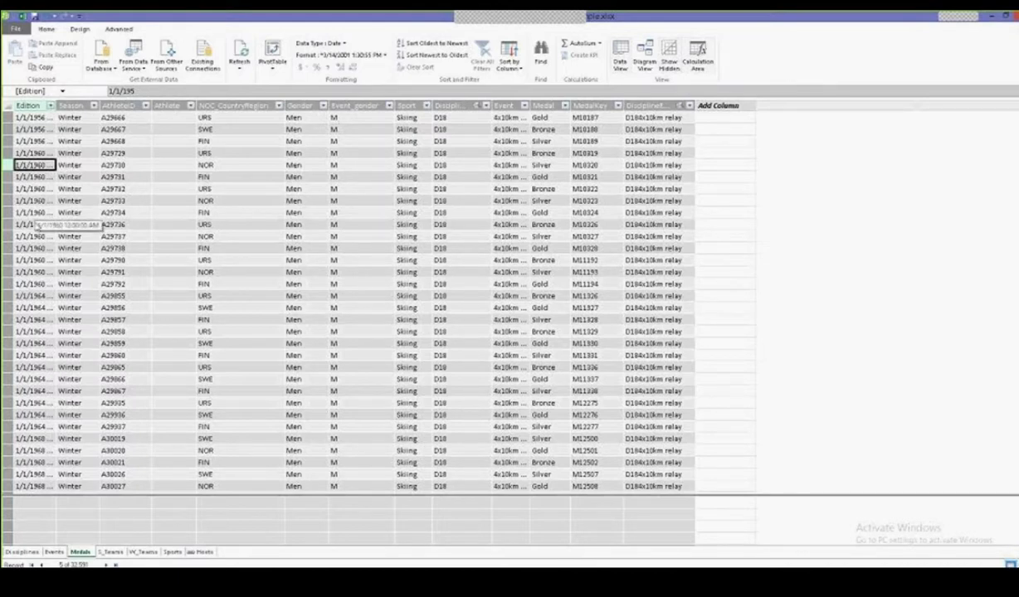
left_click(29, 153)
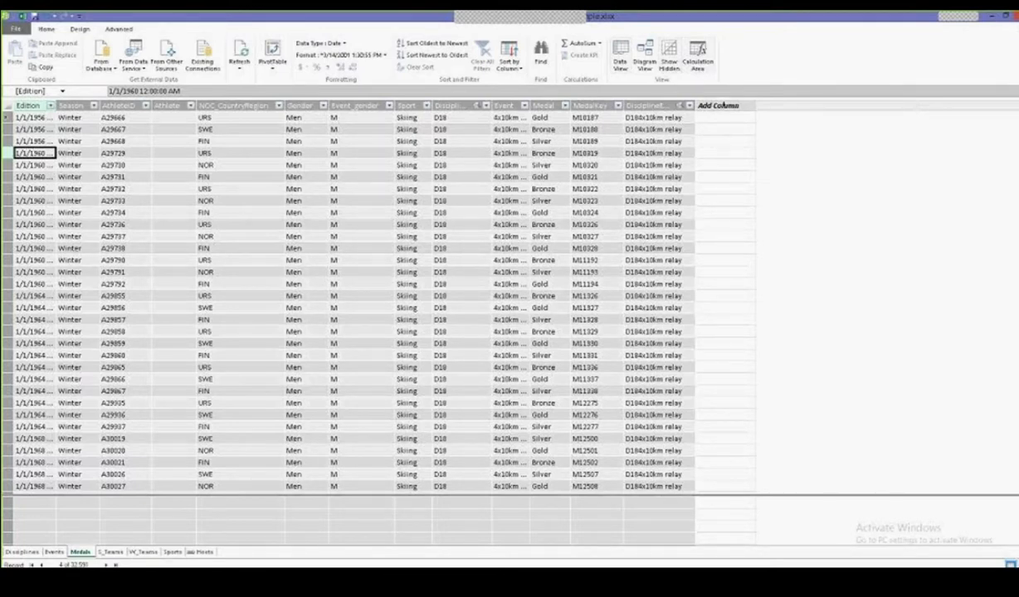
Step: Create a calculated column in the Medals table with the formula =YEAR([Edition])
left_click(722, 106)
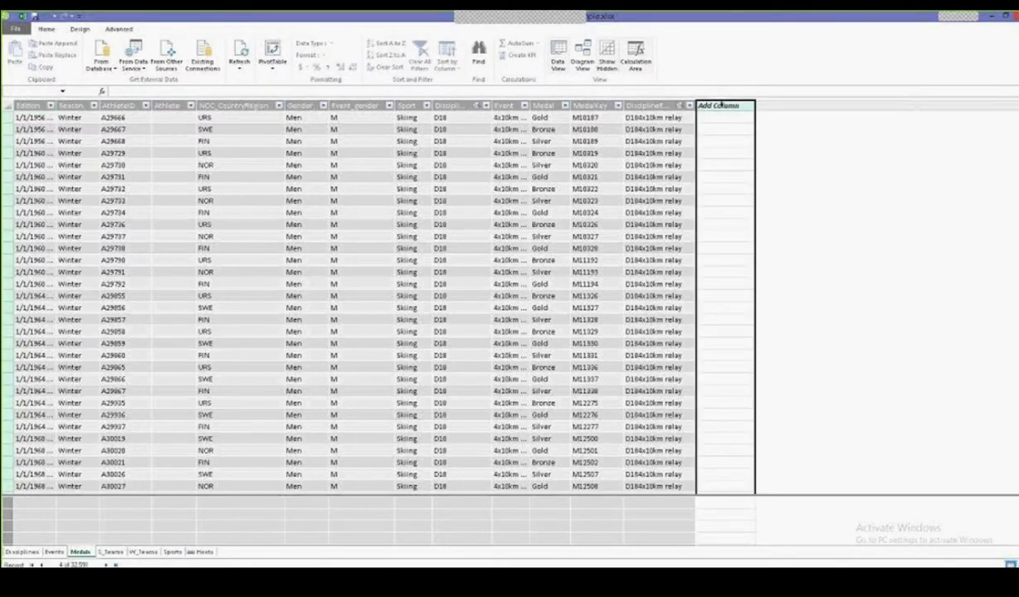
left_click(135, 88)
type("=")
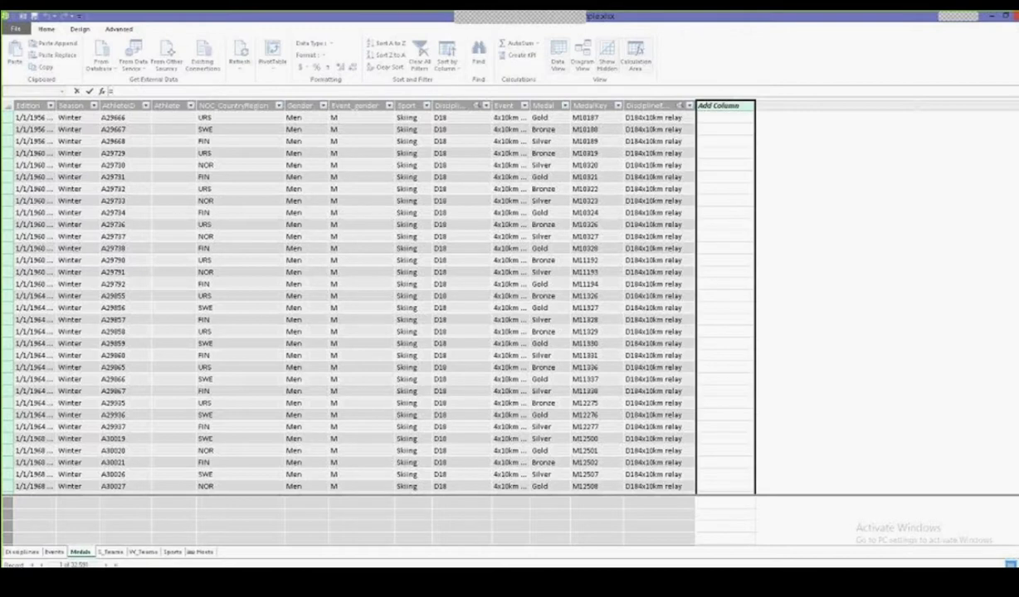
type("Y")
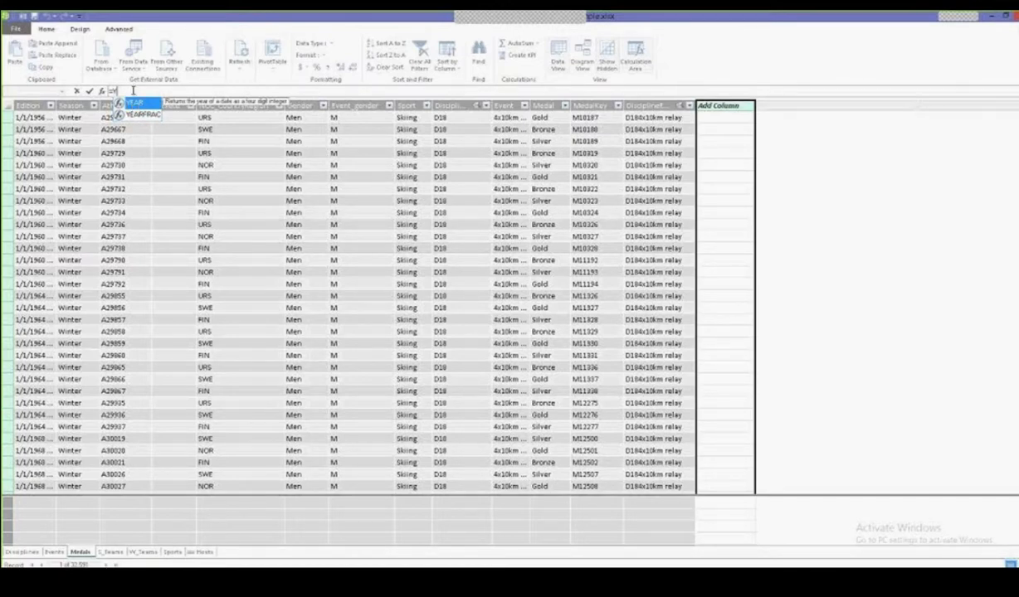
key("BackSpace")
key("BackSpace")
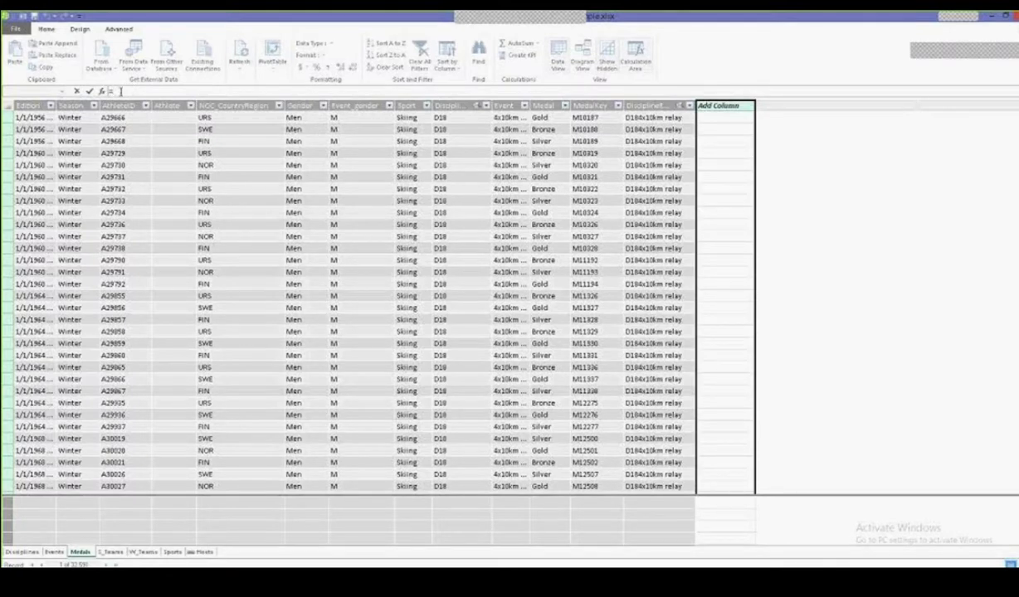
type("=")
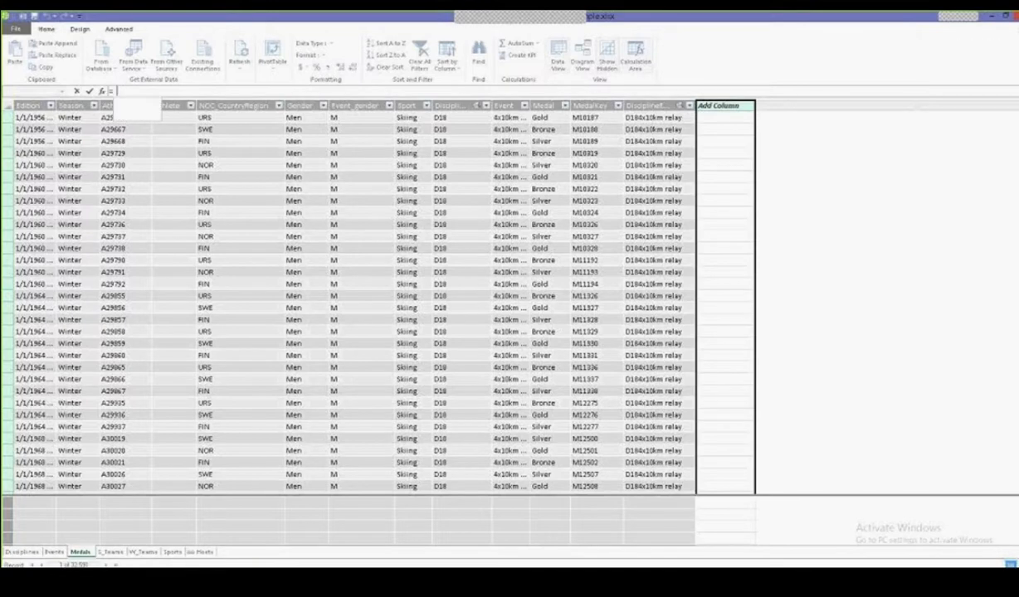
type("YEAR")
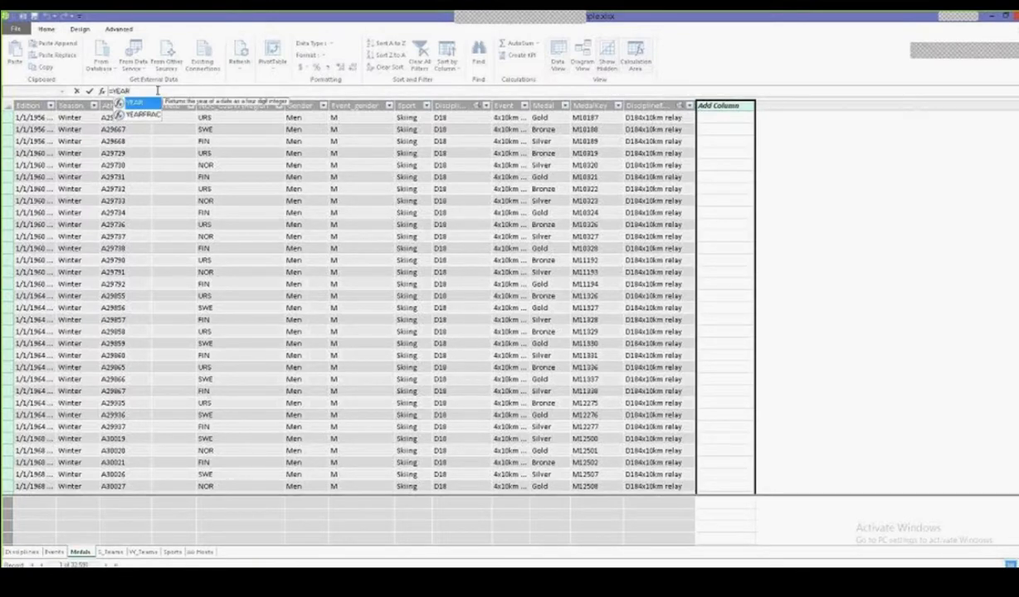
type("(")
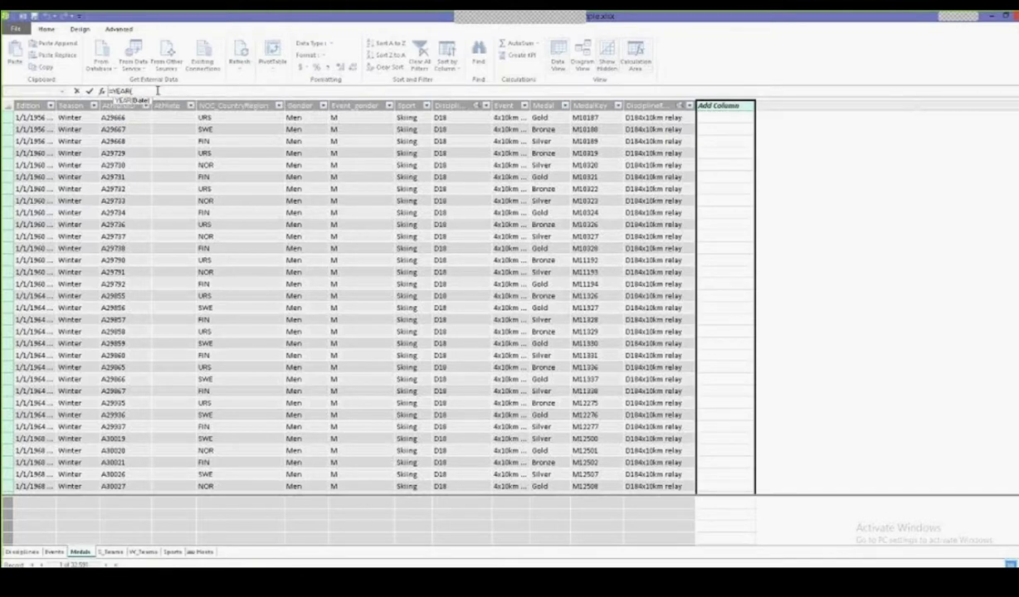
type("[E")
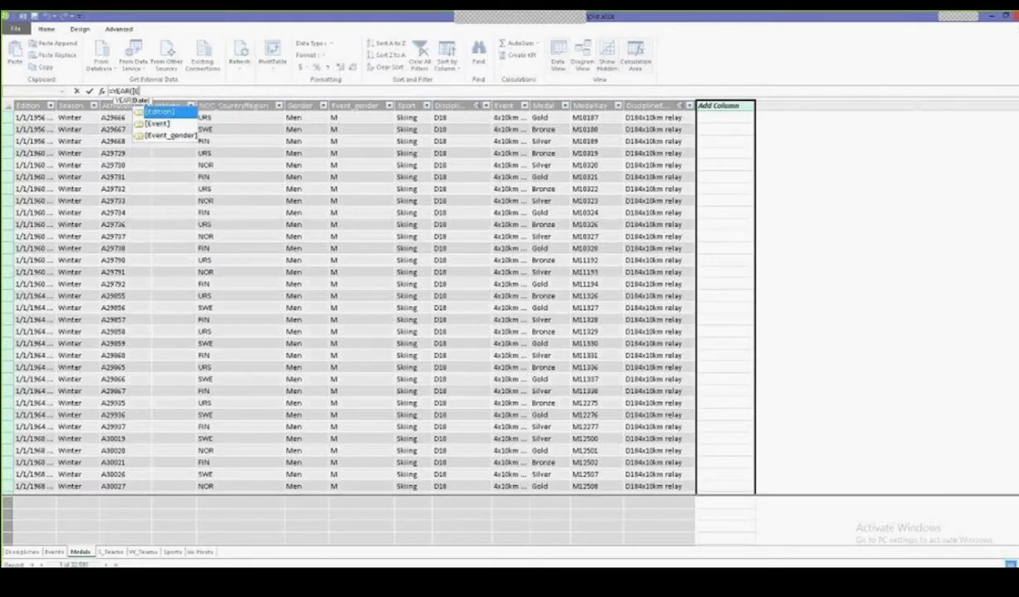
key("Tab")
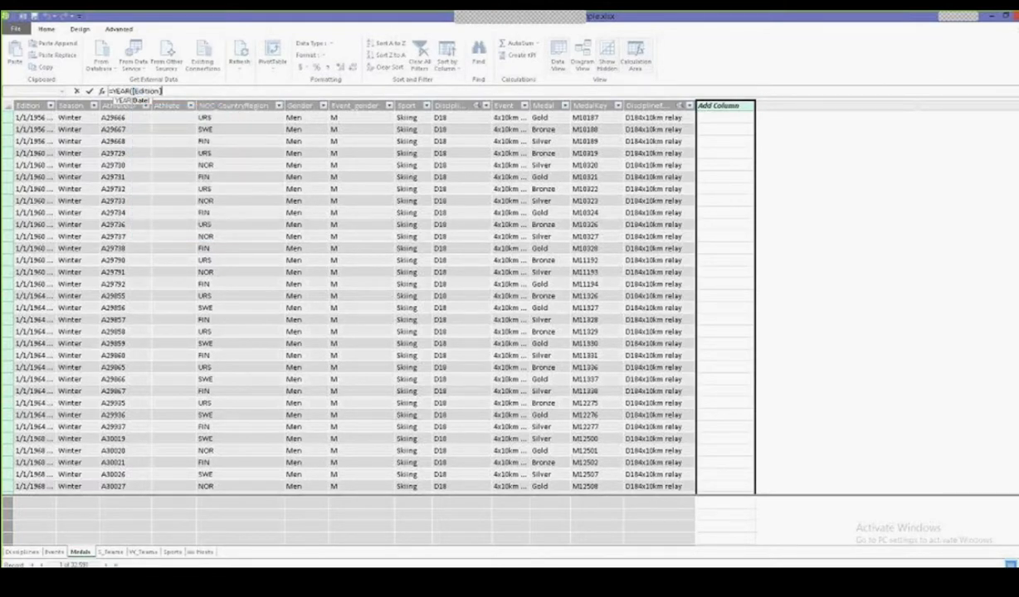
type(")")
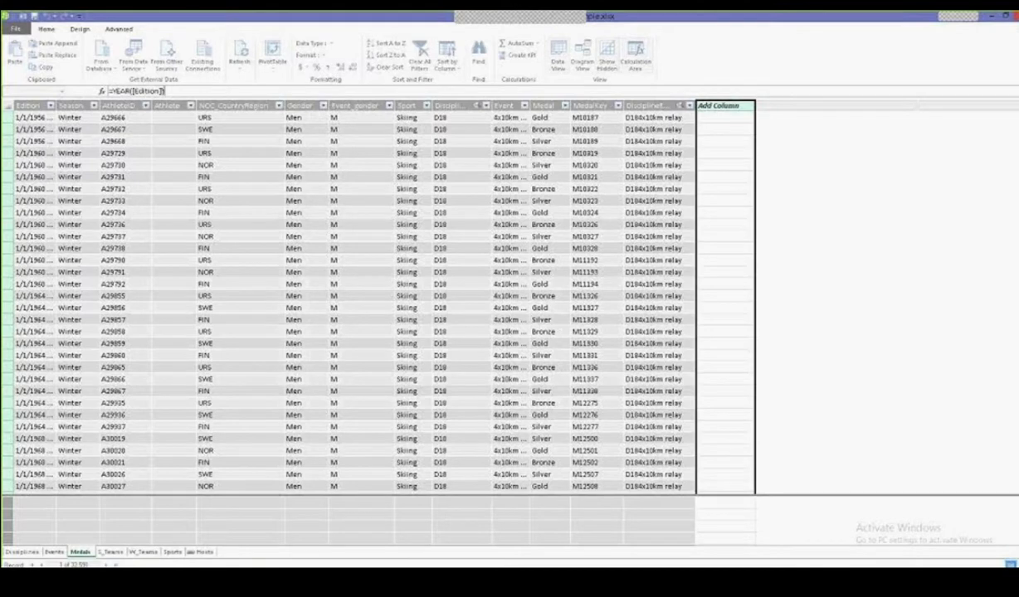
key("Return")
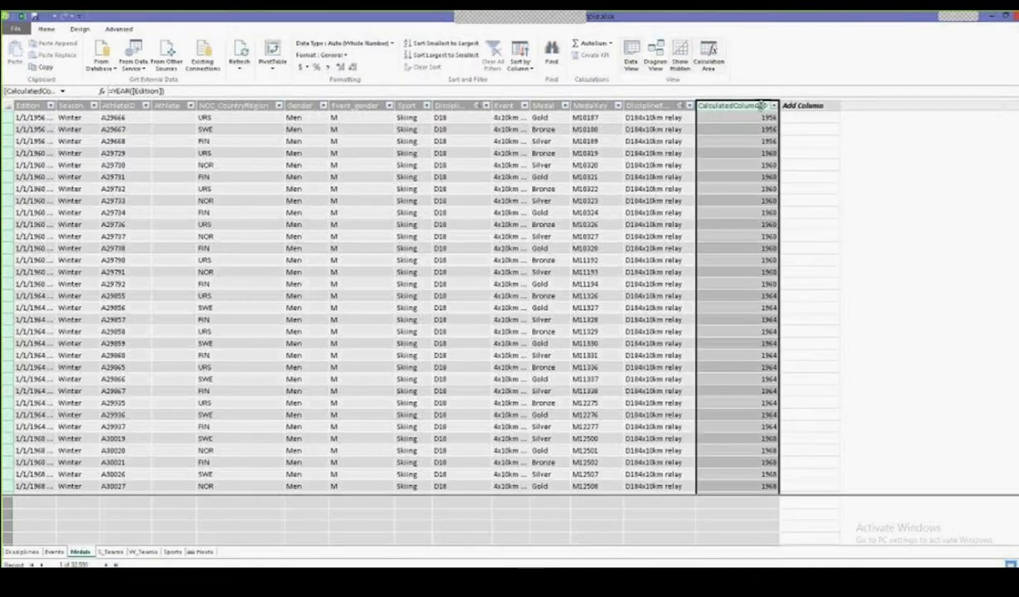
Step: Rename the Medals table's new calculated column as Year
right_click(734, 106)
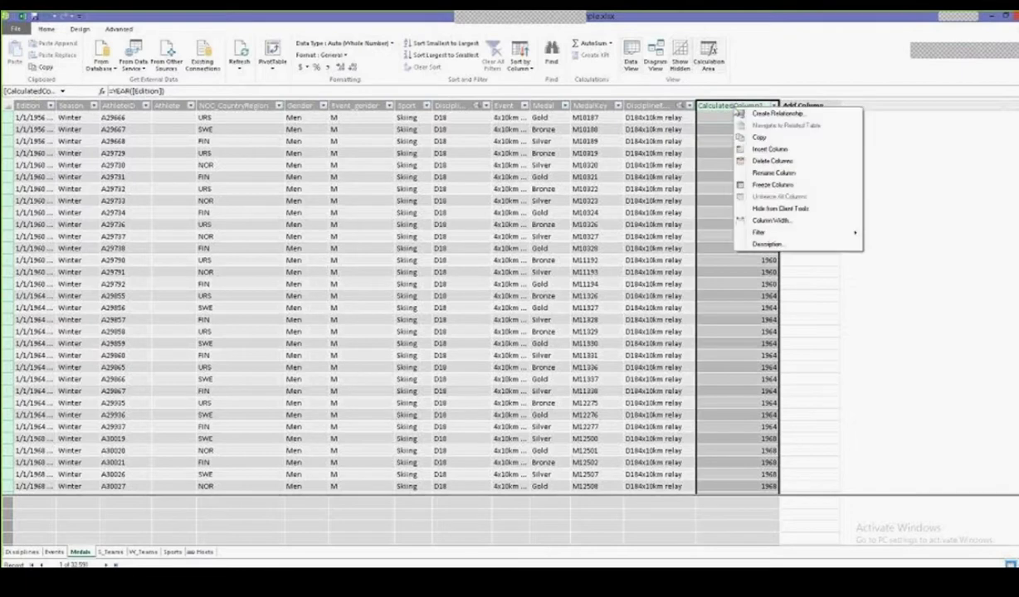
left_click(784, 174)
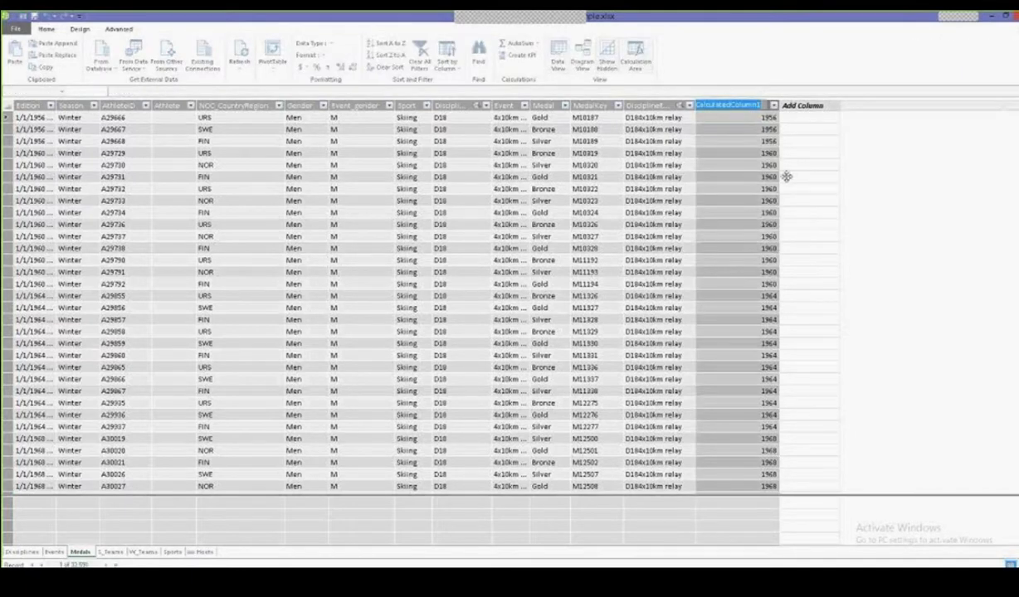
type("Yea")
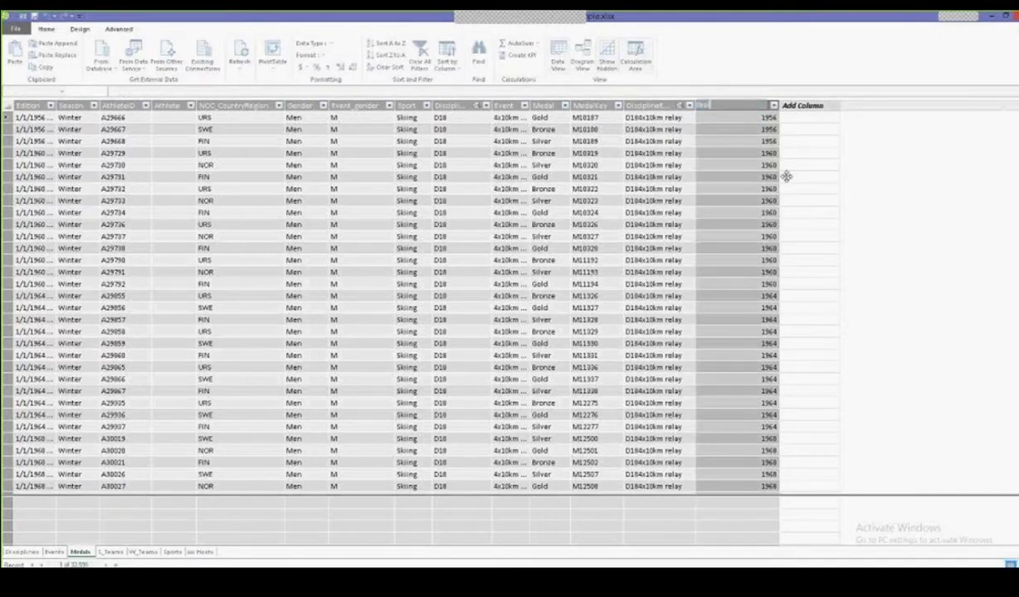
type("r")
key("Return")
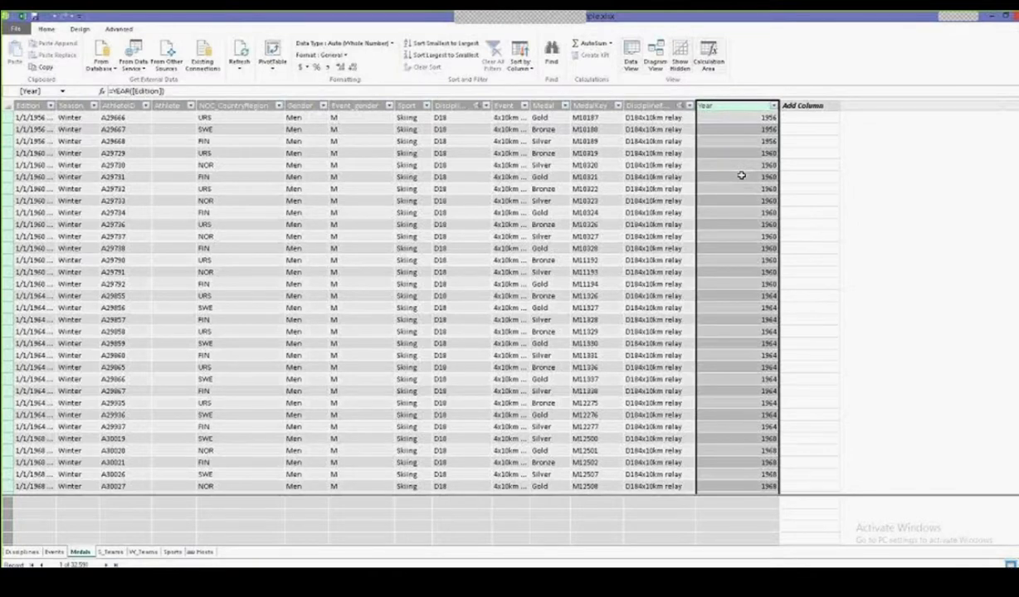
Step: Add another calculated column to the Medals table with the formula =CONCATENATE([Year],[Season])
left_click(794, 106)
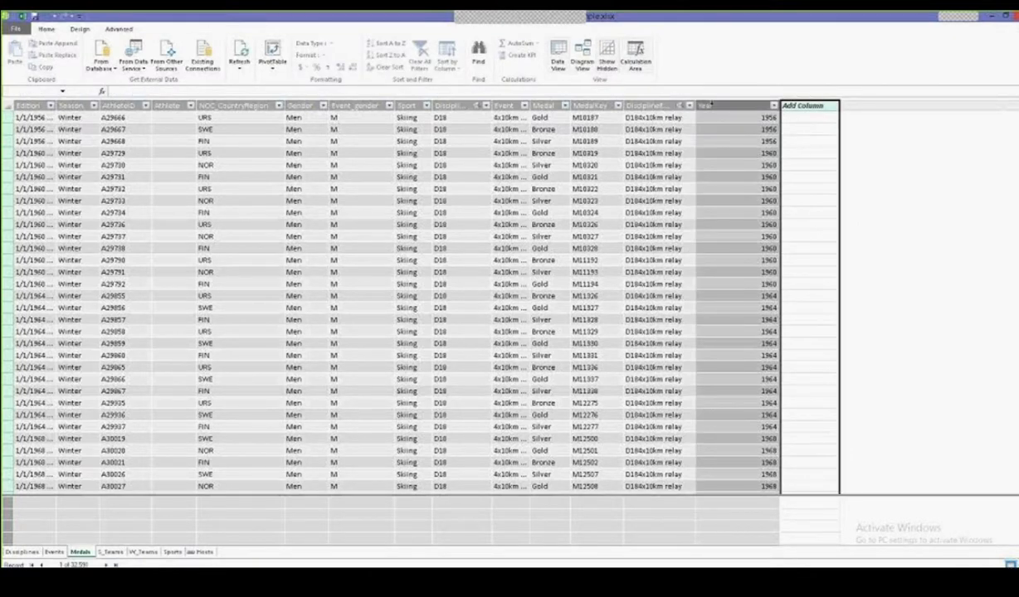
left_click(154, 90)
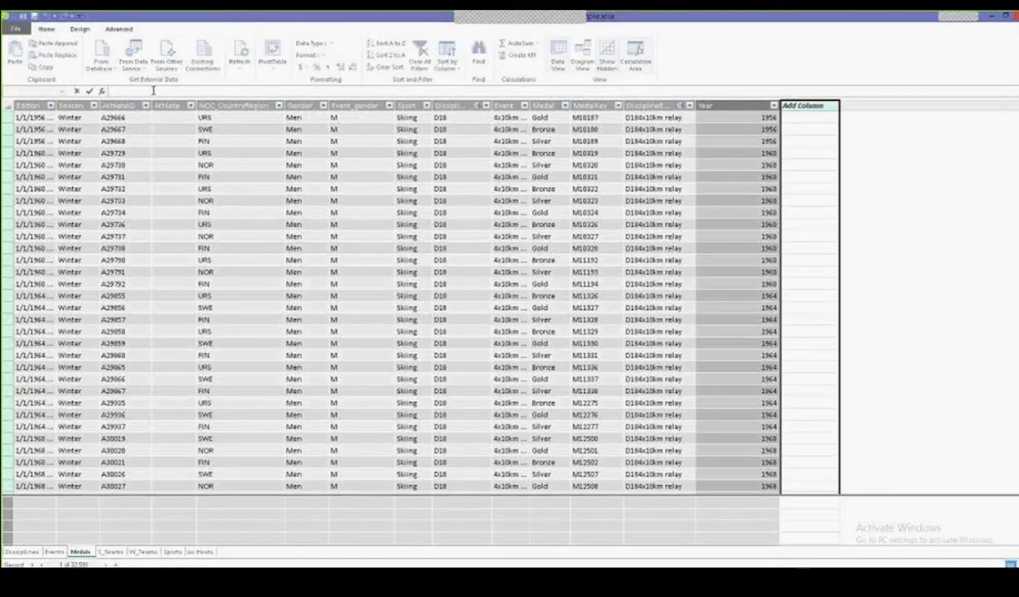
type("=c")
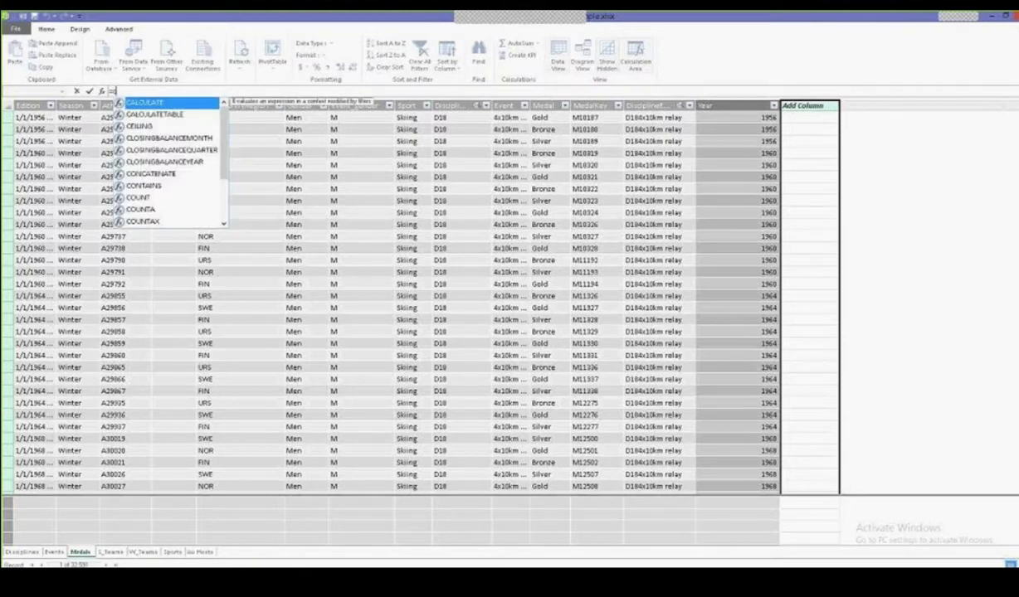
left_click(142, 176)
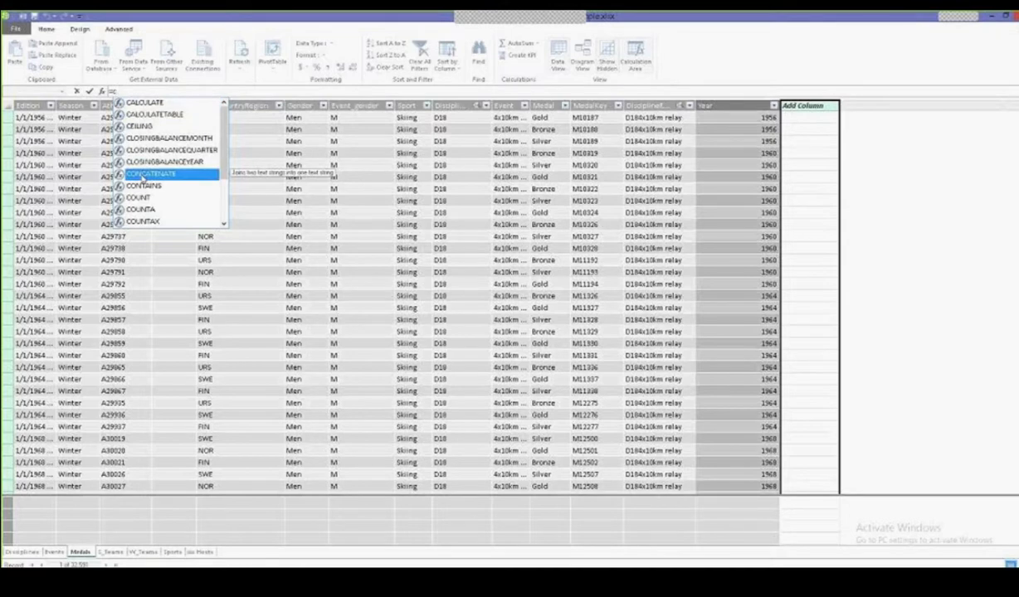
double_click(142, 176)
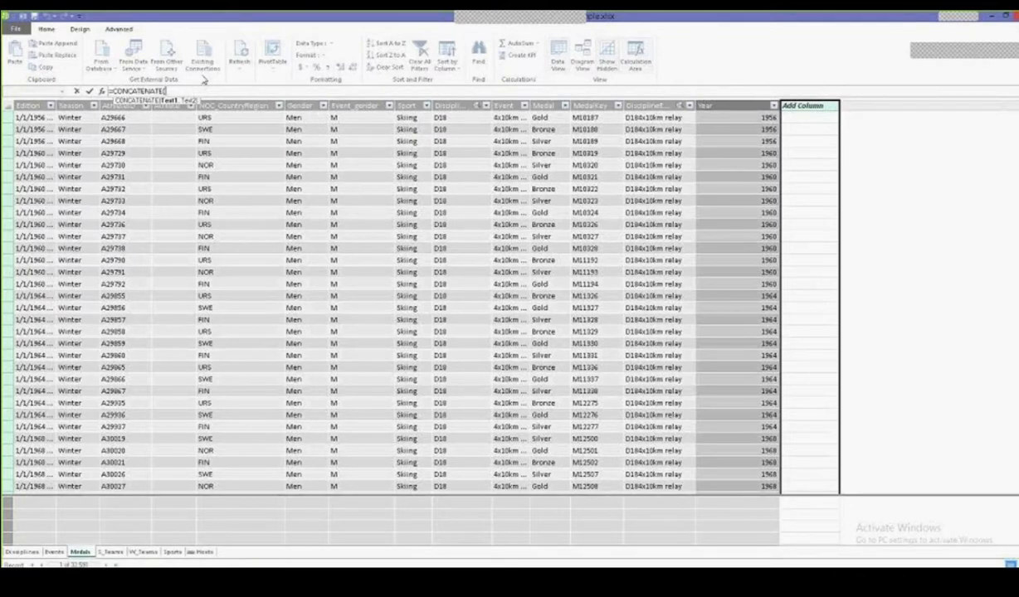
type("[Y")
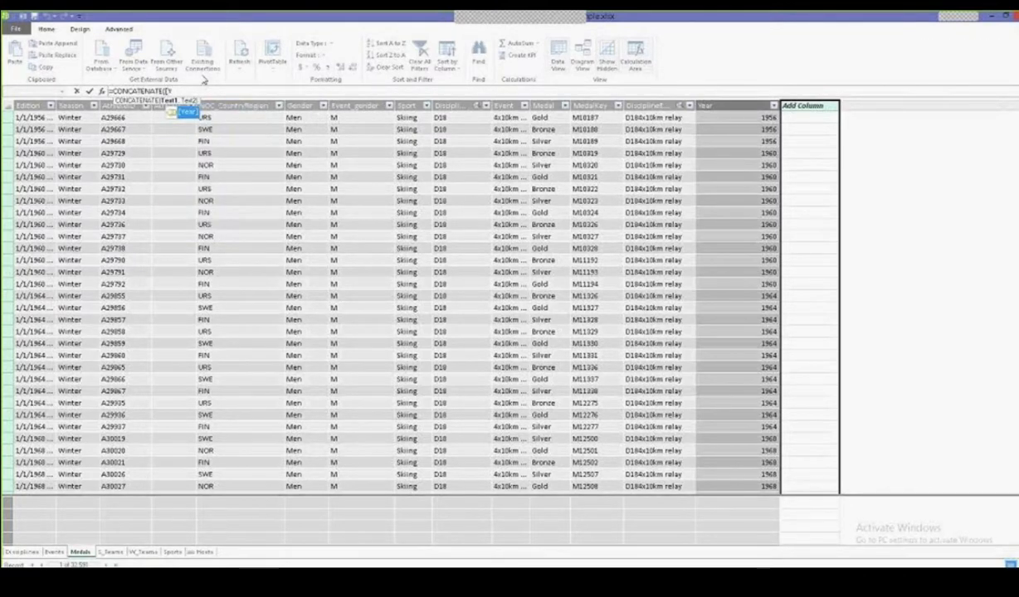
key("Tab")
type(",")
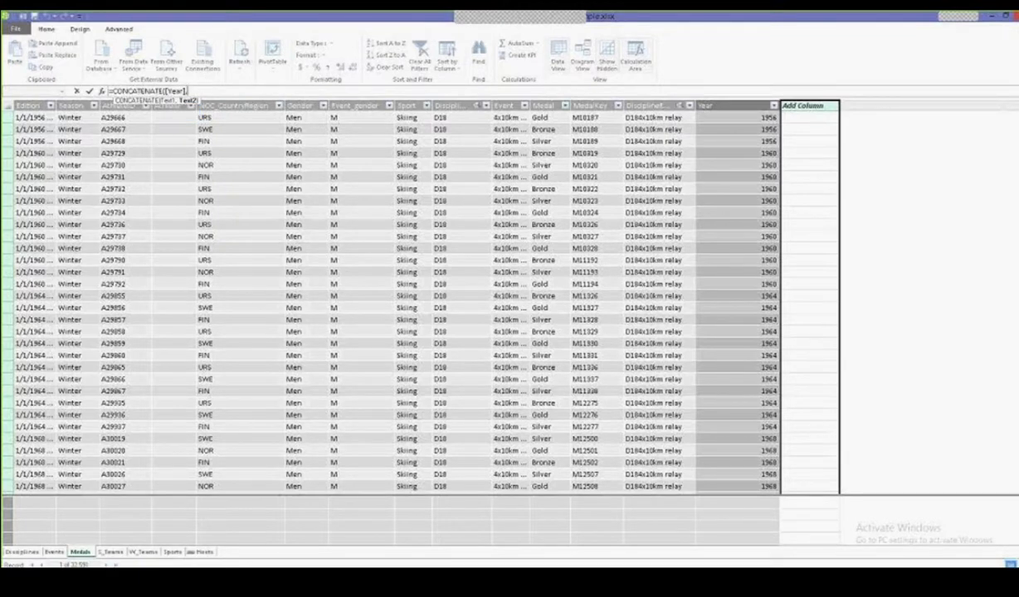
type("[")
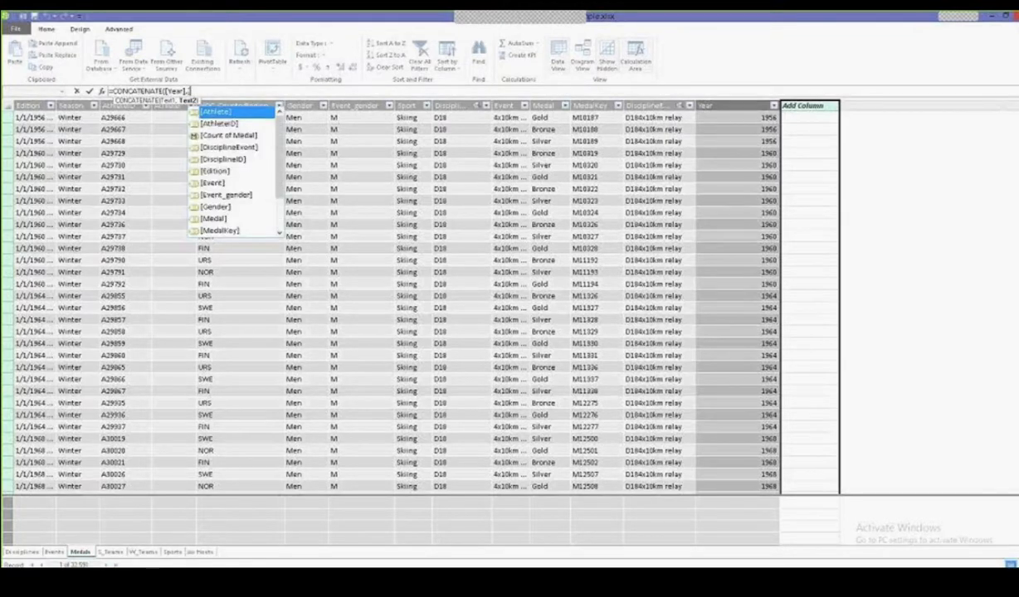
type("E")
key("BackSpace")
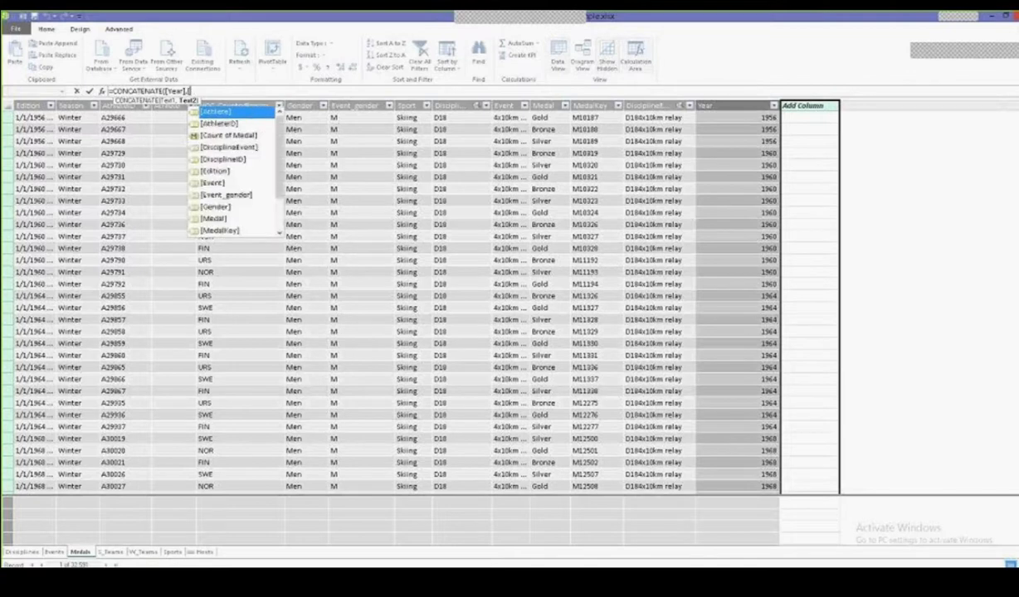
type("S")
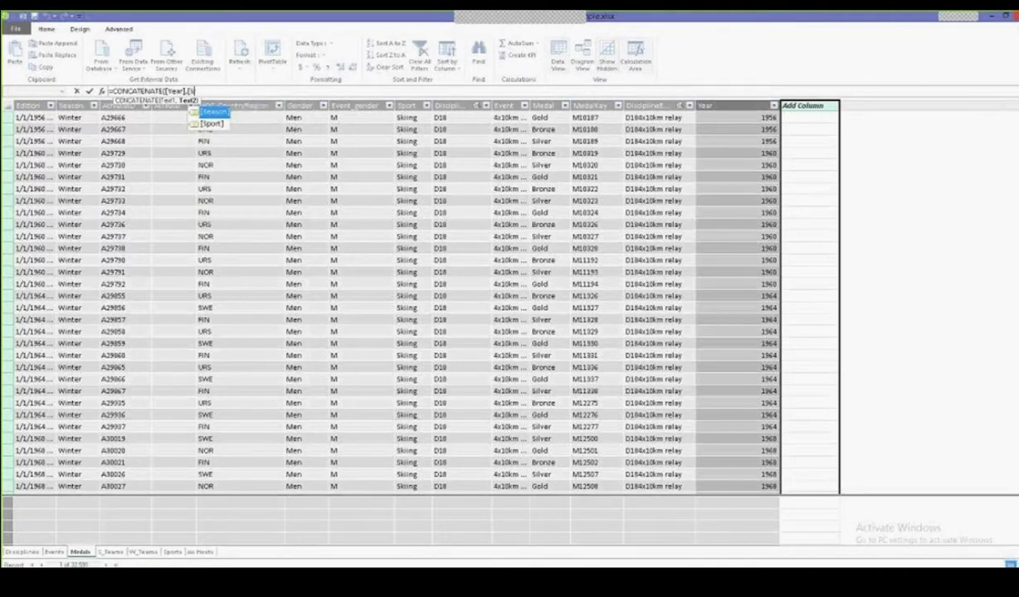
type("ea")
key("Tab")
type(")")
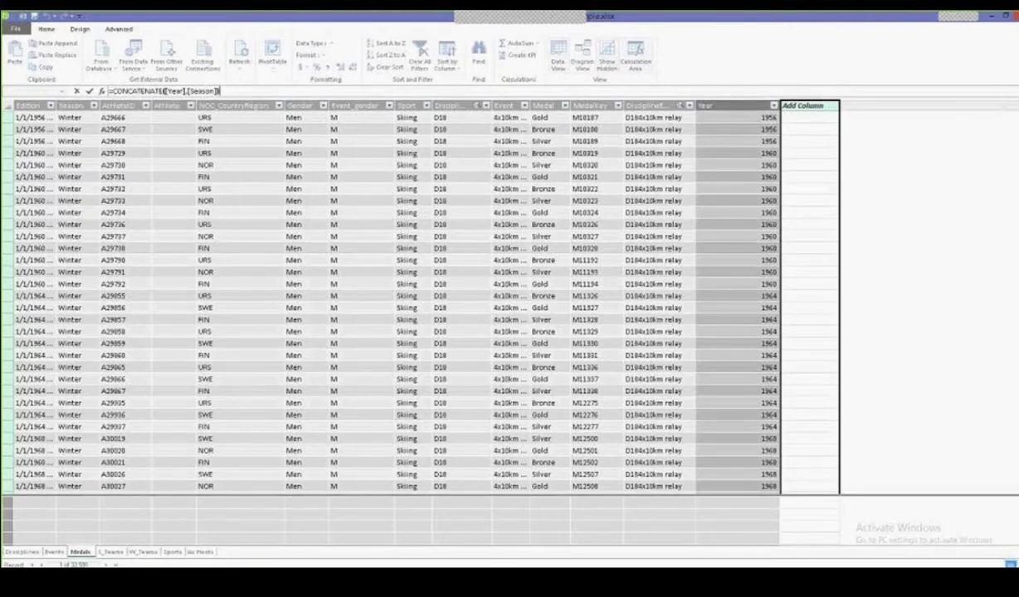
key("Return")
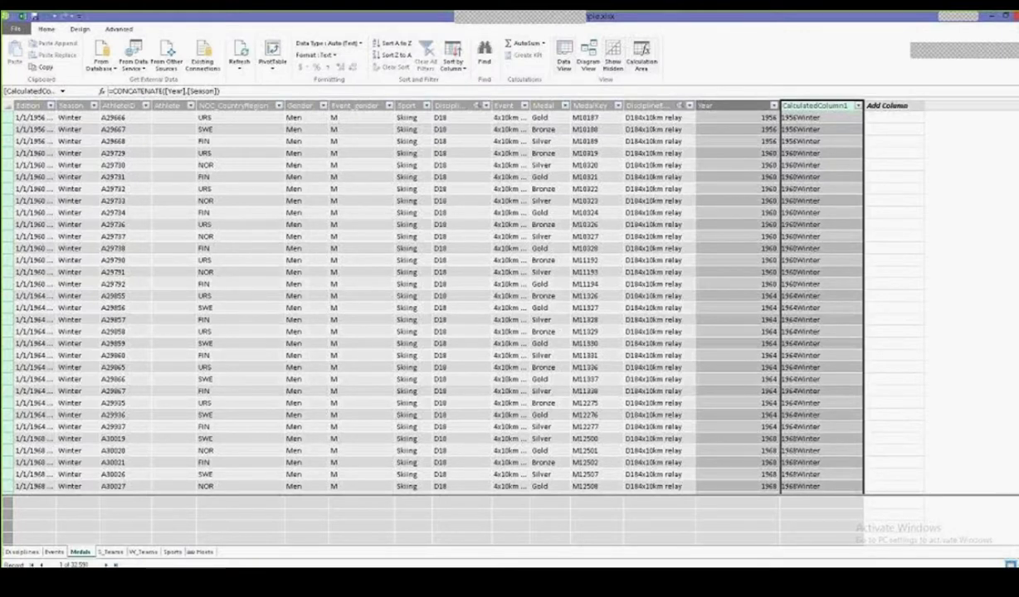
Step: Rename the Medals table's concatenated year-and-season column as EditionID
right_click(822, 107)
left_click(861, 172)
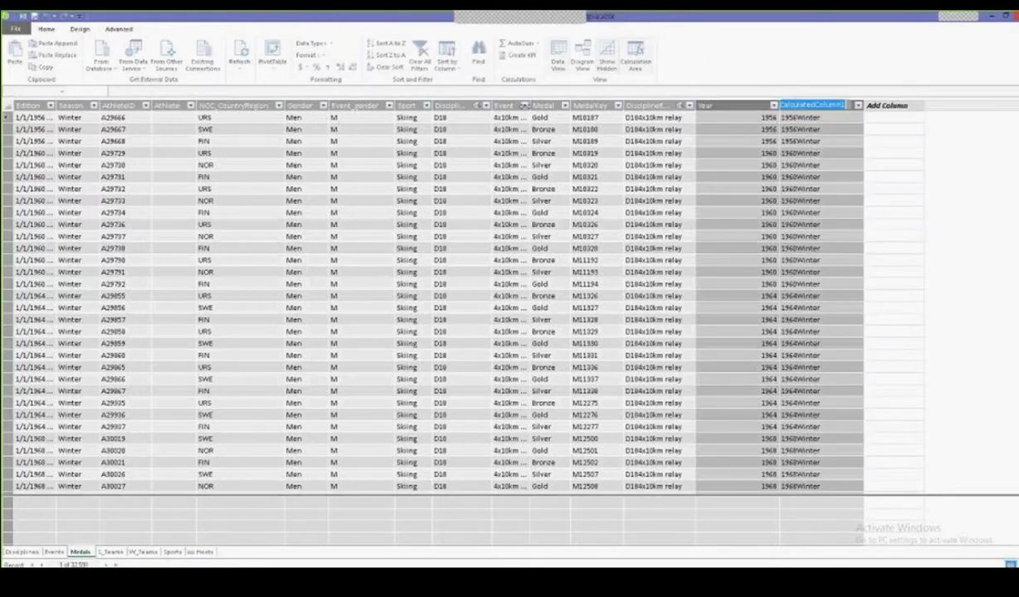
type("Edi")
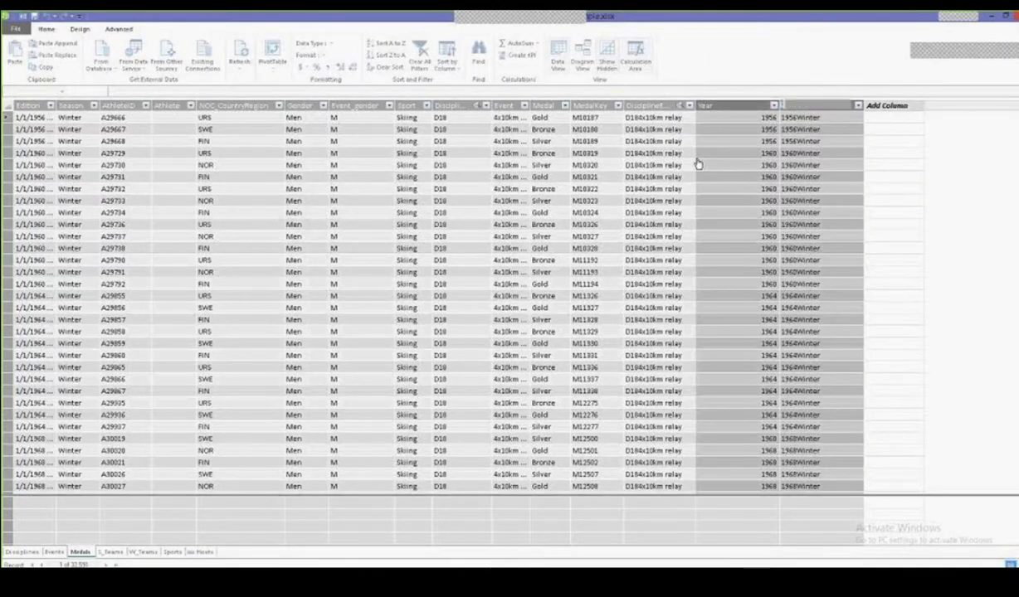
type("tionID")
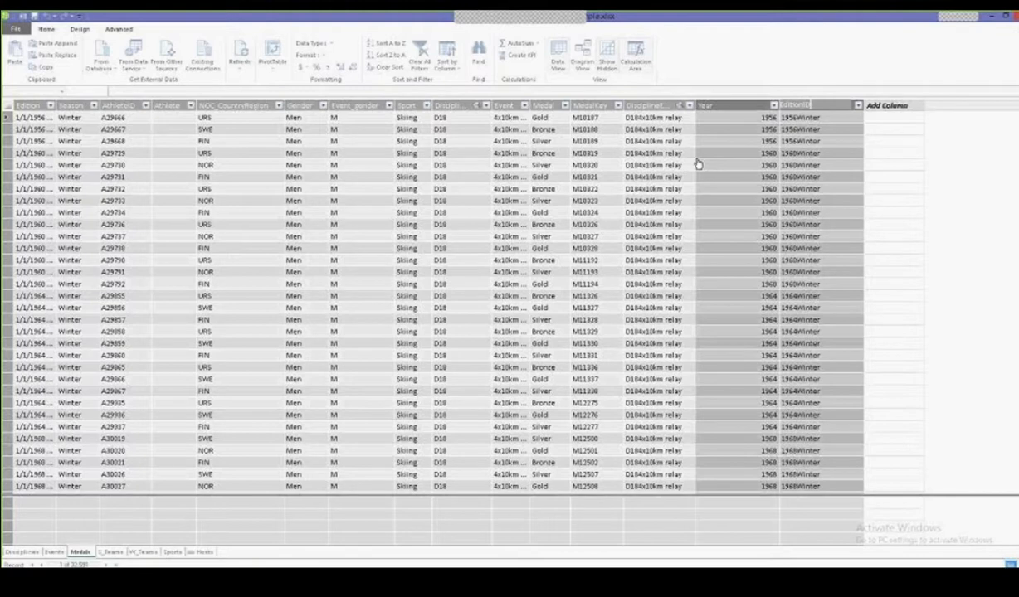
key("Return")
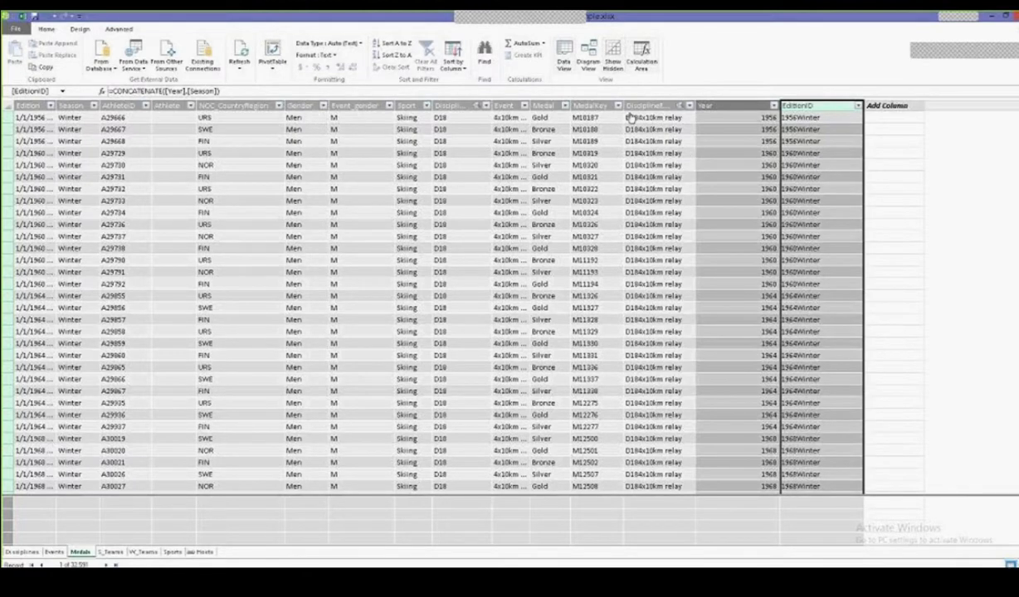
Step: Show the model as a diagram and relate the Medals table's EditionID column to EditionID in the Hosts table
left_click(588, 55)
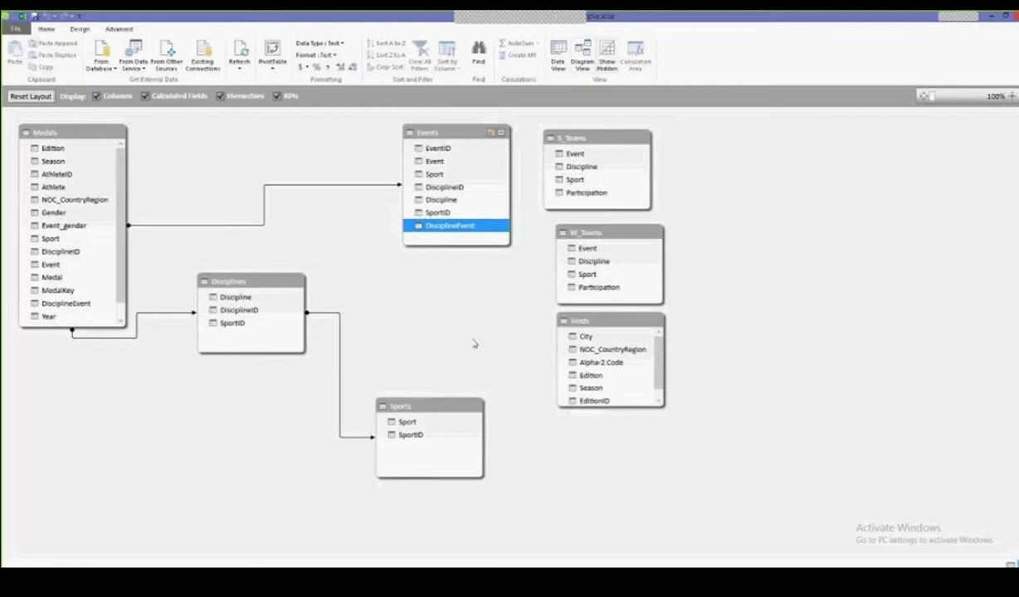
left_click(594, 402)
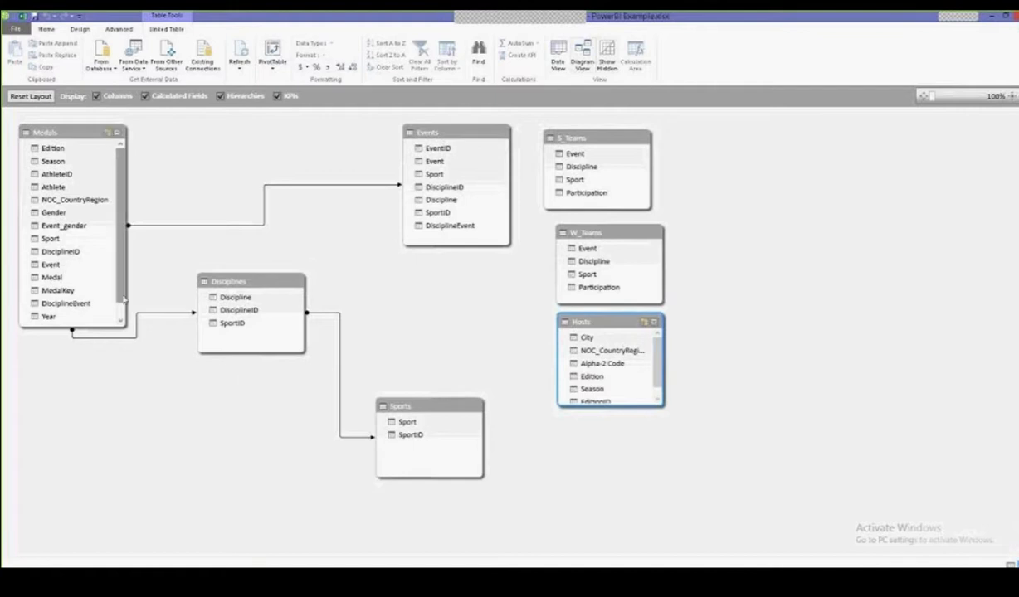
scroll(121, 288, "down", 1)
left_click(56, 314)
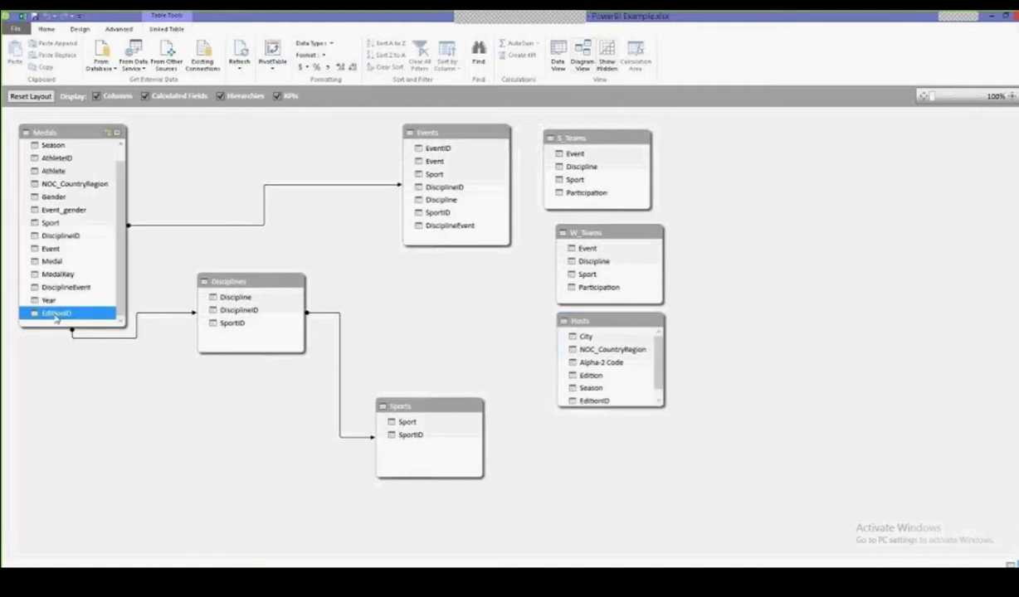
left_click_drag(57, 318, 603, 398)
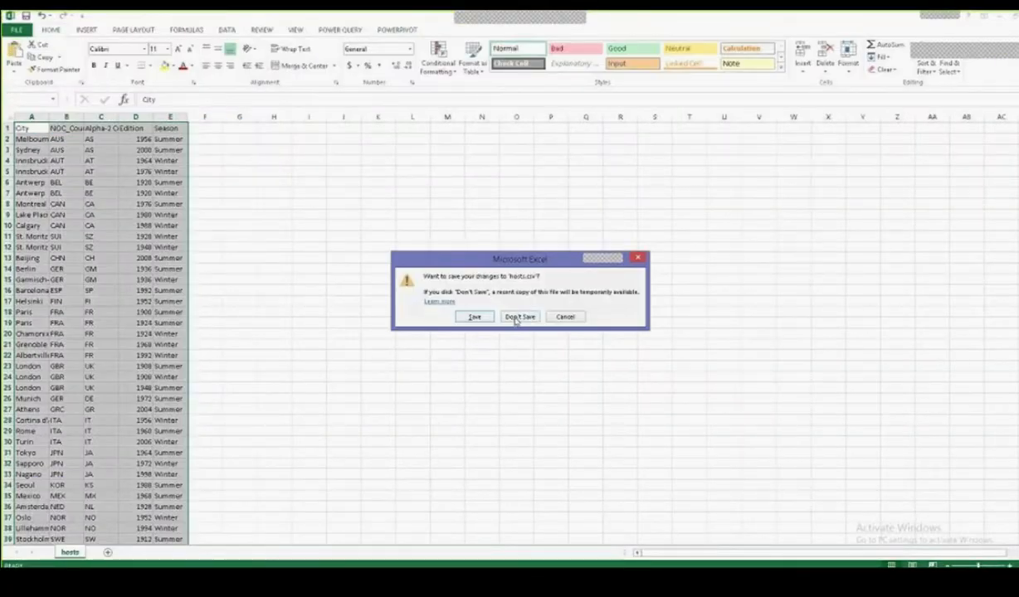
Step: Close hosts.csv without saving its changes and return to the Power Pivot diagram
left_click(519, 317)
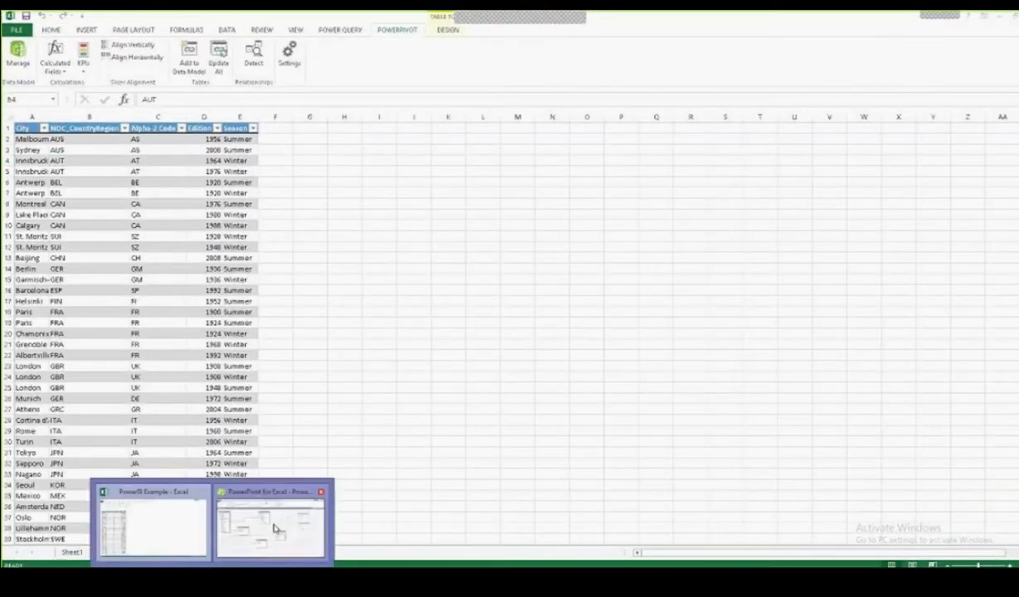
left_click(275, 529)
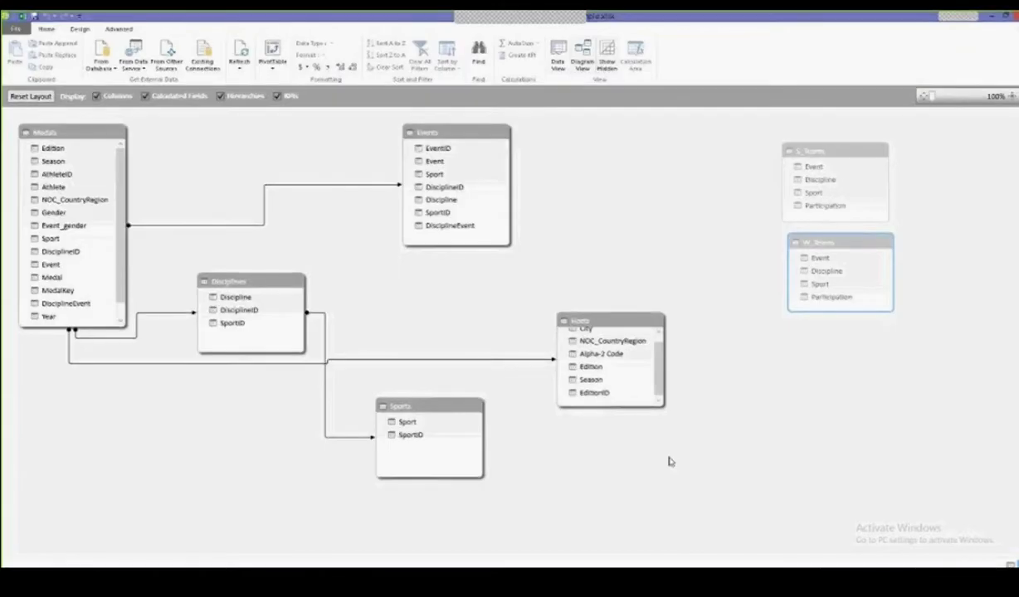
right_click(818, 154)
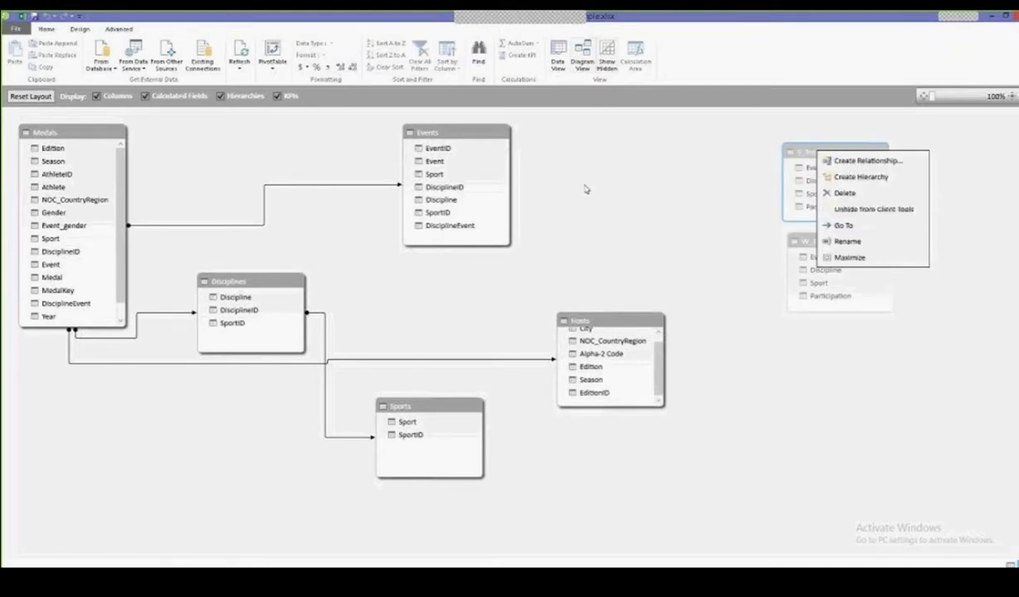
left_click(584, 185)
left_click(416, 148)
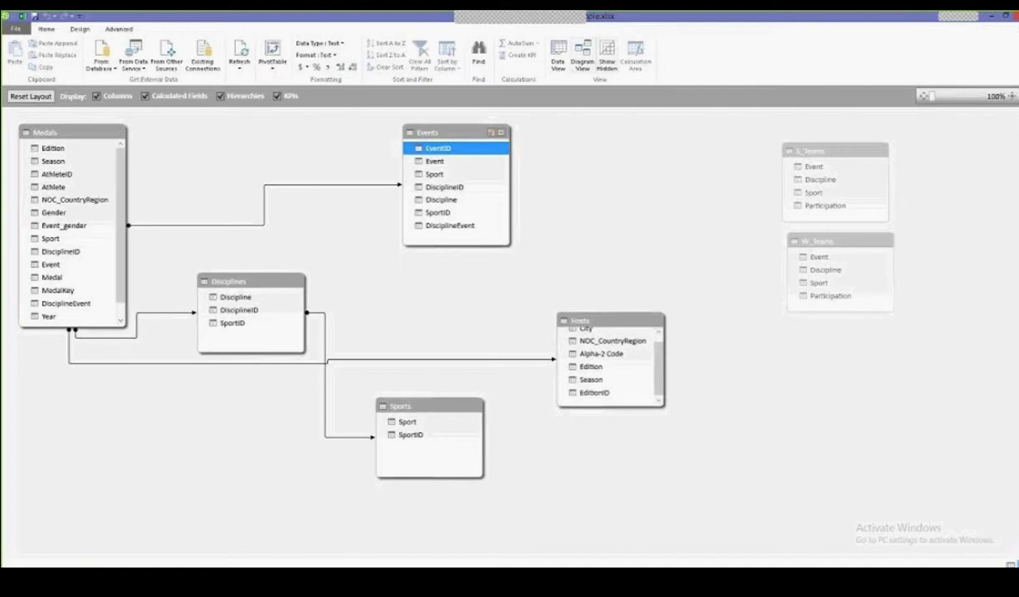
right_click(452, 152)
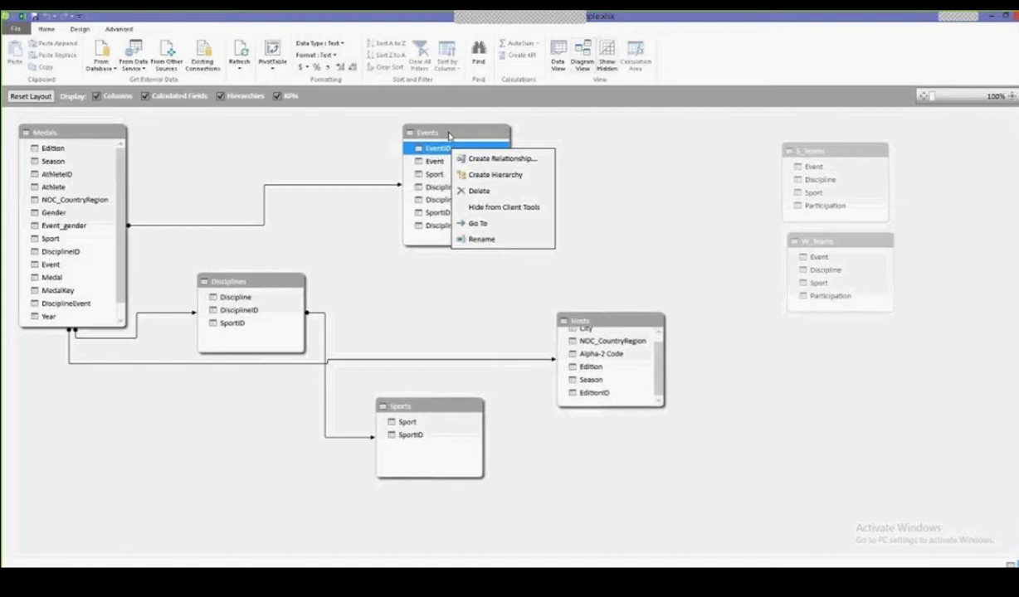
Step: Create a hierarchy named SDE in the Events table and make the table's box taller
left_click(449, 136)
right_click(450, 136)
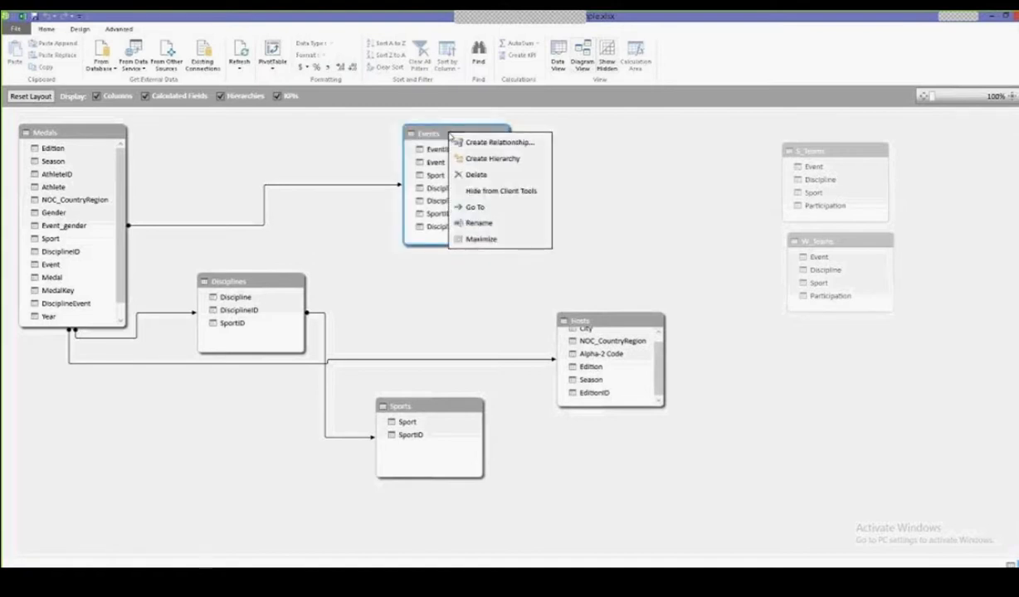
left_click(495, 159)
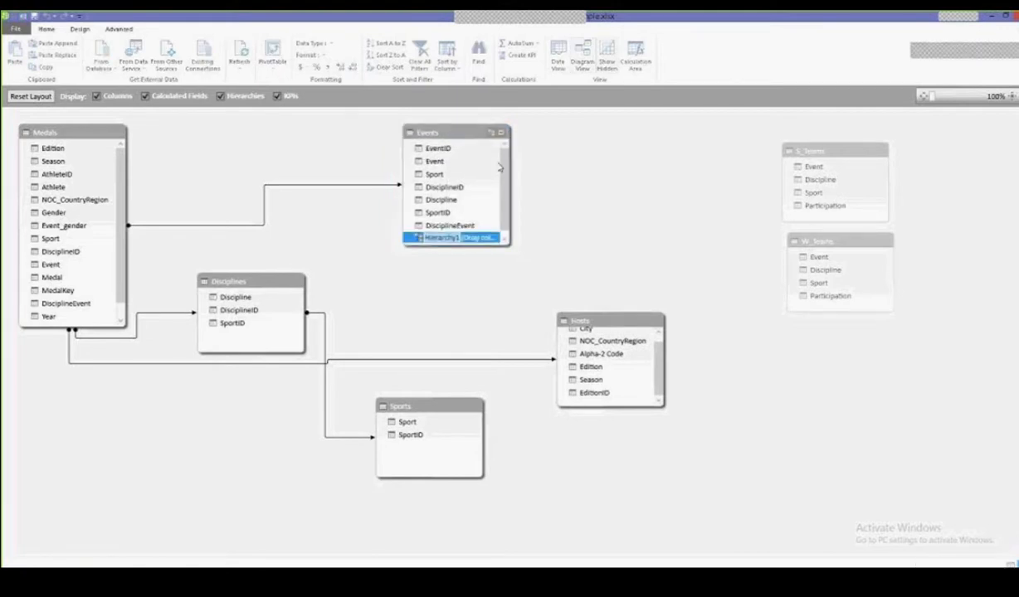
type("SDE")
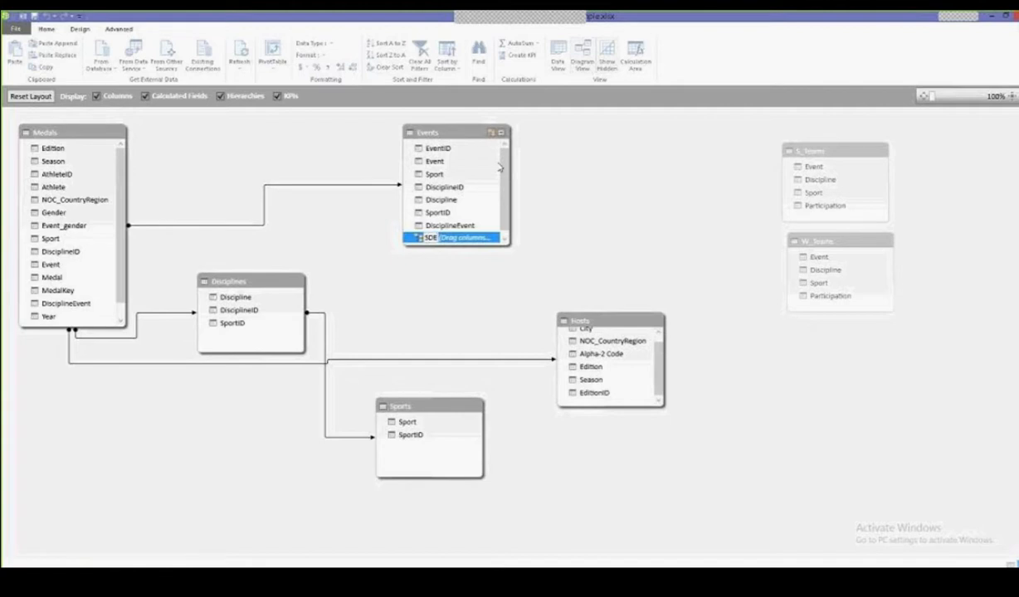
left_click(507, 240)
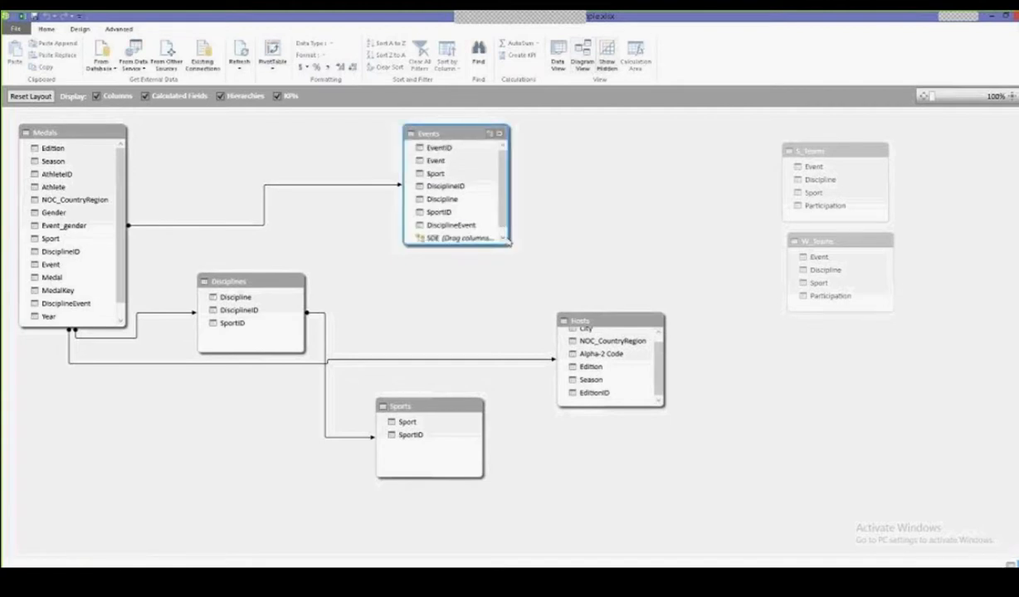
left_click_drag(508, 241, 497, 302)
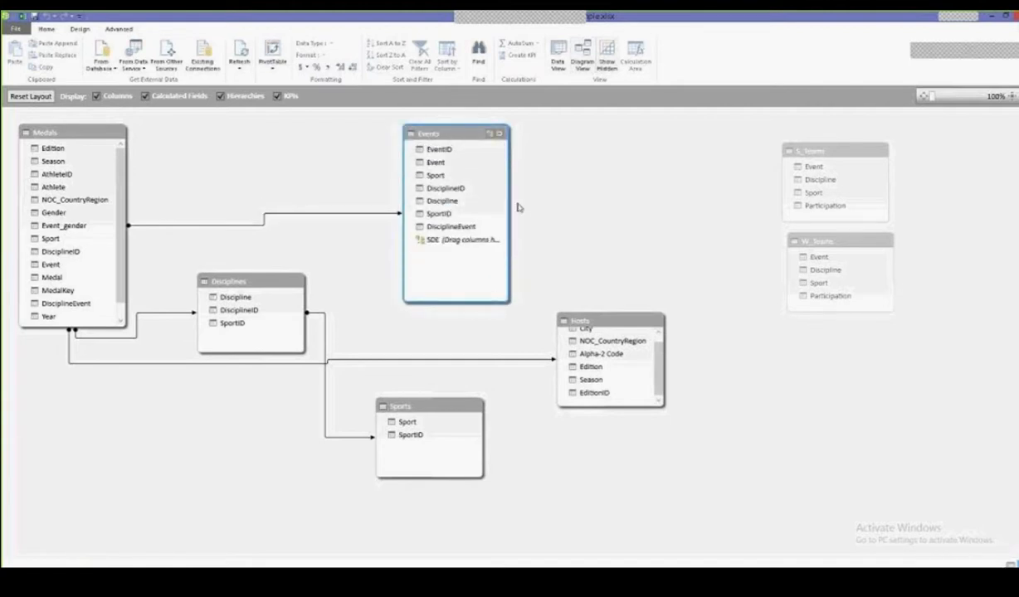
Step: Fill the SDE hierarchy with the Events columns Sport, Discipline and Event, in that order
left_click_drag(435, 175, 461, 255)
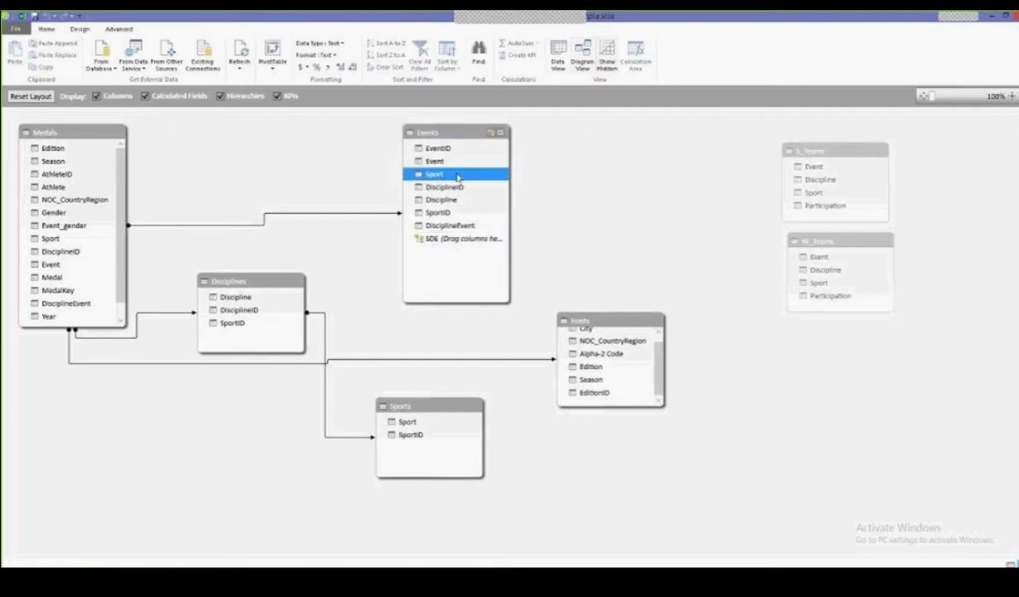
left_click(446, 202)
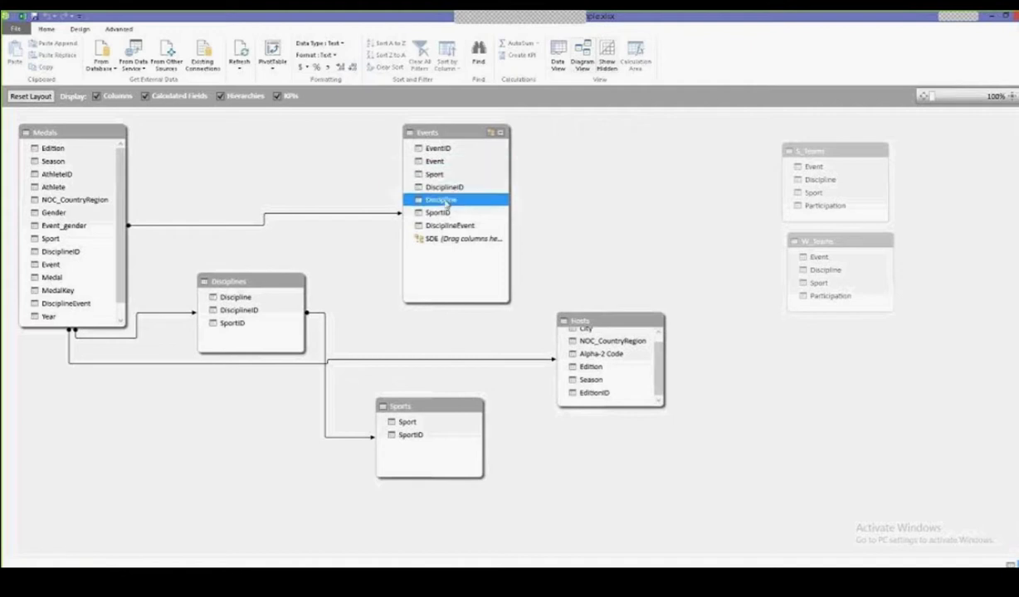
left_click_drag(446, 202, 448, 245)
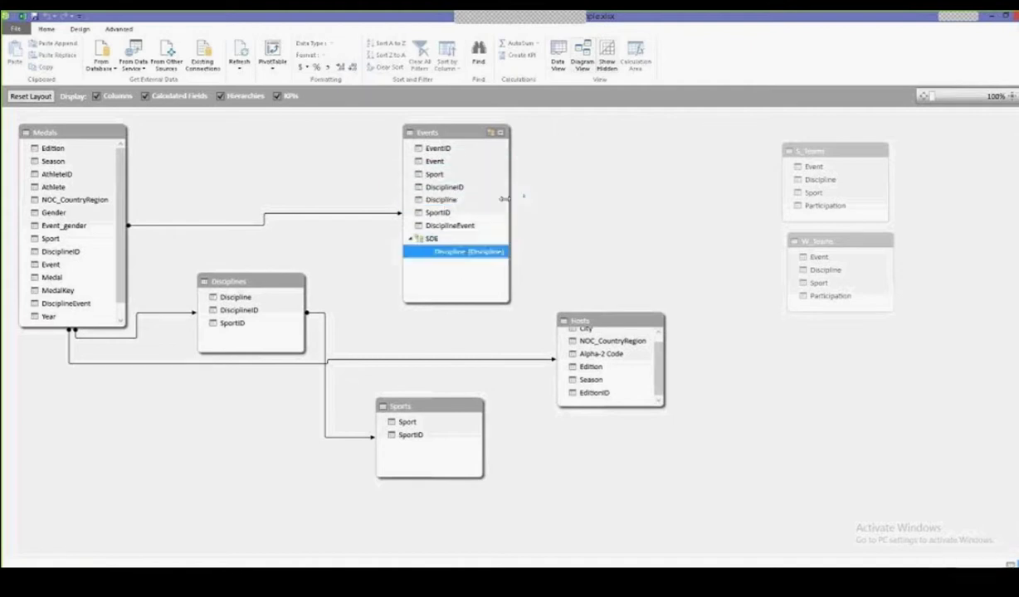
left_click(432, 174)
left_click_drag(432, 176, 441, 244)
left_click(453, 265)
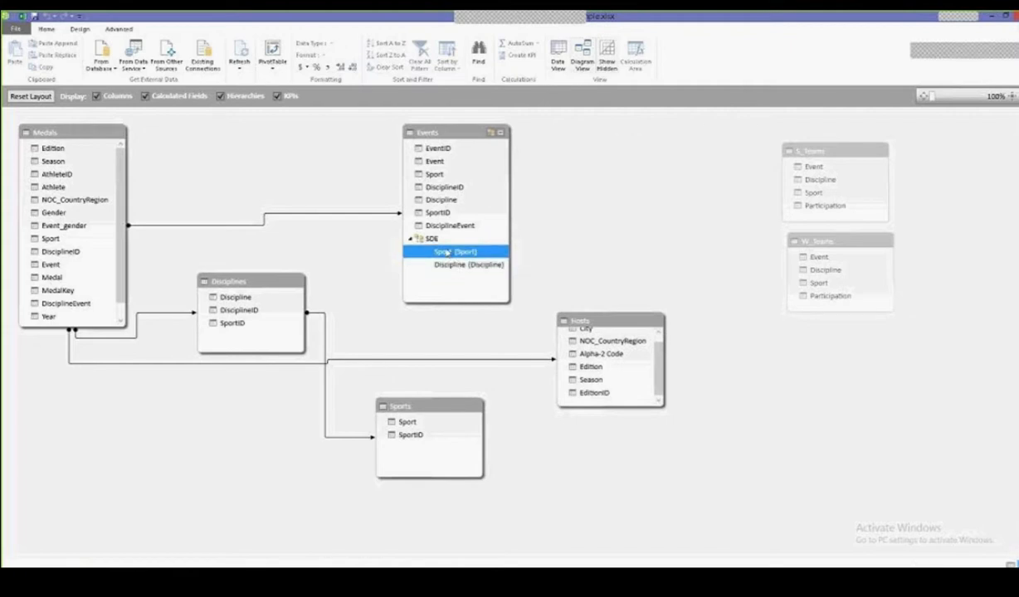
left_click_drag(442, 163, 460, 284)
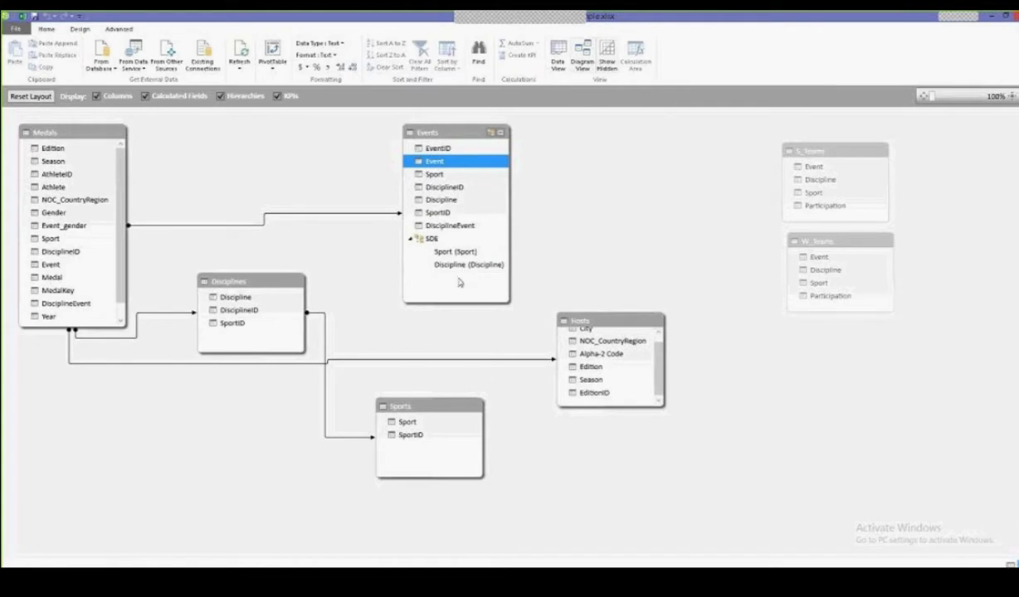
left_click_drag(421, 162, 435, 244)
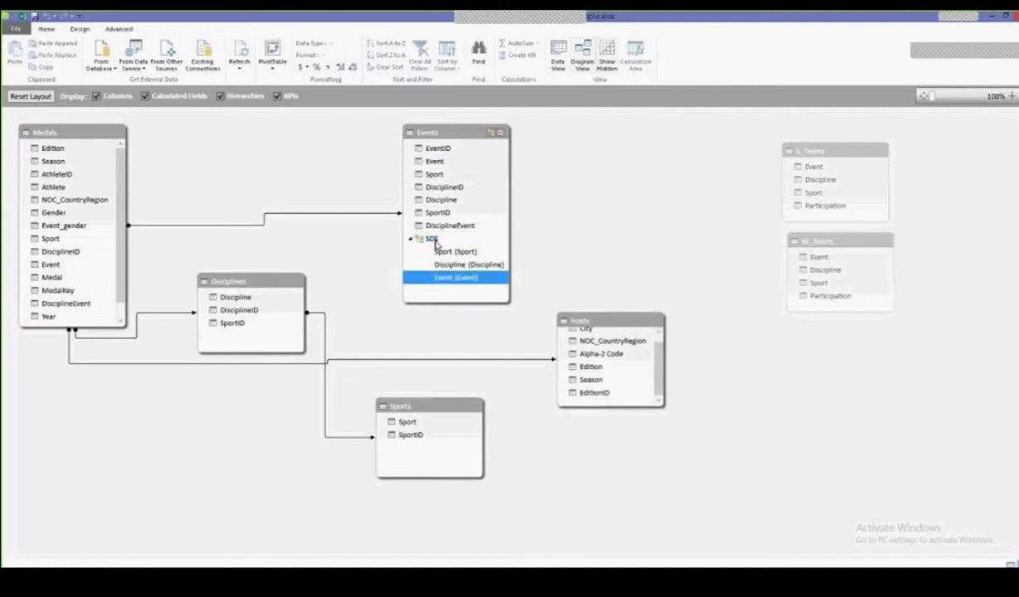
left_click(432, 240)
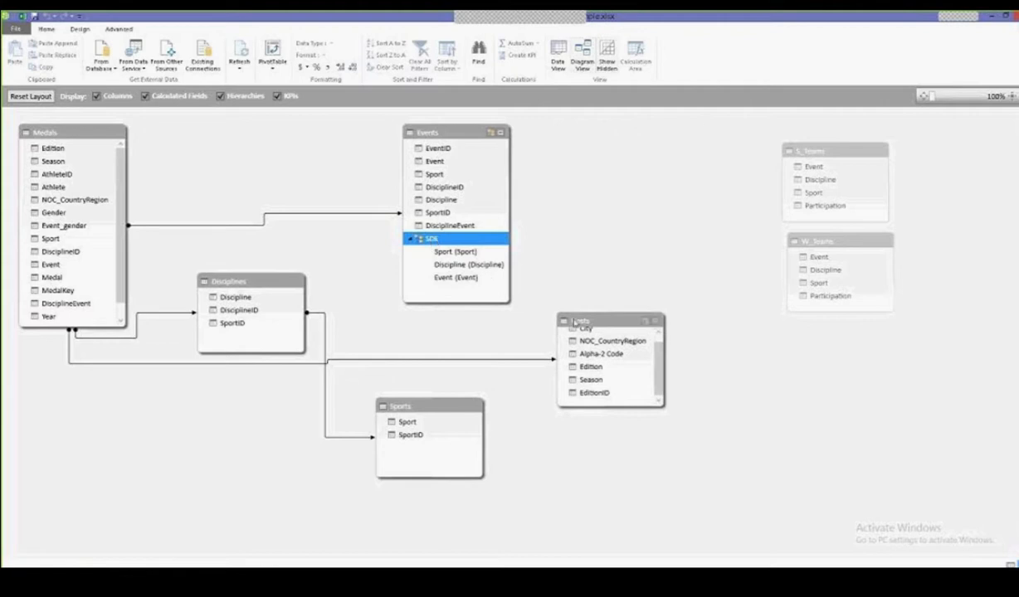
Step: Create a hierarchy named Locations in the Hosts table and make the table's box taller
right_click(571, 320)
left_click(618, 347)
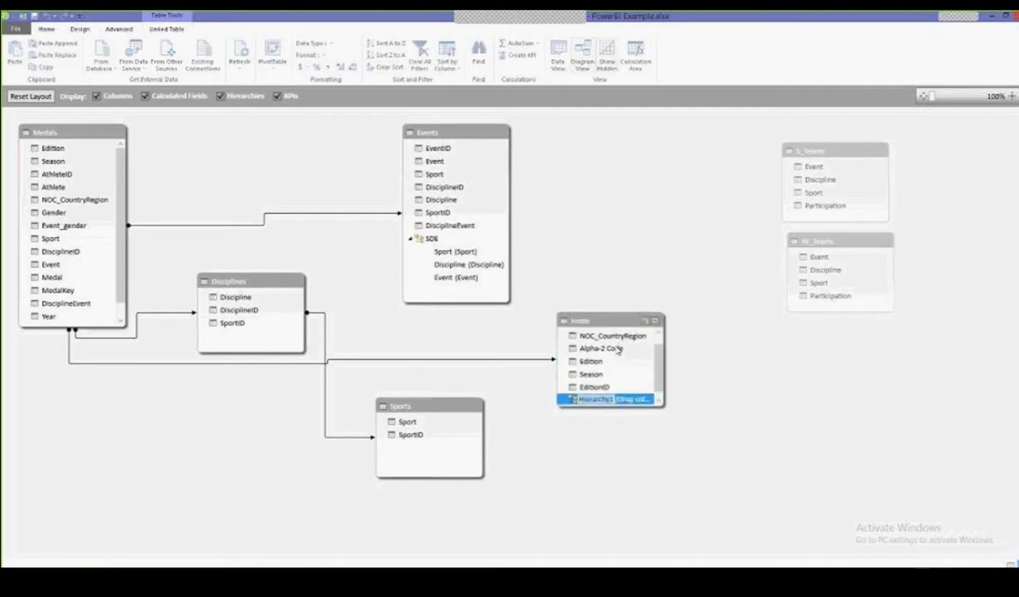
type("Locations")
key("Return")
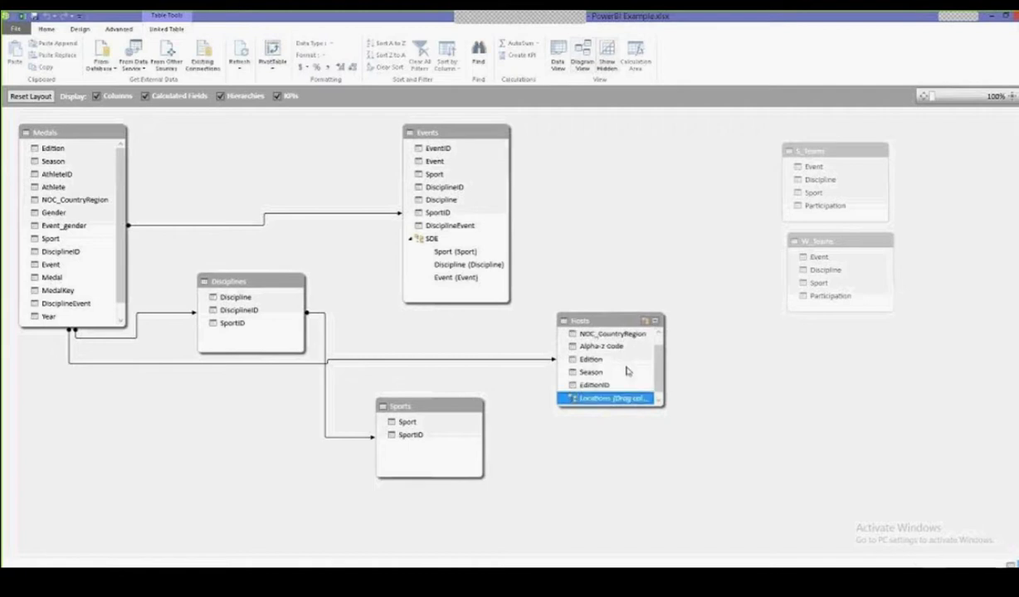
left_click_drag(629, 455, 627, 474)
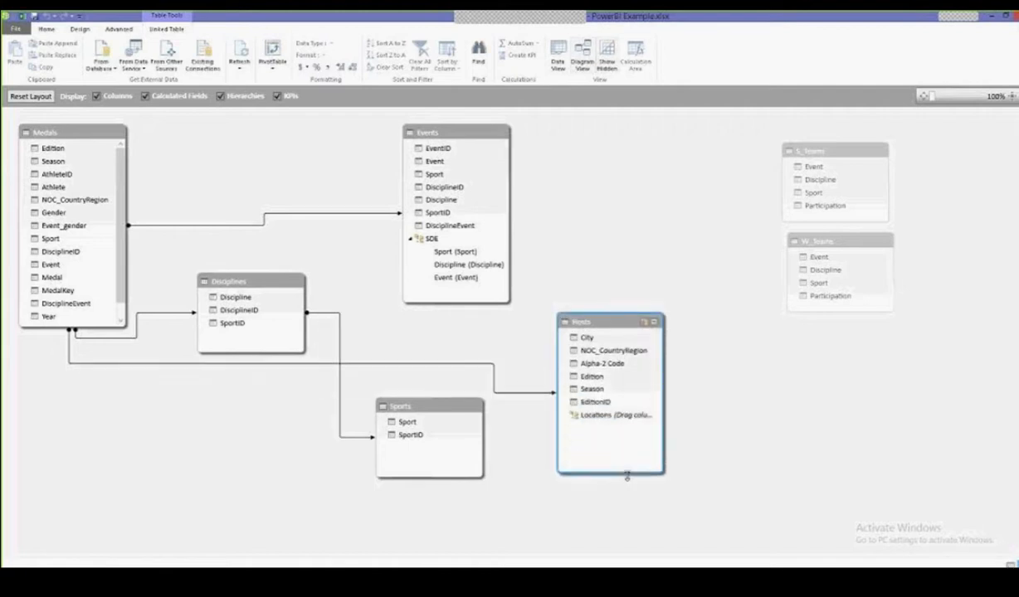
Step: Fill the Locations hierarchy with the Hosts columns Season, City, NOC_CountryRegion and EditionID, in that order
left_click(594, 388)
left_click_drag(599, 397, 596, 424)
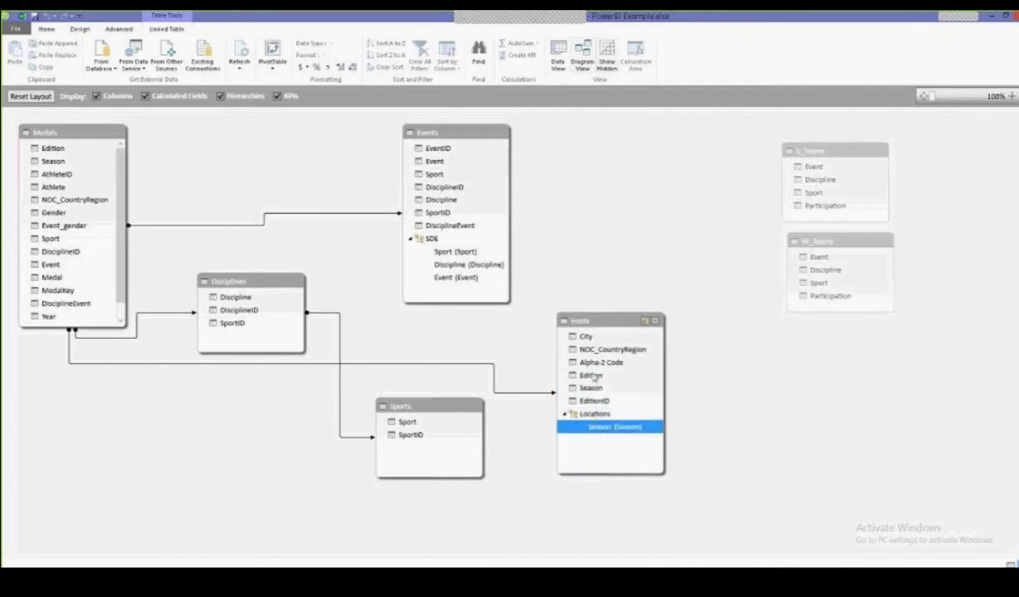
left_click(587, 337)
left_click_drag(587, 337, 578, 412)
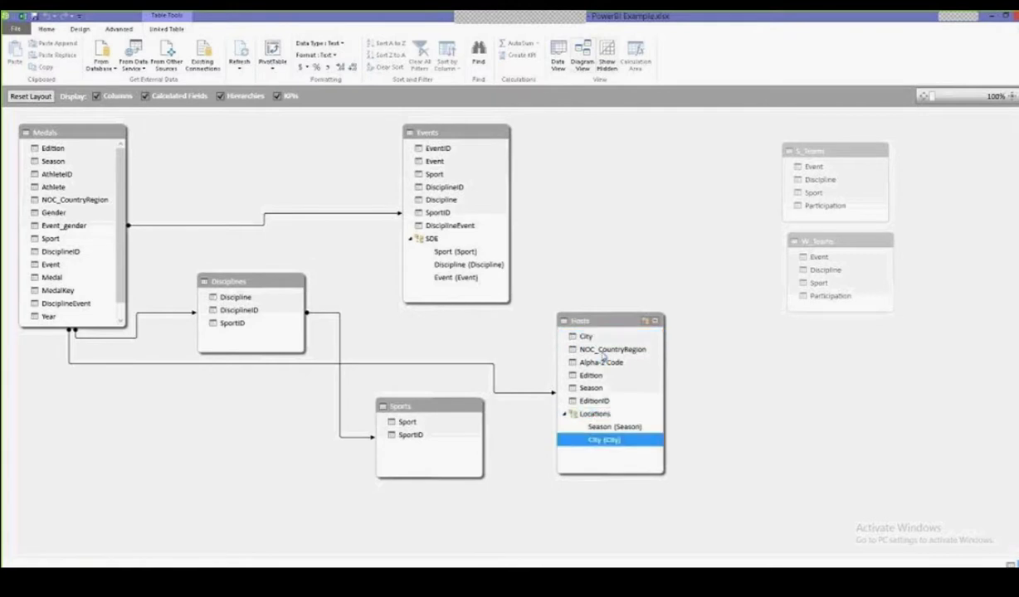
left_click_drag(603, 352, 610, 420)
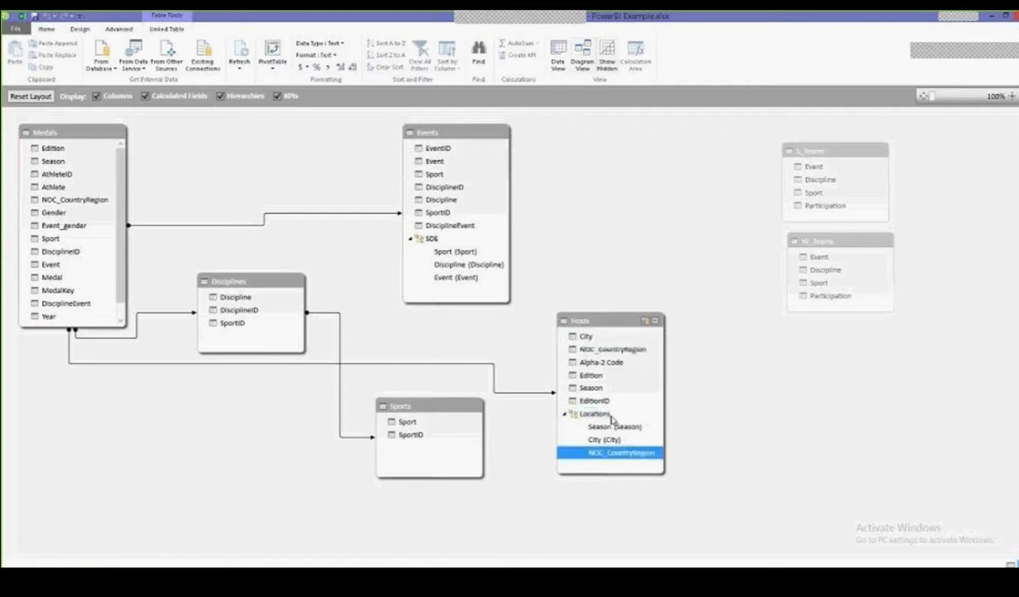
left_click(604, 402)
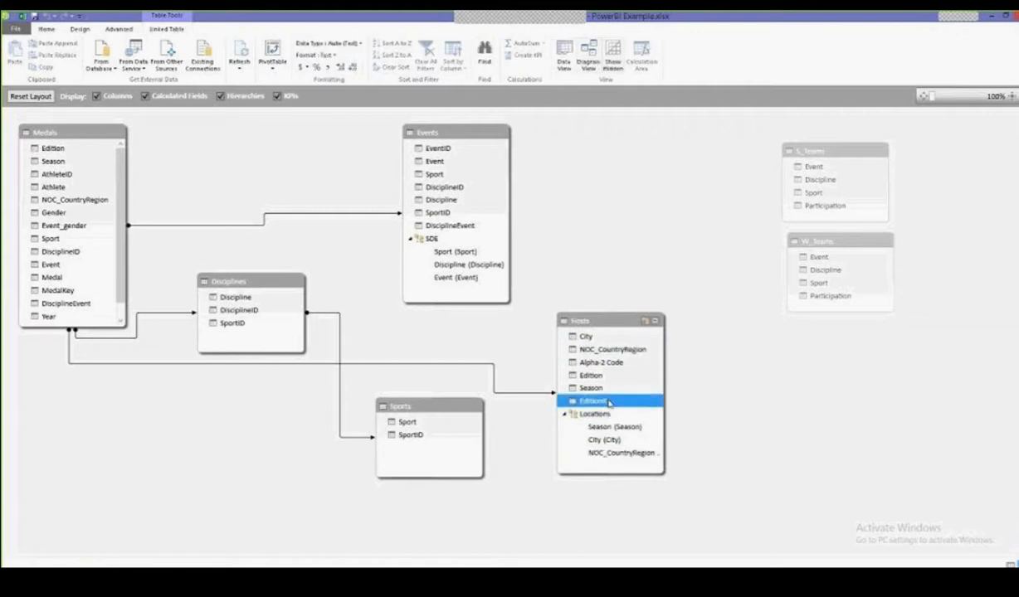
left_click_drag(599, 405, 609, 419)
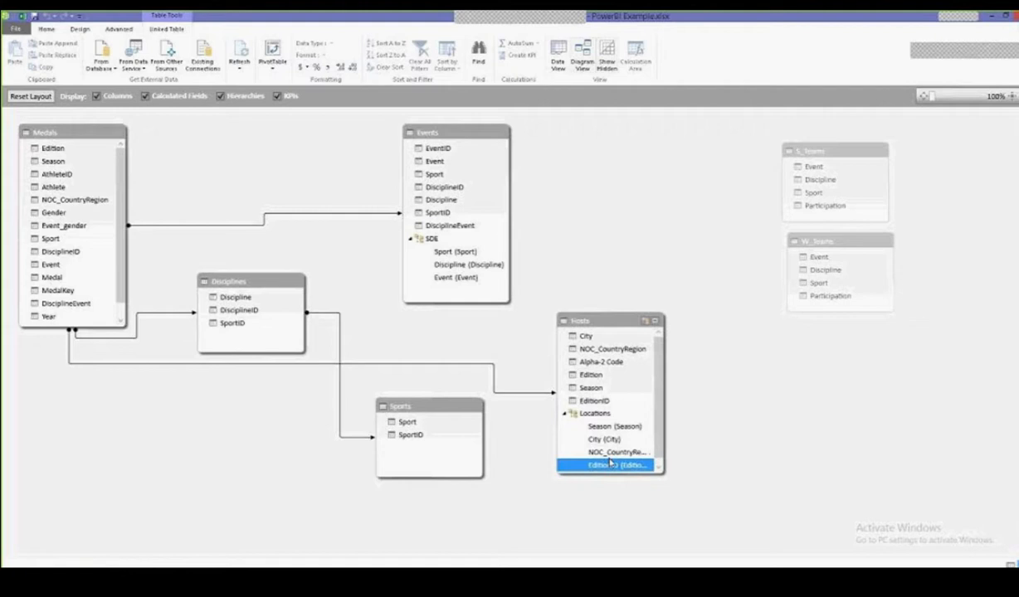
left_click(429, 239)
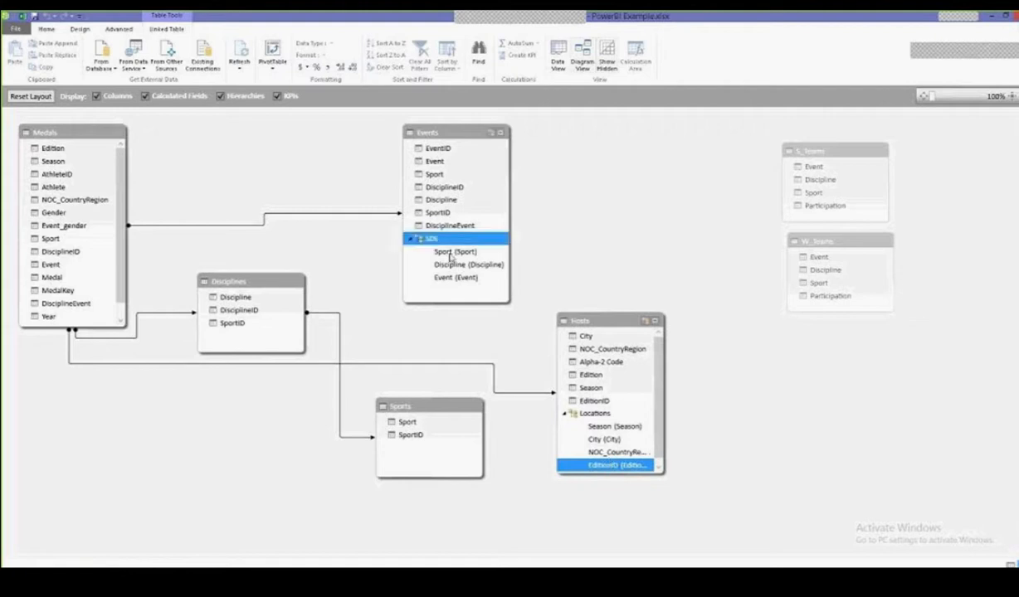
left_click(590, 413)
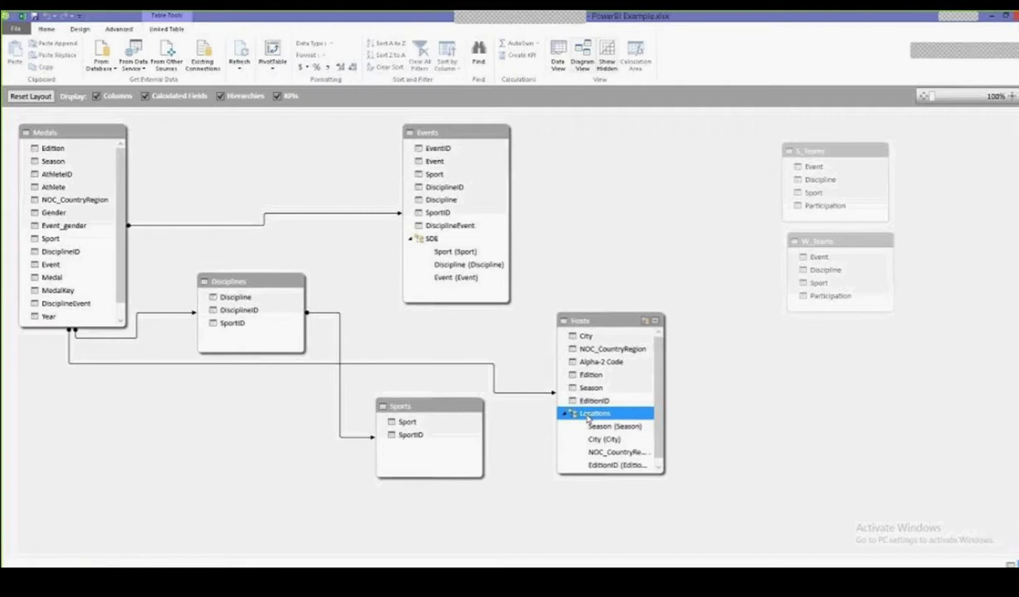
Step: Leave the Power Pivot window for Sheet1 and remove NOC_CountryRegion from the PivotTable's columns and Sport and Discipline from its rows
left_click(992, 16)
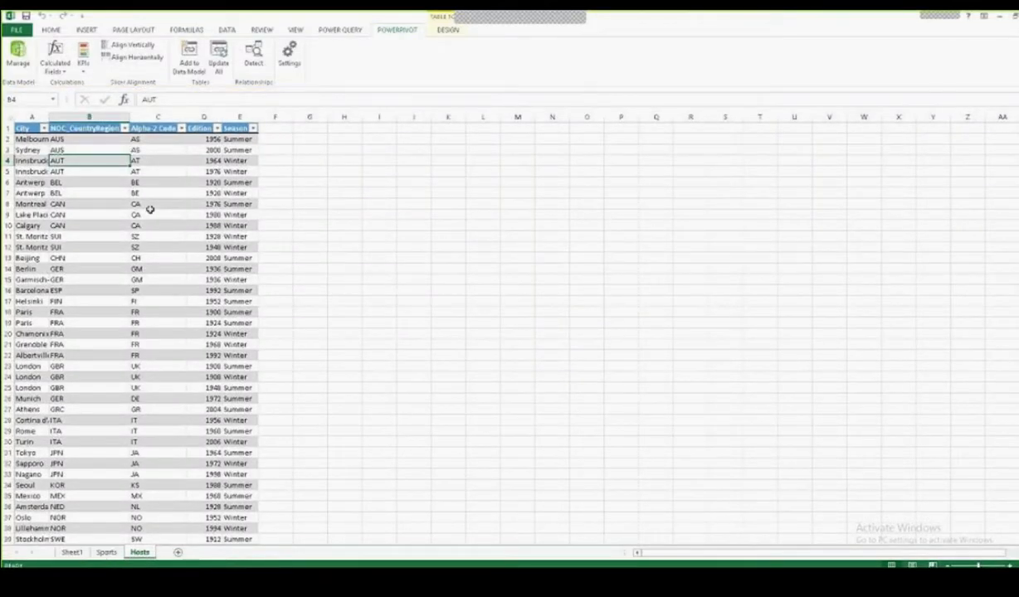
left_click(72, 552)
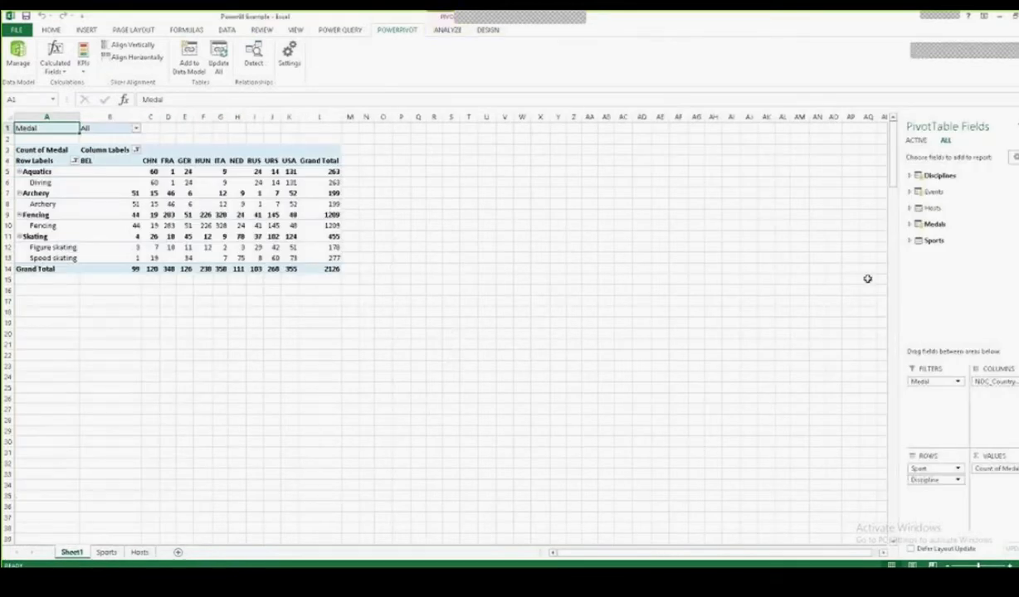
left_click_drag(996, 387, 941, 282)
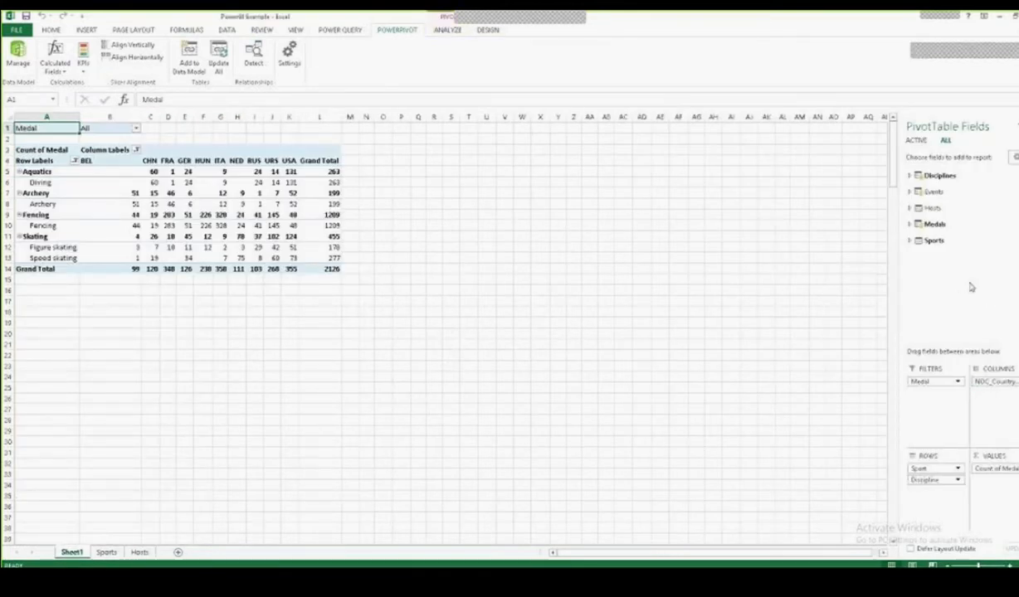
left_click_drag(935, 469, 935, 328)
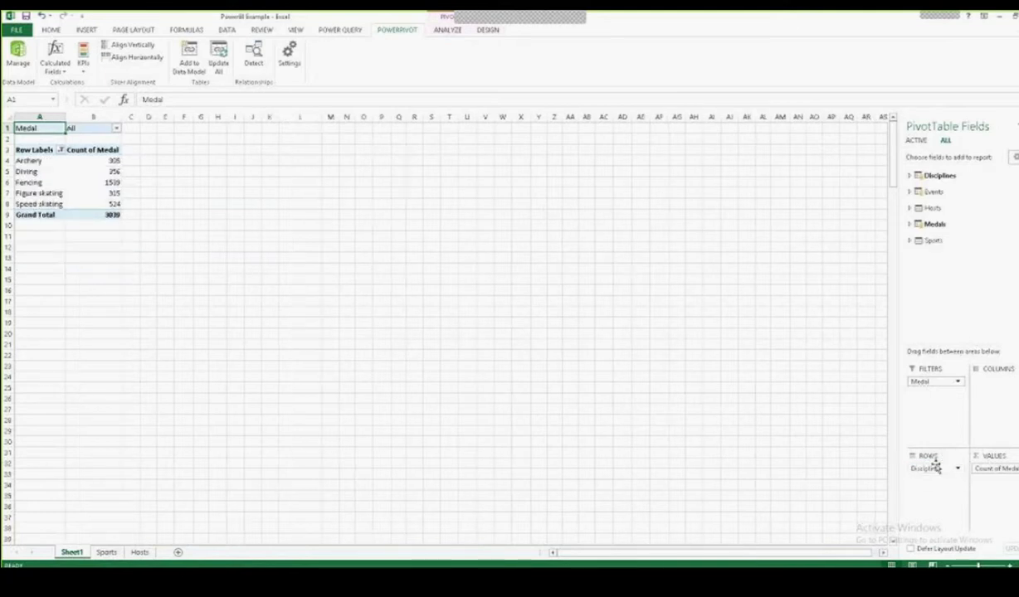
left_click_drag(921, 468, 975, 225)
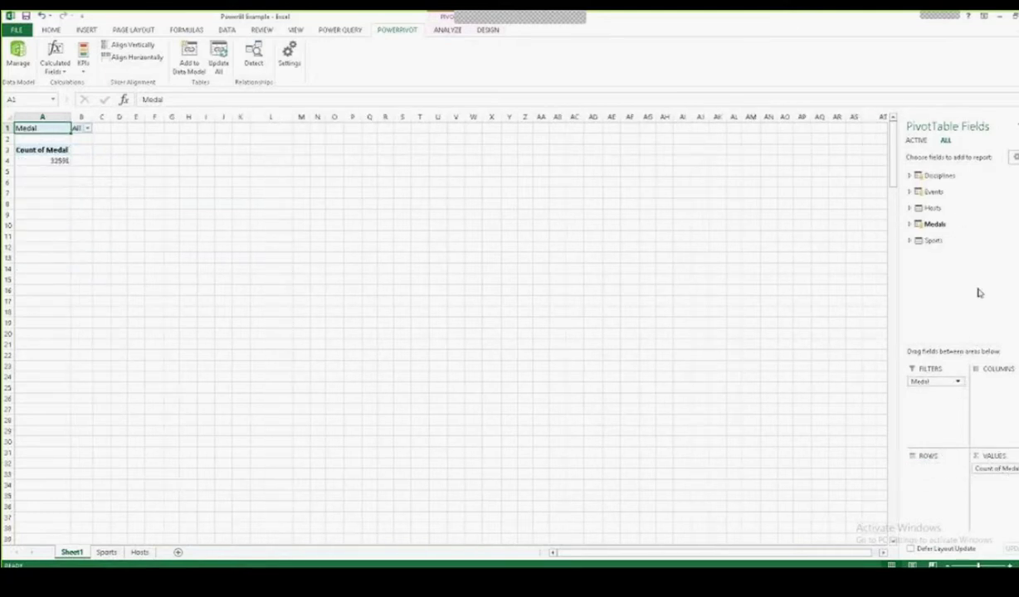
Step: Add the Events hierarchy SDE to the PivotTable's rows and the Hosts hierarchy Locations to its columns
left_click(911, 193)
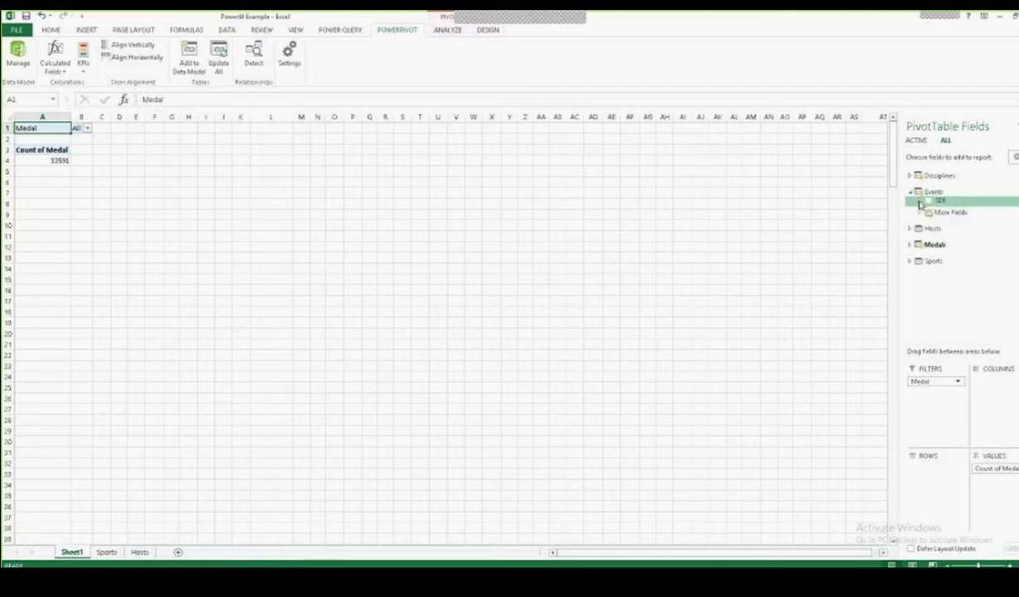
left_click_drag(919, 205, 931, 471)
left_click(910, 229)
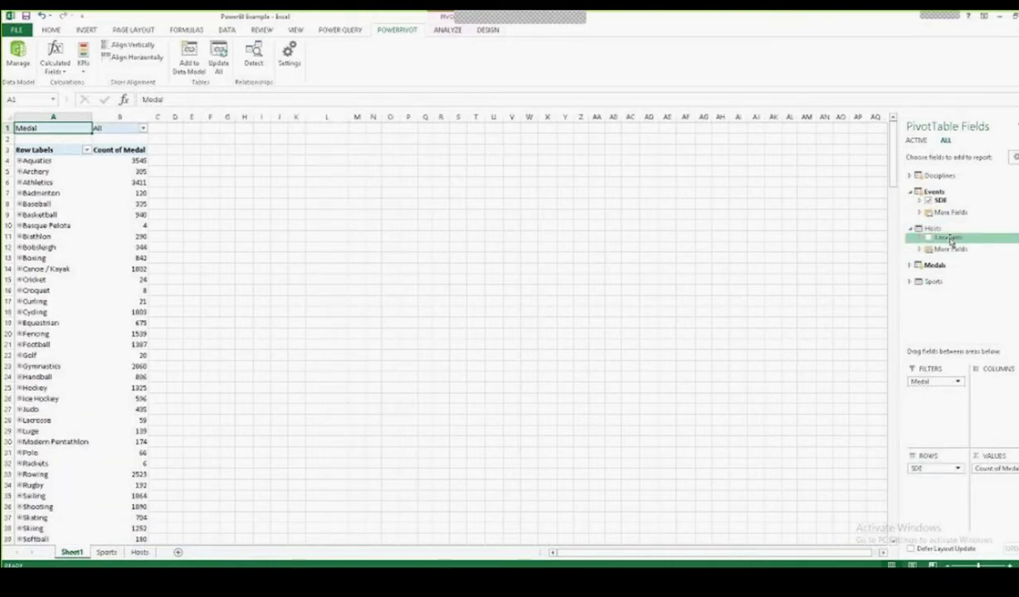
left_click_drag(950, 240, 1007, 393)
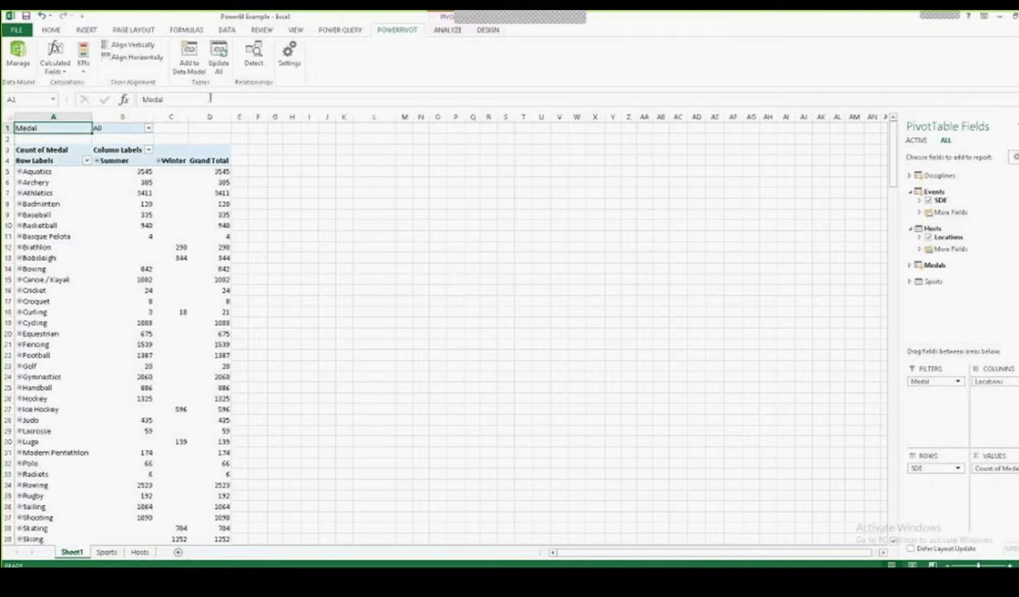
Step: Filter the PivotTable's row labels to show only the sports Archery, Fencing and Skating
left_click(86, 161)
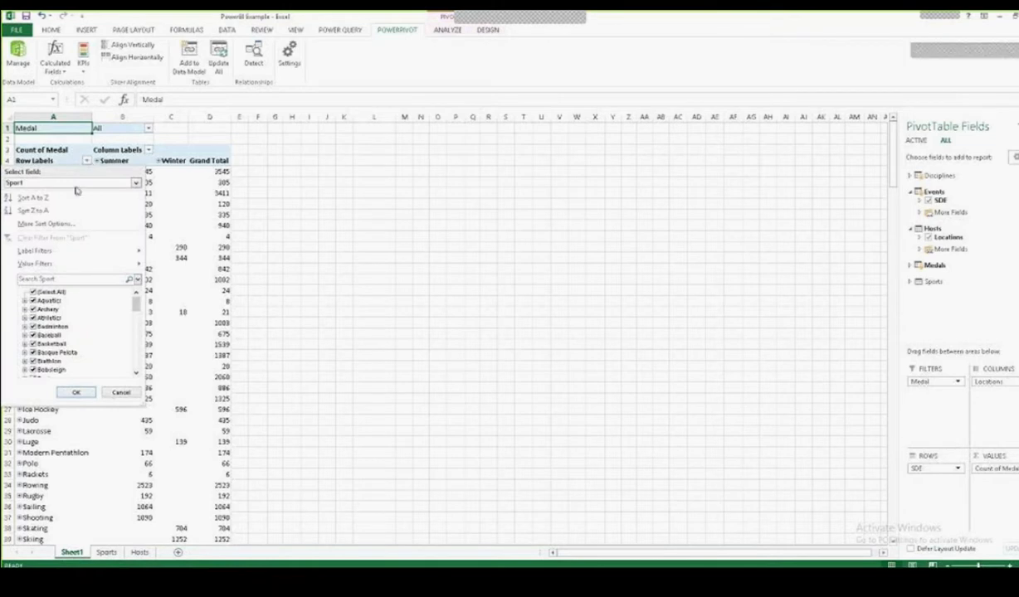
left_click(33, 292)
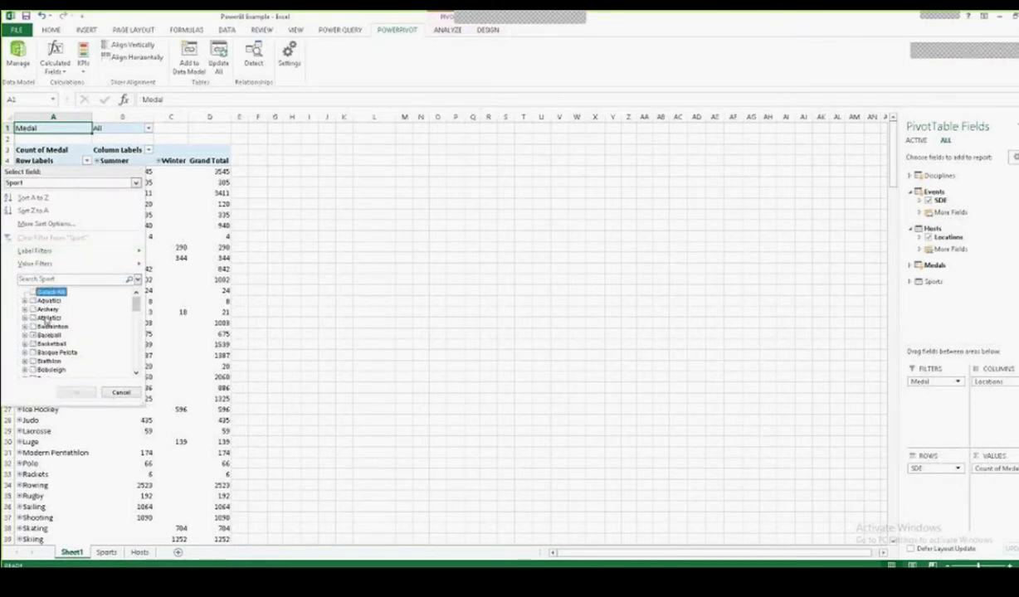
left_click(33, 309)
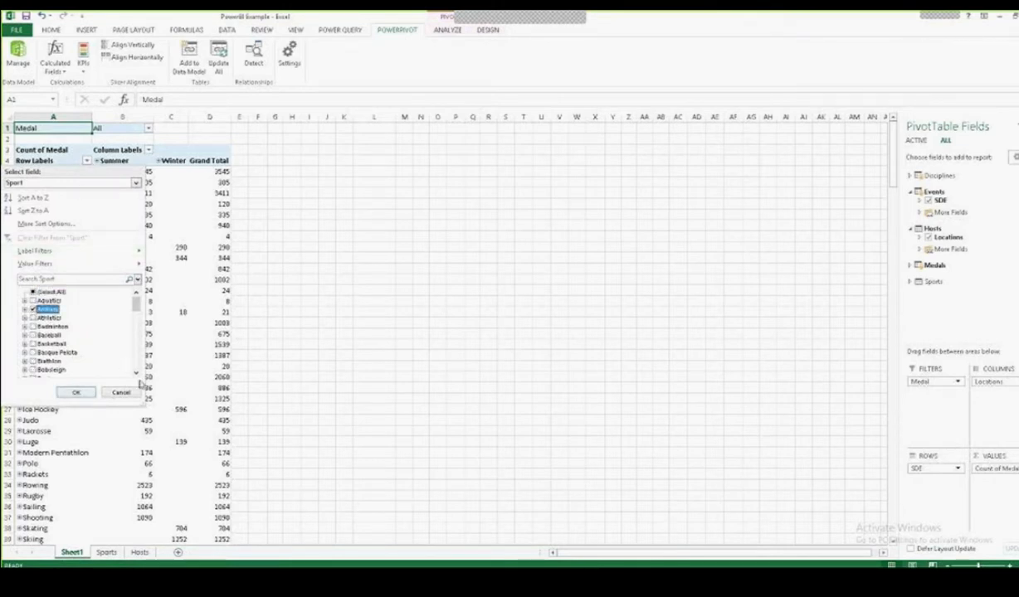
scroll(139, 376, "down", 5)
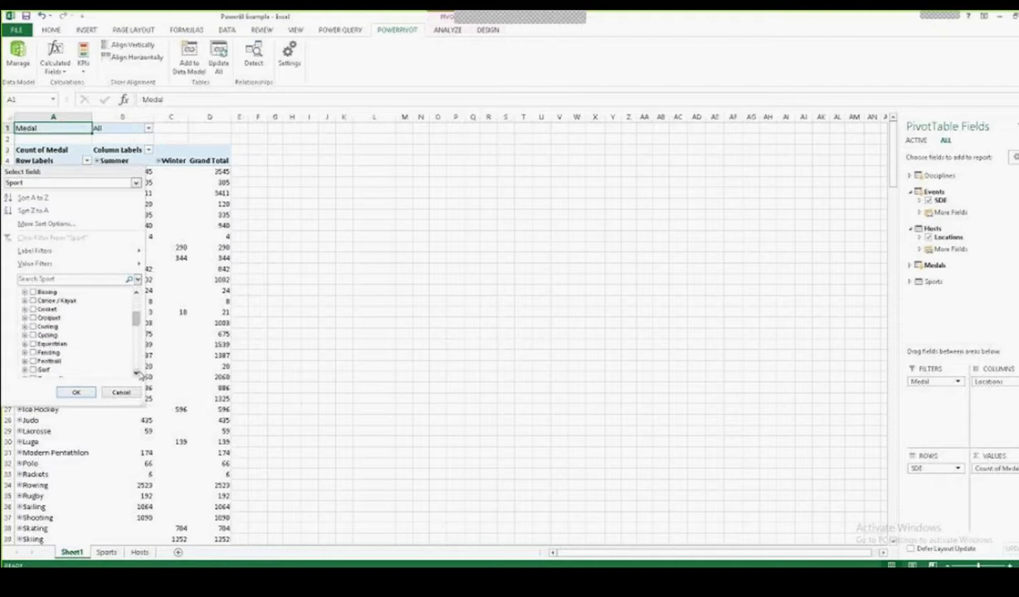
scroll(140, 376, "down", 2)
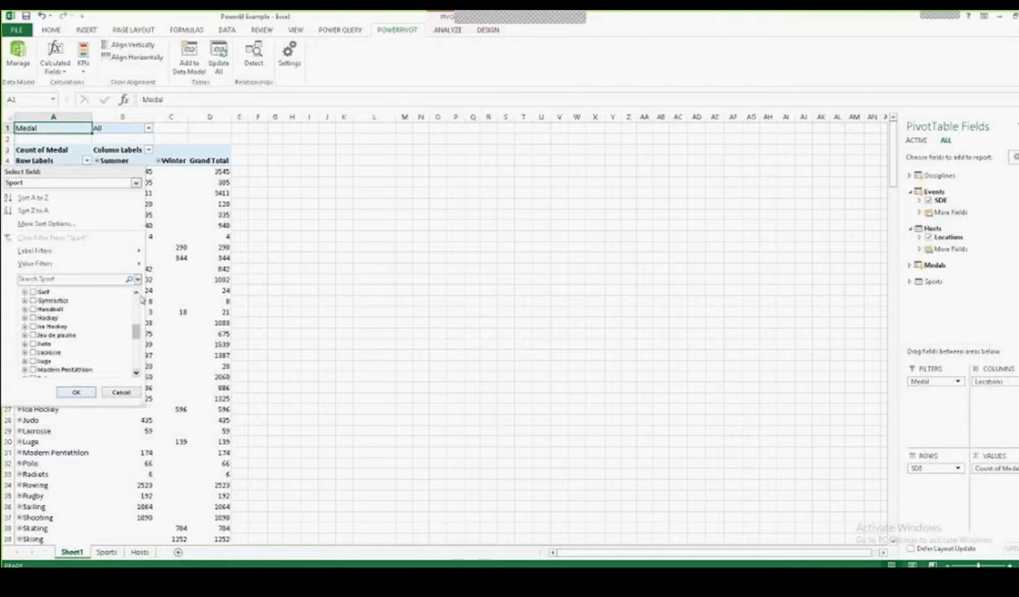
scroll(139, 303, "up", 3)
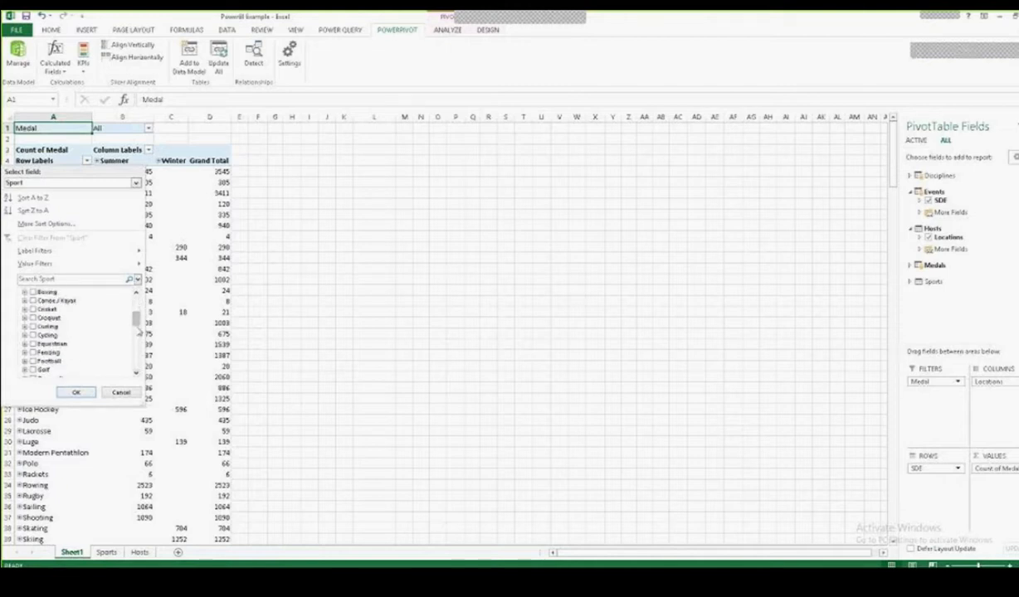
scroll(136, 361, "down", 1)
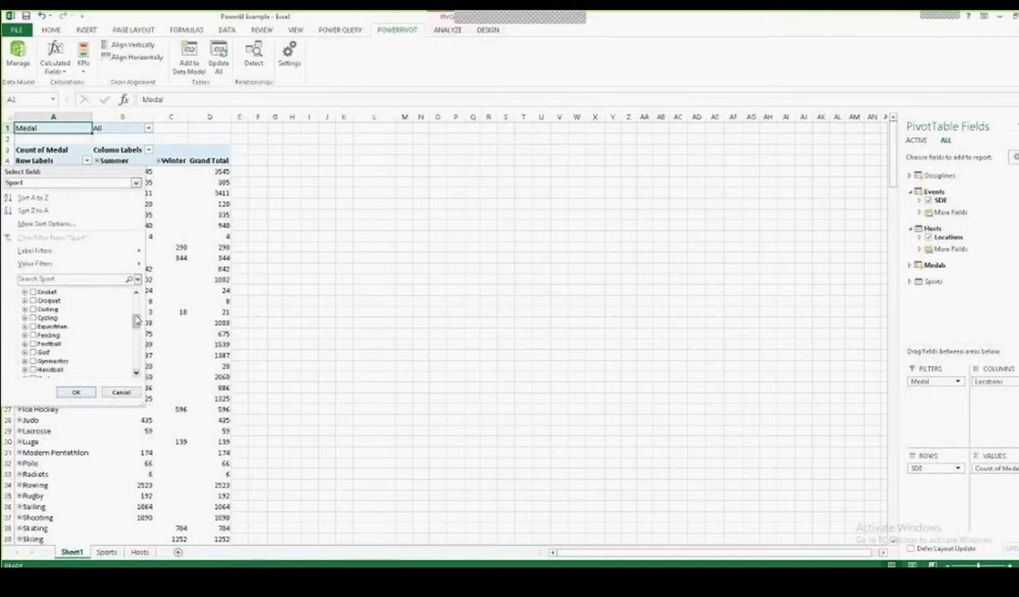
left_click_drag(137, 319, 135, 350)
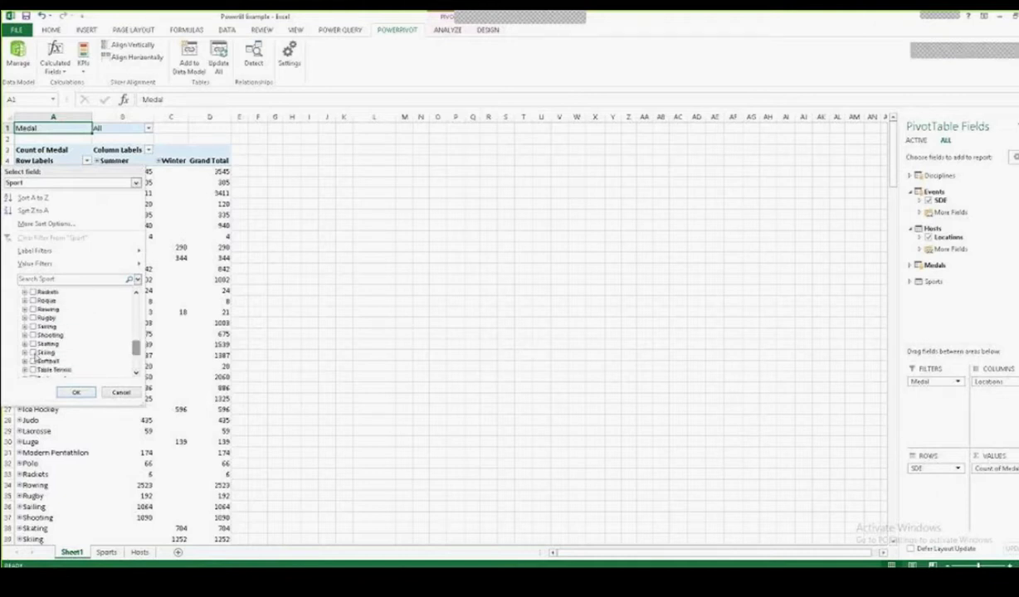
left_click(33, 344)
left_click_drag(135, 349, 135, 324)
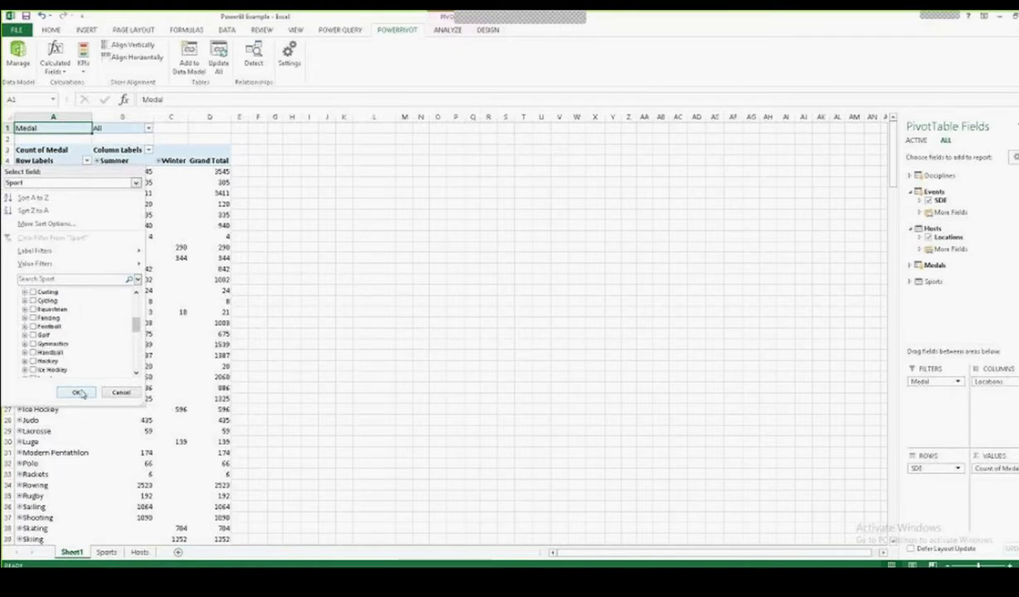
left_click(42, 318)
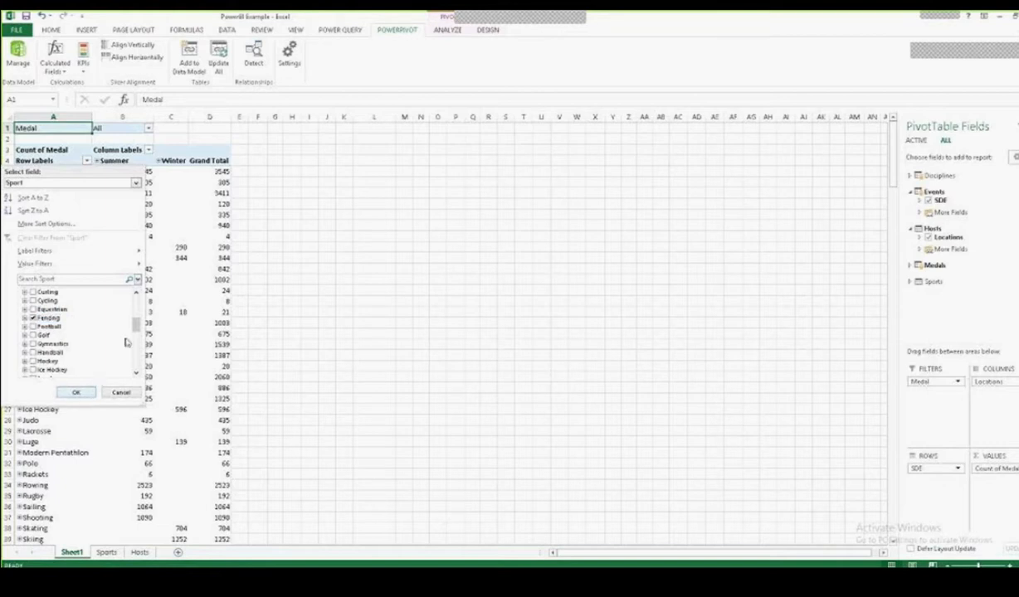
left_click_drag(135, 322, 137, 359)
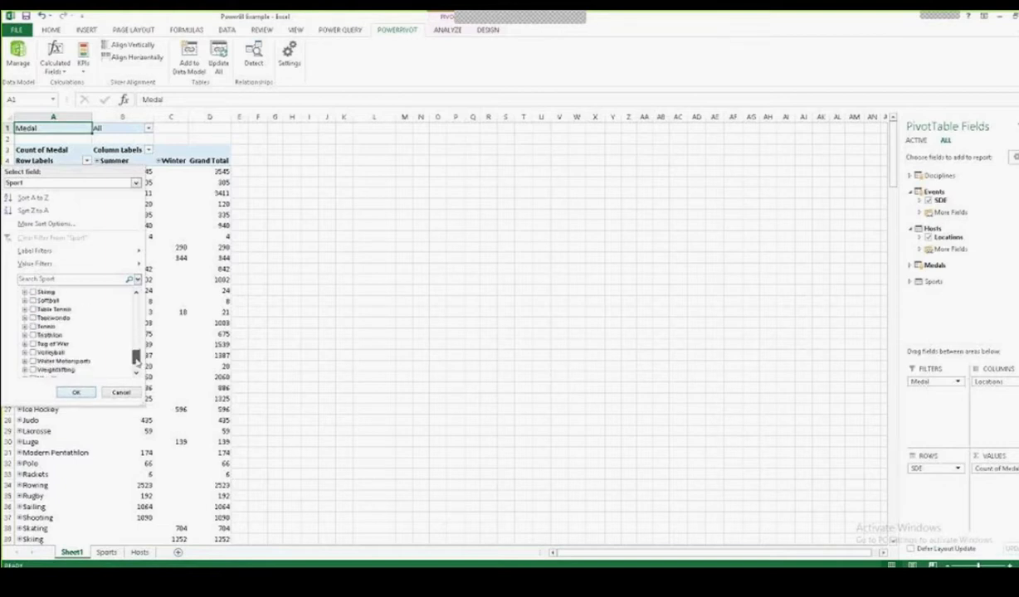
left_click(79, 391)
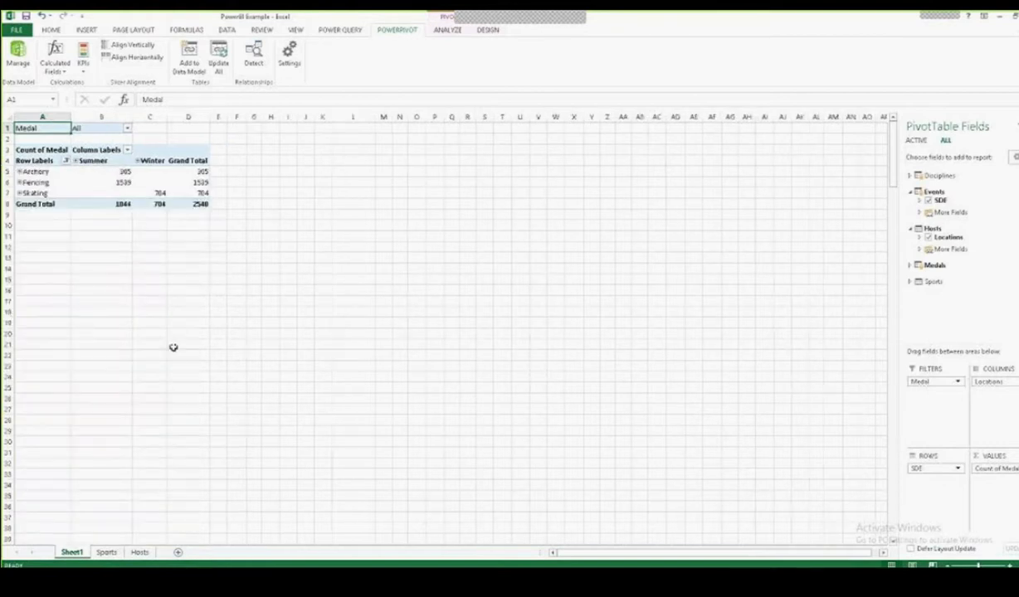
Step: Expand the Archery sport down to its individual events to inspect them, and collapse it again
left_click(19, 171)
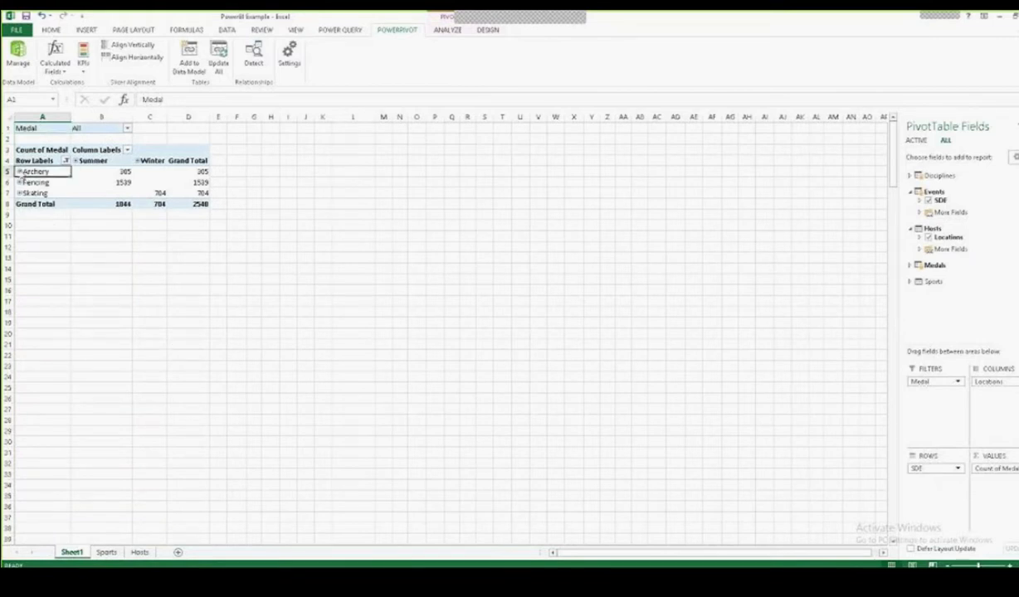
left_click(25, 182)
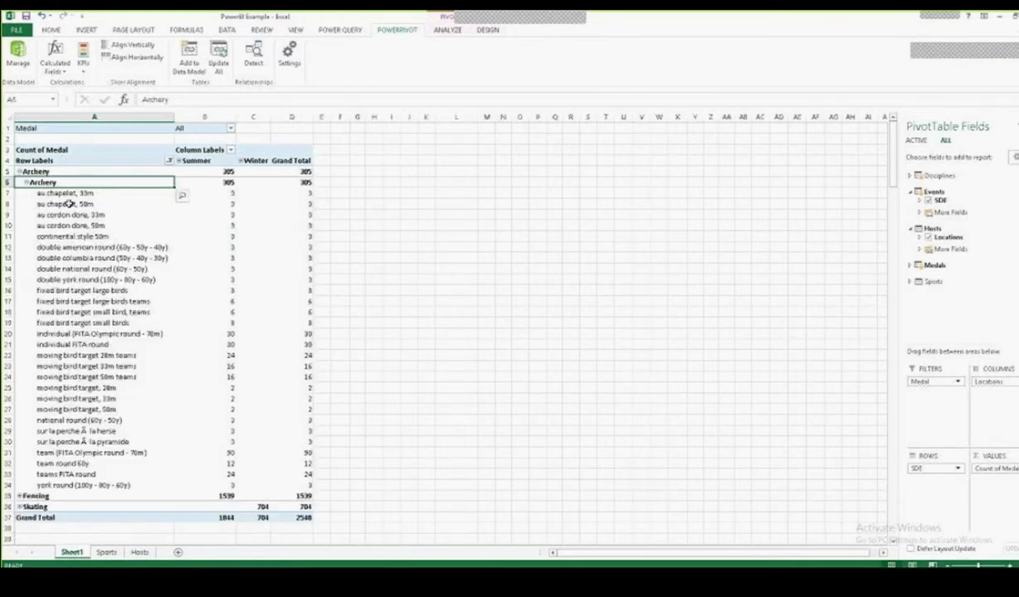
left_click(26, 182)
left_click(19, 171)
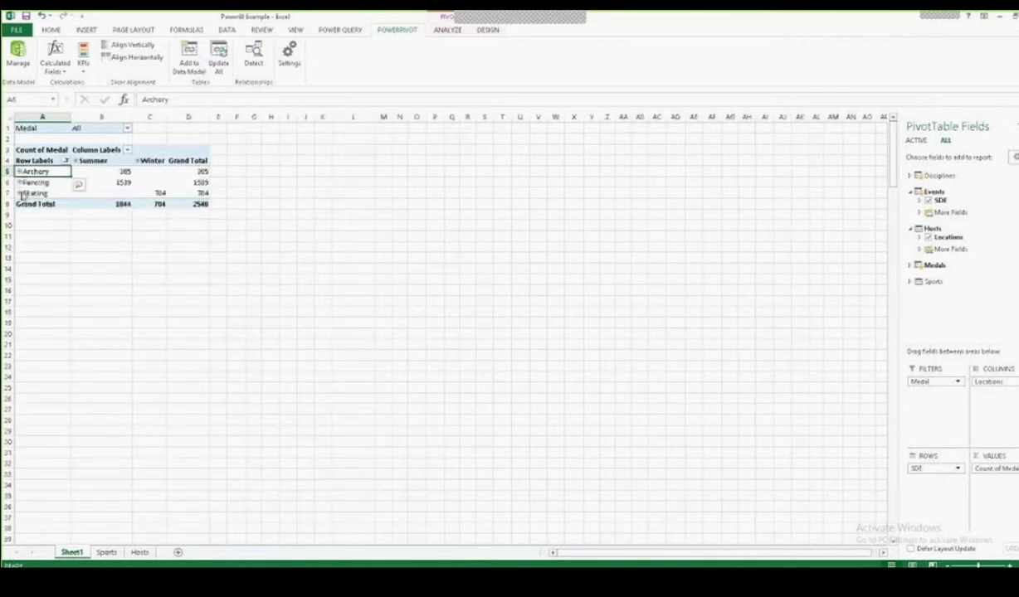
Step: Expand Skating and its disciplines Figure skating, Short Track S. and Speed skating to show their individual events
left_click(17, 192)
left_click(19, 193)
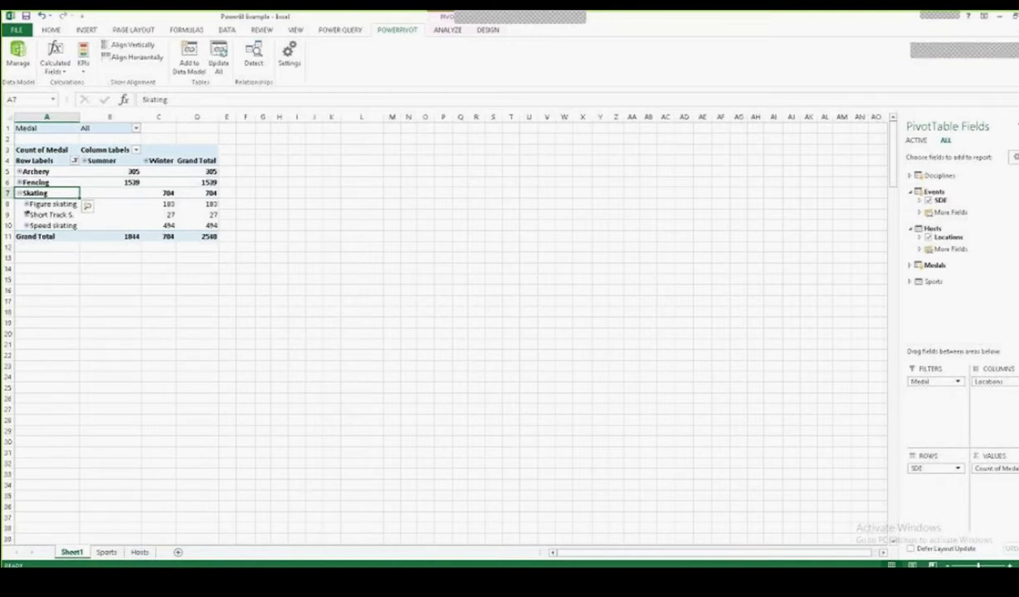
left_click(26, 204)
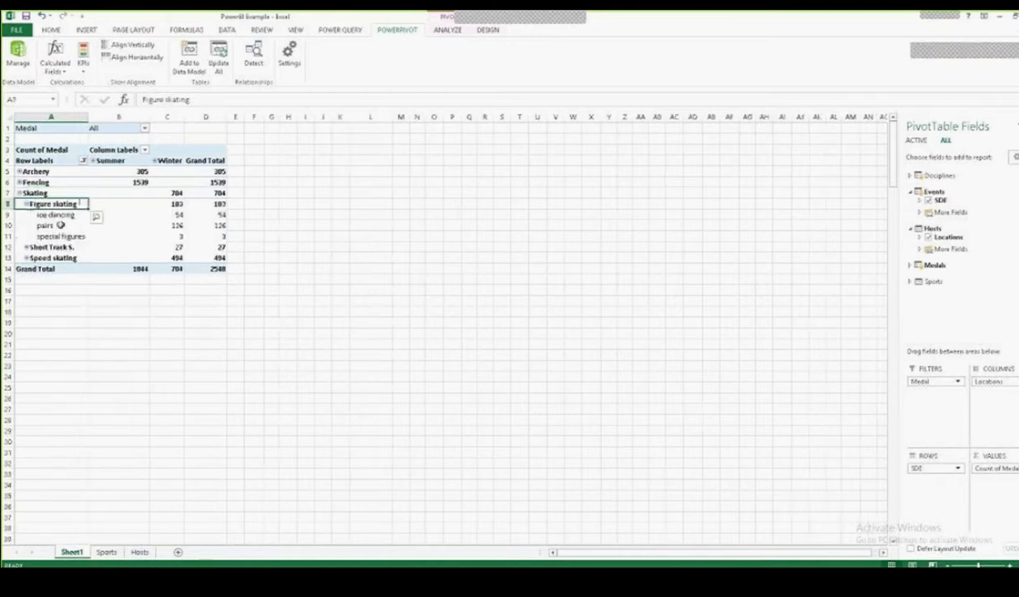
left_click(26, 248)
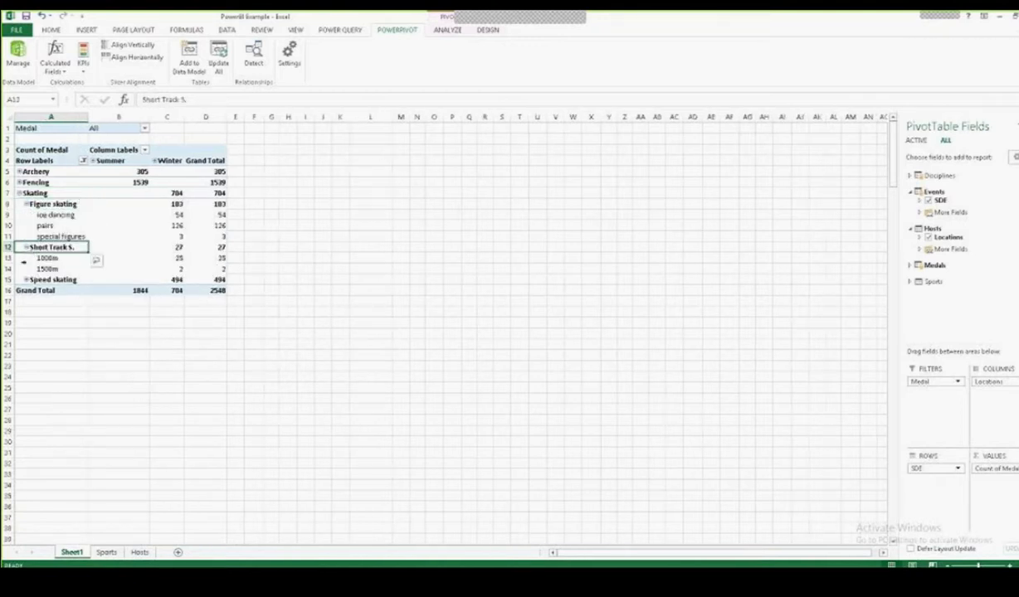
left_click(26, 279)
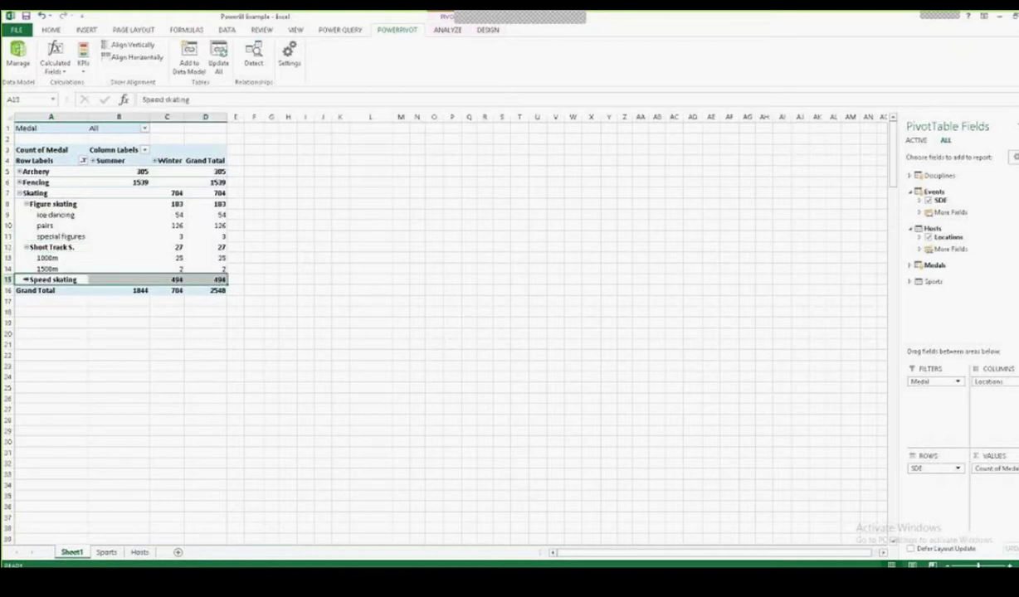
left_click(26, 279)
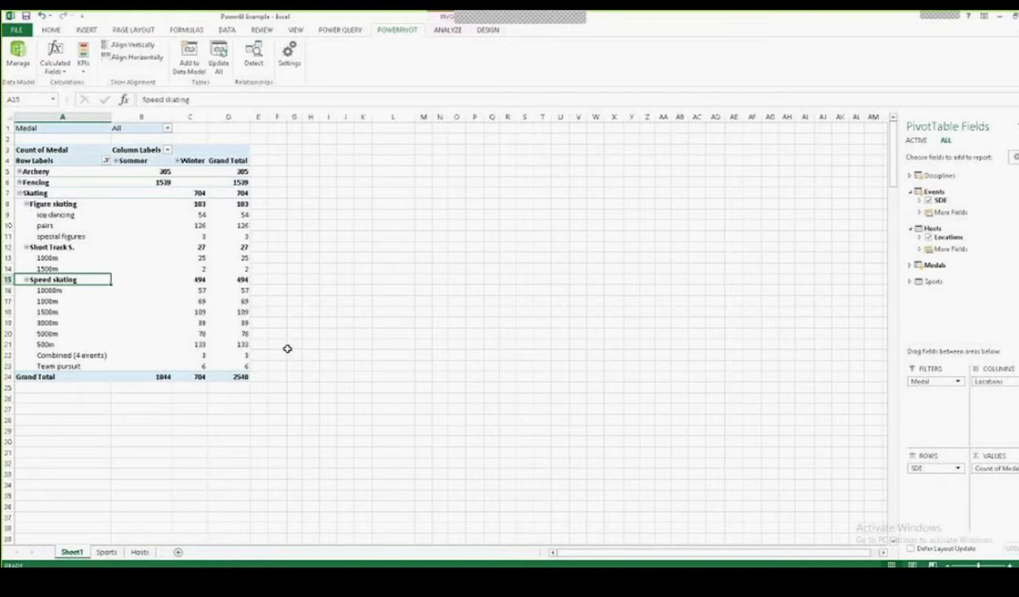
left_click(106, 161)
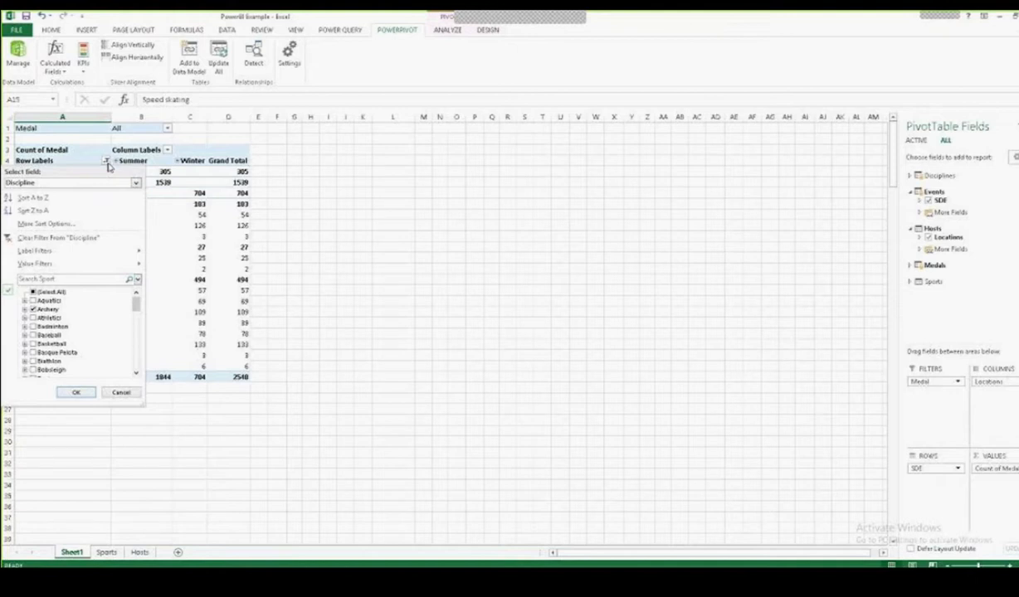
left_click(138, 358)
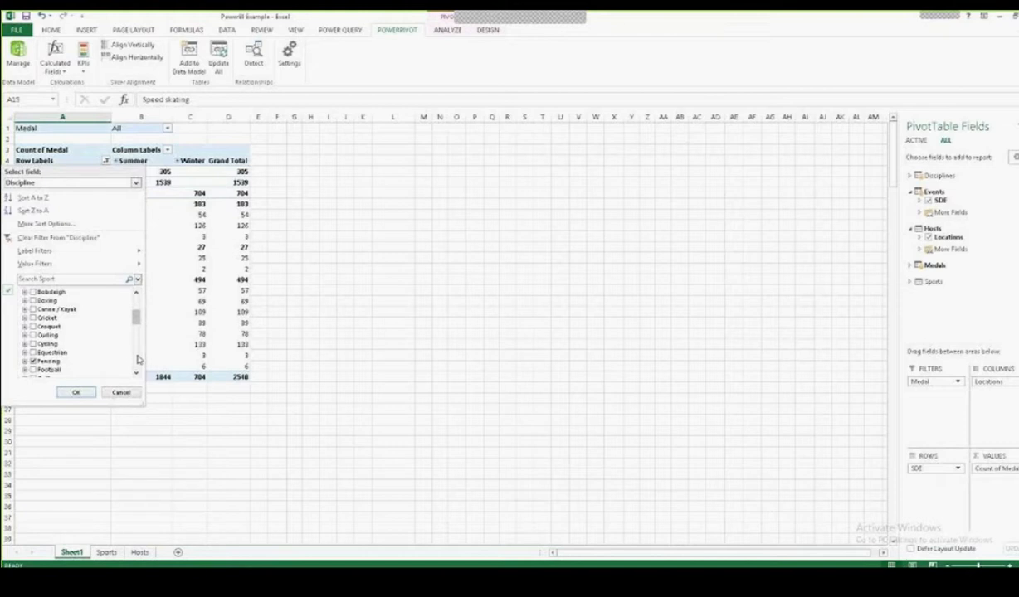
left_click(131, 393)
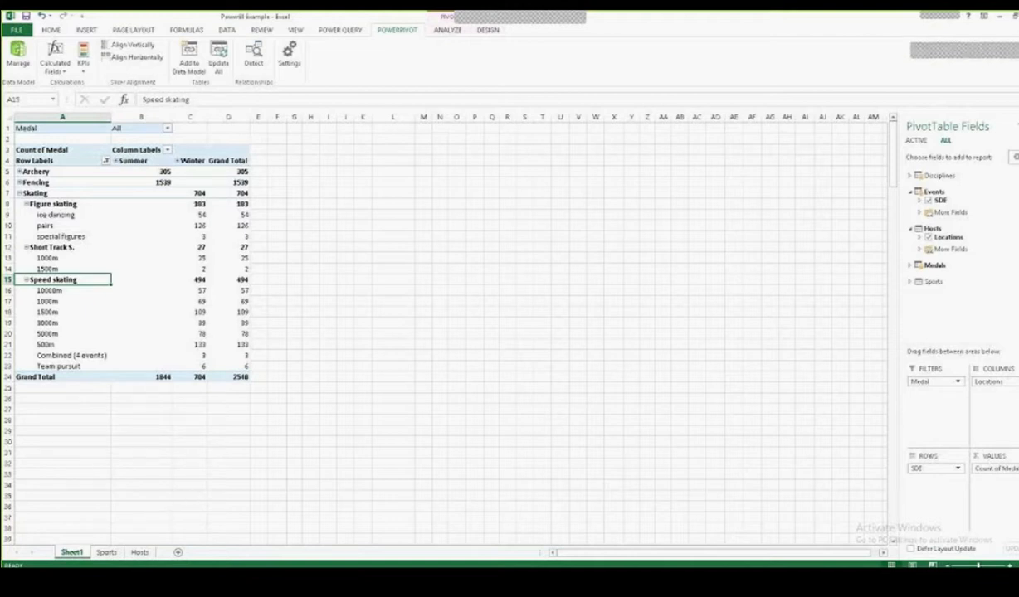
Step: Add a new worksheet after Sheet1 and name it Map
left_click(177, 553)
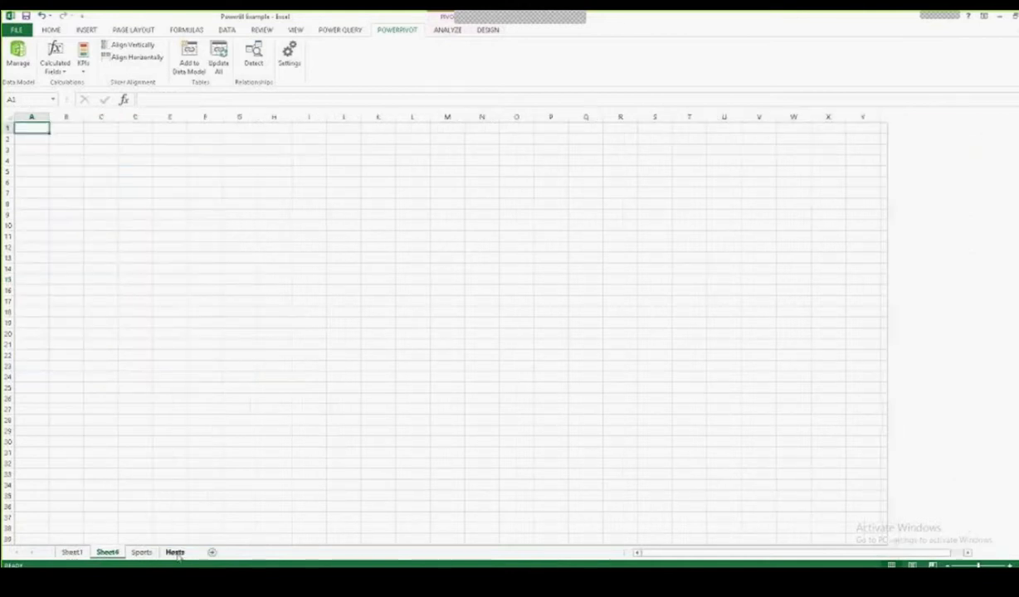
double_click(108, 553)
type("Map")
key("Return")
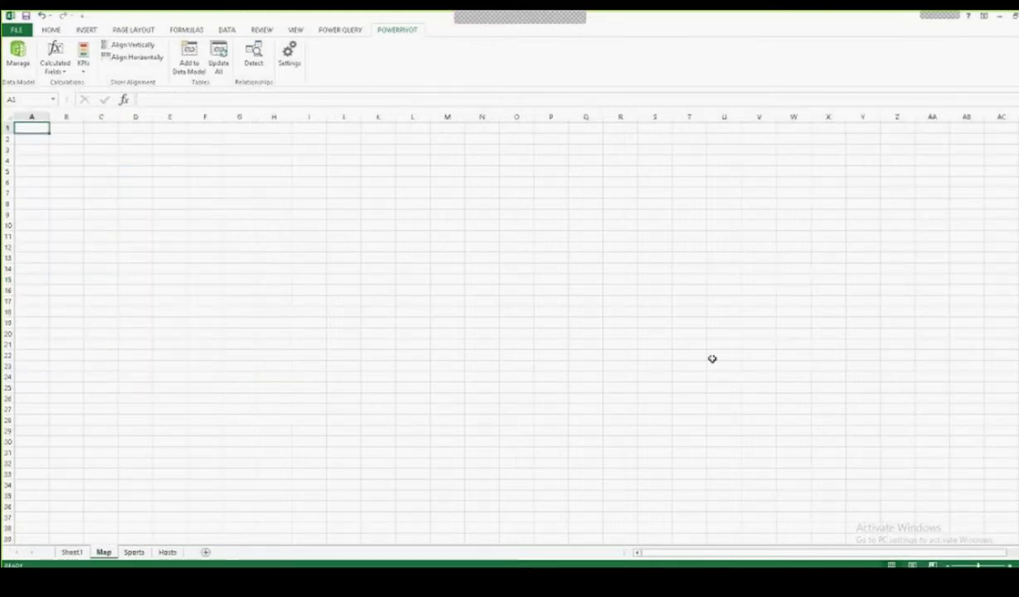
Step: Rename the Map worksheet to PowerView
double_click(108, 555)
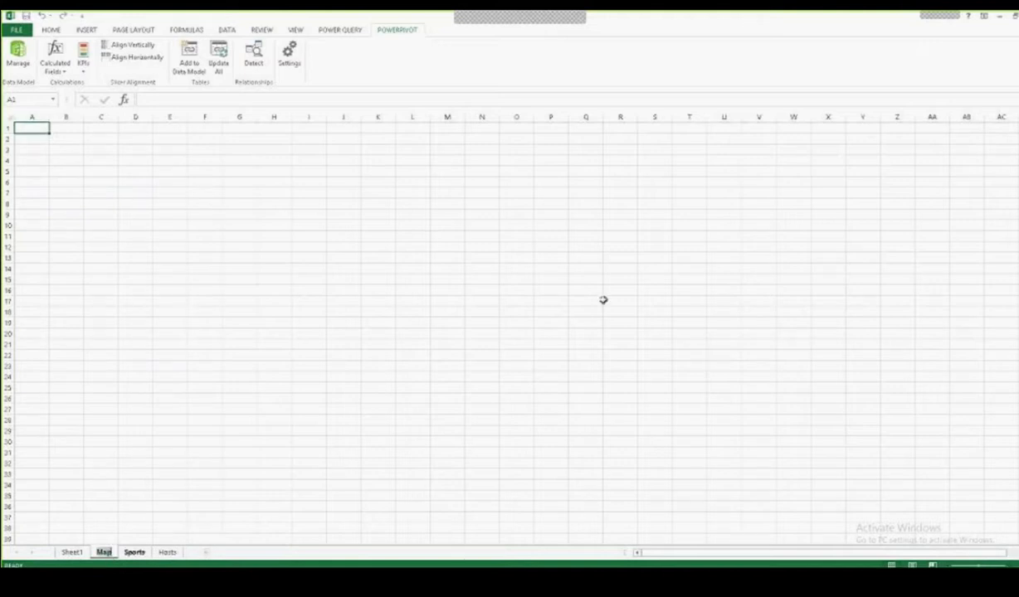
key("BackSpace")
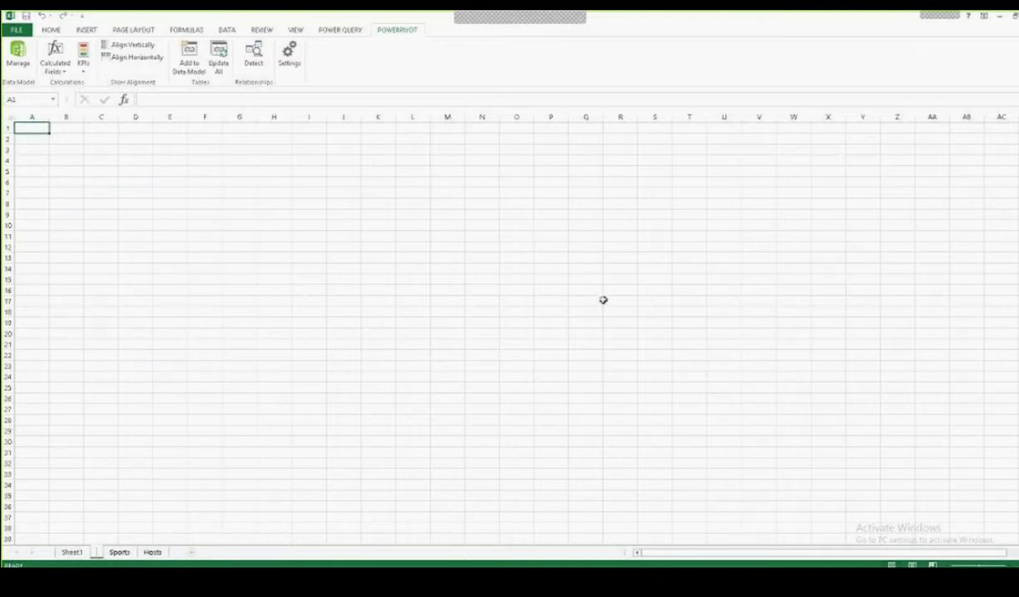
type("PowerView")
key("Return")
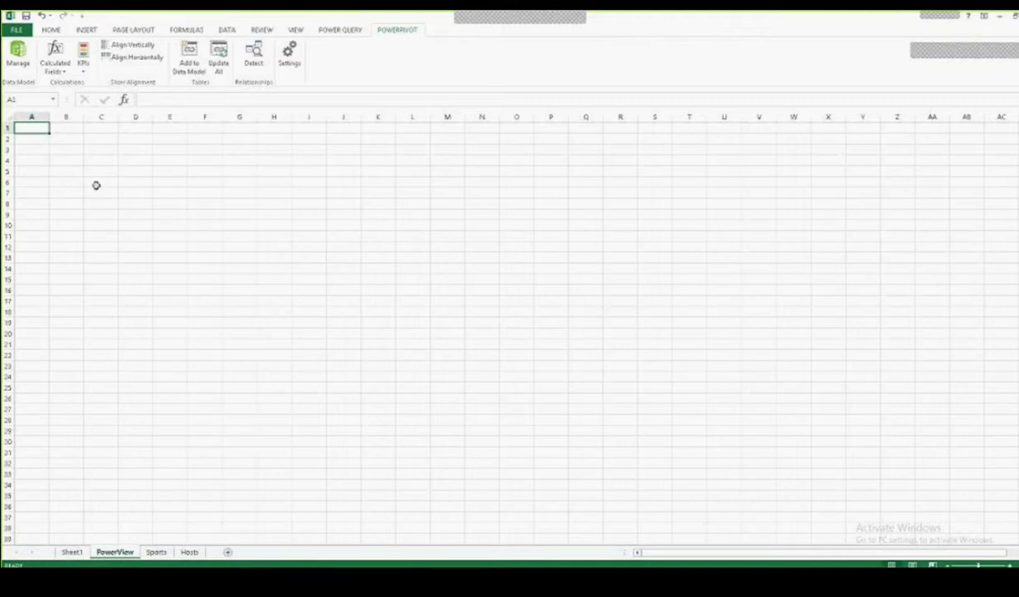
Step: Insert a Power View report and place the City field from the Hosts table on its canvas
left_click(88, 30)
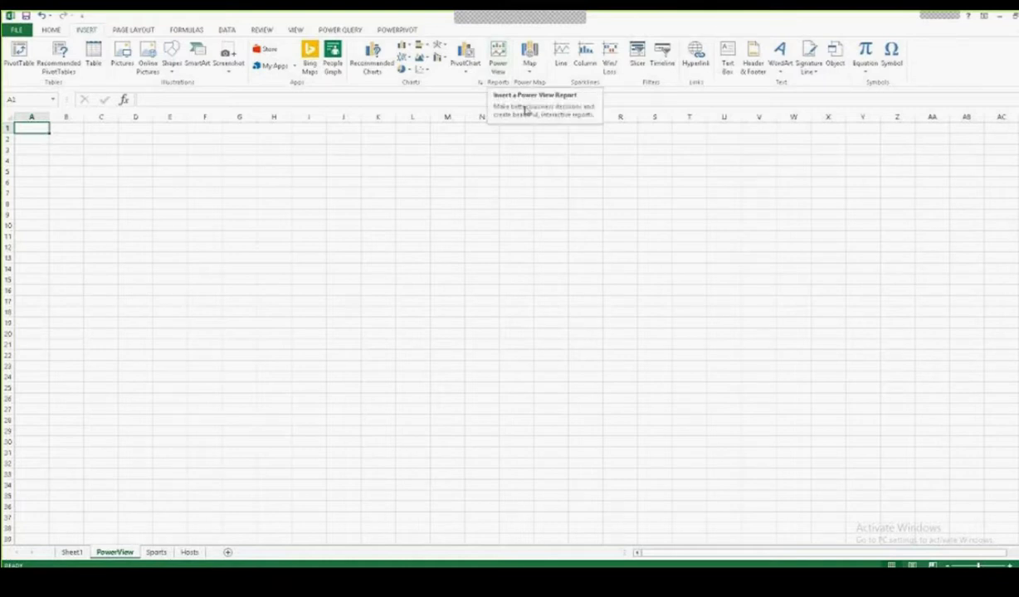
left_click(497, 71)
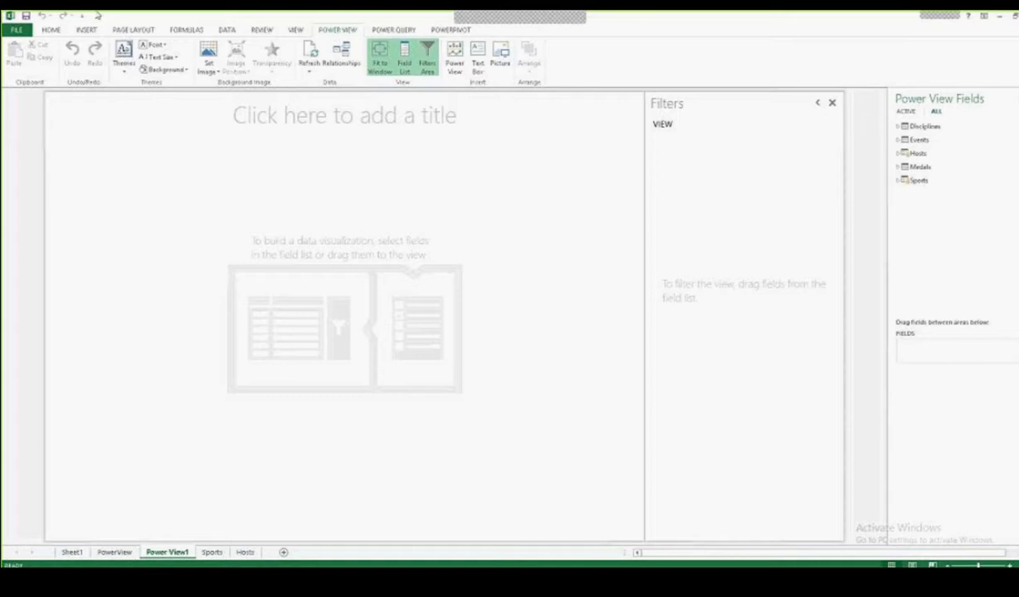
left_click(898, 153)
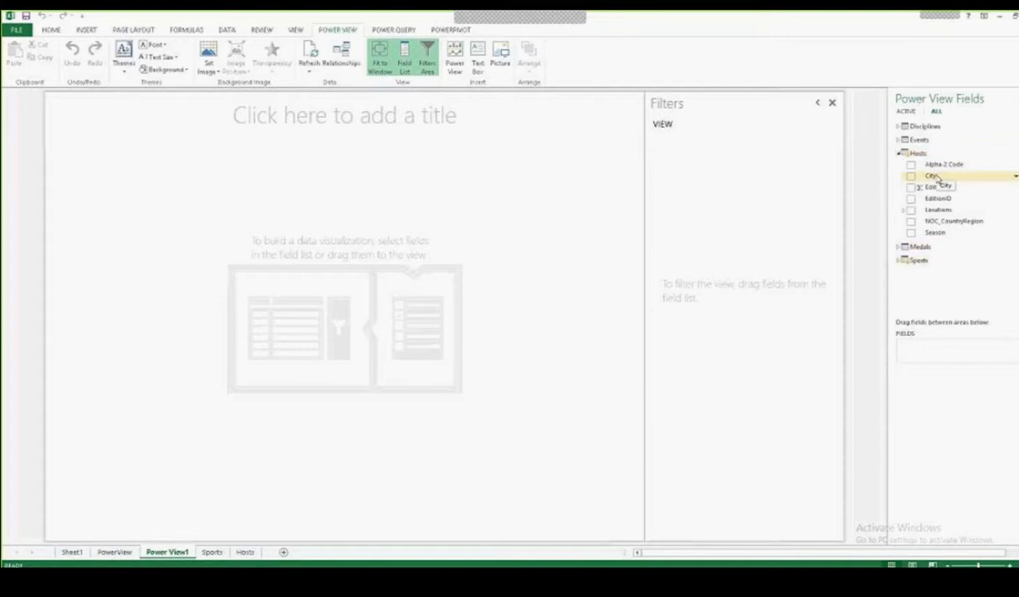
left_click_drag(936, 177, 192, 246)
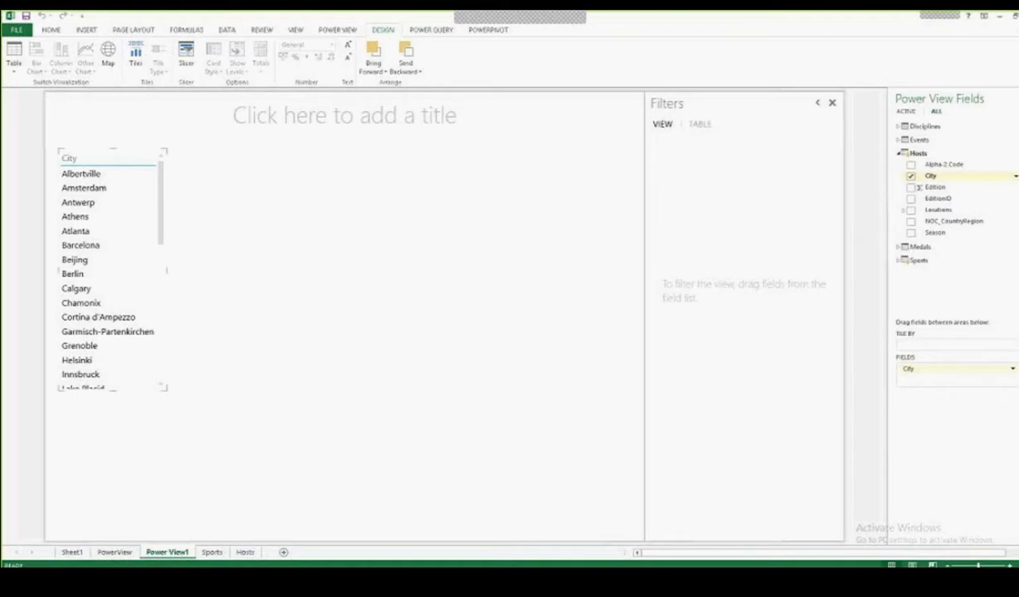
Step: Add the Sport field from the Medals table to the City table and summarize it as Count (Not Blank)
left_click(899, 154)
left_click(899, 166)
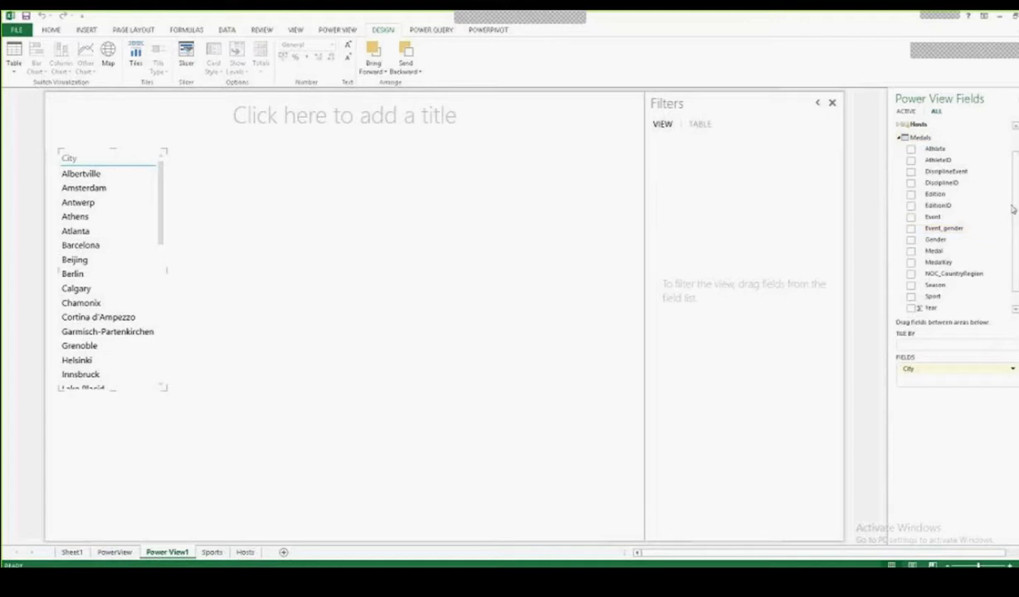
left_click_drag(930, 302, 145, 233)
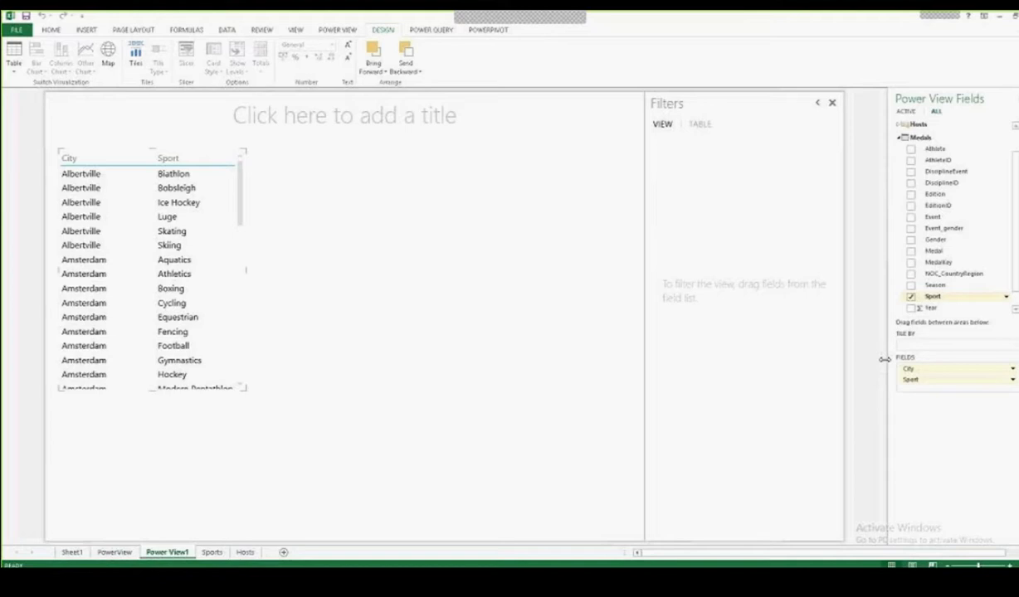
left_click(1012, 380)
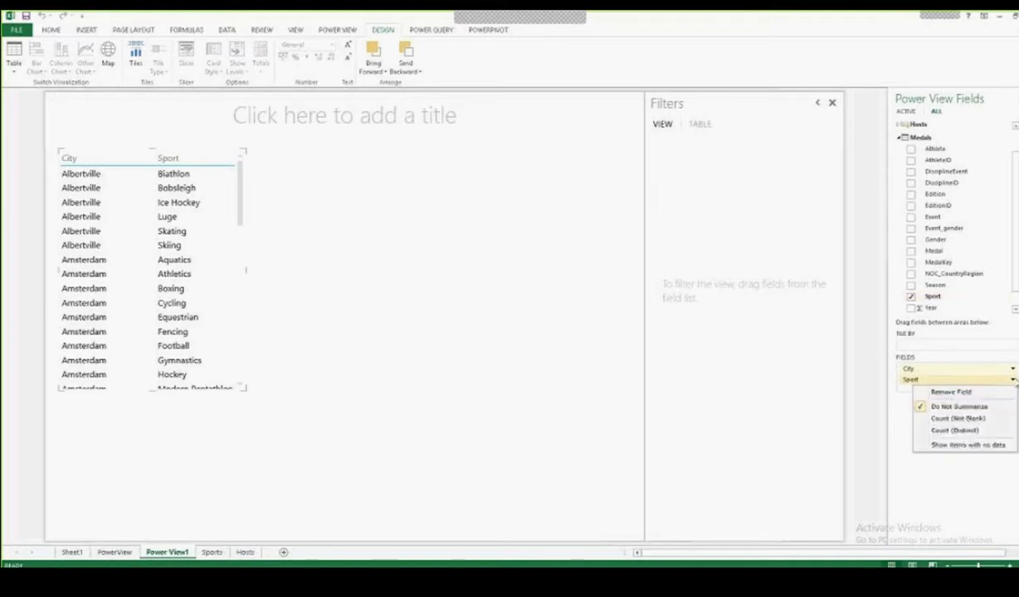
left_click(979, 420)
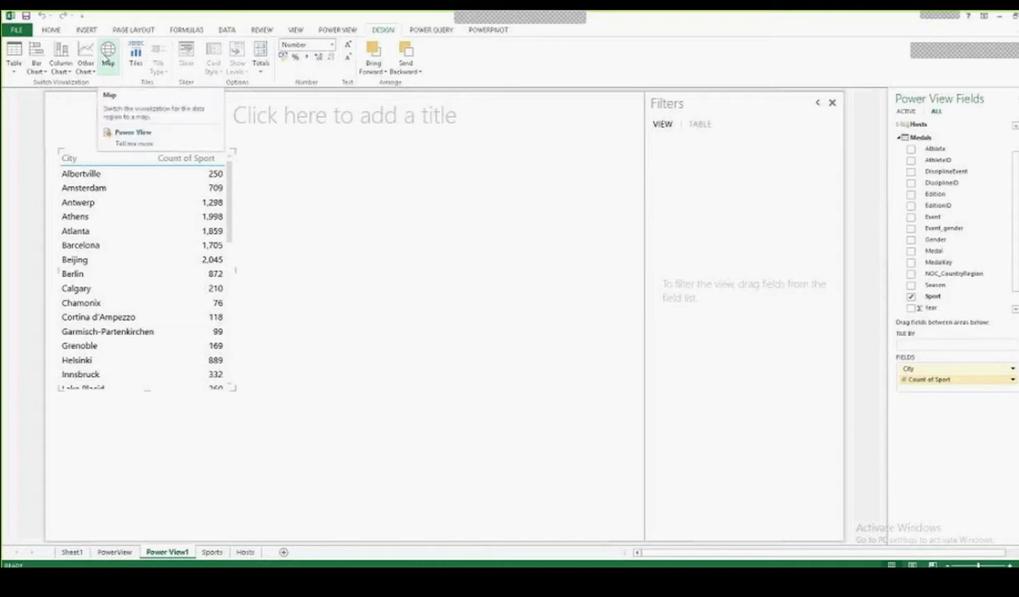
Step: Switch the City table to a map with its content enabled, and color it by the Medals table's Season field in a widened frame
left_click(107, 57)
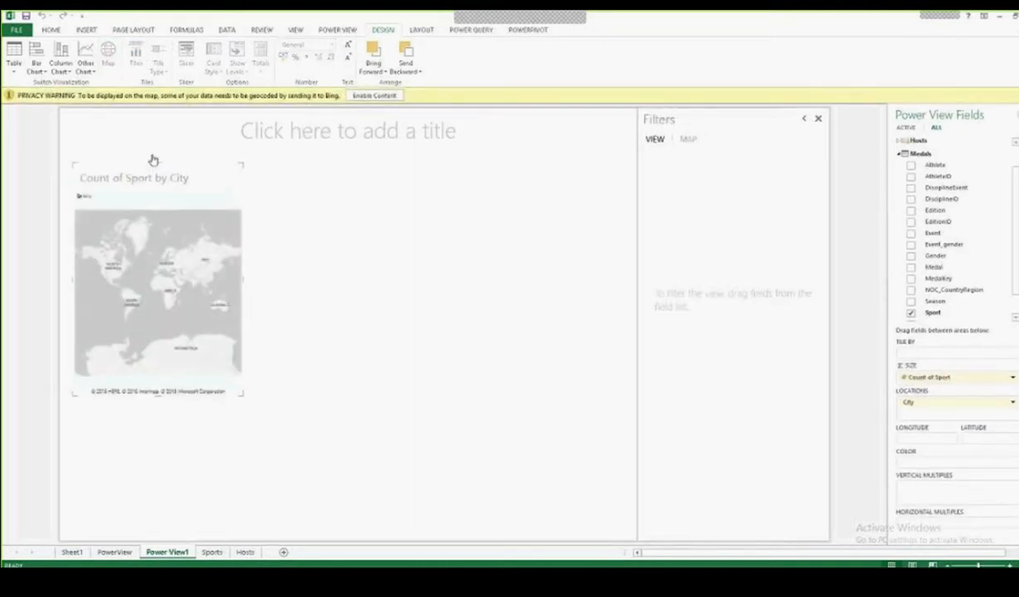
left_click(375, 97)
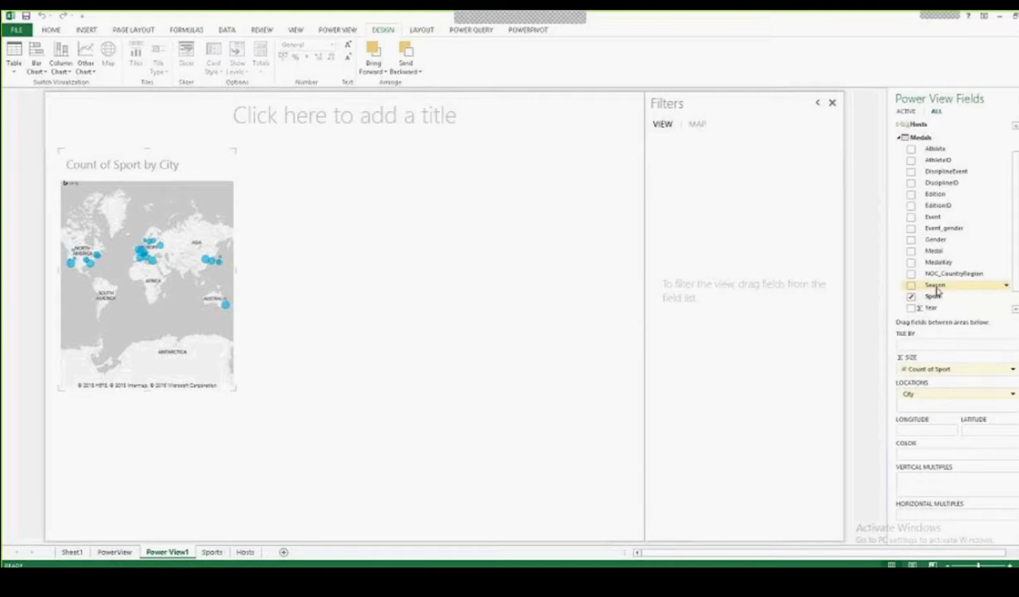
left_click_drag(936, 285, 918, 458)
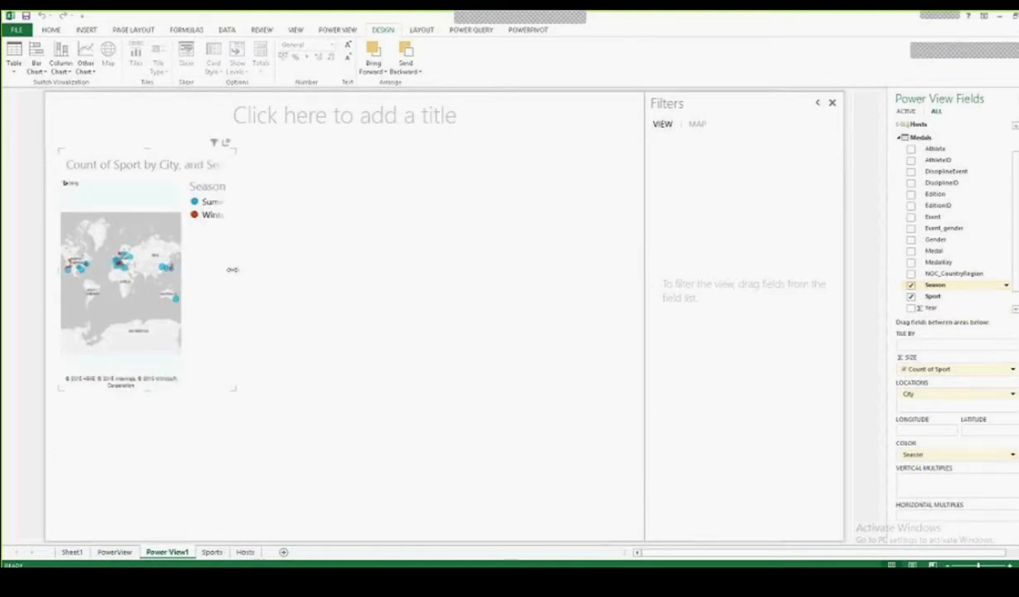
left_click_drag(236, 267, 502, 271)
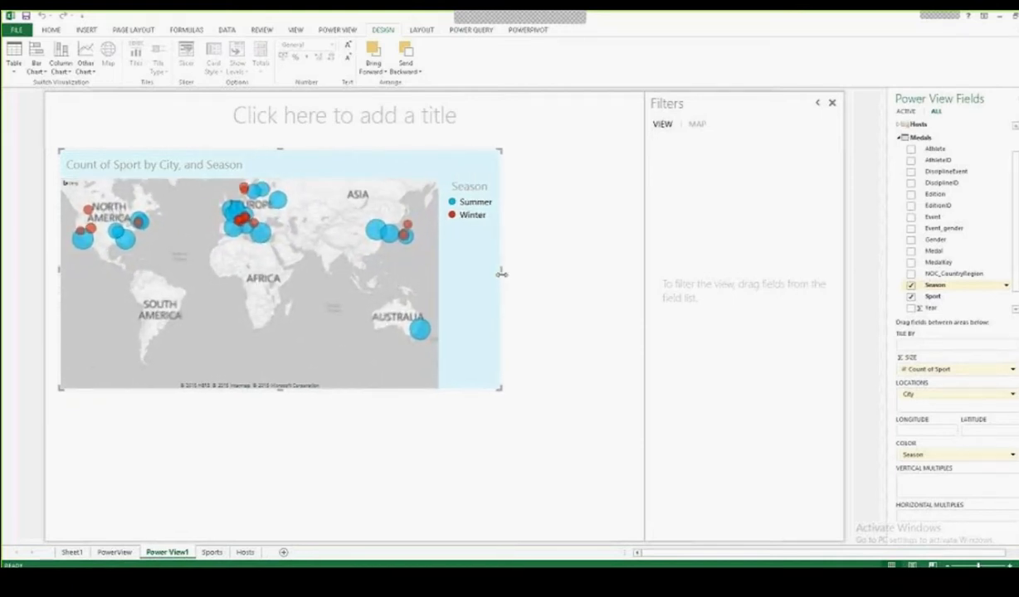
Step: Highlight the Summer cities and the Winter cities in turn on the map using the Season legend
left_click(458, 202)
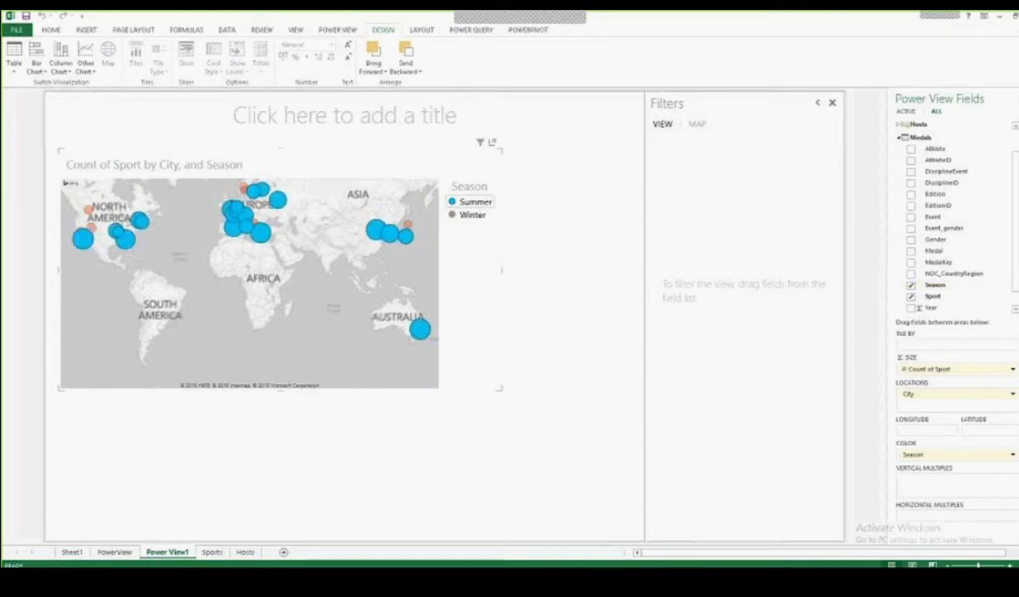
left_click(465, 215)
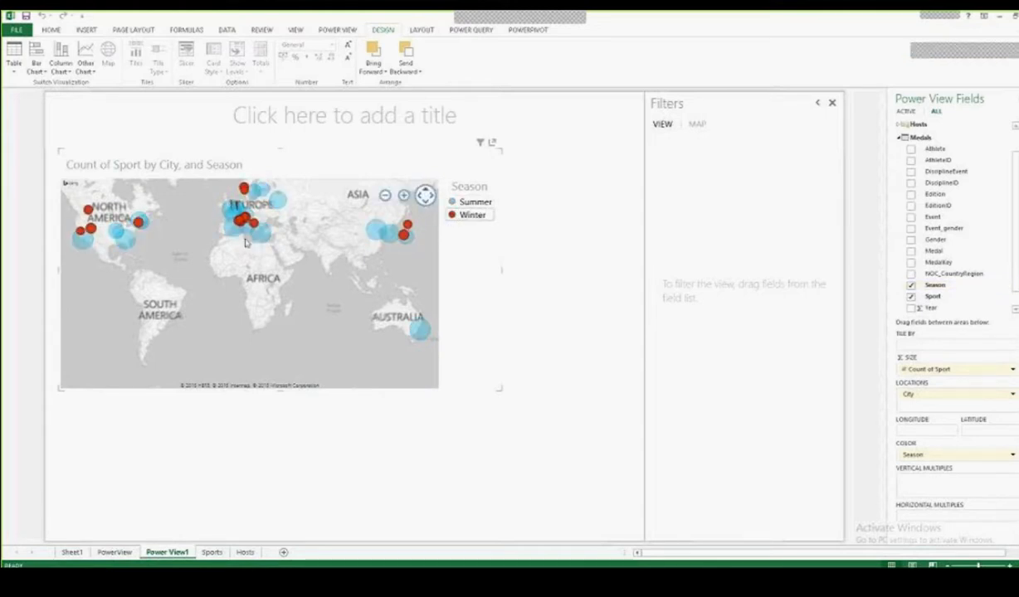
left_click(593, 241)
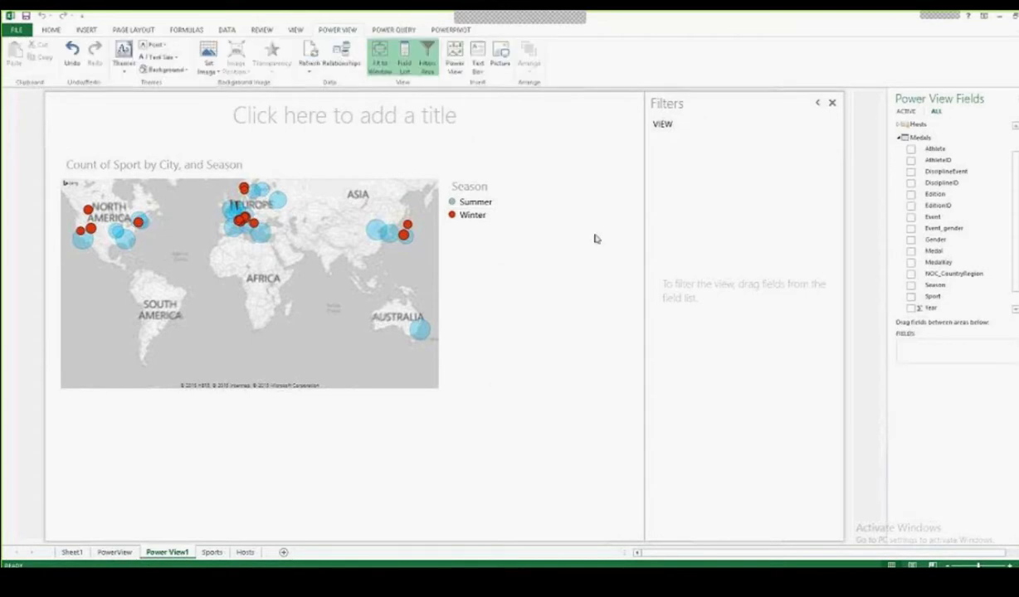
left_click(458, 214)
left_click(453, 217)
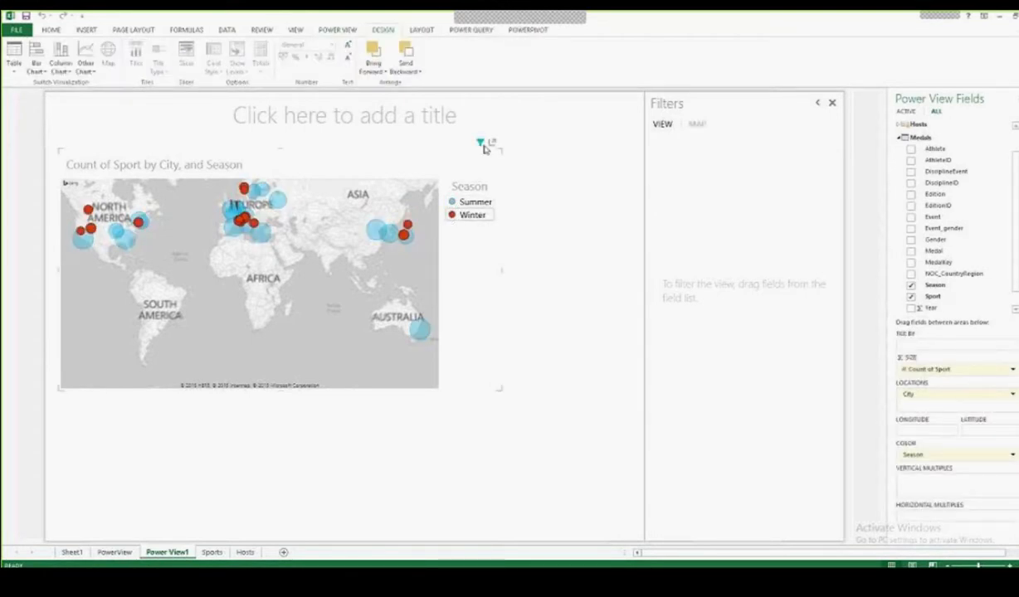
left_click(481, 143)
left_click(525, 168)
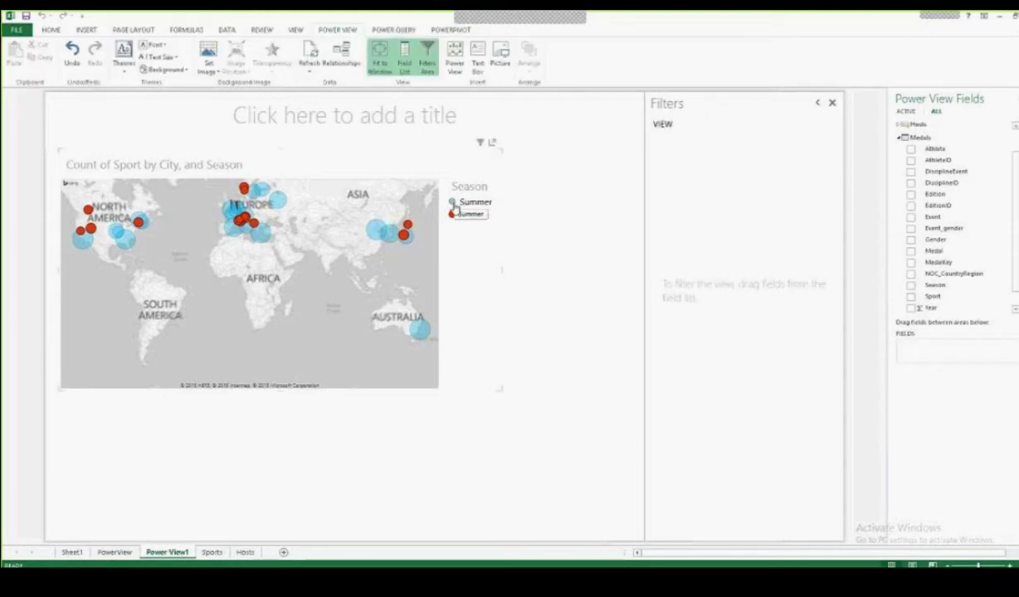
scroll(1012, 240, "down", 1)
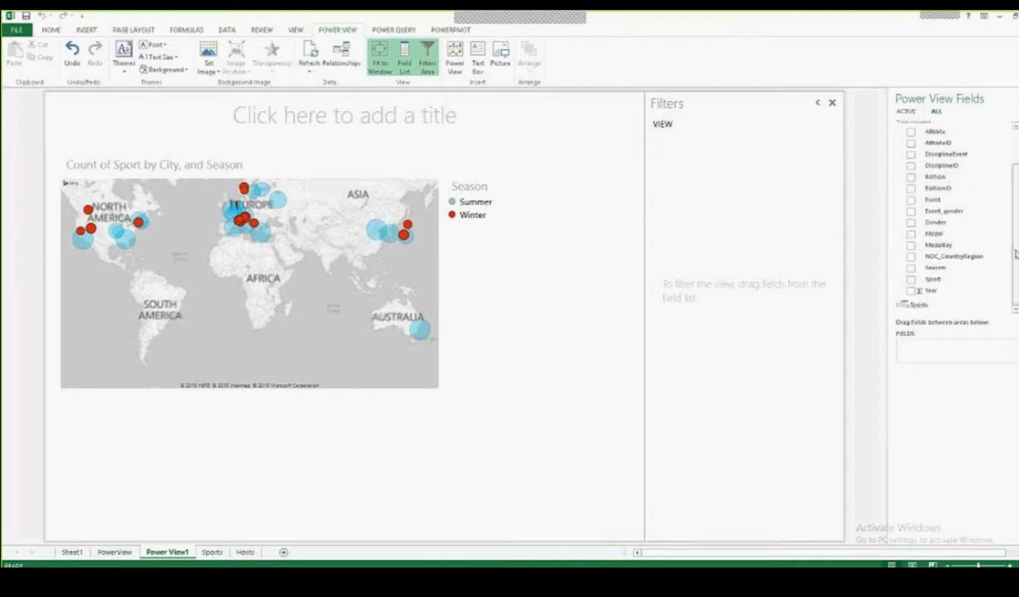
scroll(1013, 258, "up", 3)
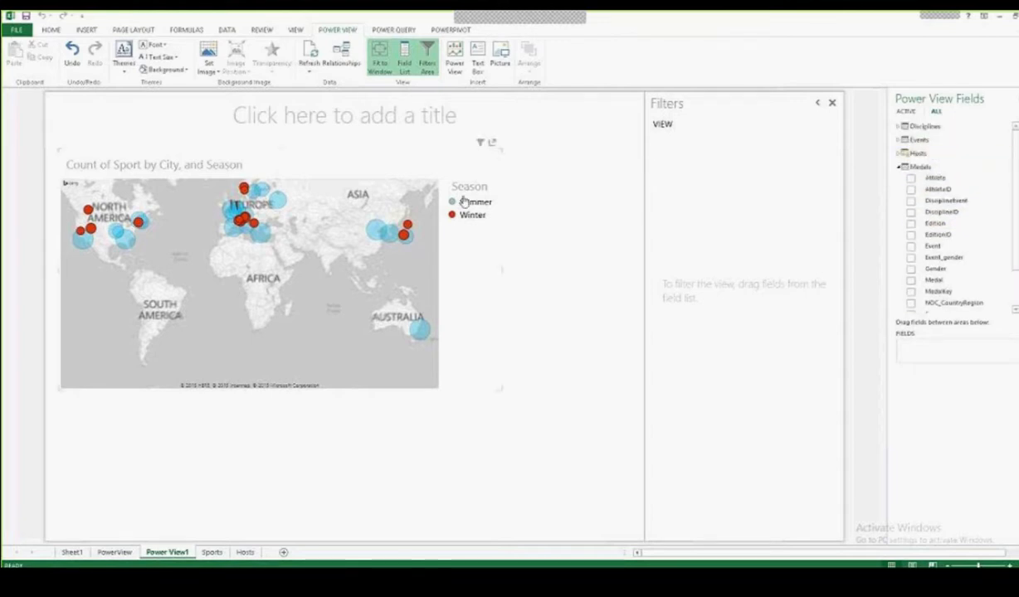
Step: Clear the season highlighting and highlight a single Summer bubble in East Asia on the map
left_click(364, 263)
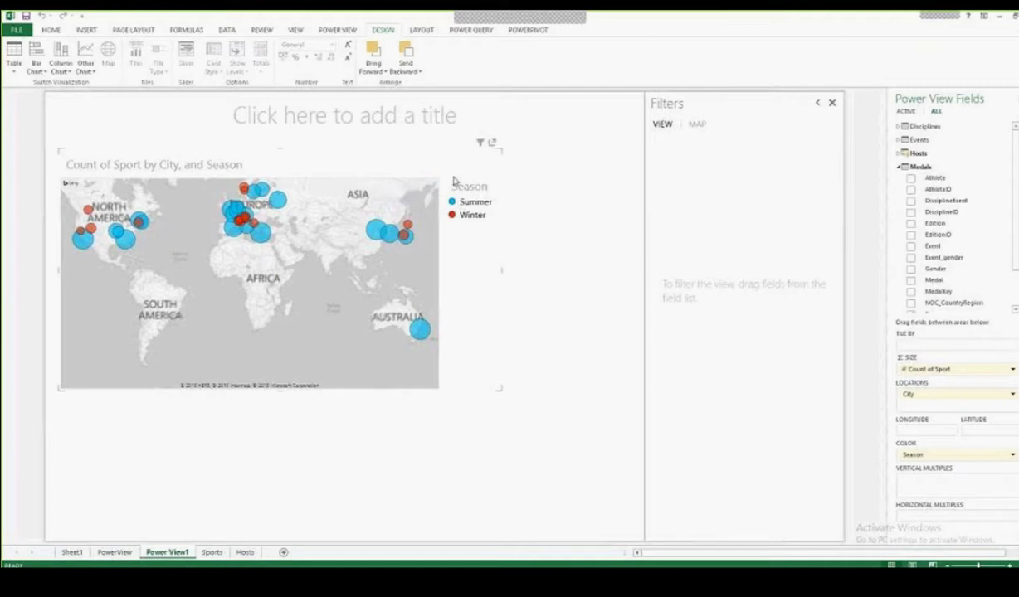
left_click(419, 195)
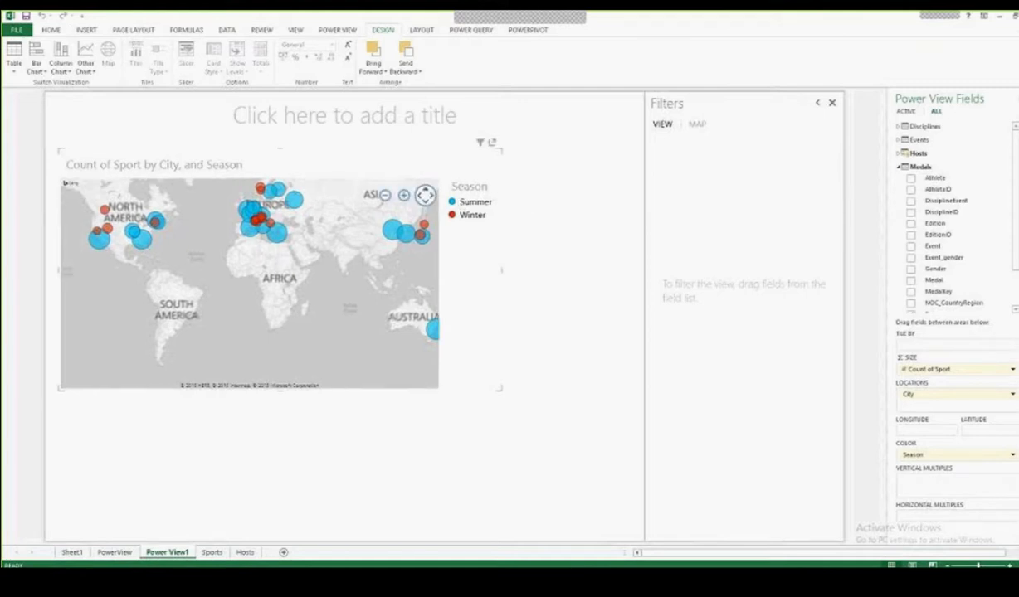
left_click(393, 229)
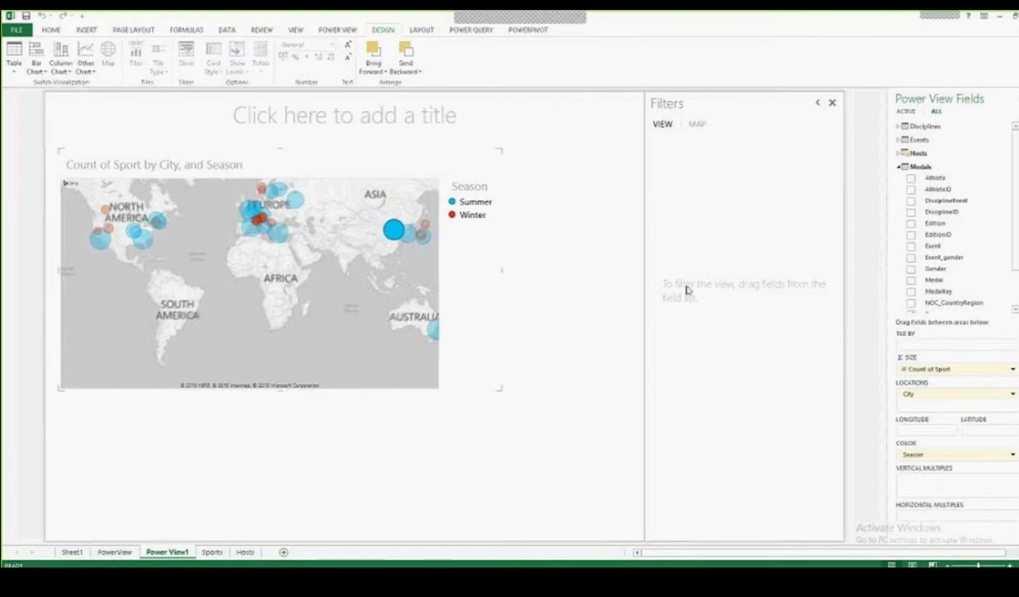
Step: Try the visualization as a clustered bar chart and switch it back to a map
left_click(90, 70)
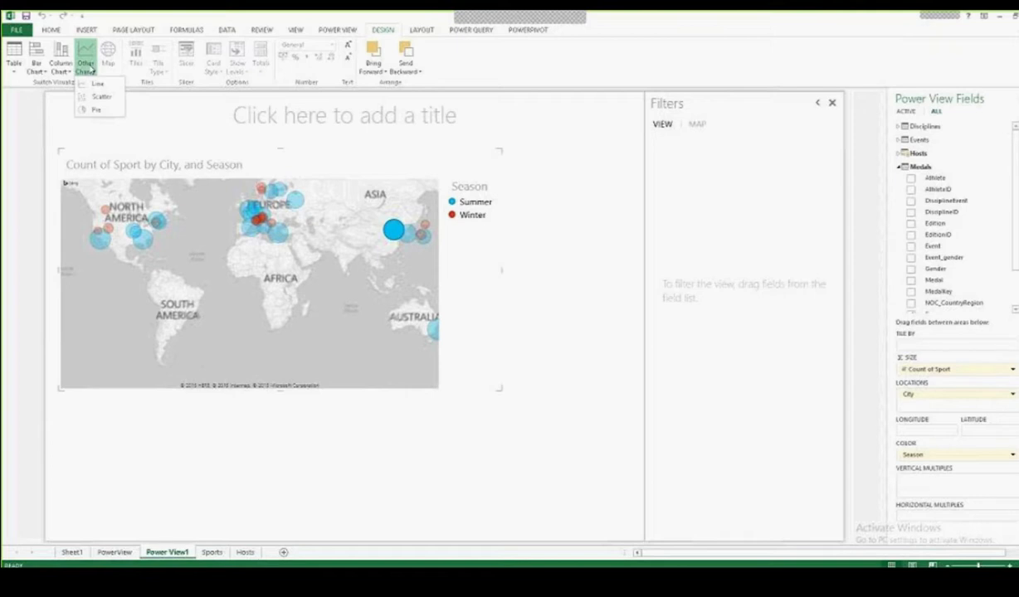
left_click(62, 70)
left_click(36, 70)
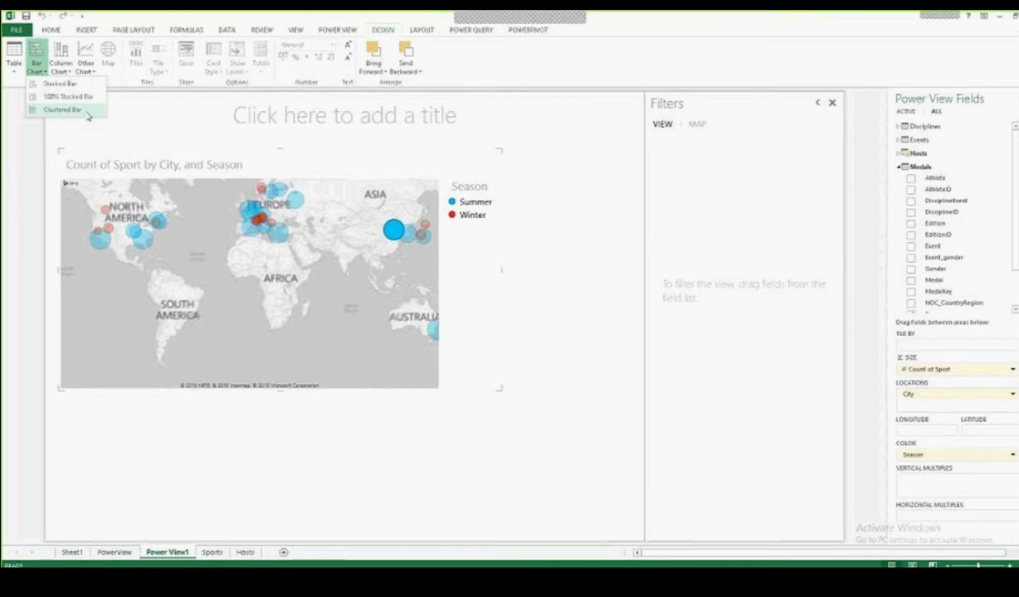
left_click(87, 109)
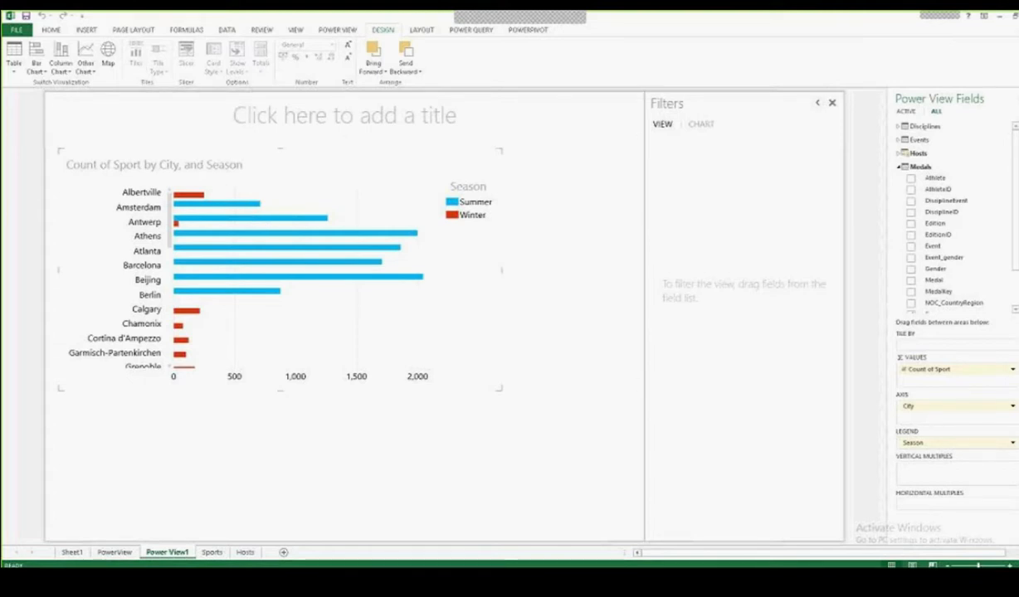
left_click(108, 54)
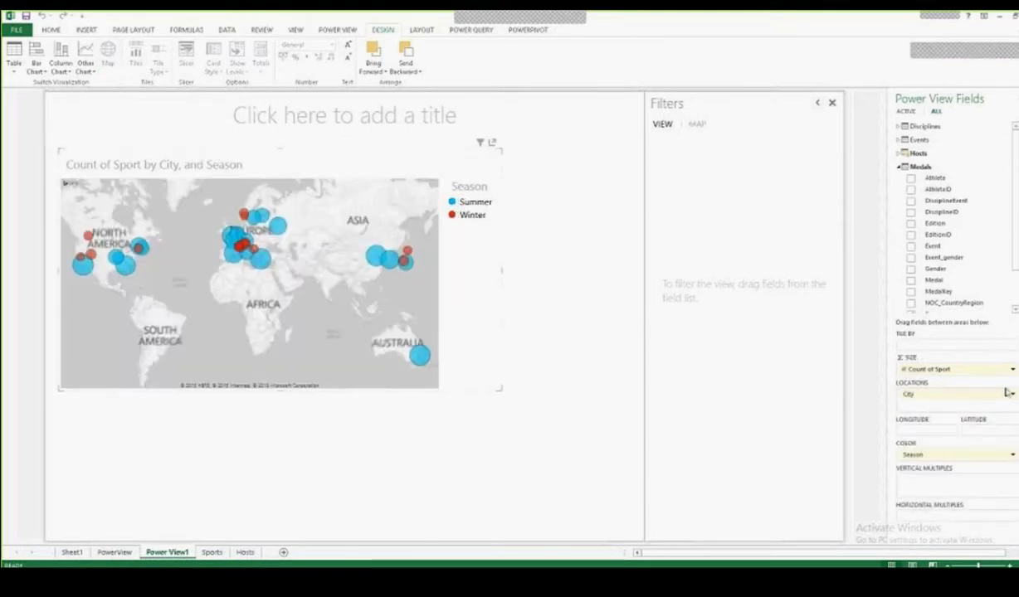
Step: Tile the map by the Year field from the Medals table
scroll(973, 282, "down", 2)
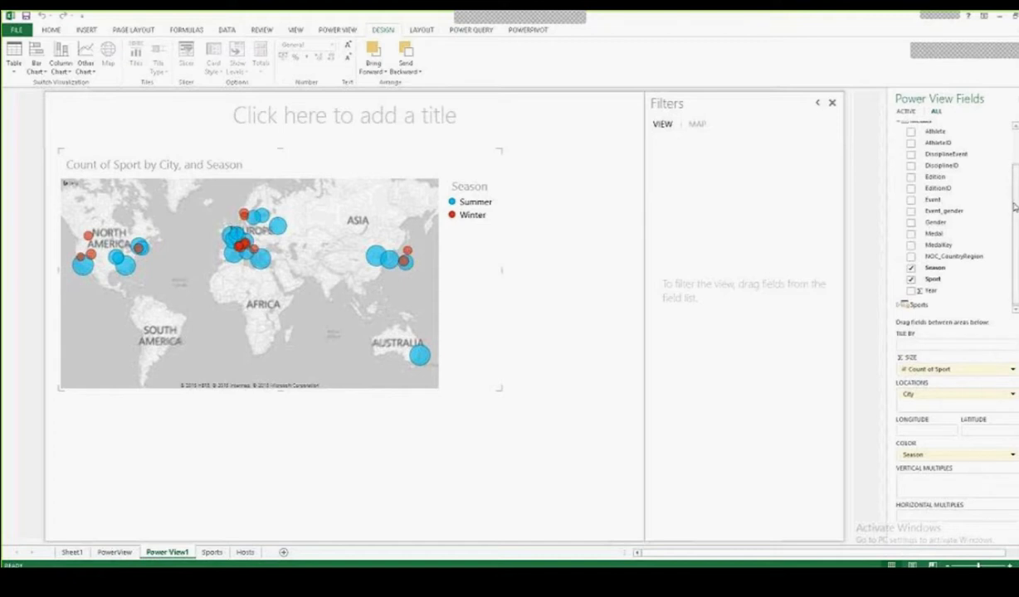
scroll(1012, 207, "up", 3)
scroll(1012, 216, "down", 2)
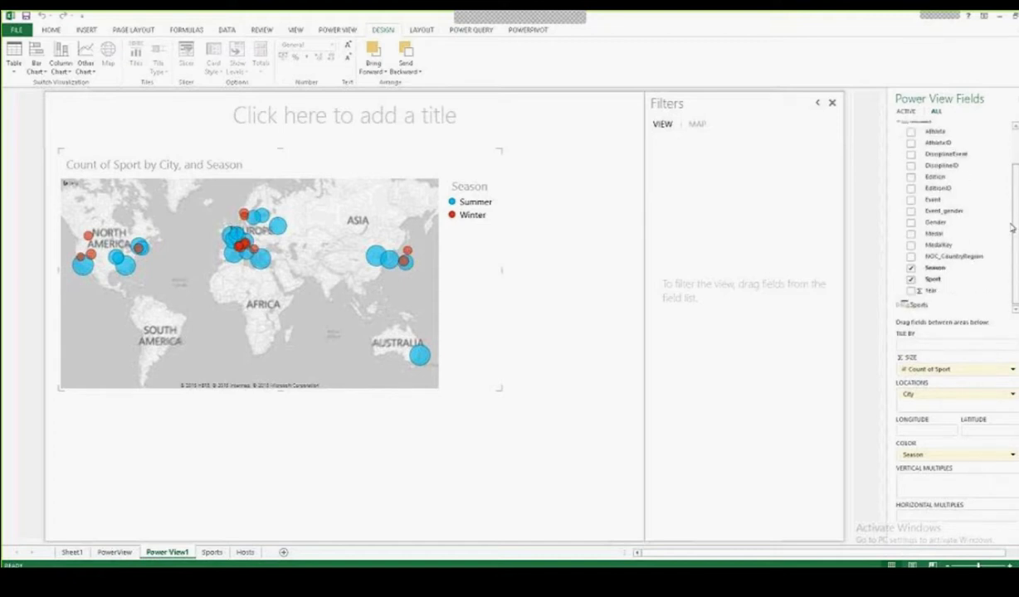
left_click_drag(933, 292, 911, 349)
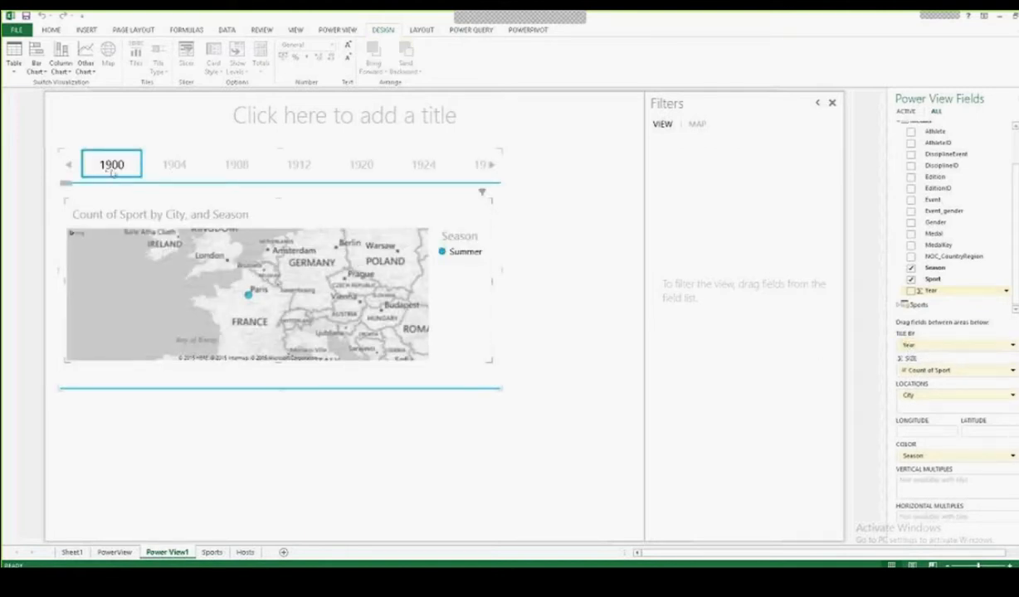
Step: Inspect the host city bubble on the map for 1900, and for 1904 after switching the year tile
mouse_move(247, 297)
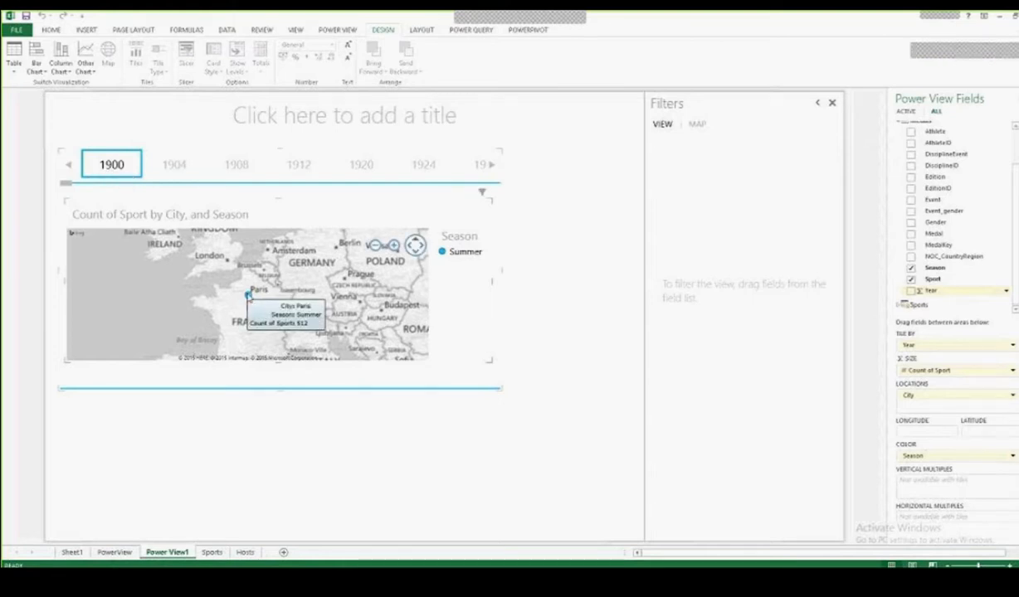
left_click(176, 165)
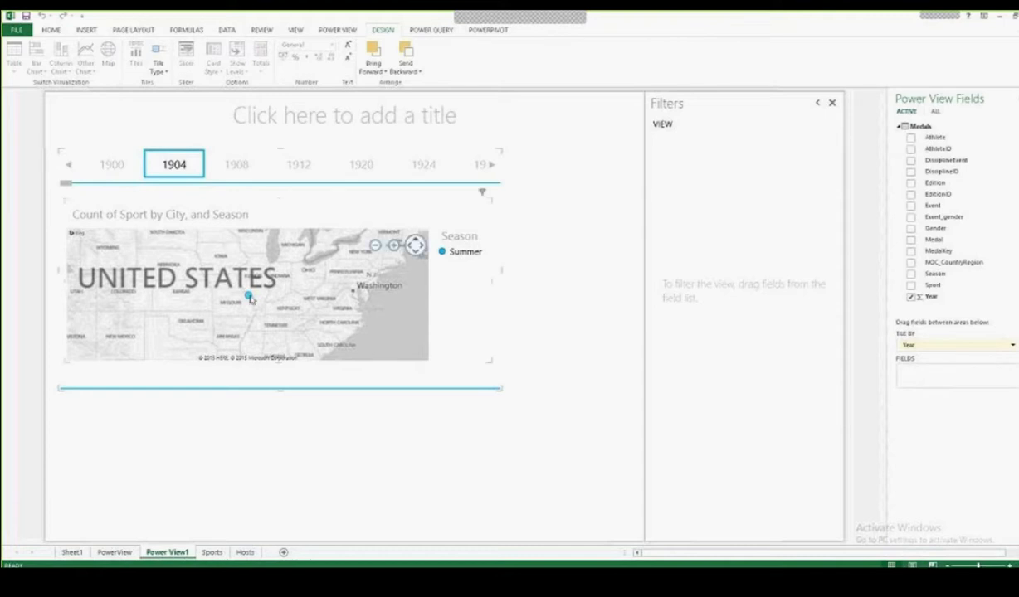
mouse_move(249, 297)
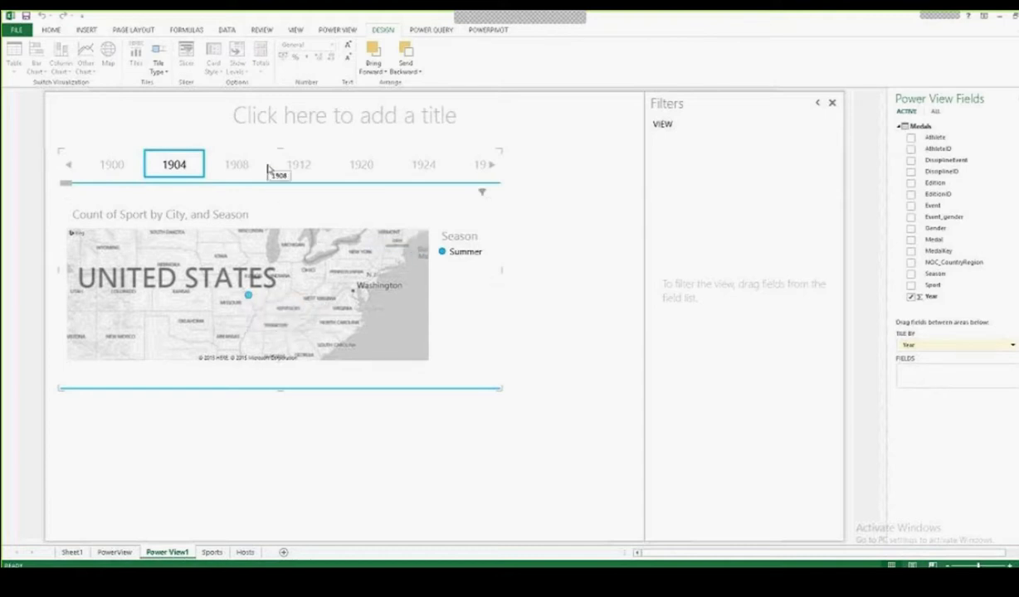
Step: Change the tile type to a tile flow below the map and browse through the years up to 1960
left_click(158, 64)
left_click(171, 100)
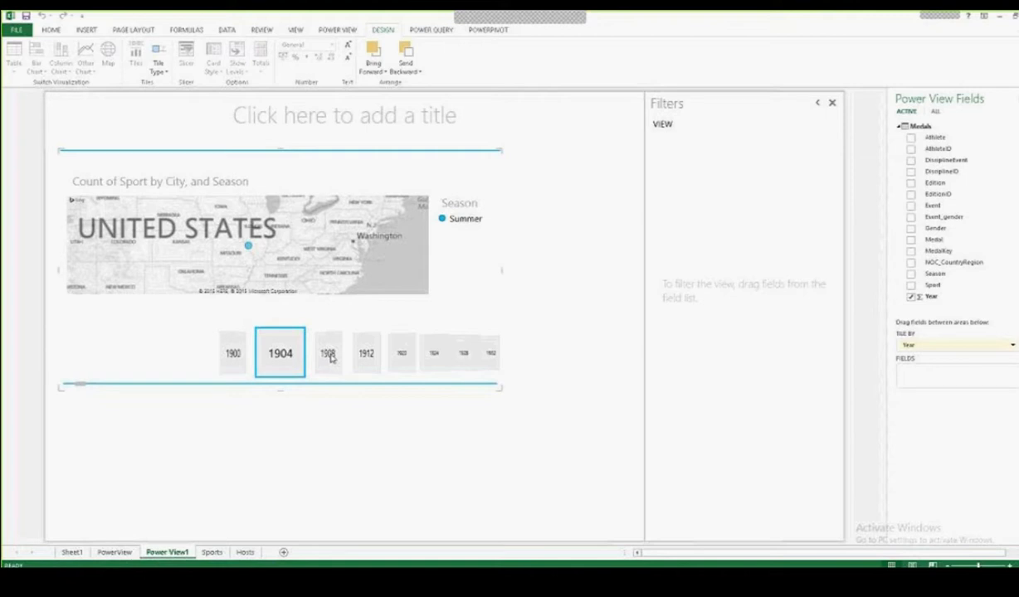
left_click(330, 356)
left_click(367, 356)
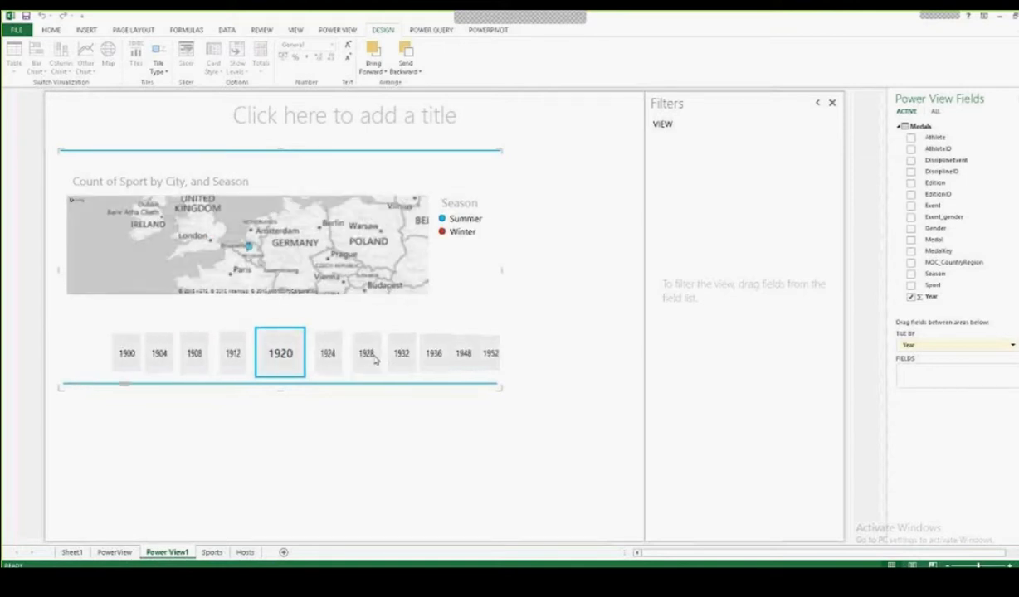
left_click(373, 359)
left_click(400, 357)
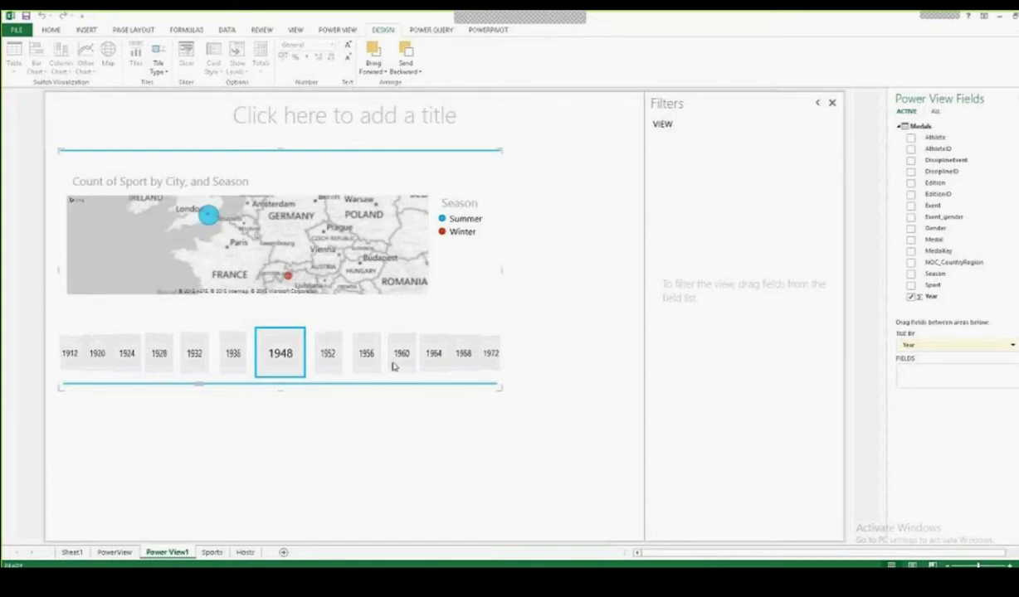
left_click(405, 360)
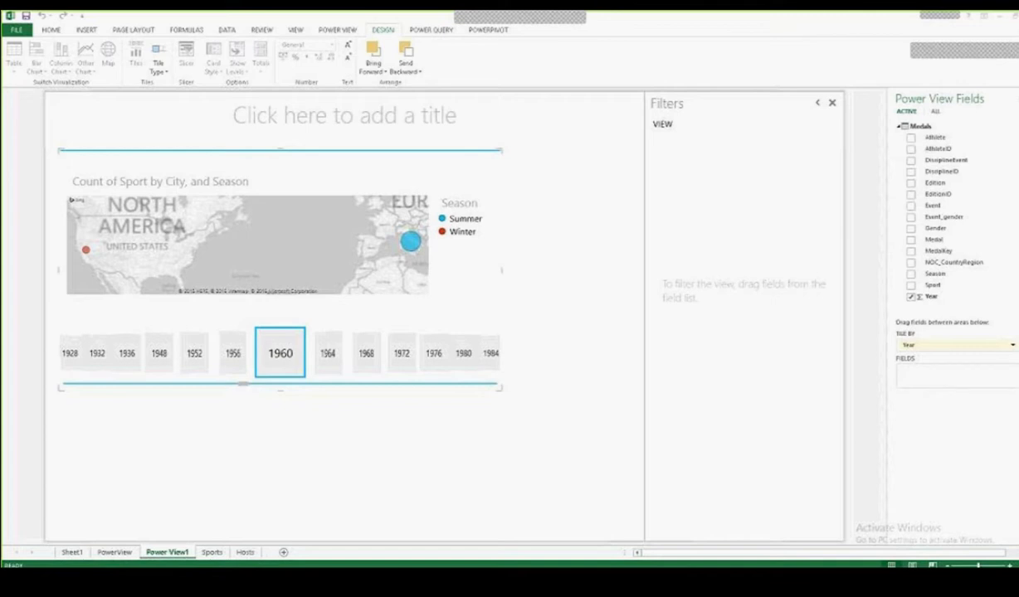
Step: Close the PowerBI Example workbook and save its changes
left_click(1016, 15)
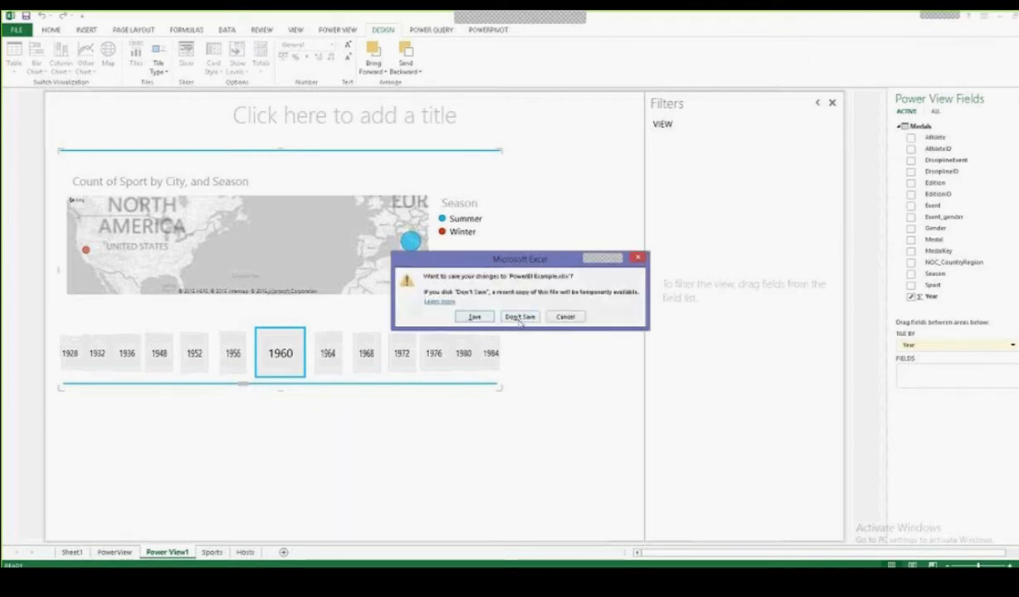
left_click(474, 317)
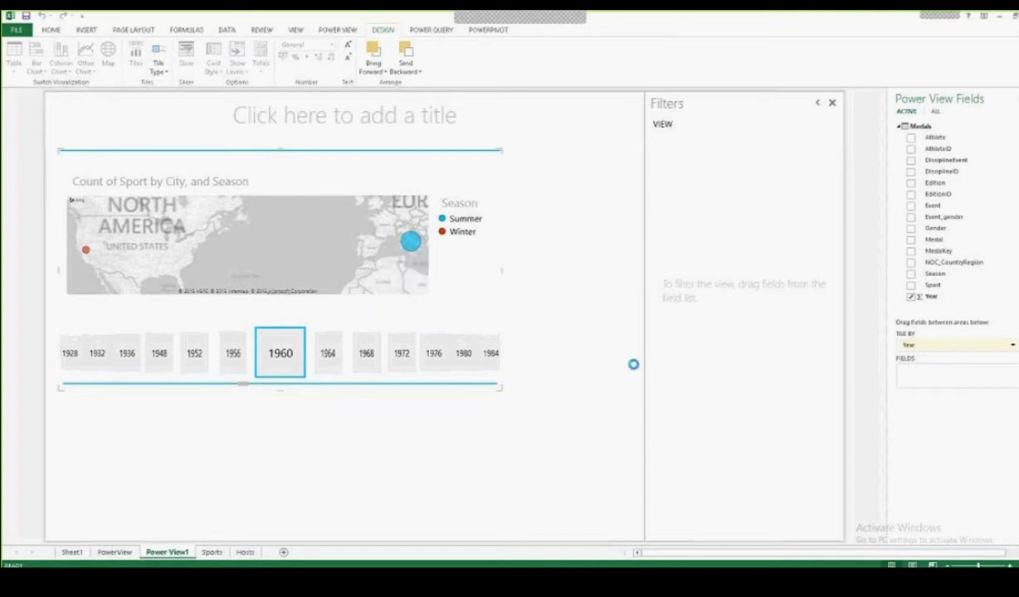
key("ctrl+s")
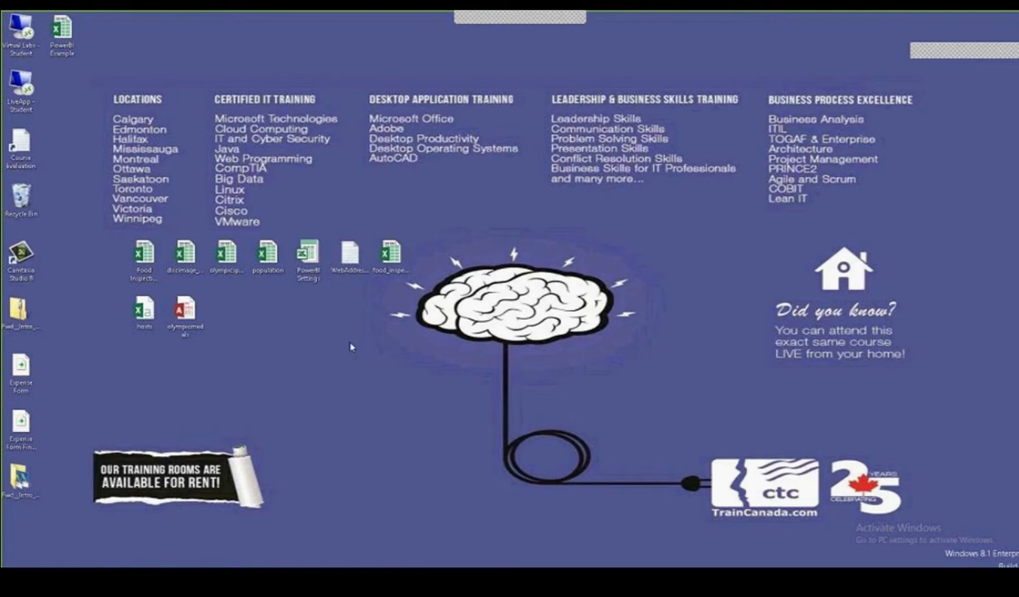
Step: Try to open the Food Inspection (Fixed) workbook from the desktop
left_click(390, 254)
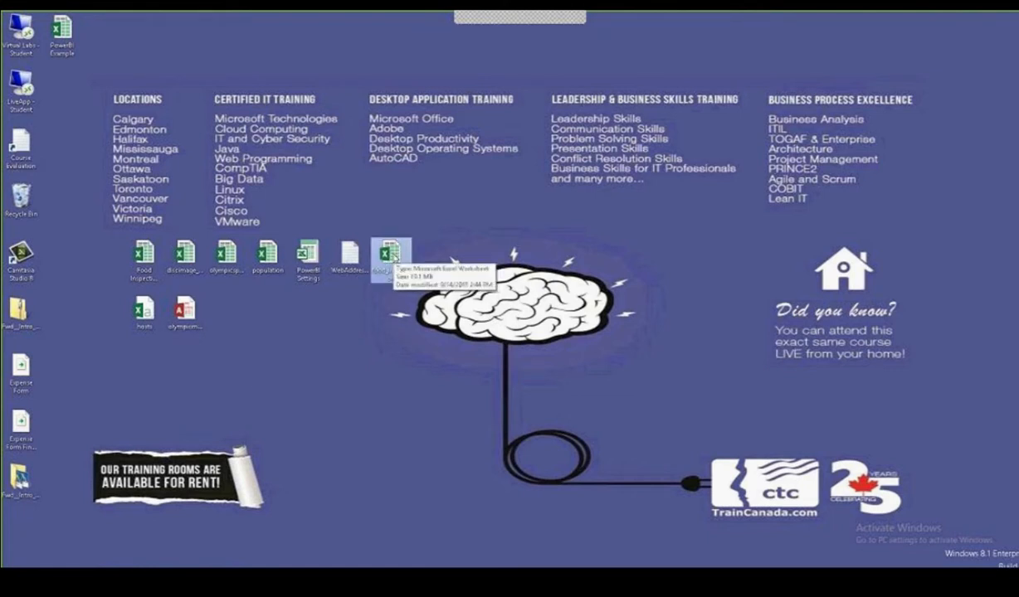
double_click(143, 256)
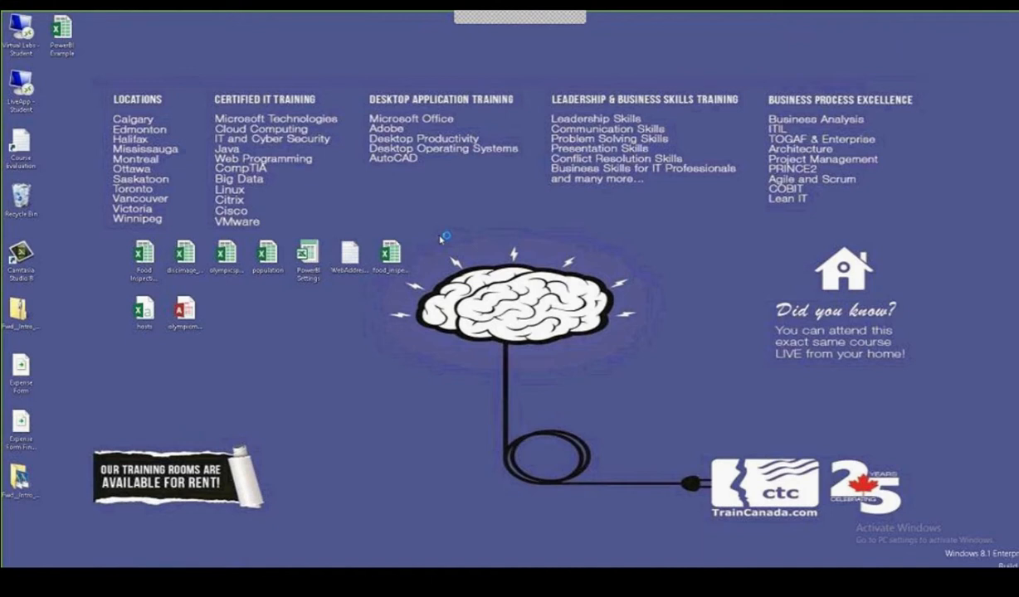
Step: Open Task Manager, enlarge its window and end the Microsoft Excel background process
right_click(437, 556)
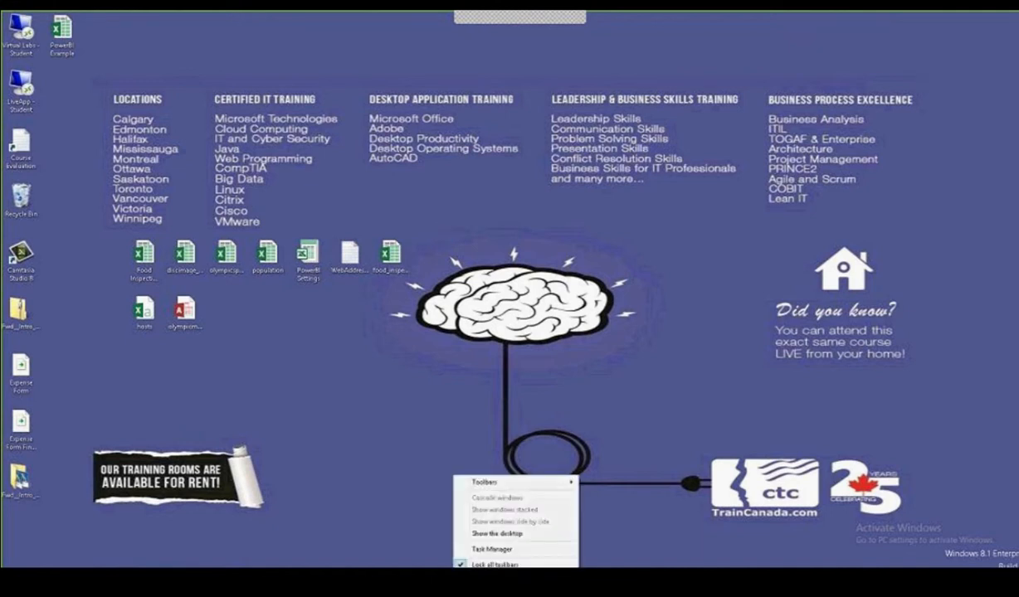
left_click(486, 529)
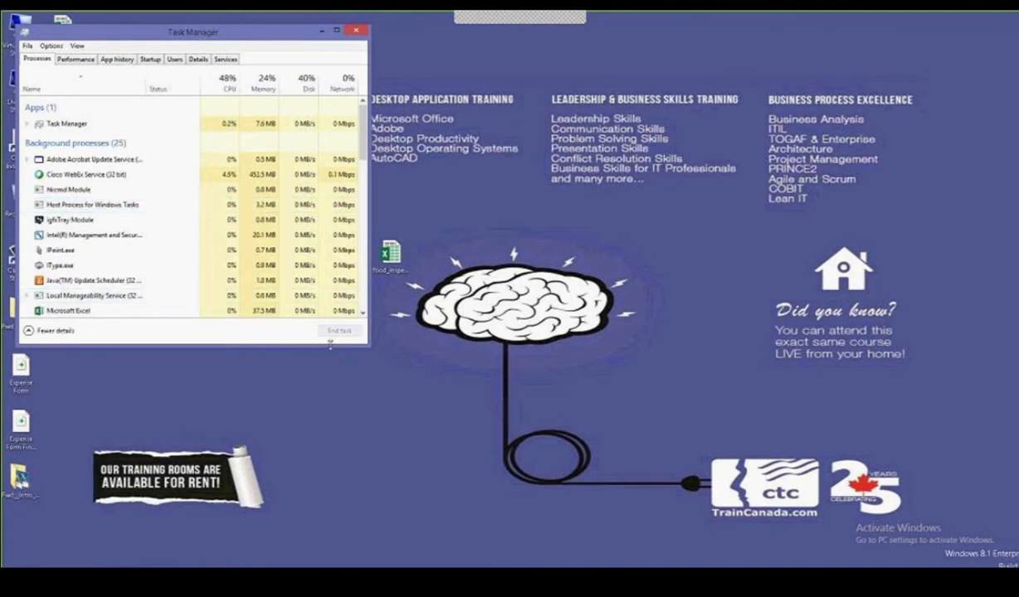
left_click_drag(329, 345, 319, 444)
right_click(78, 316)
left_click(100, 329)
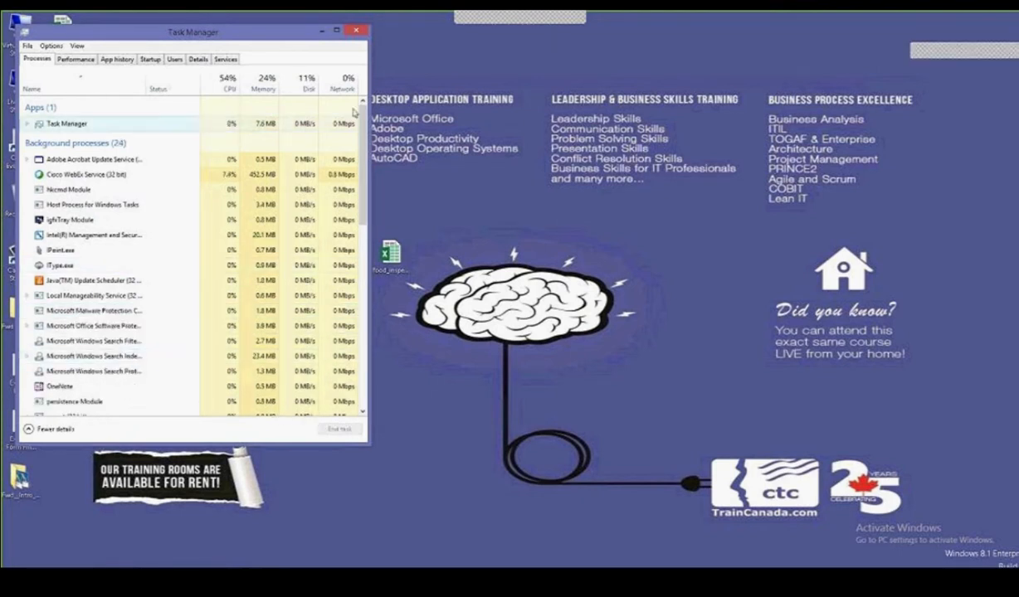
Step: End the OneNote background process and close Task Manager
right_click(97, 387)
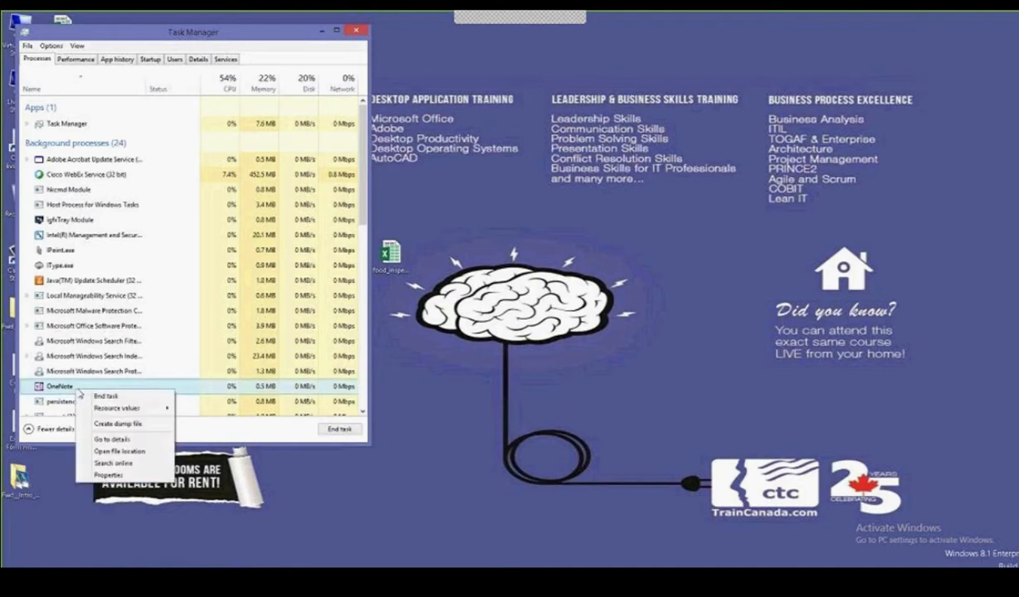
left_click(102, 401)
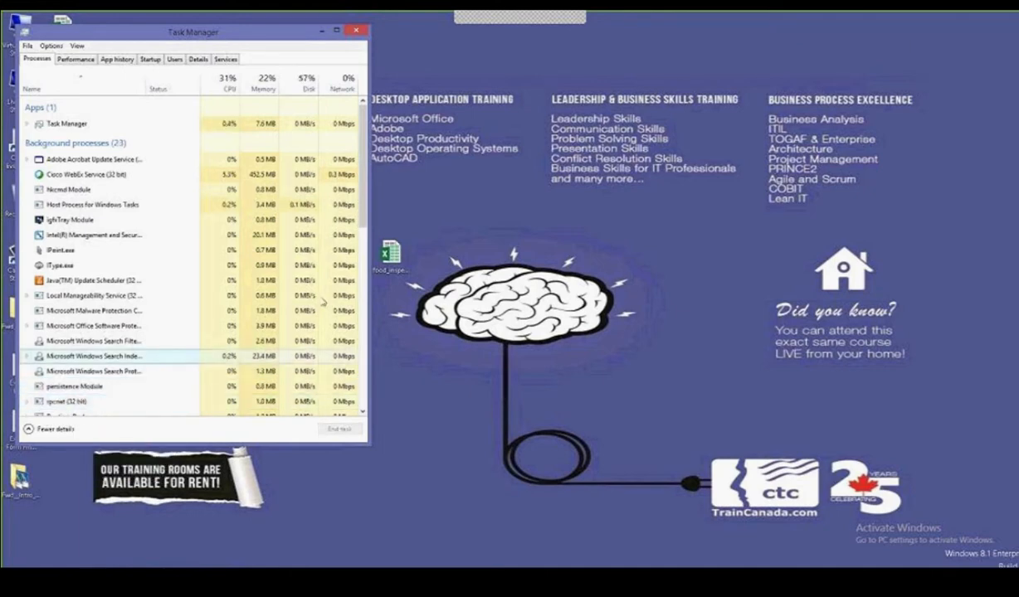
left_click_drag(364, 220, 316, 14)
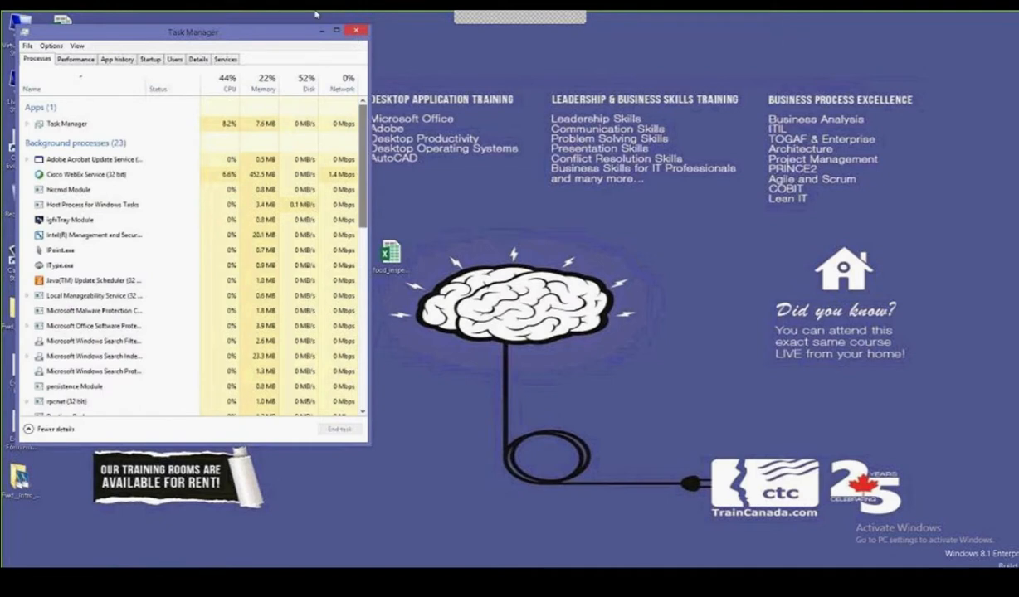
left_click(355, 31)
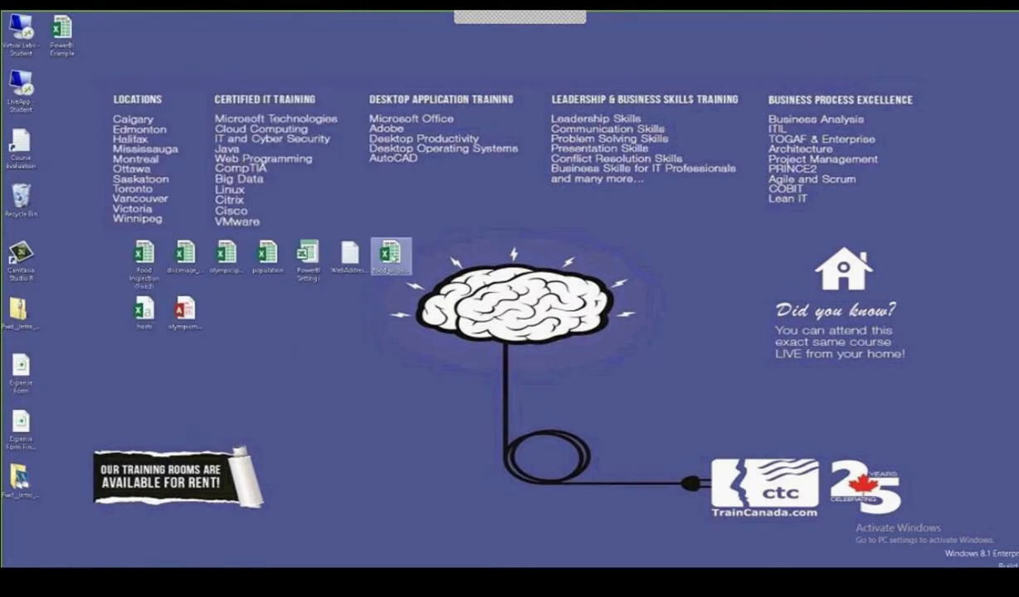
Step: Open the food_inspection workbook from the desktop, maximize its window and enable editing
double_click(391, 255)
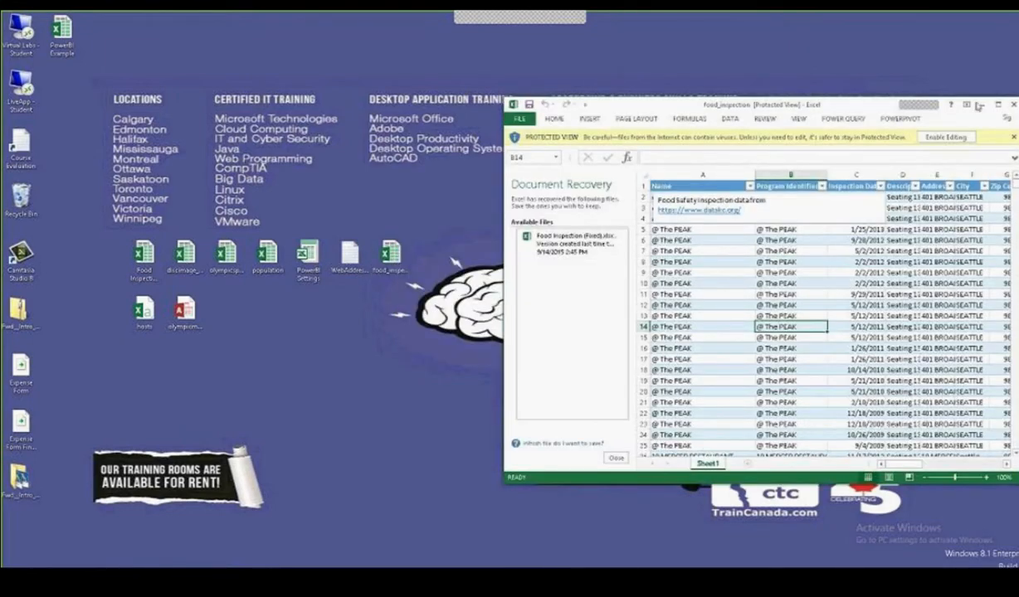
left_click(998, 105)
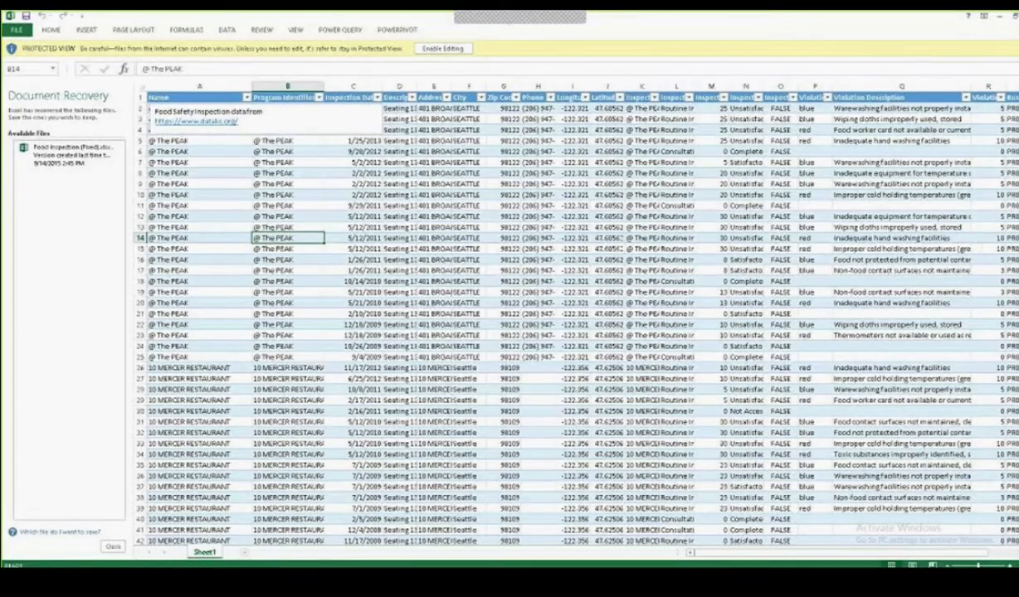
left_click(448, 48)
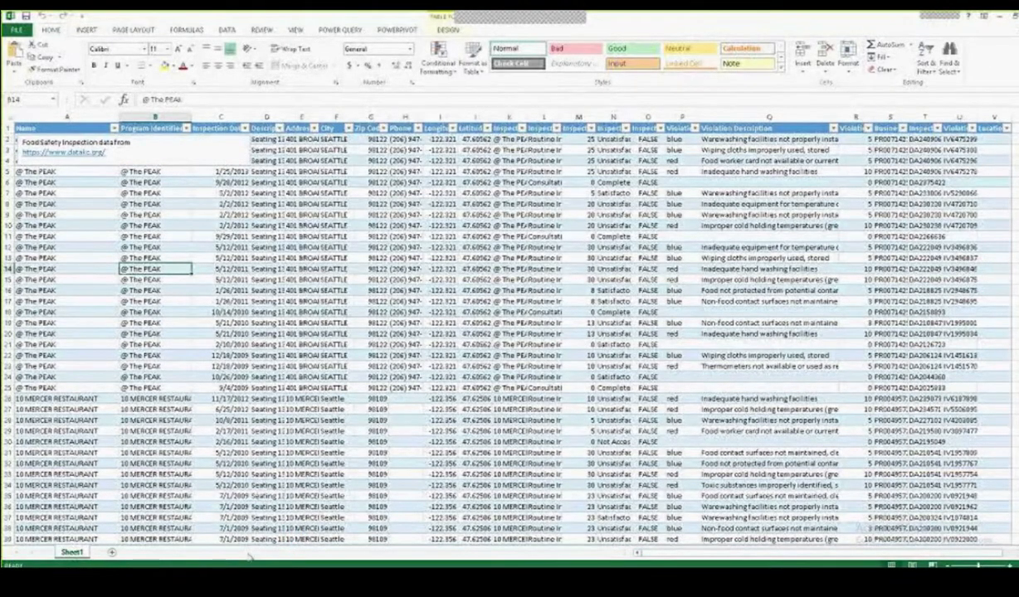
Step: View the food_inspection workbook's file information and return to the sheet
left_click(16, 29)
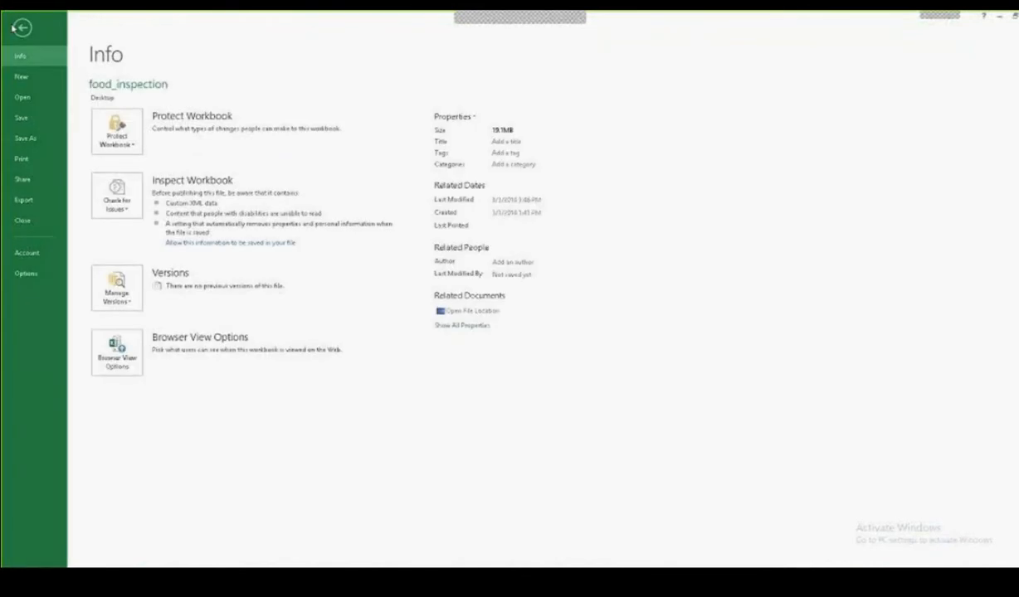
left_click(20, 27)
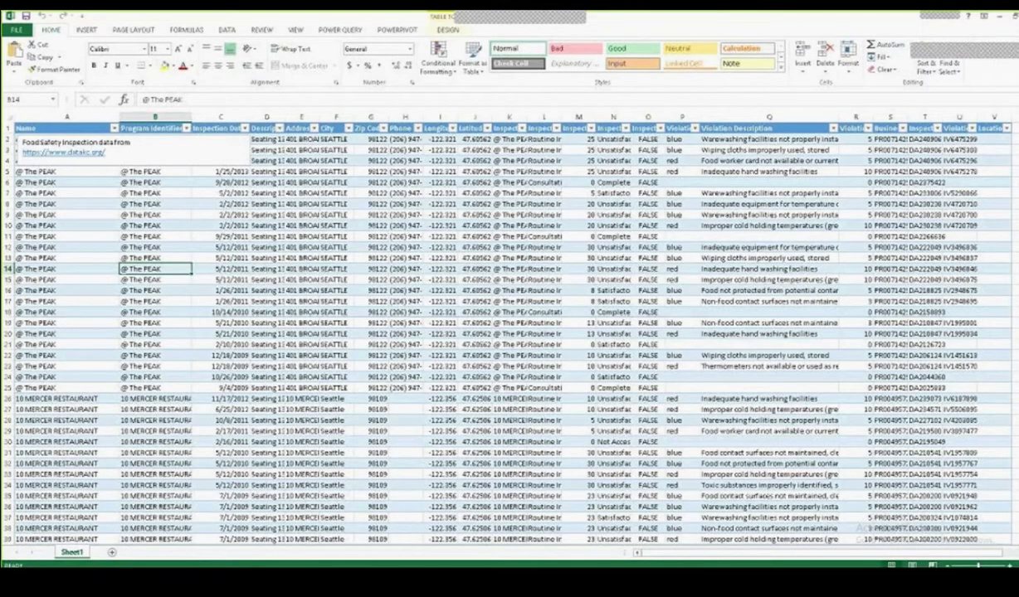
Step: Search the Power Query data catalog for "Food Safety"
left_click(405, 301)
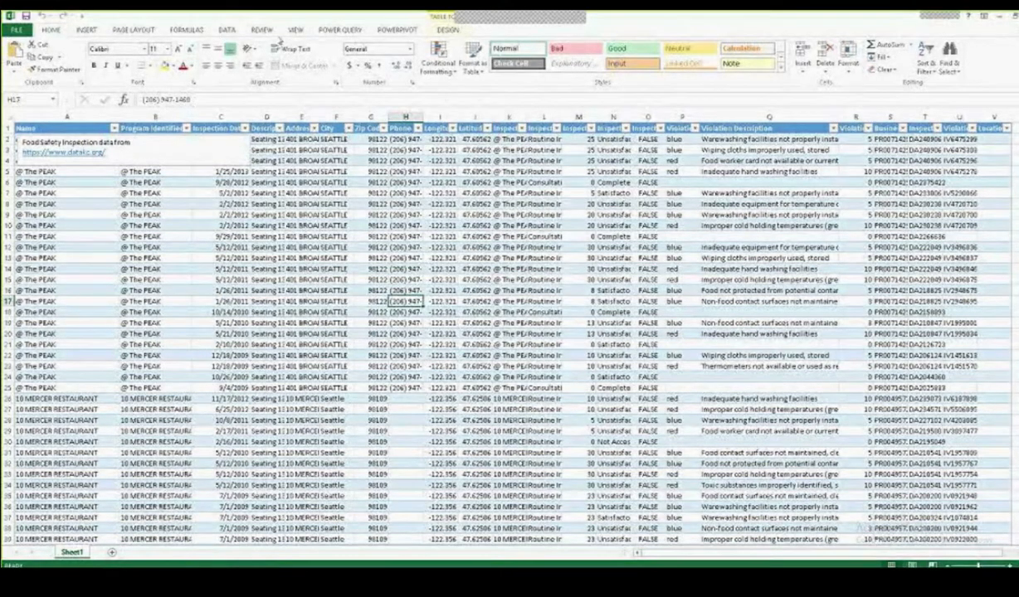
left_click(342, 31)
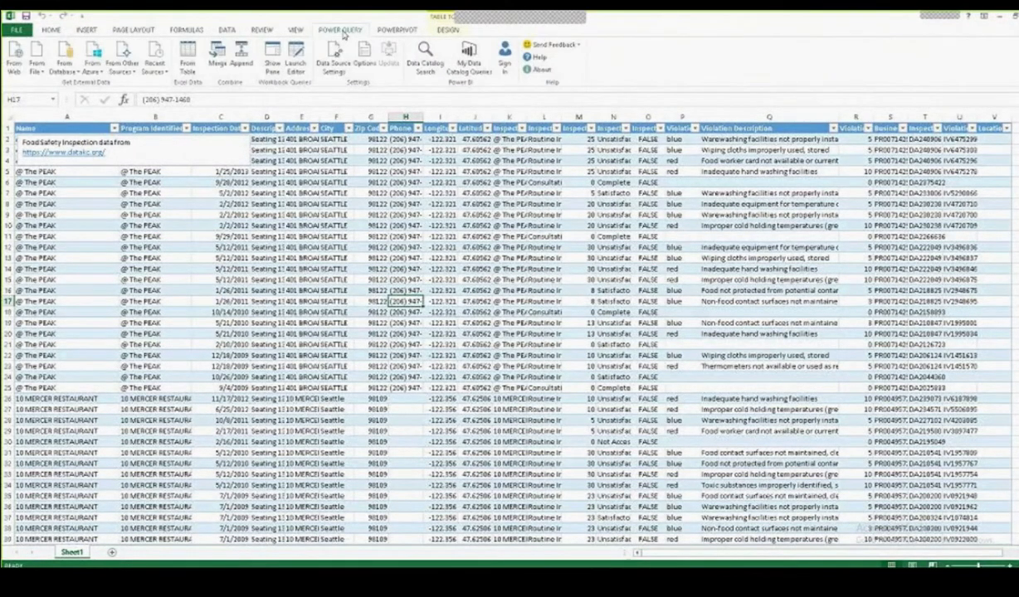
left_click(425, 60)
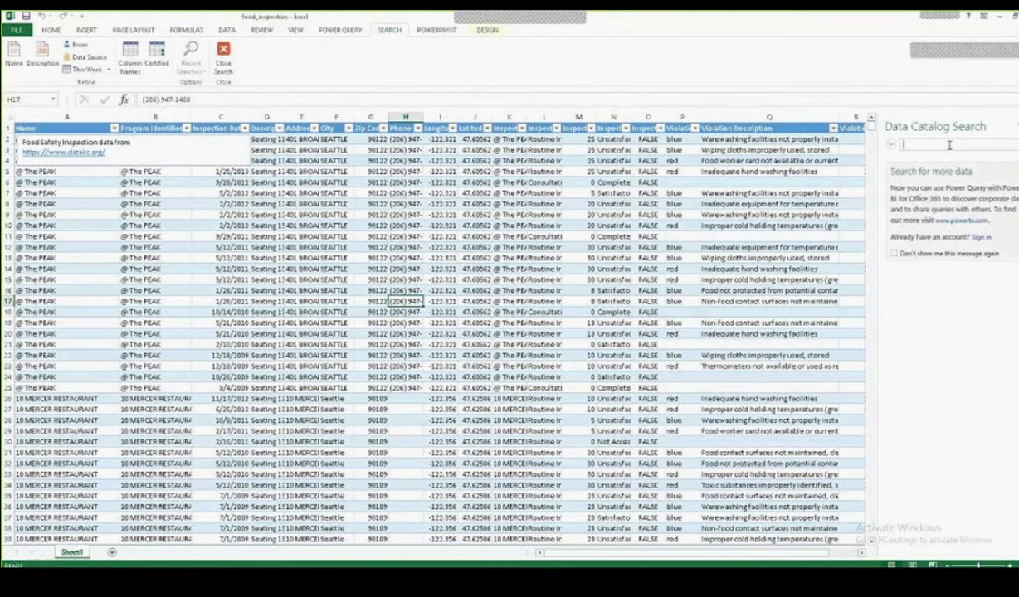
type("Food Safety")
left_click(1017, 144)
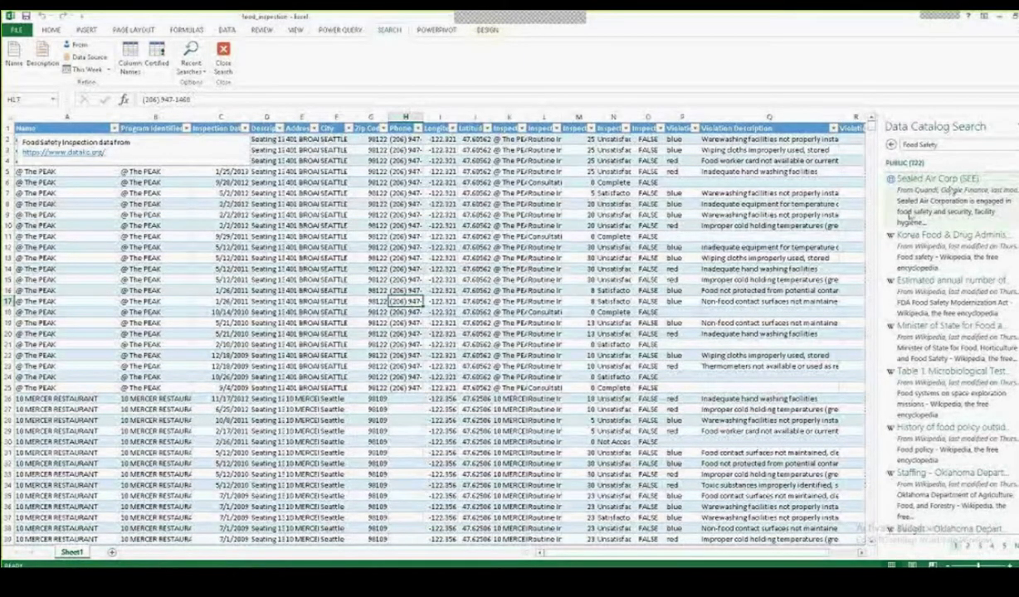
Step: Preview several public search results, including Sealed Air Corp (SEE) and the estimated annual number of food borne illnesses
mouse_move(891, 181)
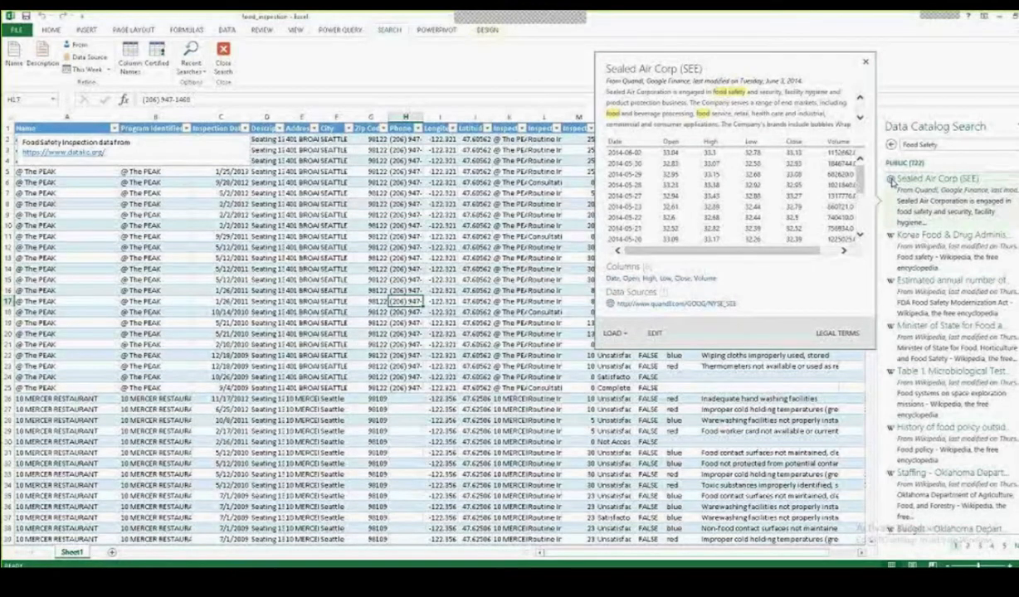
mouse_move(889, 238)
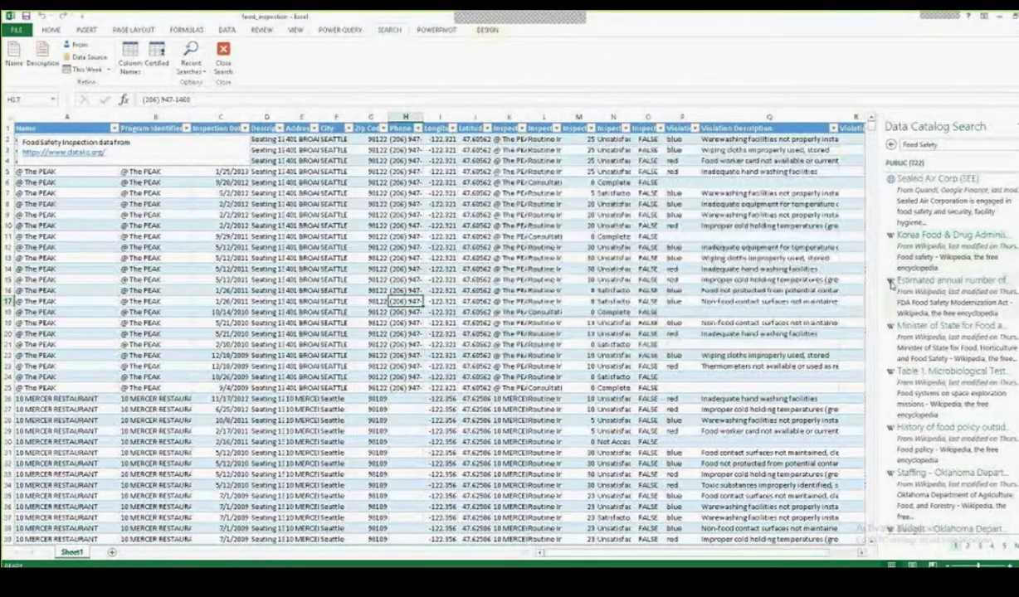
mouse_move(891, 283)
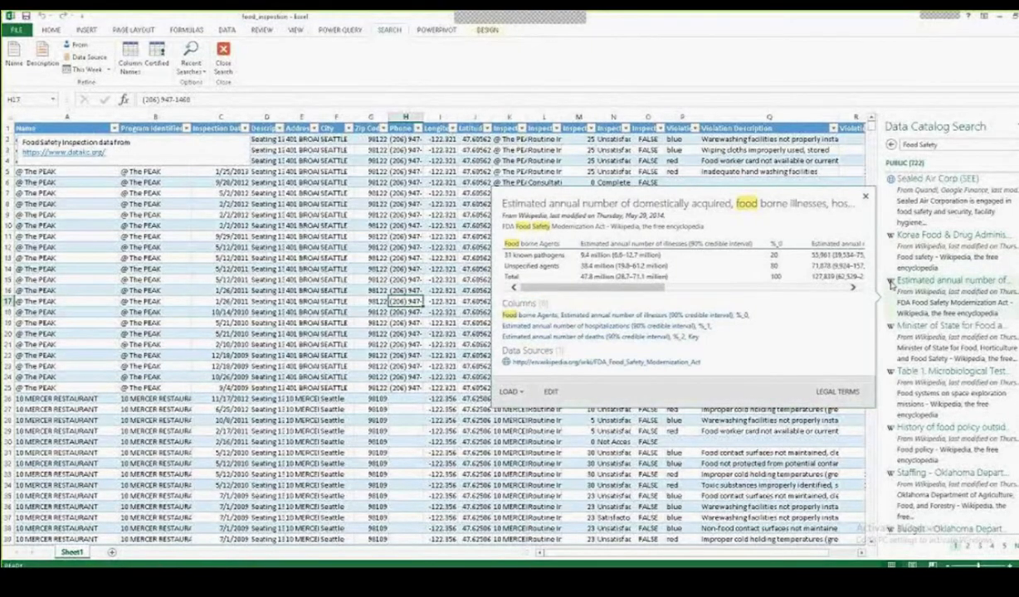
mouse_move(891, 329)
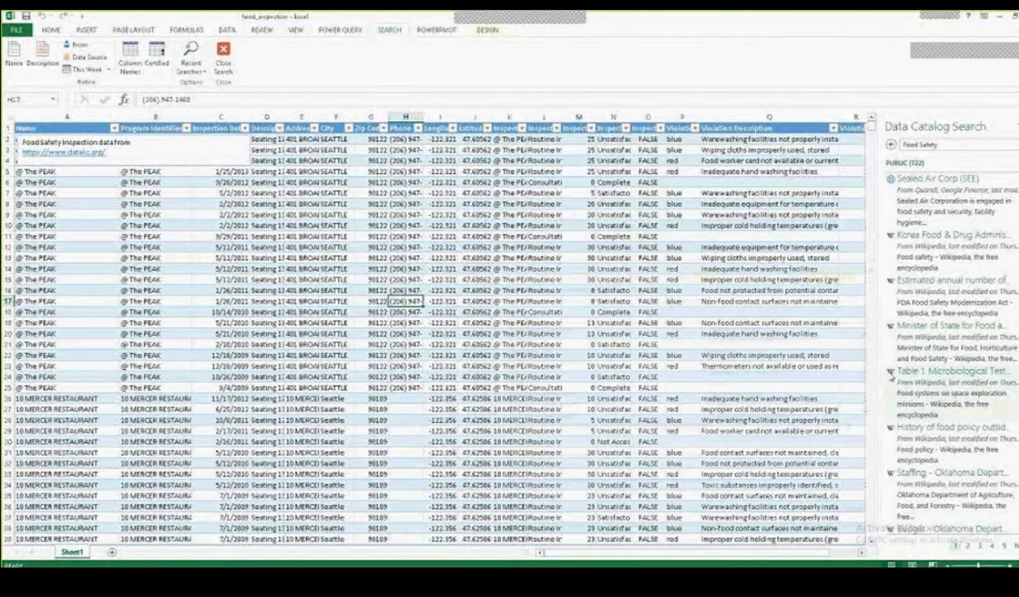
Step: Clear the search text and close the Data Catalog Search
left_click(954, 143)
key("BackSpace")
key("BackSpace")
key("BackSpace")
key("BackSpace")
key("BackSpace")
key("BackSpace")
key("BackSpace")
key("BackSpace")
key("BackSpace")
key("BackSpace")
key("BackSpace")
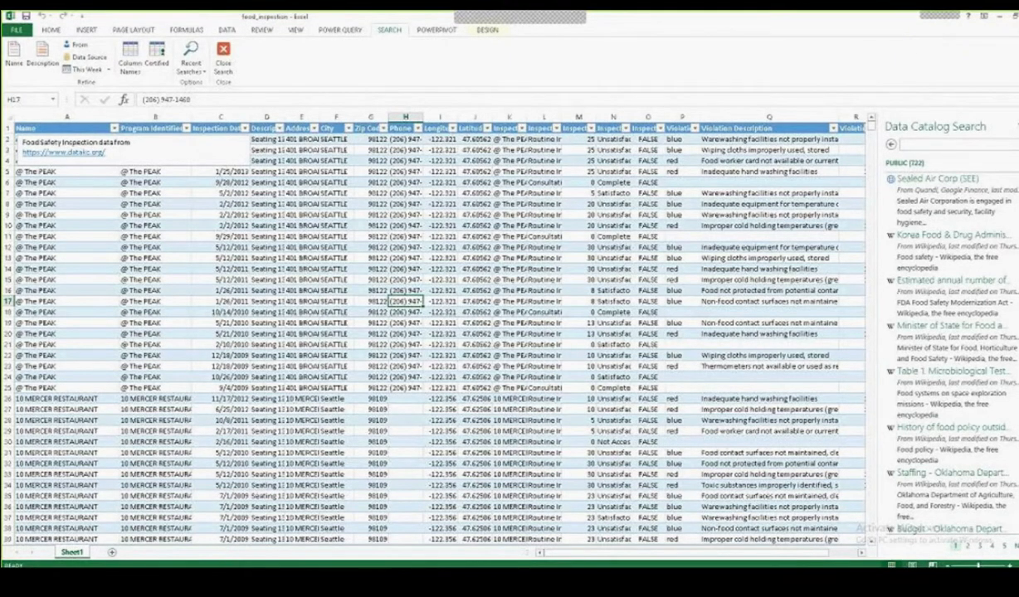
left_click(1018, 126)
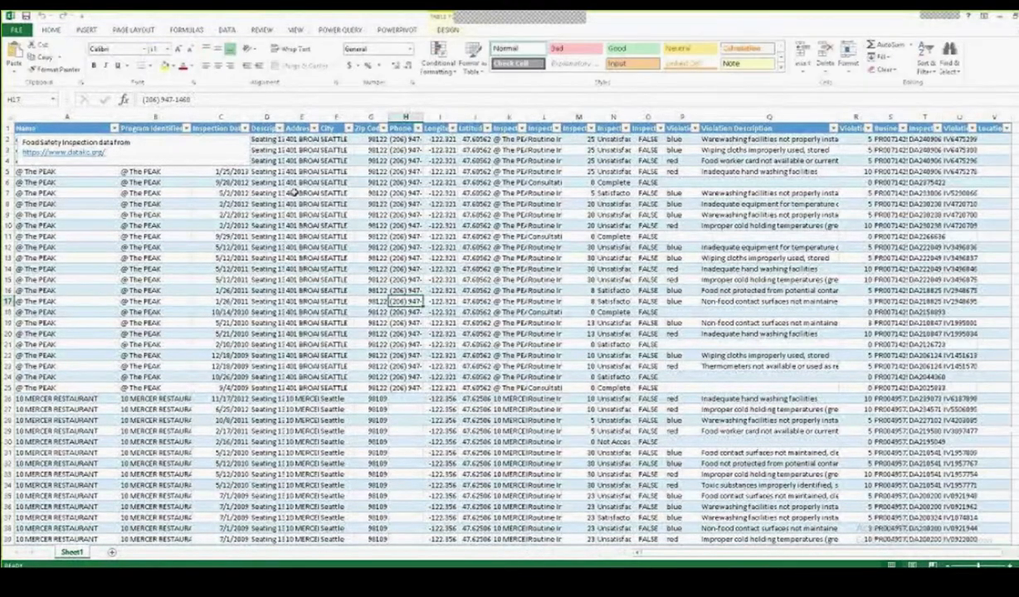
Step: Launch Power Map from the food inspection table and open the existing King County food inspection tour
left_click(325, 172)
left_click(86, 31)
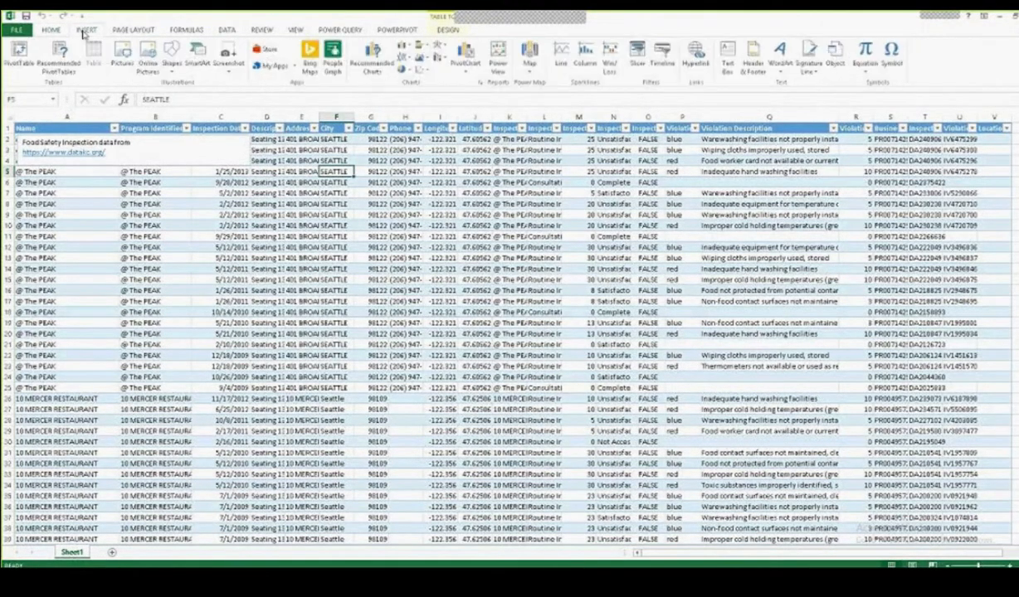
left_click(529, 68)
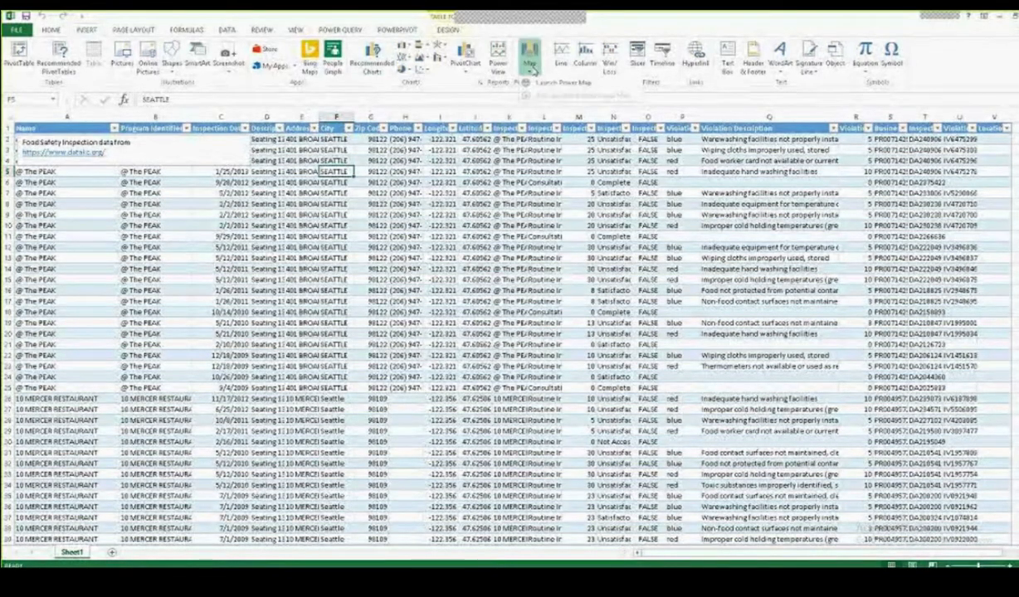
left_click(550, 84)
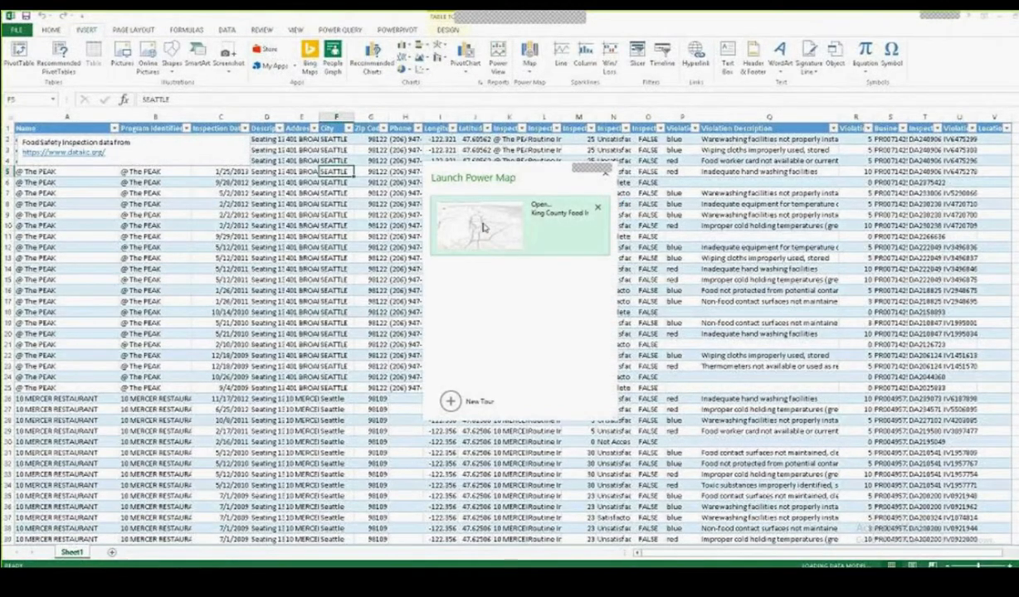
left_click(493, 240)
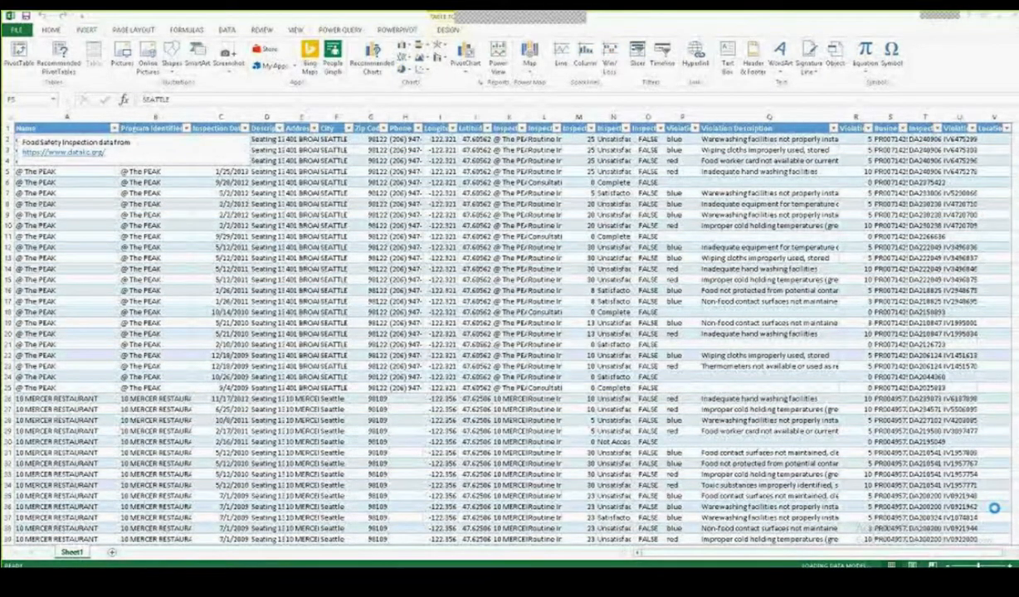
left_click(301, 204)
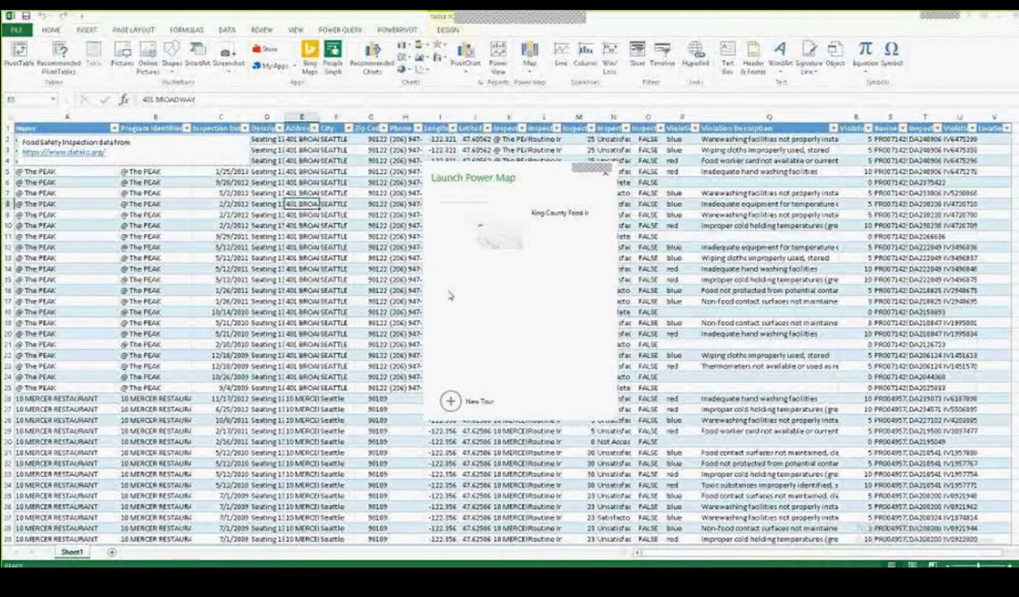
left_click(482, 232)
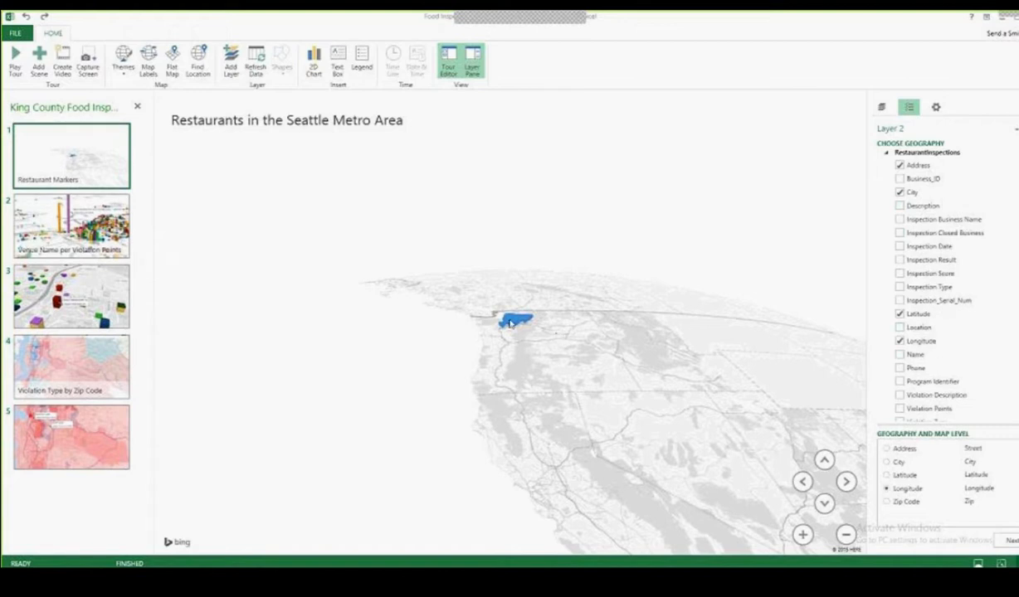
Step: Play the King County tour from the Restaurant Markers scene through Violation Points by Zip Code, and exit playback
mouse_move(510, 323)
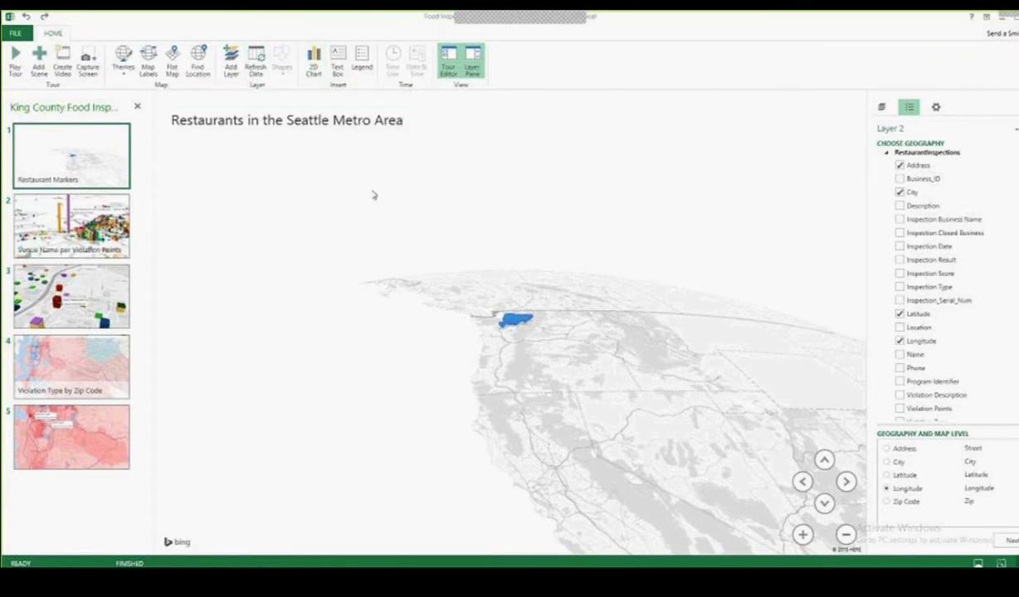
left_click(15, 62)
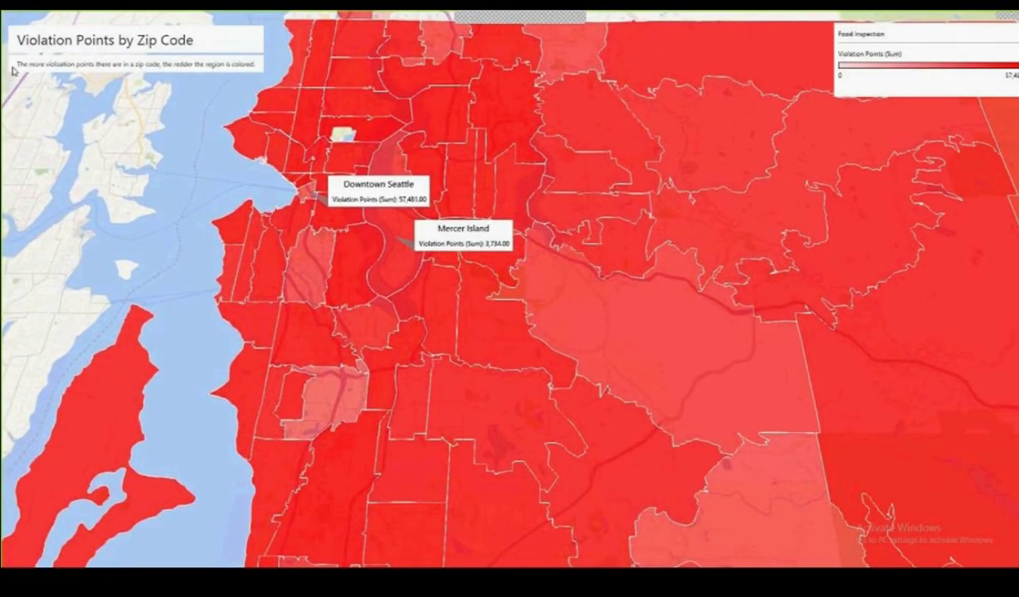
left_click(12, 71)
key("Escape")
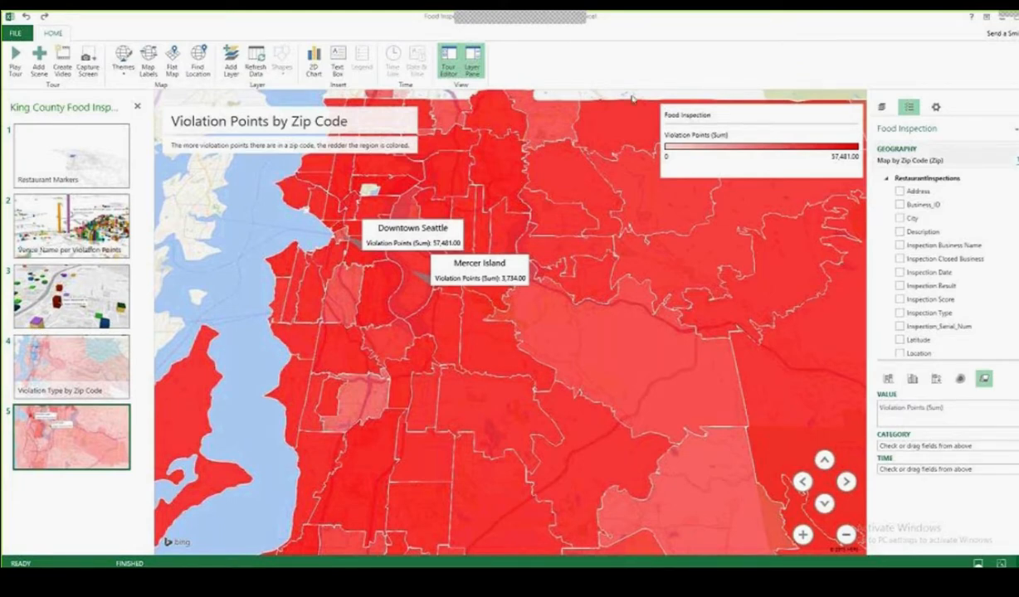
Step: Close the Power Map window and return to the food inspection worksheet
left_click(17, 34)
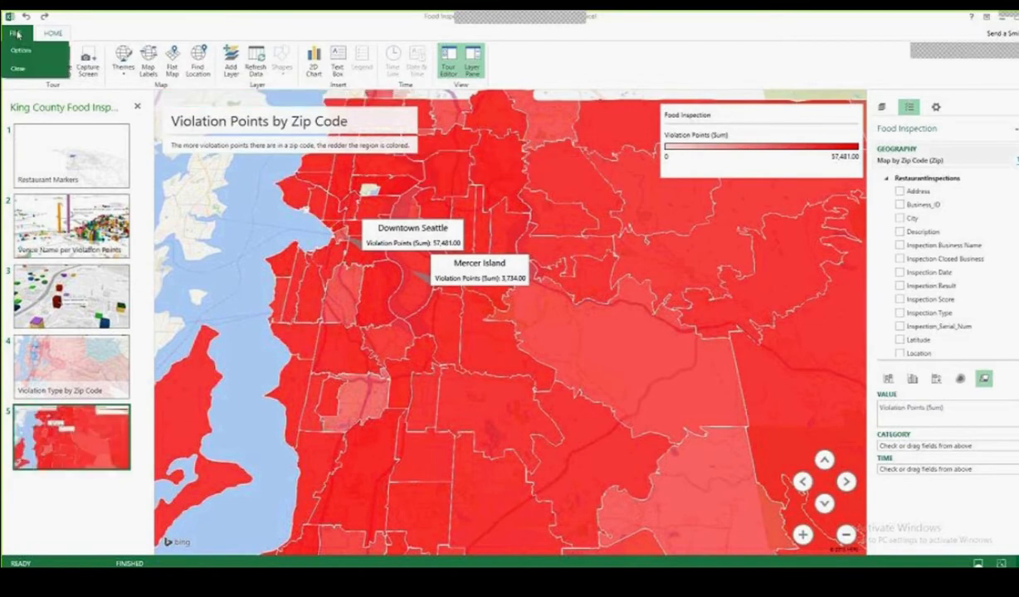
left_click(18, 70)
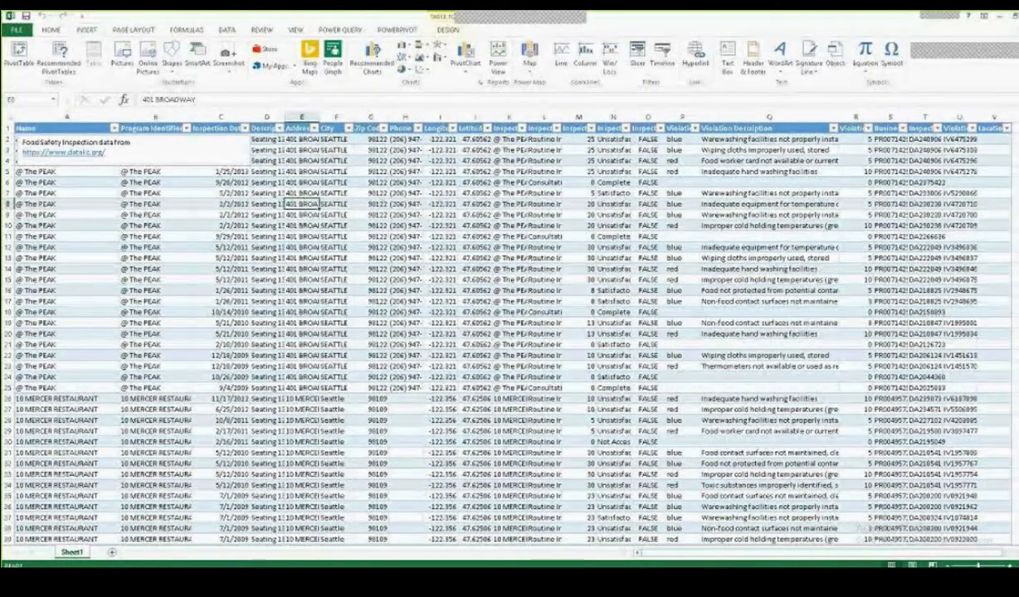
left_click(527, 309)
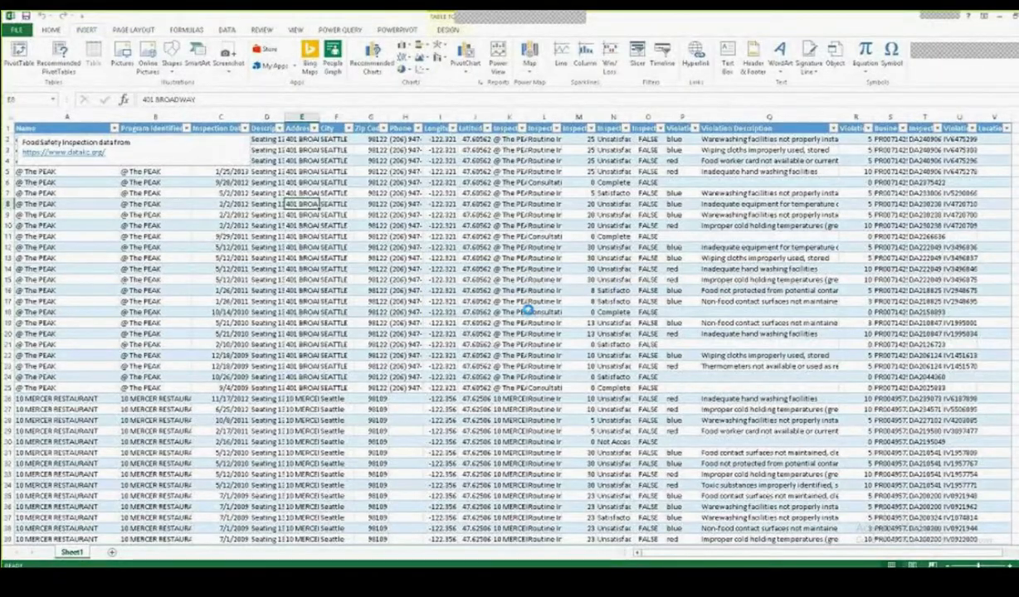